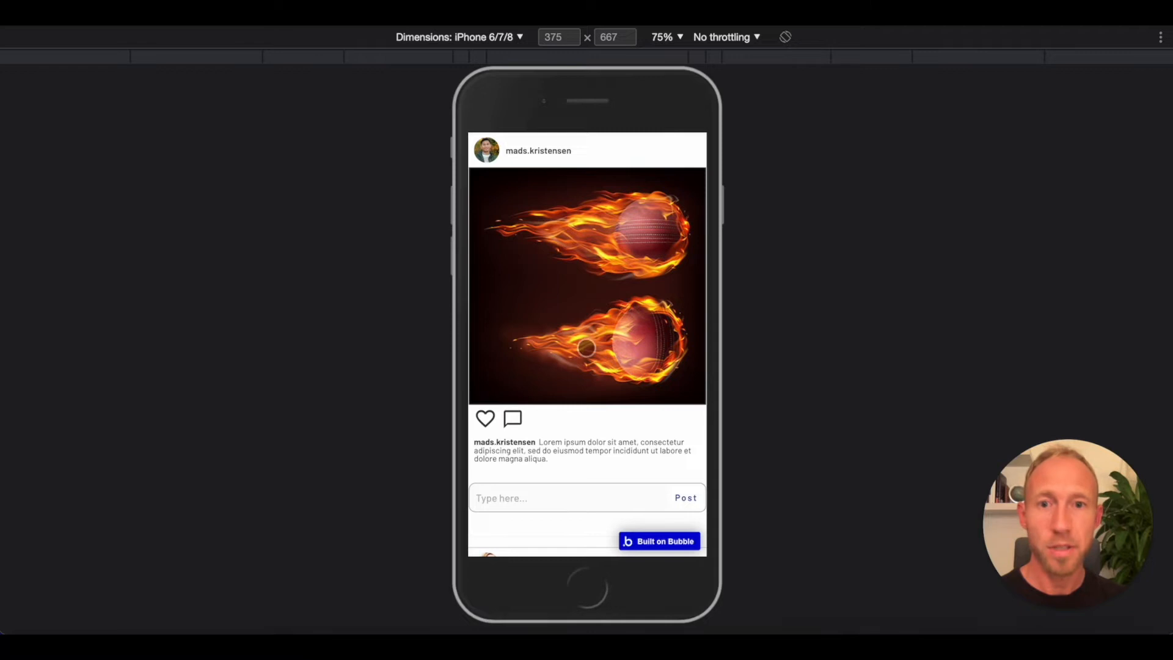
Browse the posts in the mobile feed preview and compare them with a post in the Instagram feed
scroll(587, 348, "down", 7)
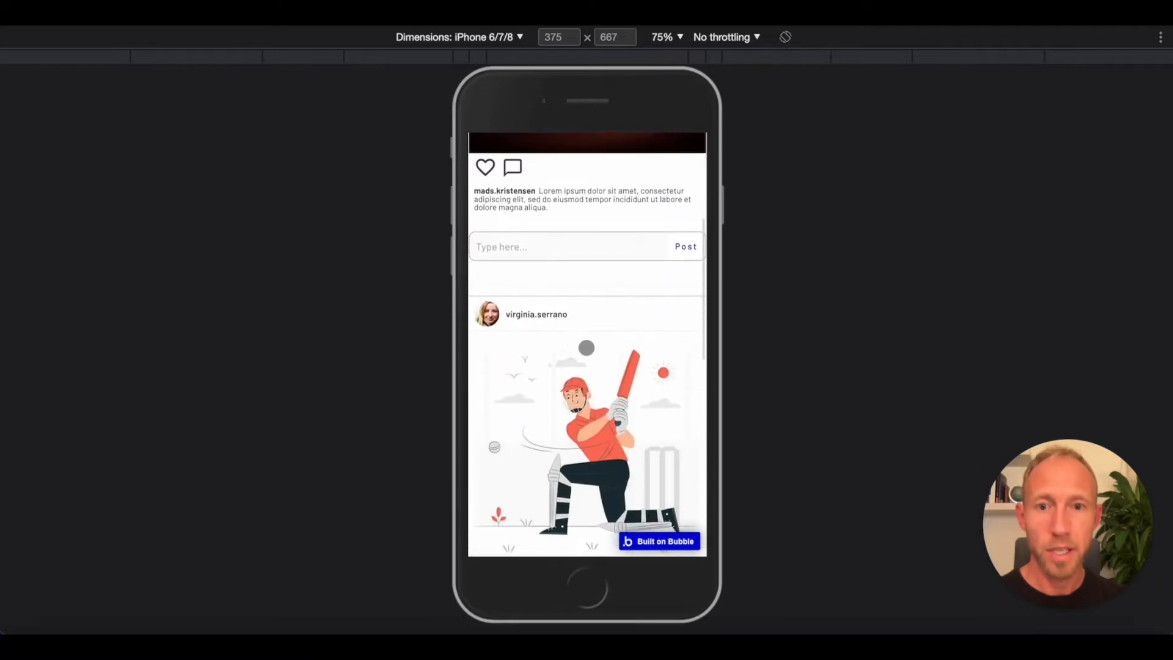
scroll(586, 347, "up", 6)
scroll(586, 347, "down", 10)
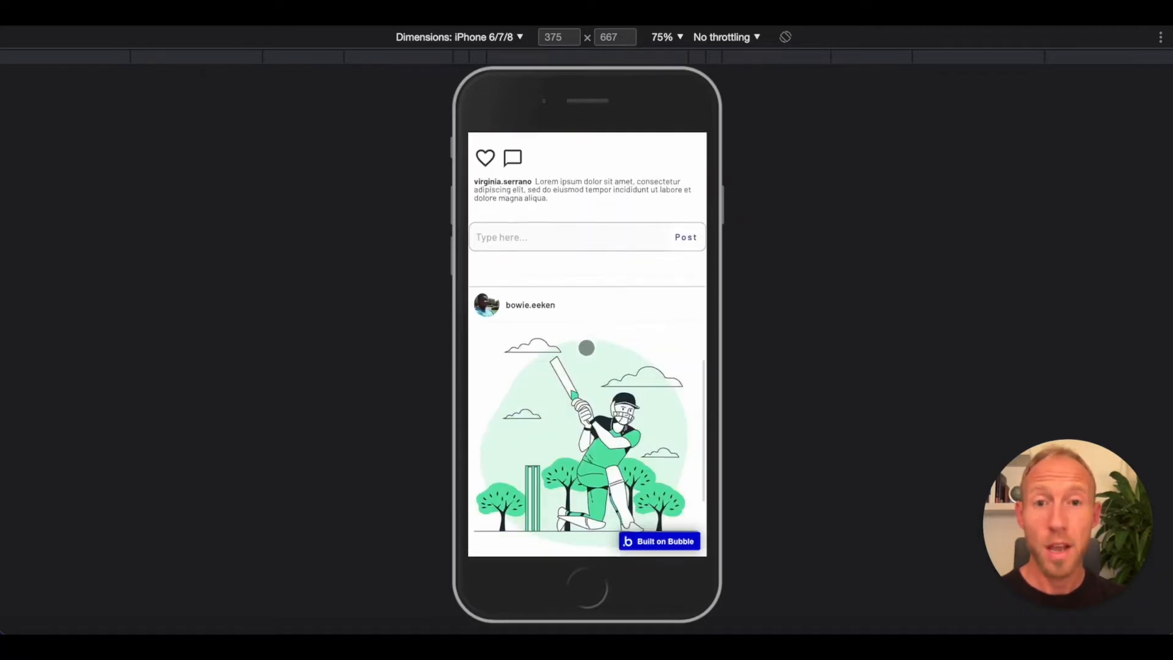
scroll(586, 348, "up", 2)
scroll(586, 347, "up", 10)
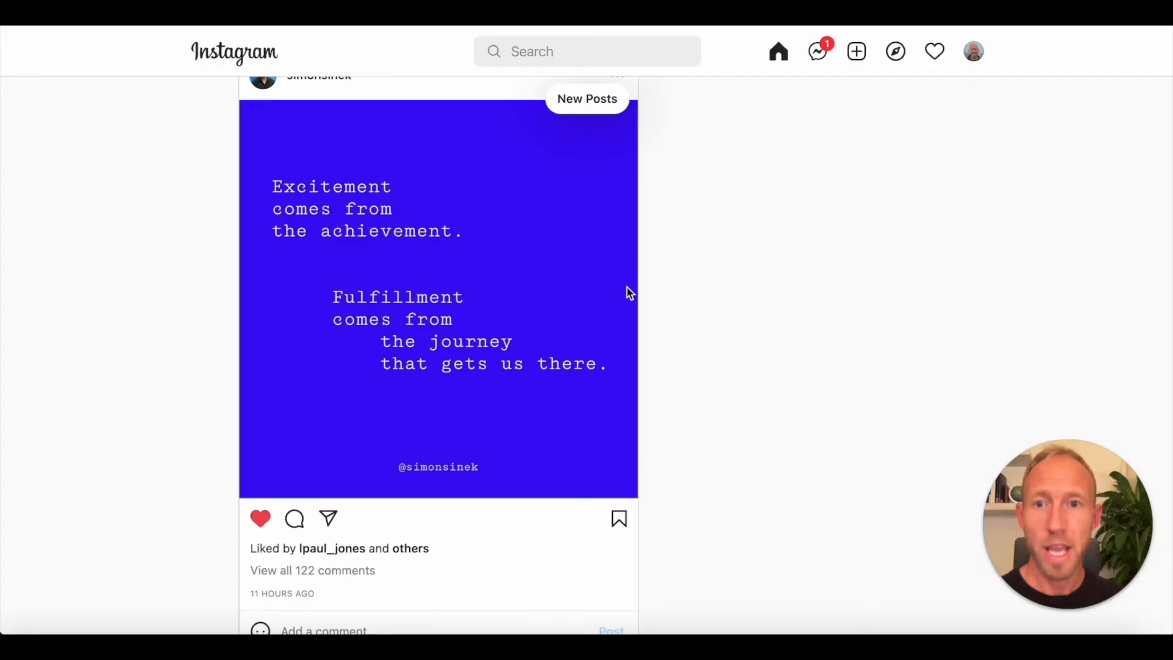
scroll(630, 293, "up", 1)
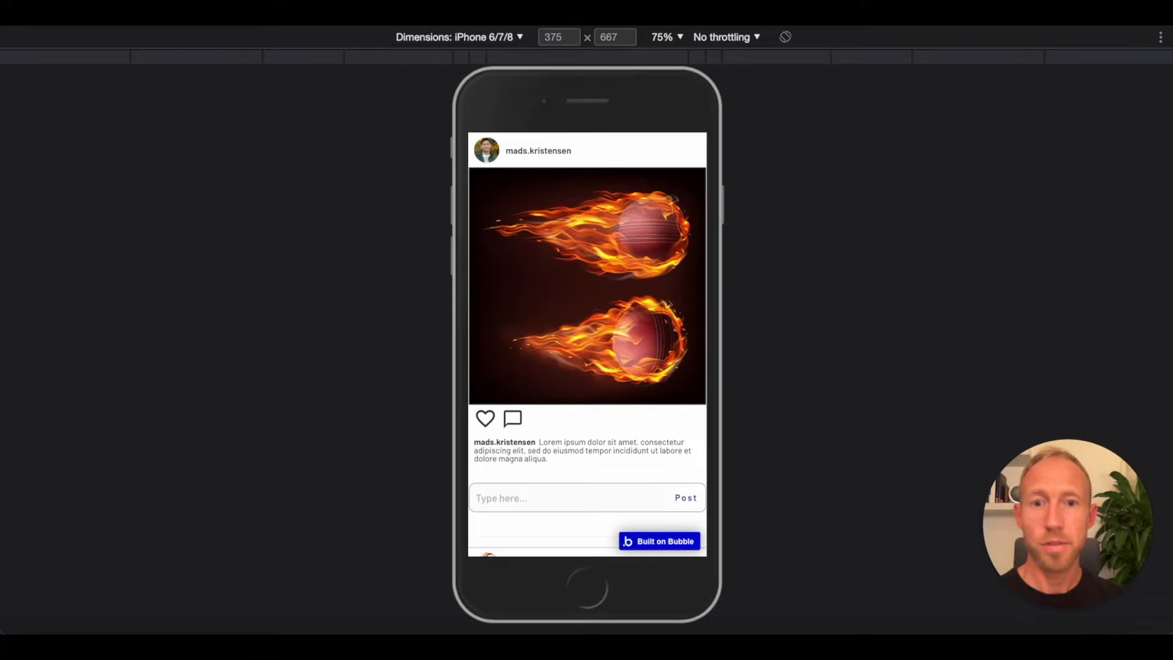
Try the like icon, comment icon and comment field on the first post in the mobile feed preview
left_click(485, 419)
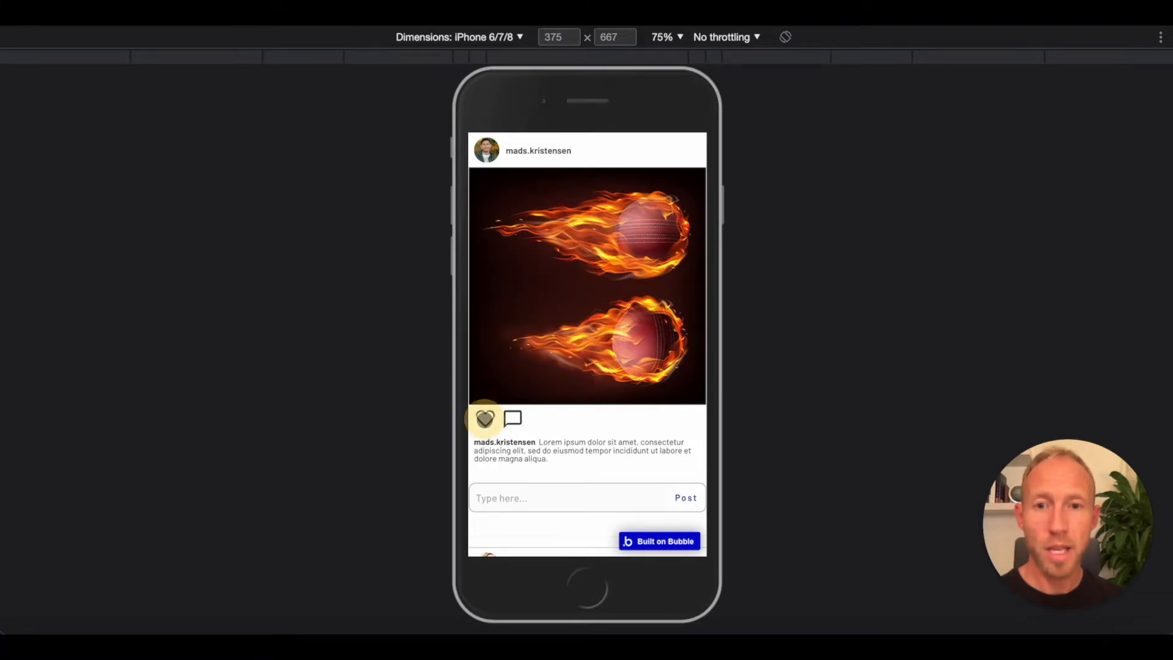
left_click(525, 500)
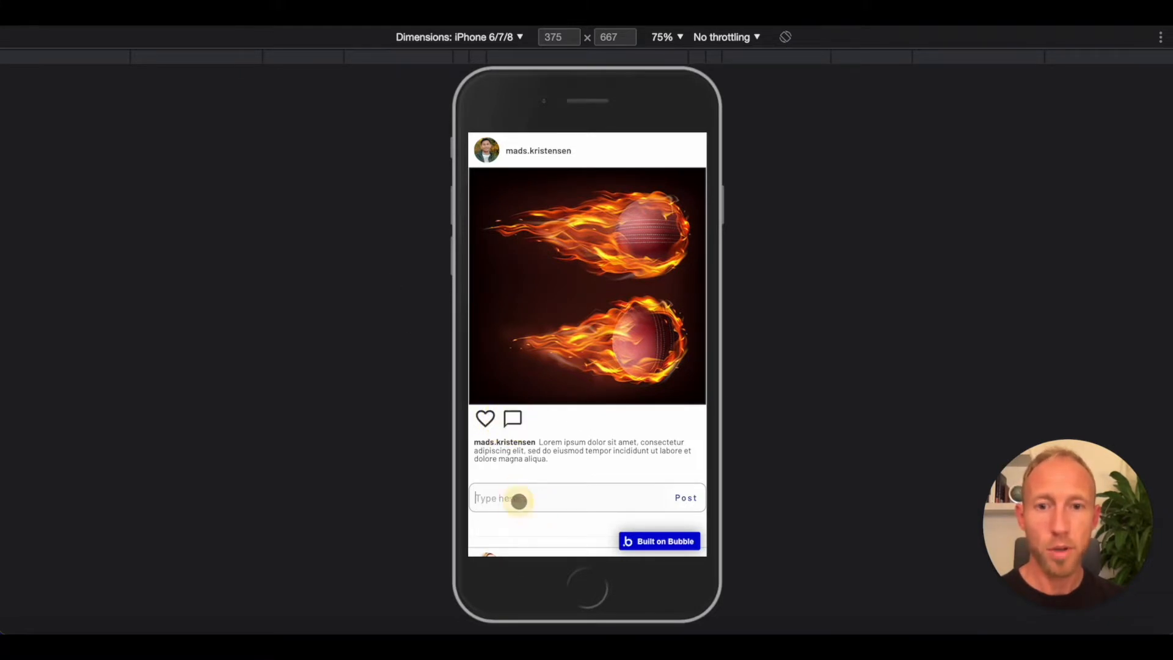
left_click(513, 416)
left_click(490, 496)
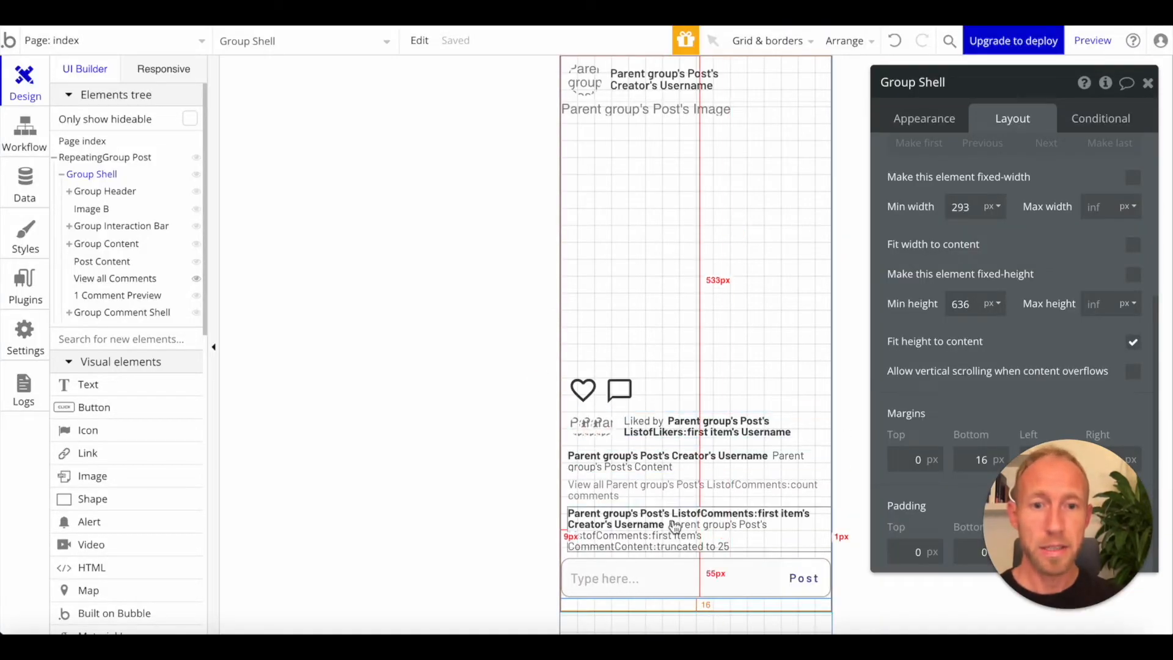
Review the 1 Comment Preview text's condition and layout settings, and the View all Comments text's appearance in the Bubble editor
left_click(689, 517)
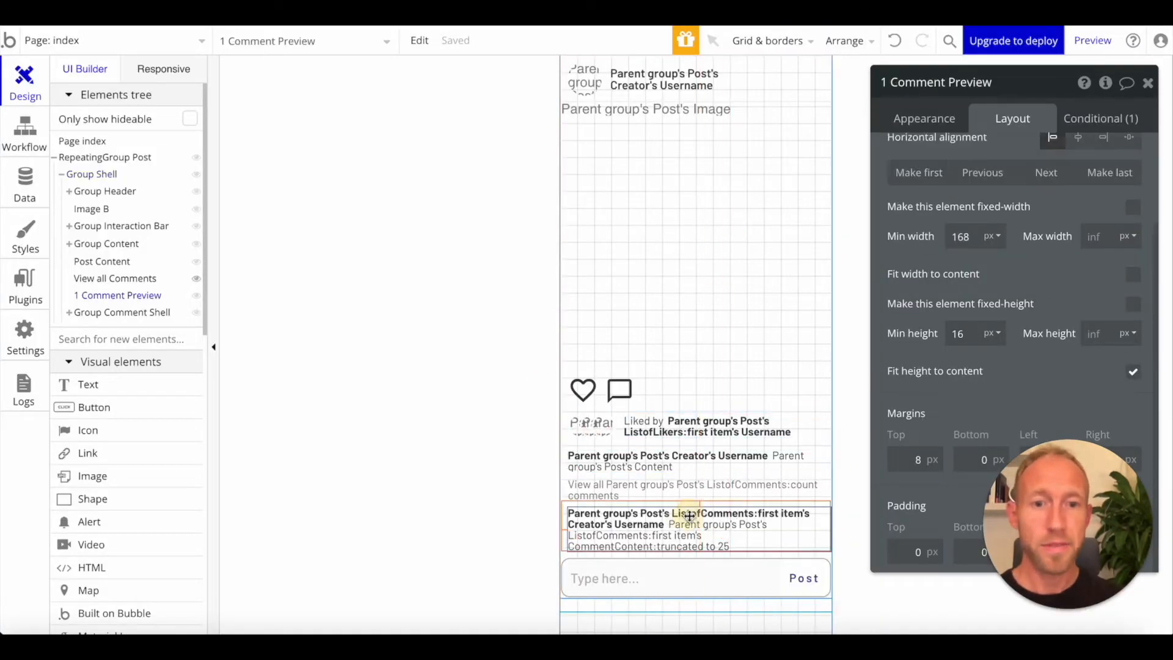
left_click(1103, 118)
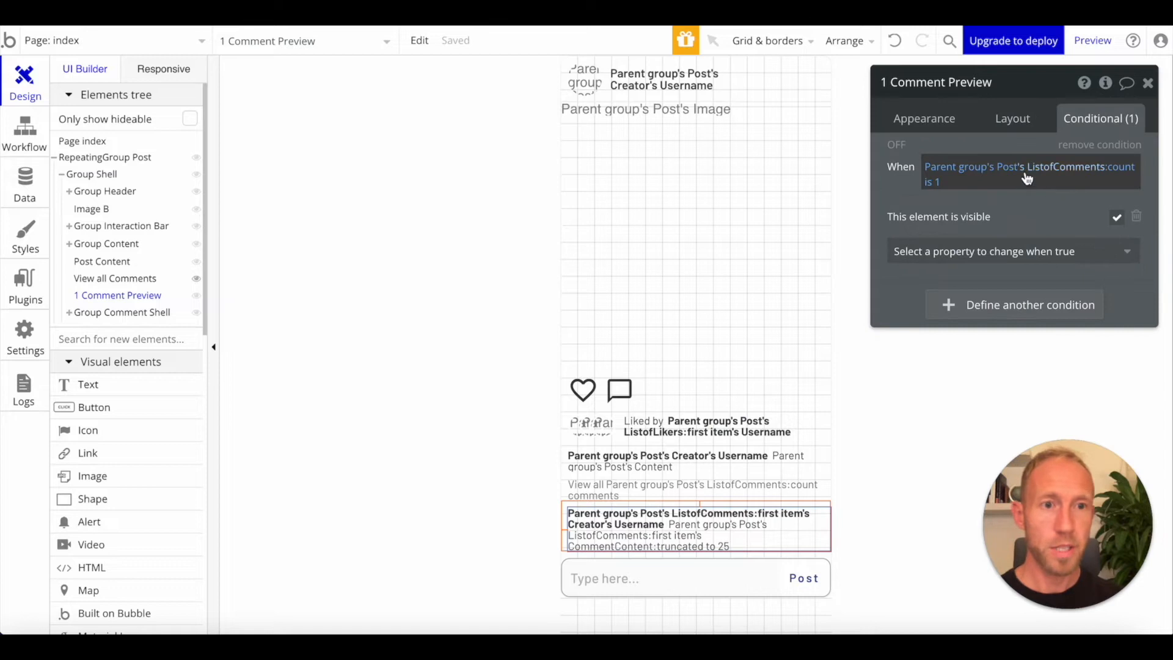
left_click(1022, 122)
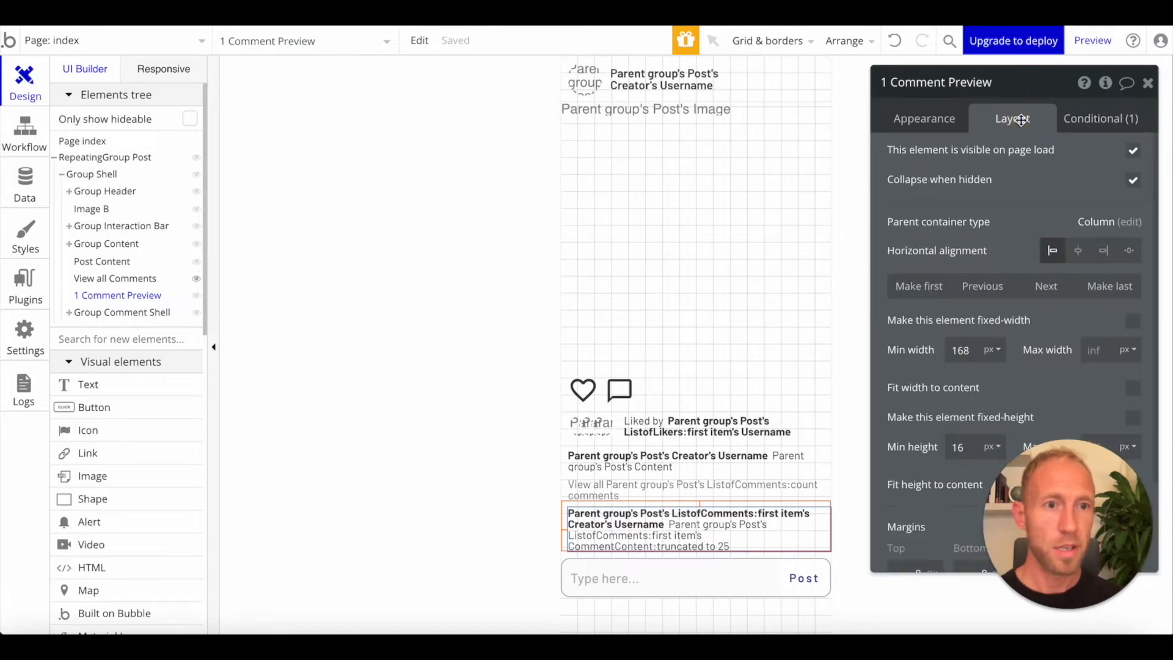
left_click(1101, 119)
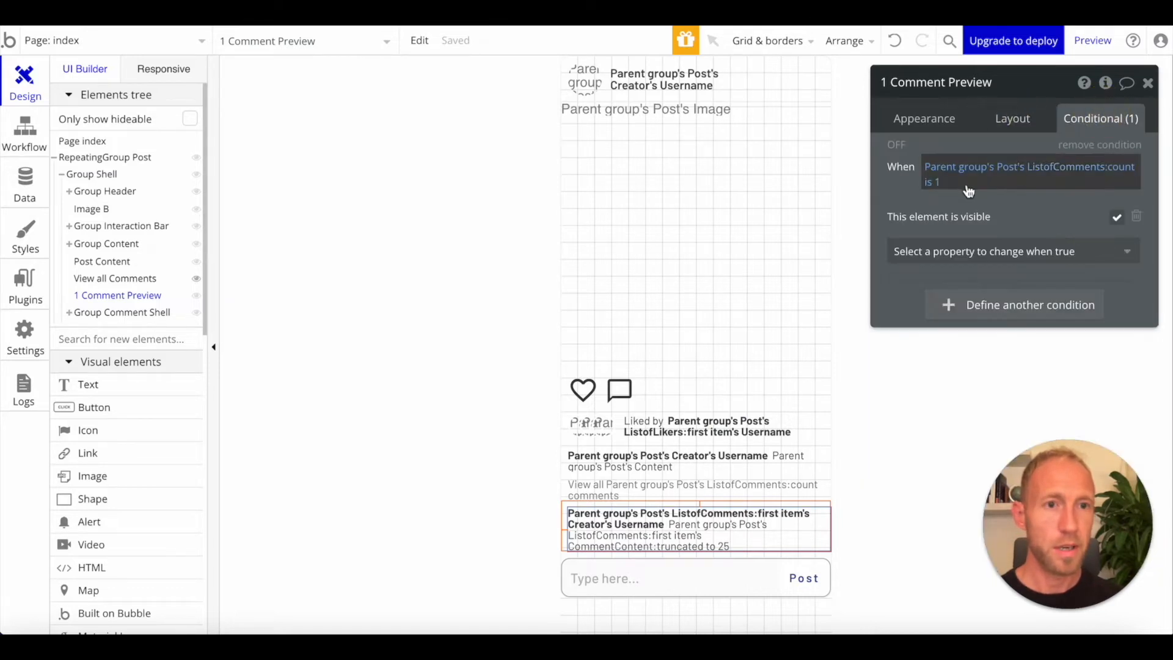
left_click(1012, 119)
left_click(686, 485)
left_click(941, 121)
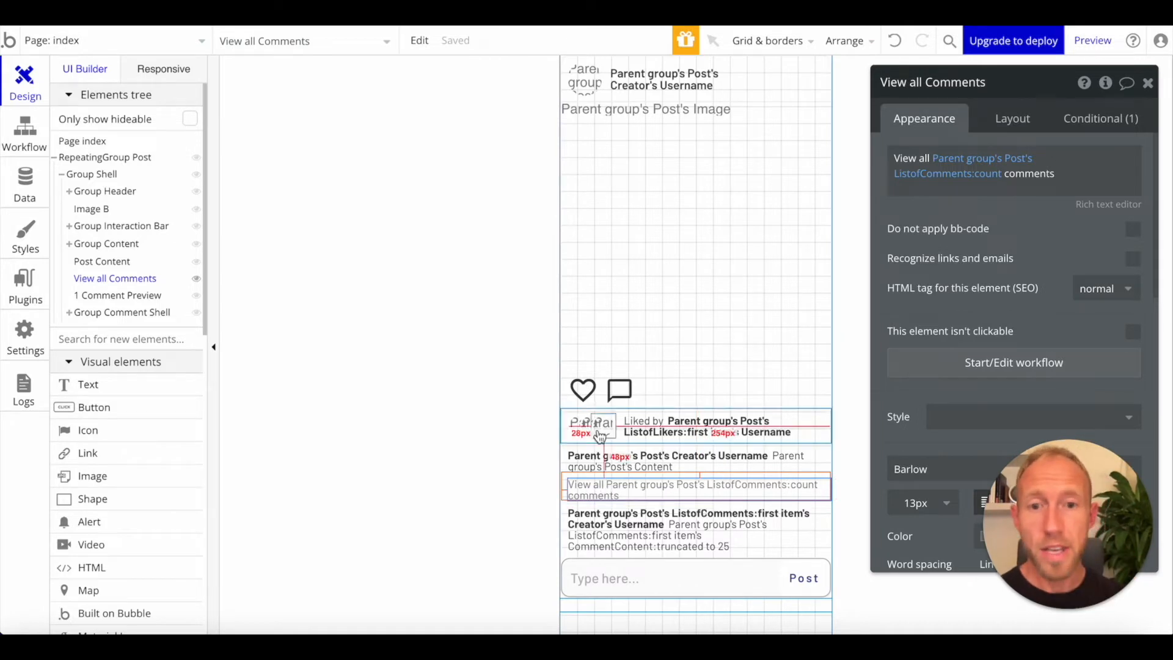
Add a new empty condition to the heart-shaped like icon in the interaction bar
left_click(582, 389)
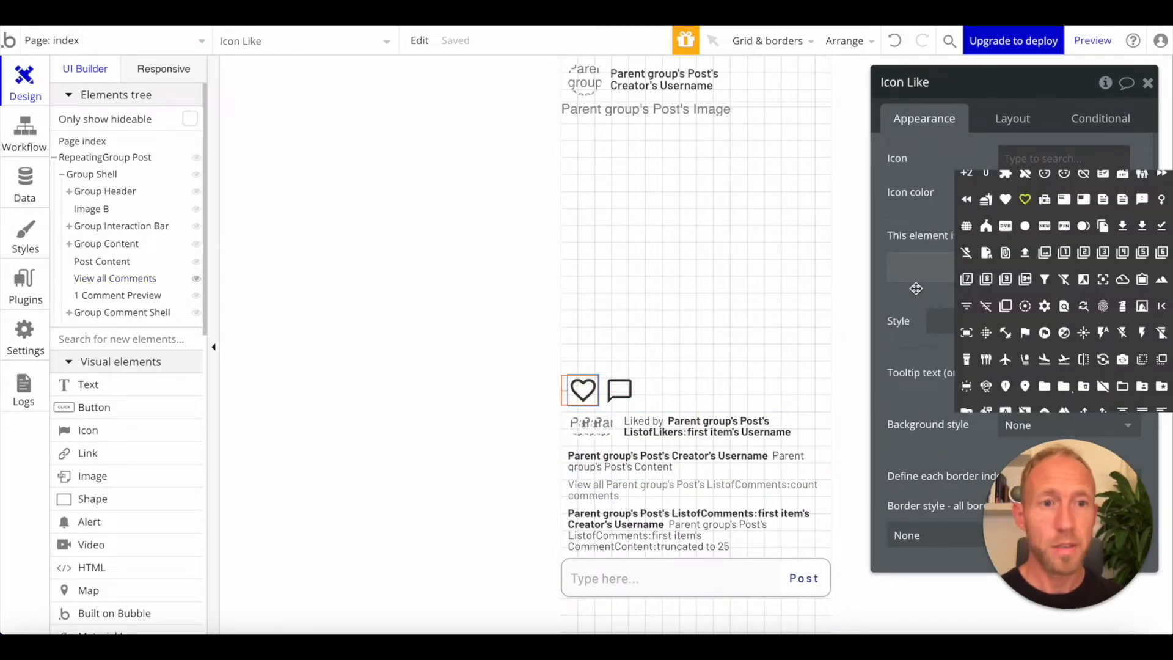
left_click(916, 289)
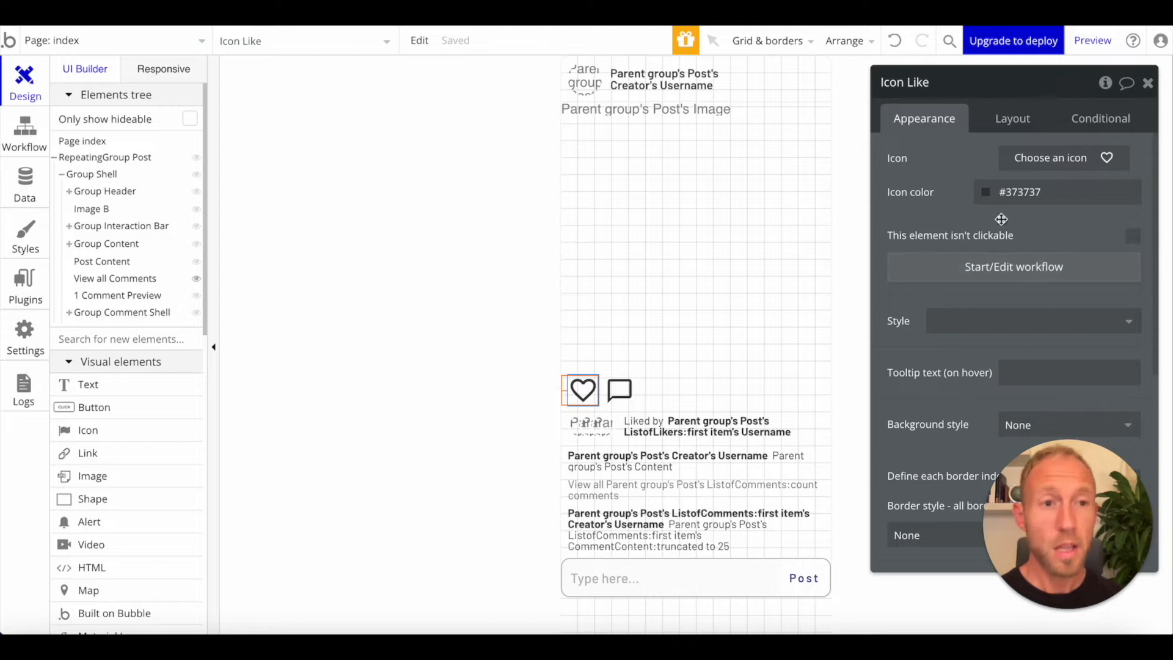
left_click(1109, 121)
left_click(964, 157)
left_click(953, 162)
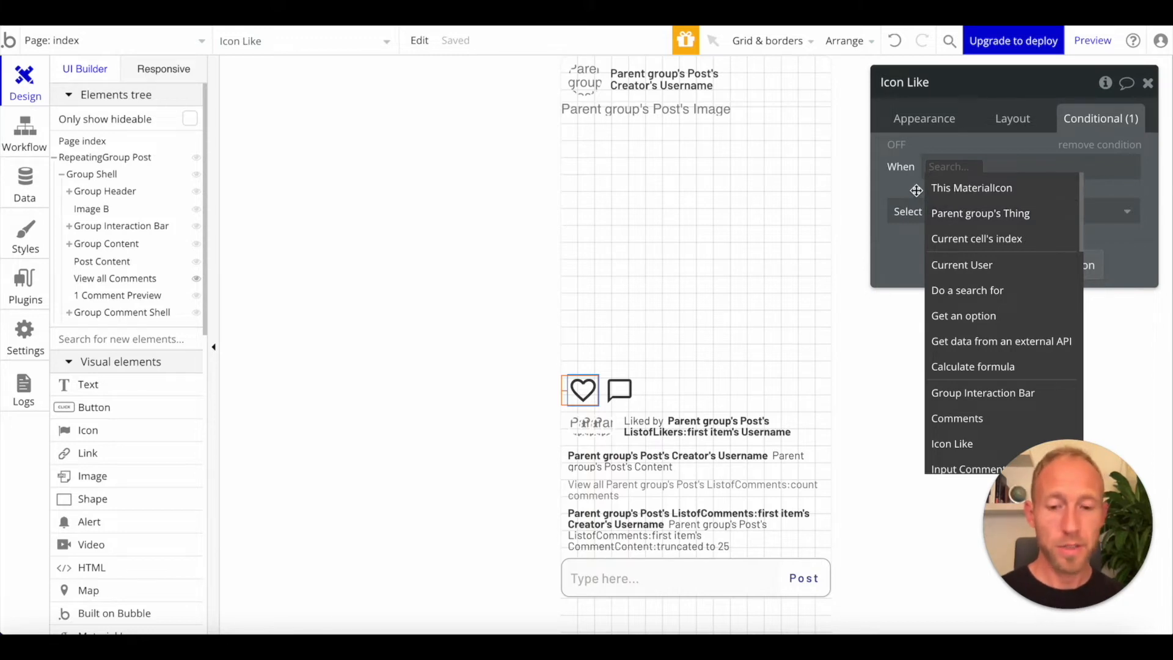
type("po")
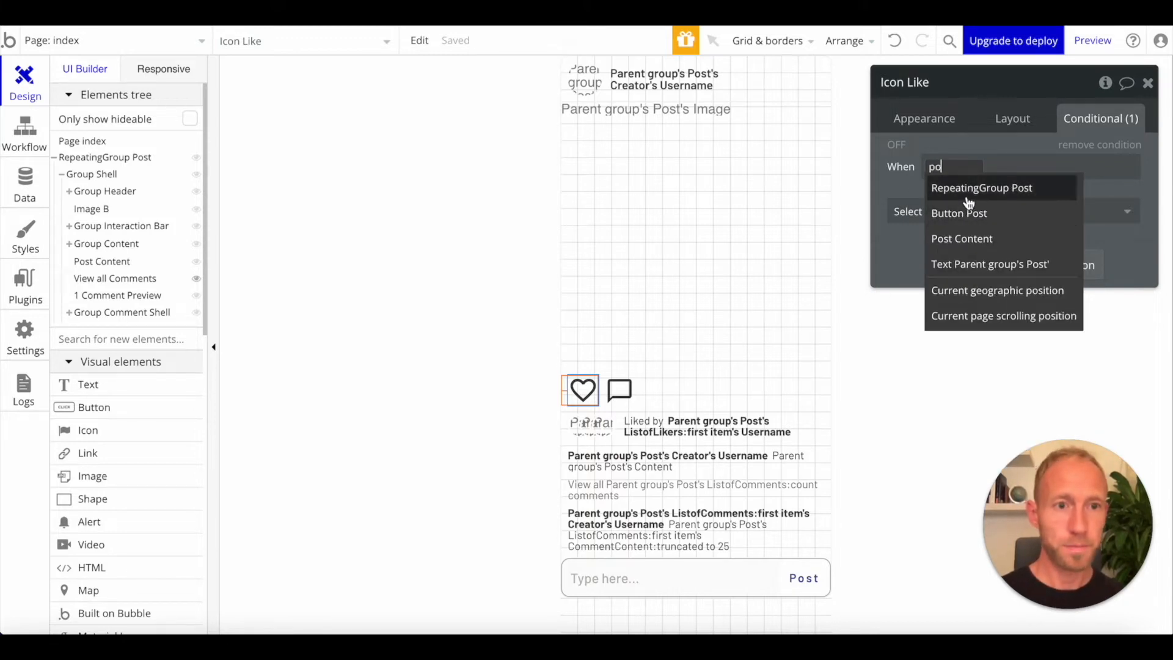
left_click(914, 176)
left_click(948, 170)
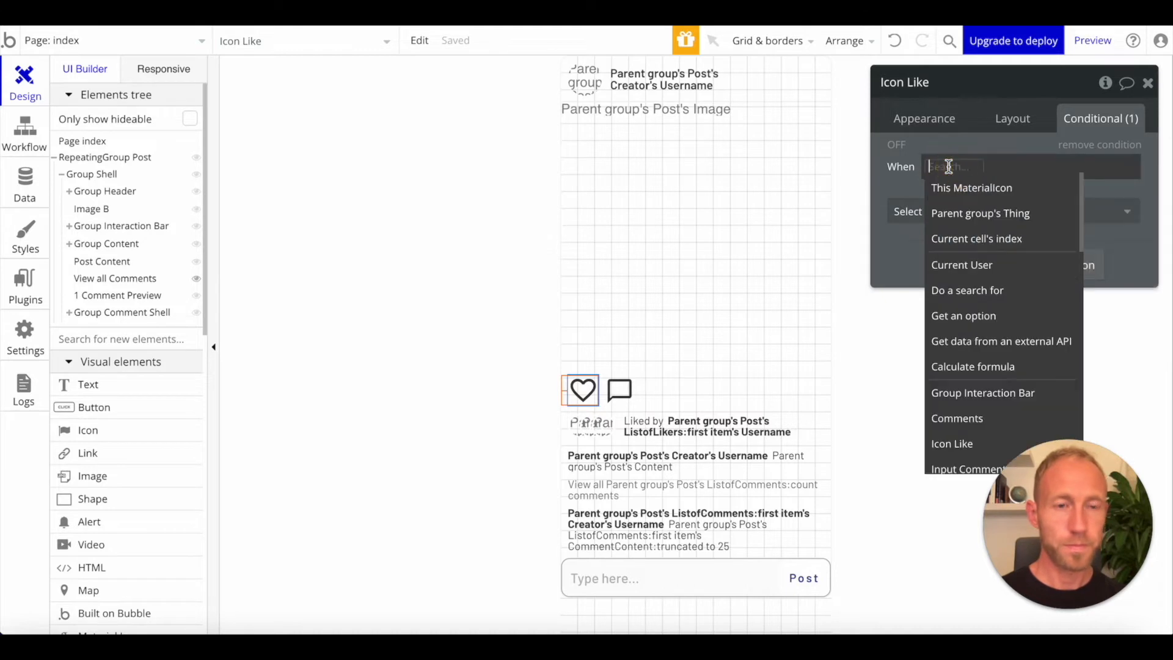
Set Group Interaction Bar's type of content to Post and its data source to Parent group's Post, checking it against Group Shell
left_click(673, 380)
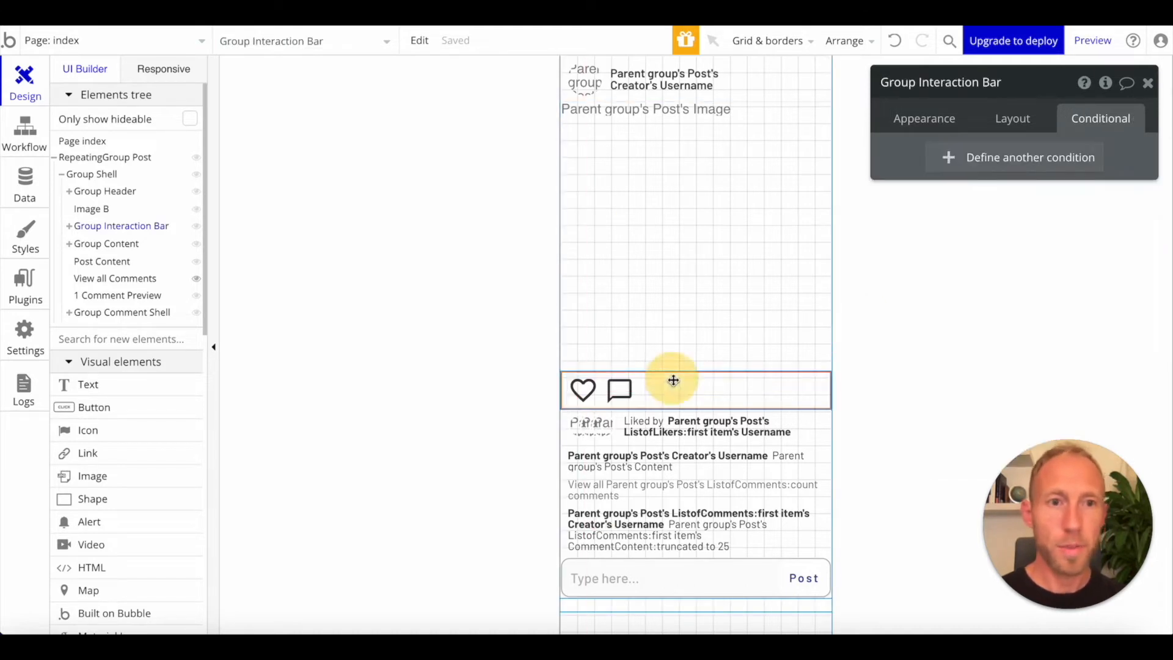
left_click(938, 119)
left_click(1067, 160)
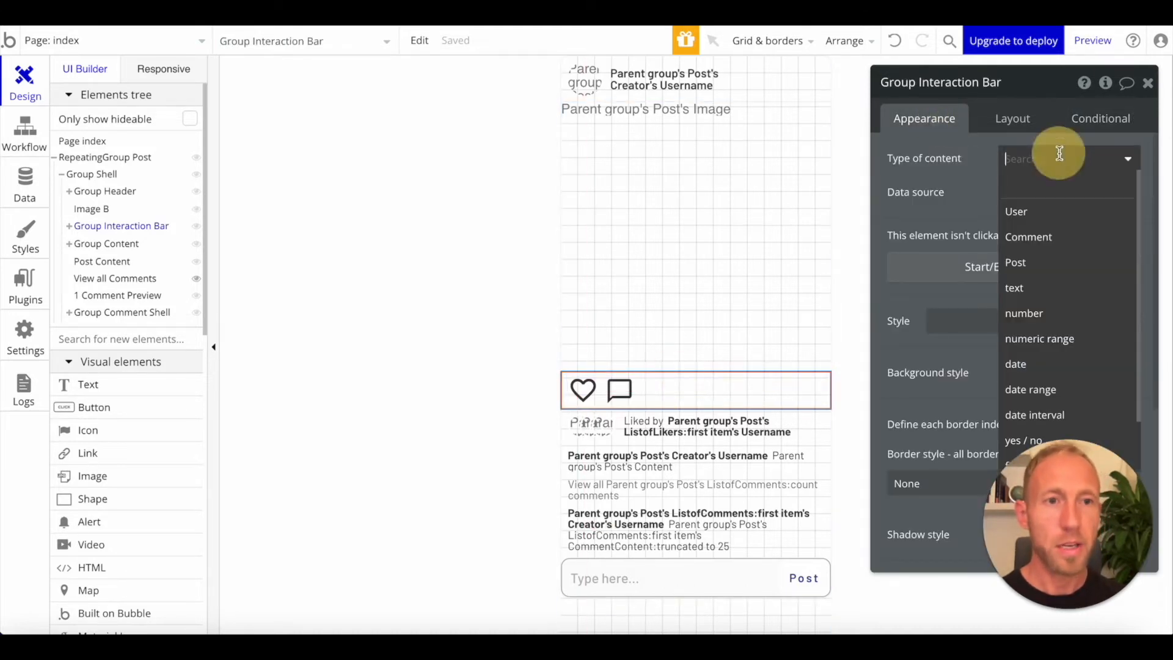
left_click(1031, 266)
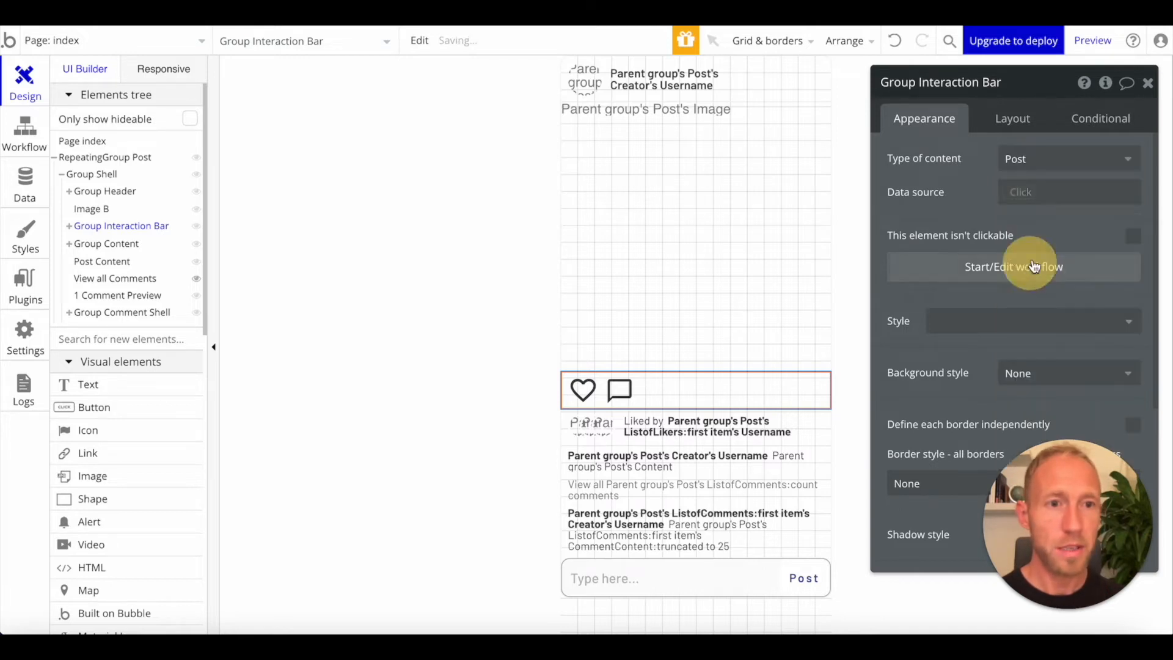
left_click(1030, 194)
left_click(1043, 242)
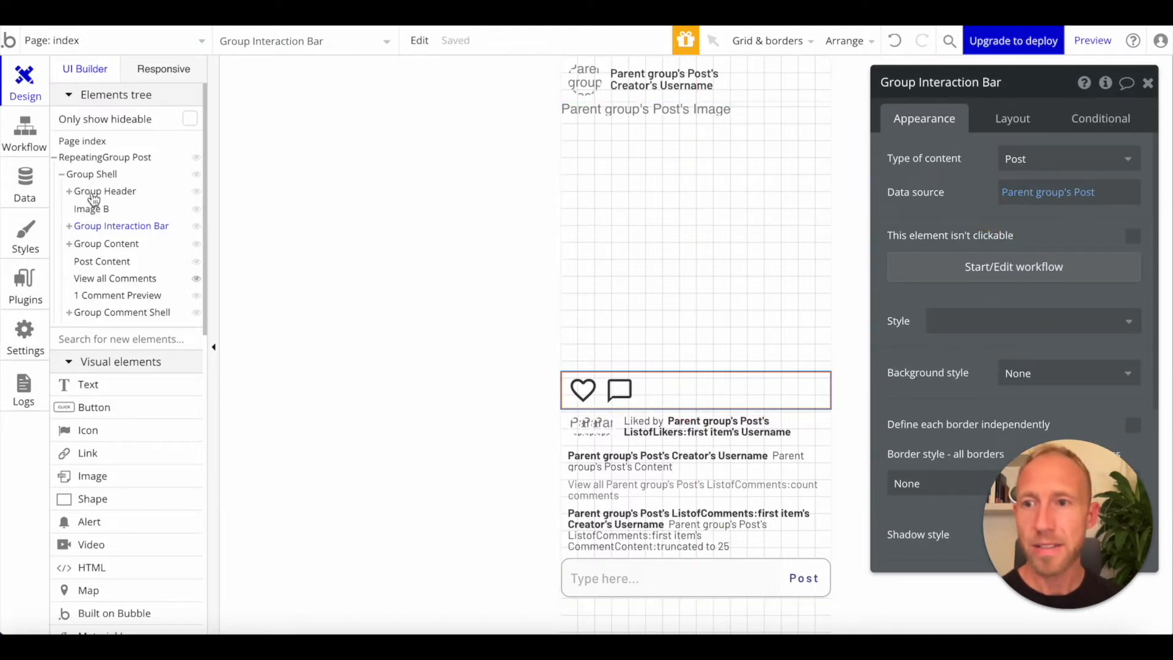
left_click(92, 175)
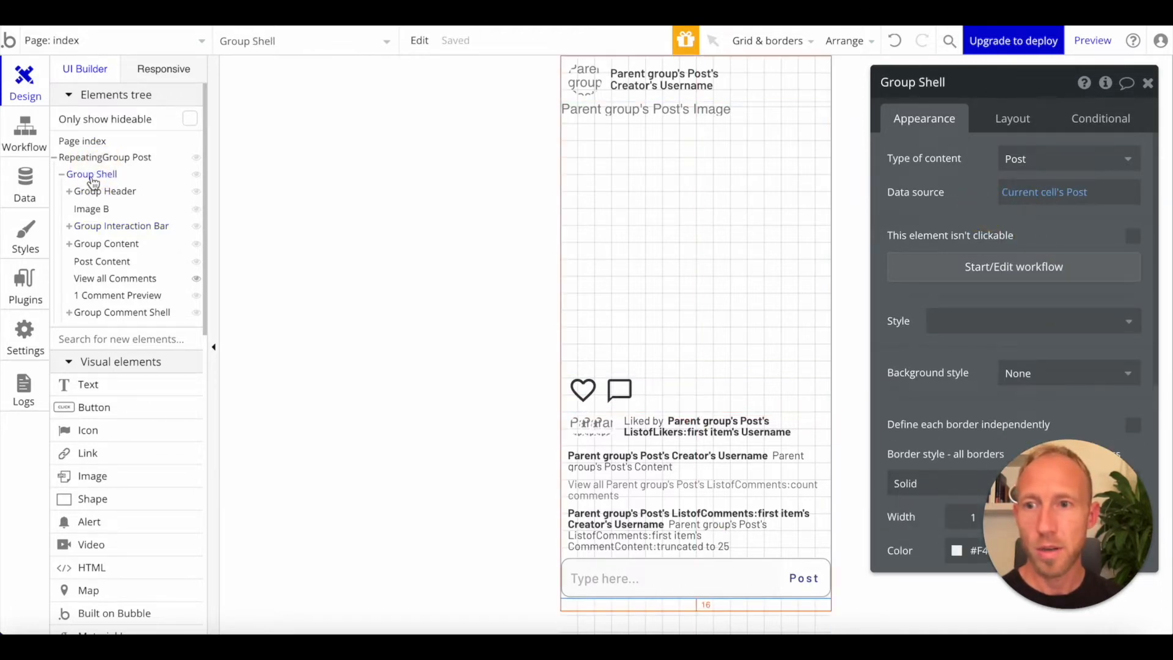
left_click(123, 228)
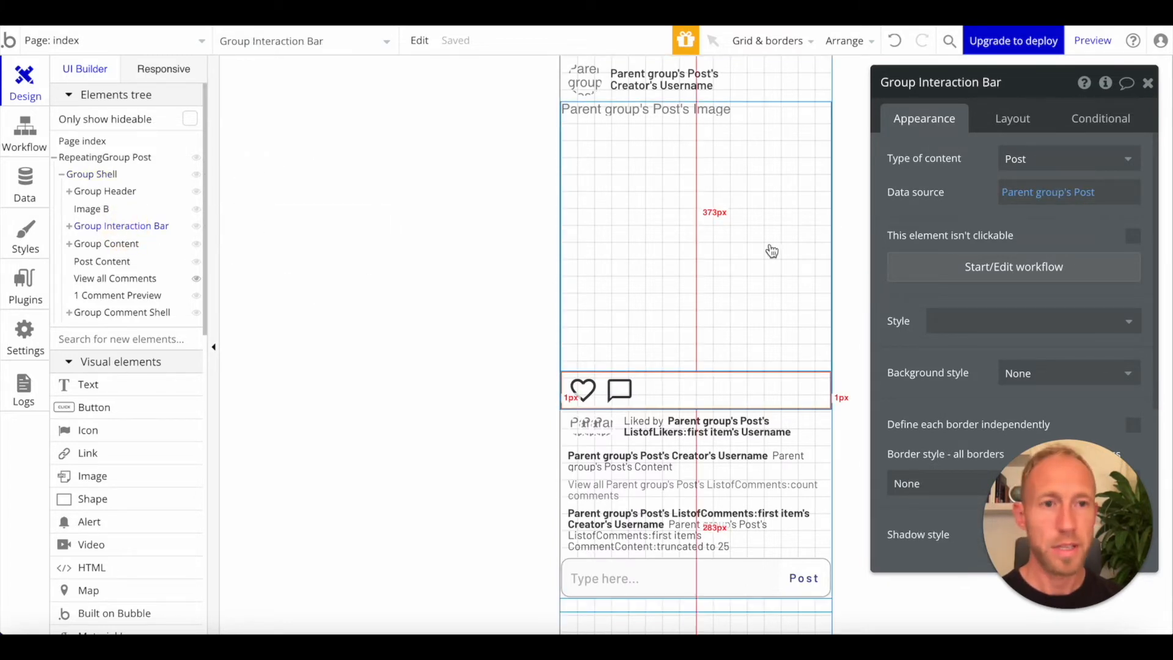
Set the like icon's condition to "Parent group's Post's ListofLikers contains Current User"
left_click(583, 390)
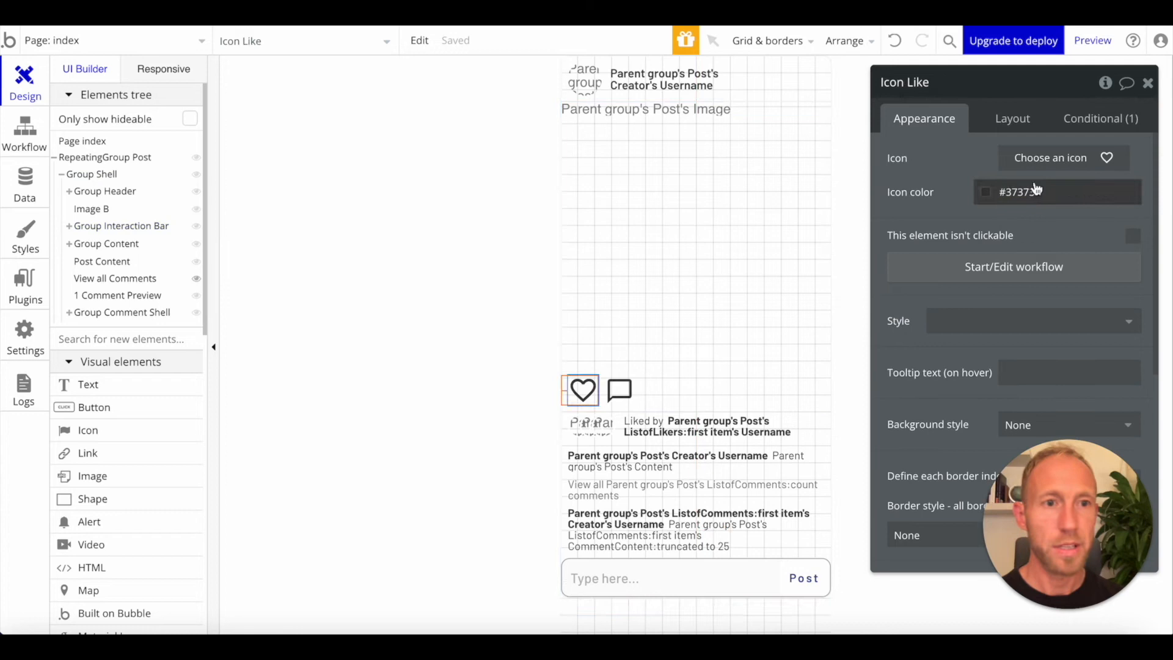
left_click(1102, 118)
left_click(954, 165)
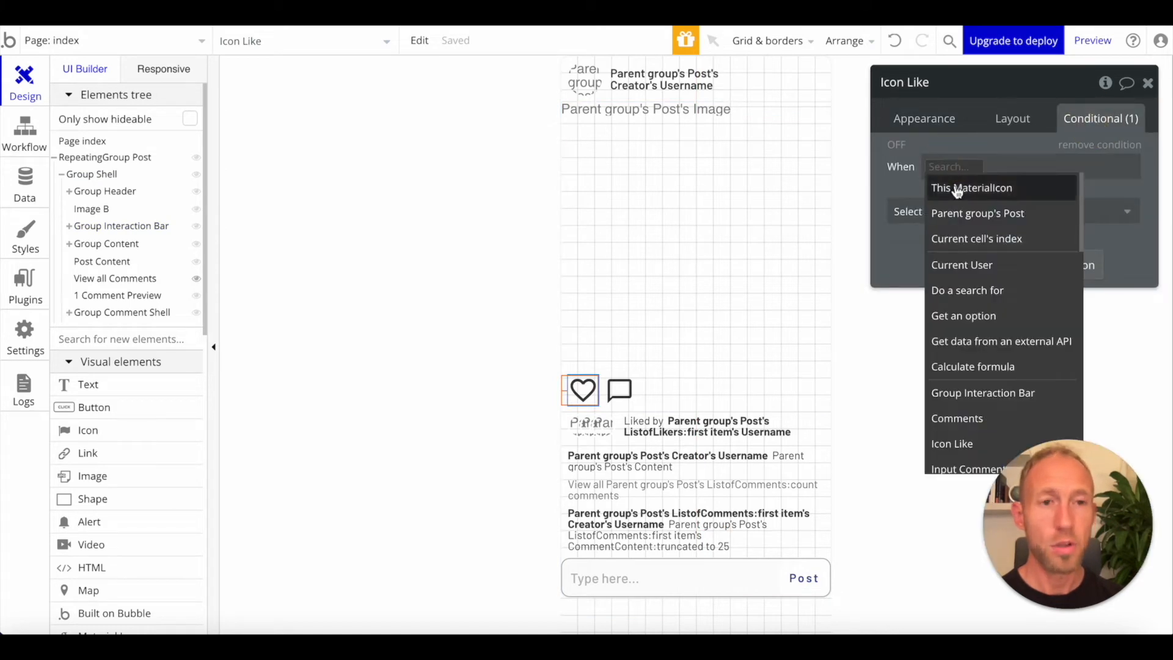
left_click(965, 215)
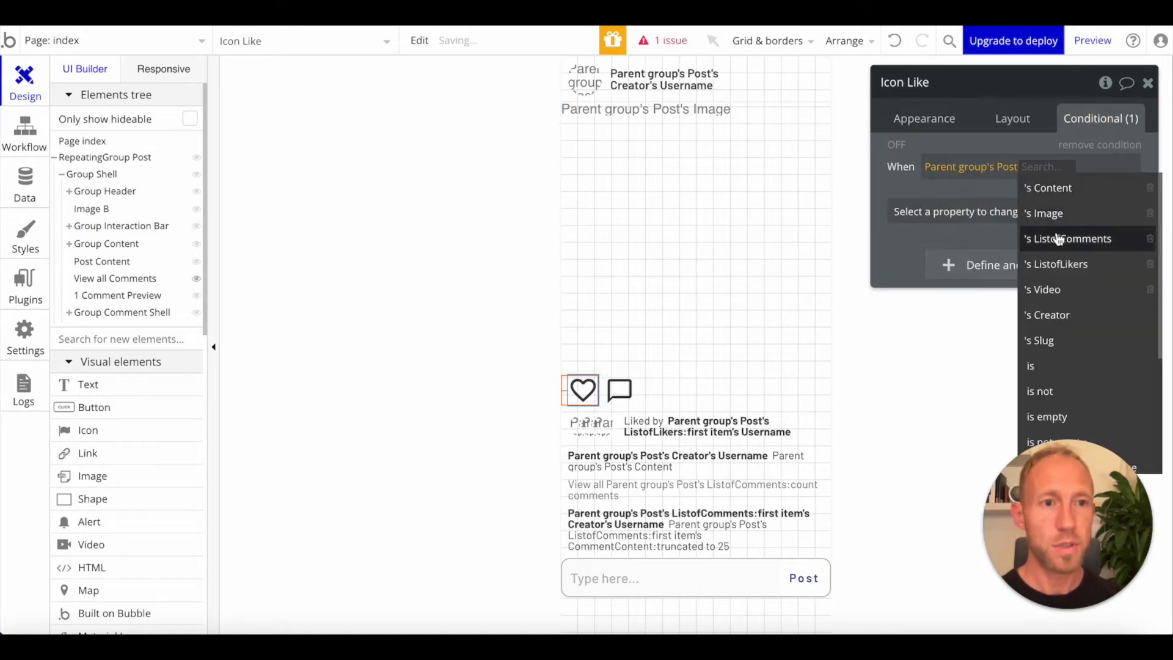
left_click(1073, 272)
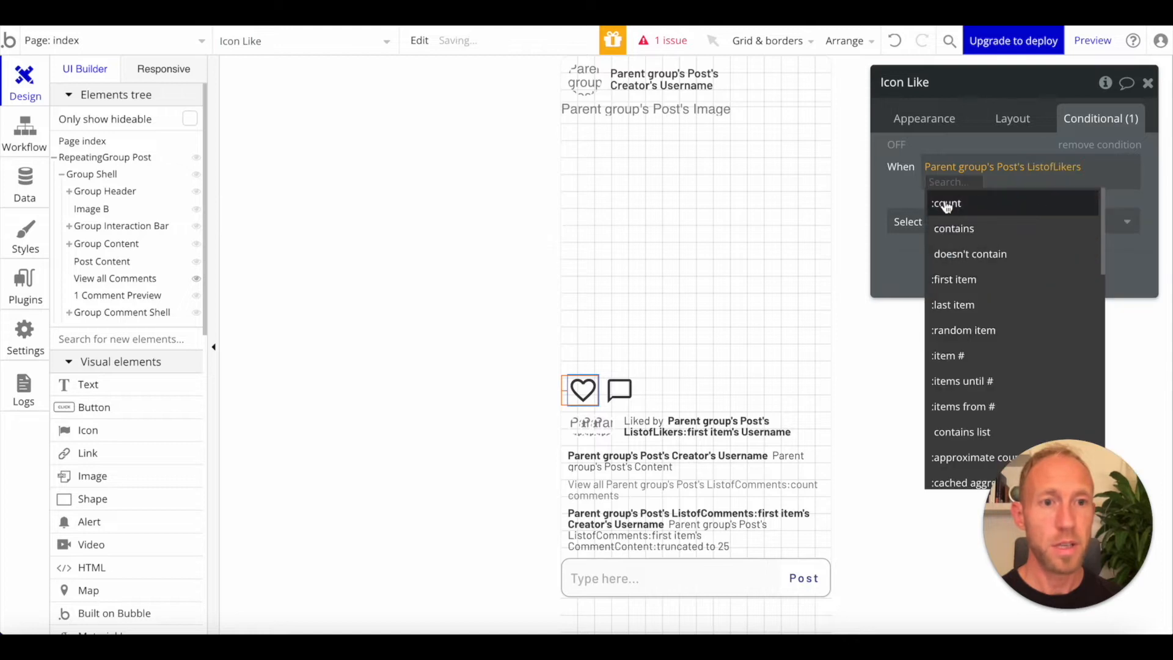
left_click(954, 227)
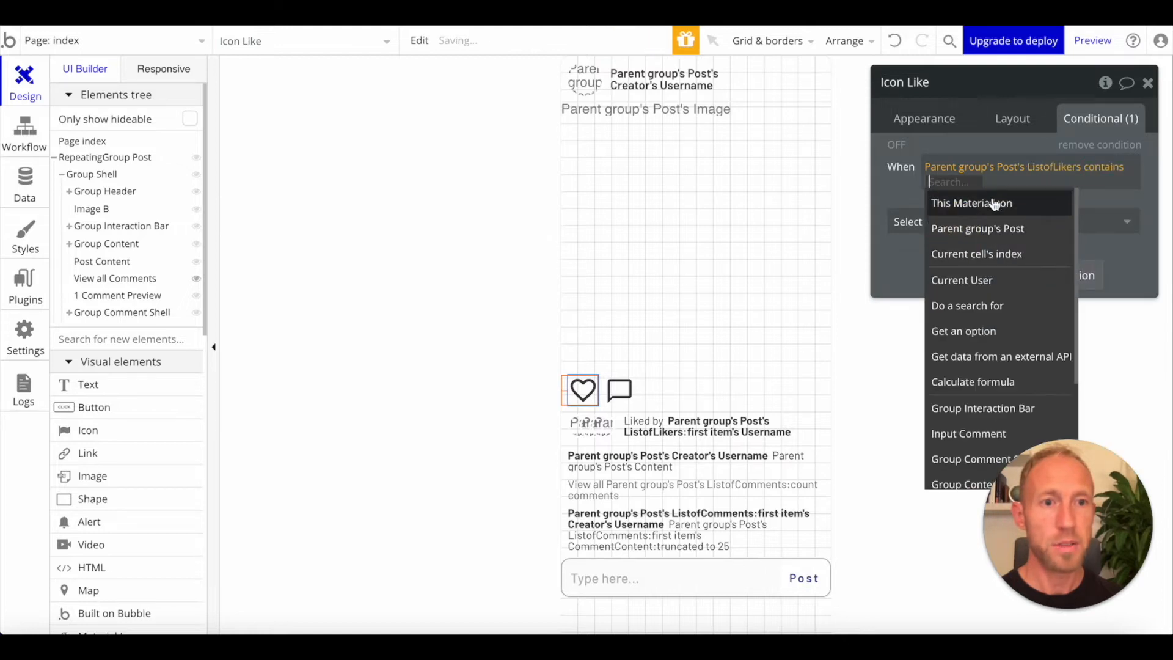
left_click(978, 280)
Make the like icon's condition change the icon to a filled heart when true
left_click(1015, 222)
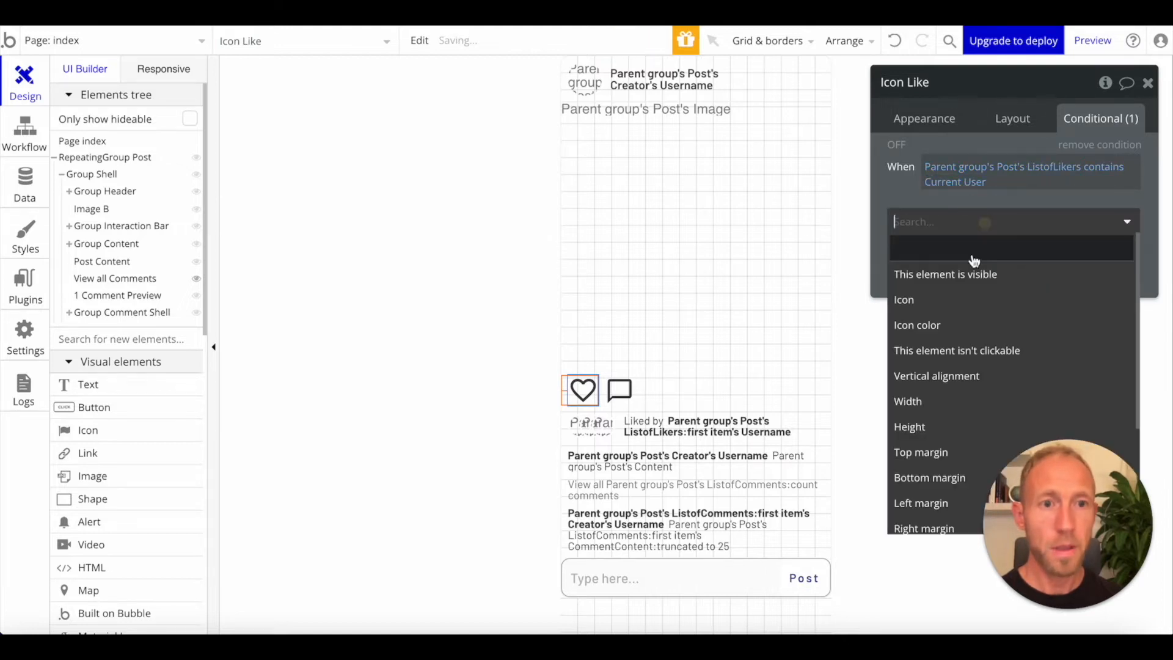
left_click(971, 300)
left_click(1049, 214)
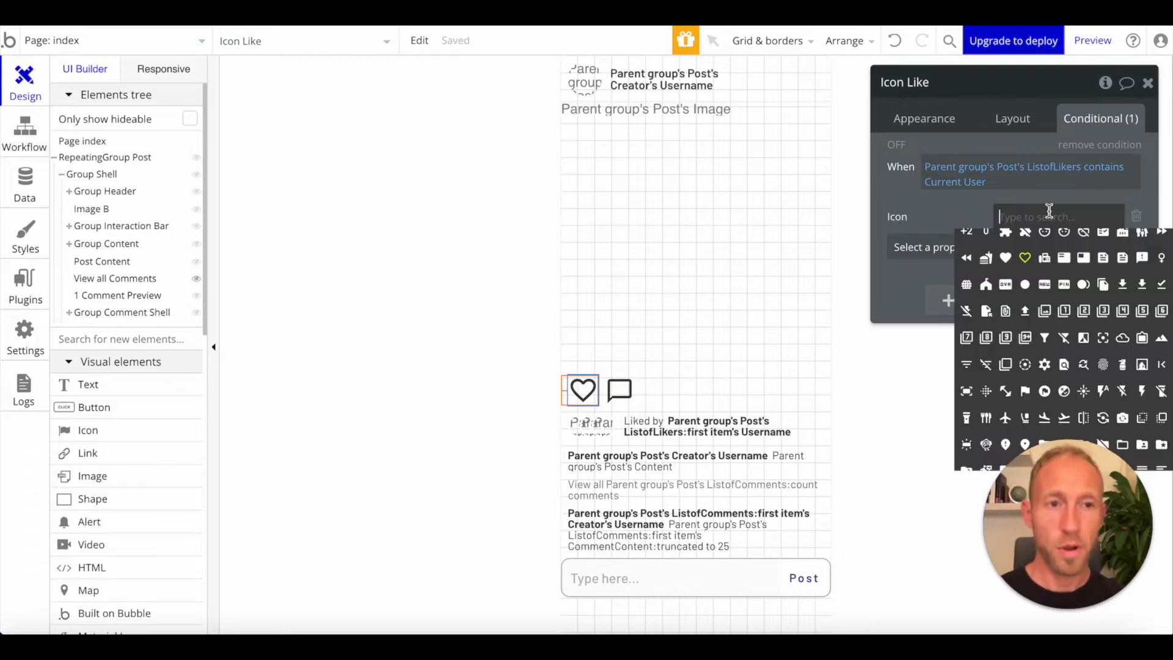
left_click(1005, 257)
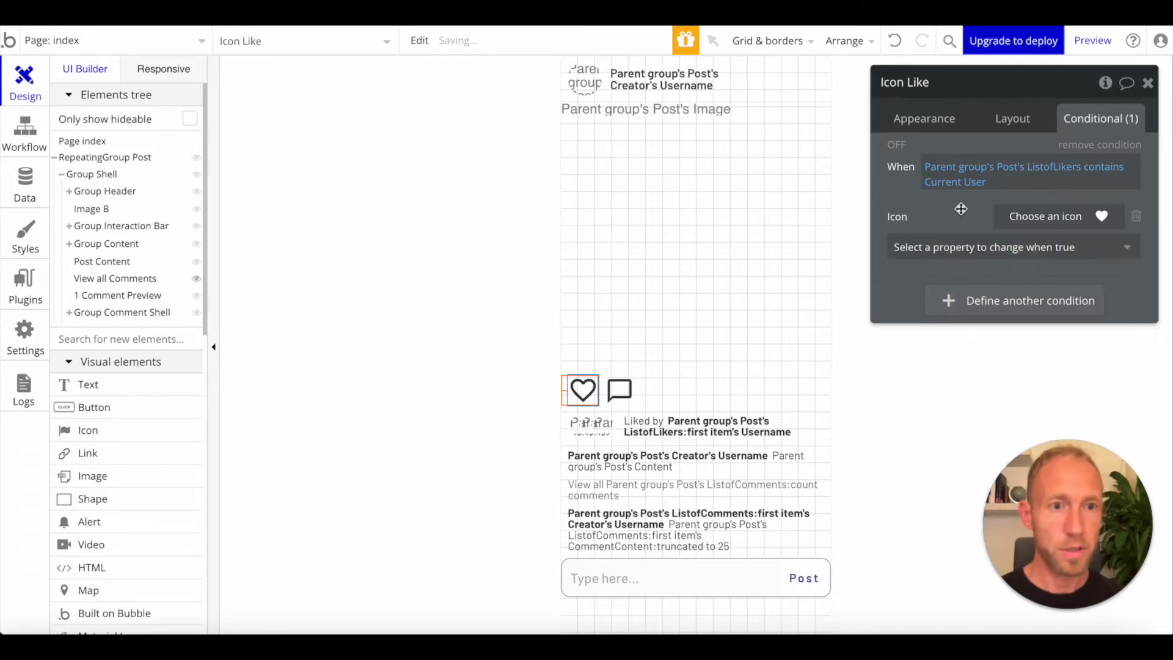
Make the like icon's condition also change the icon color to red #FB3030, and close the icon's property editor
left_click(979, 247)
left_click(957, 329)
left_click(1003, 244)
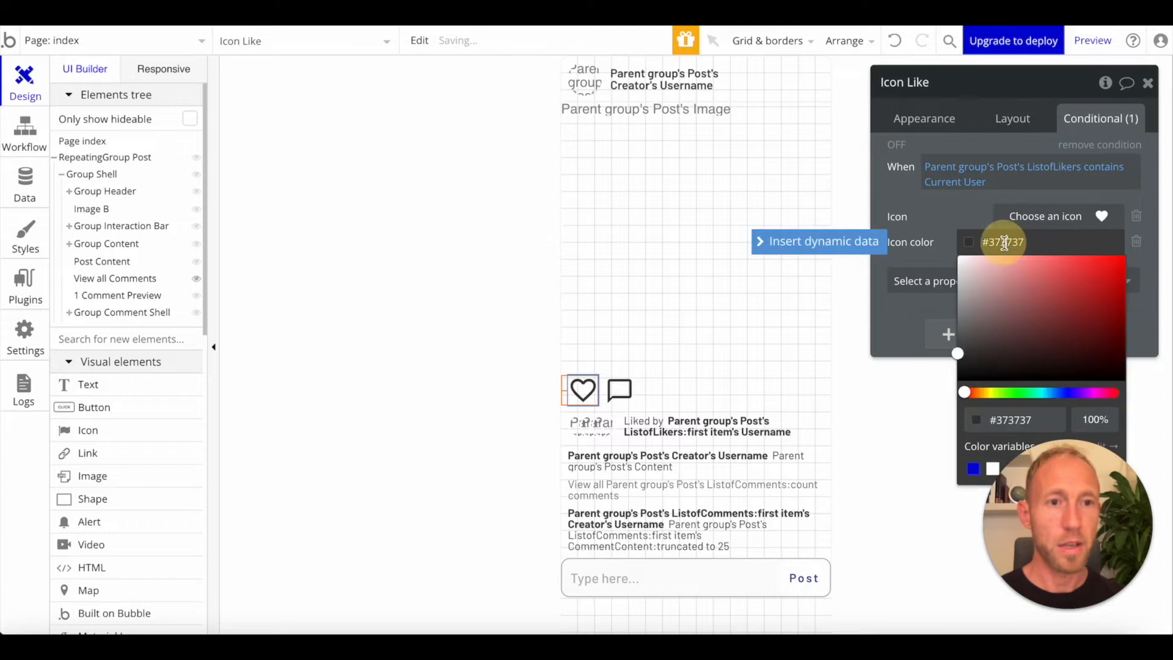
left_click_drag(1085, 274, 1094, 258)
left_click(947, 217)
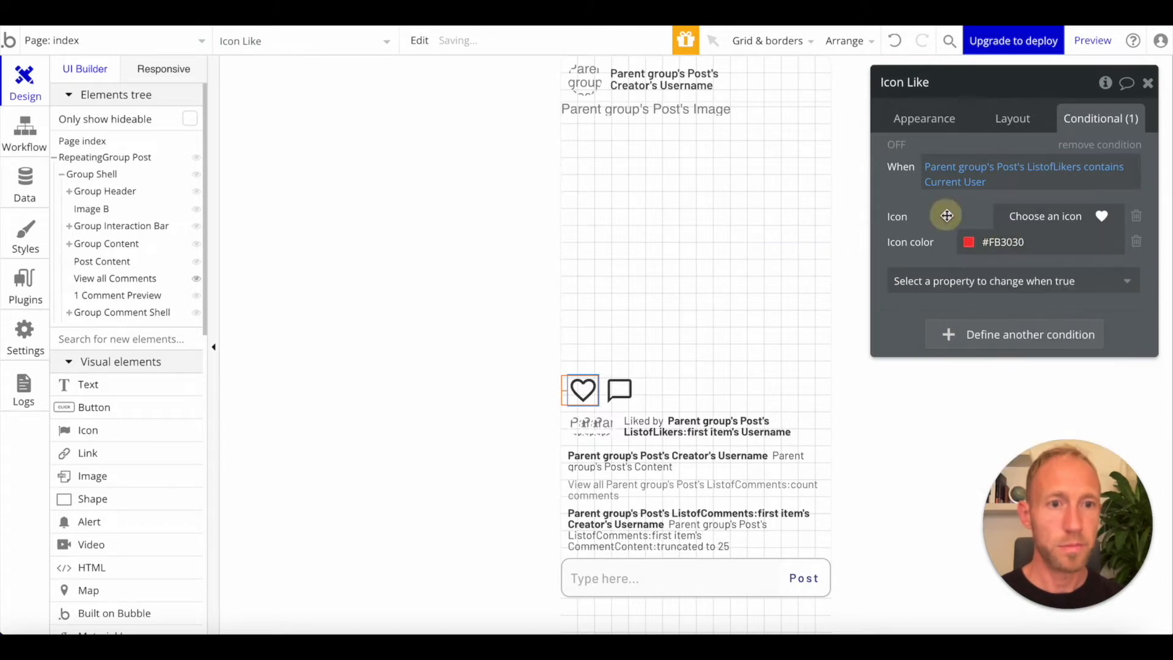
left_click(1150, 85)
Create a workflow that runs when the Like icon is clicked
left_click(587, 392)
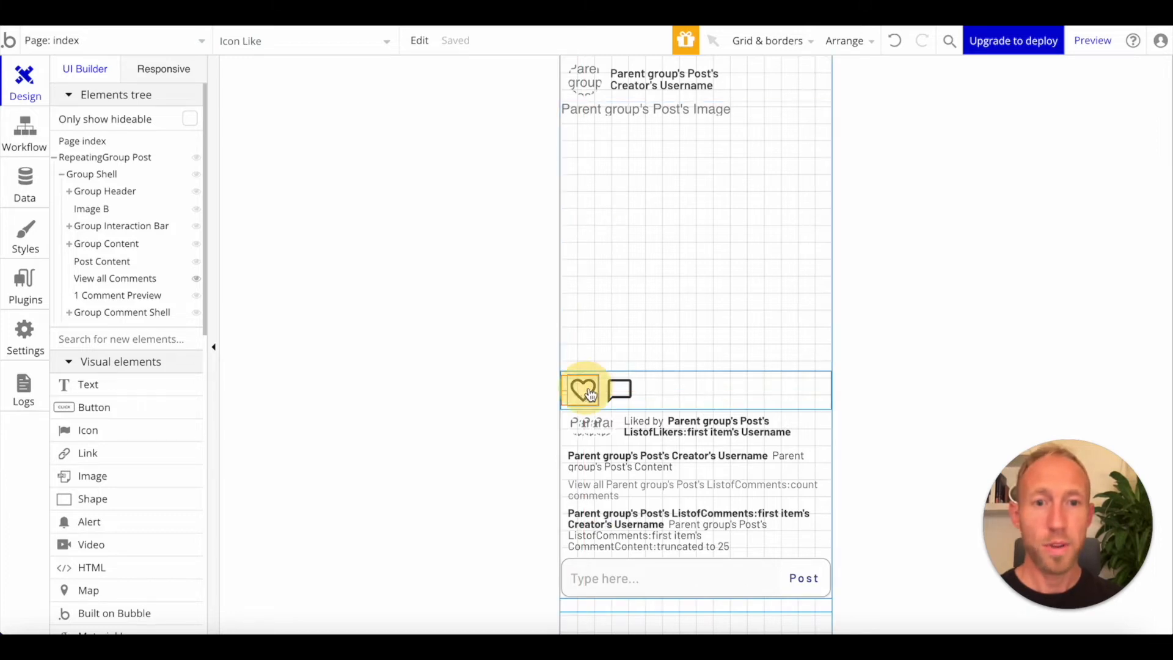
left_click(952, 153)
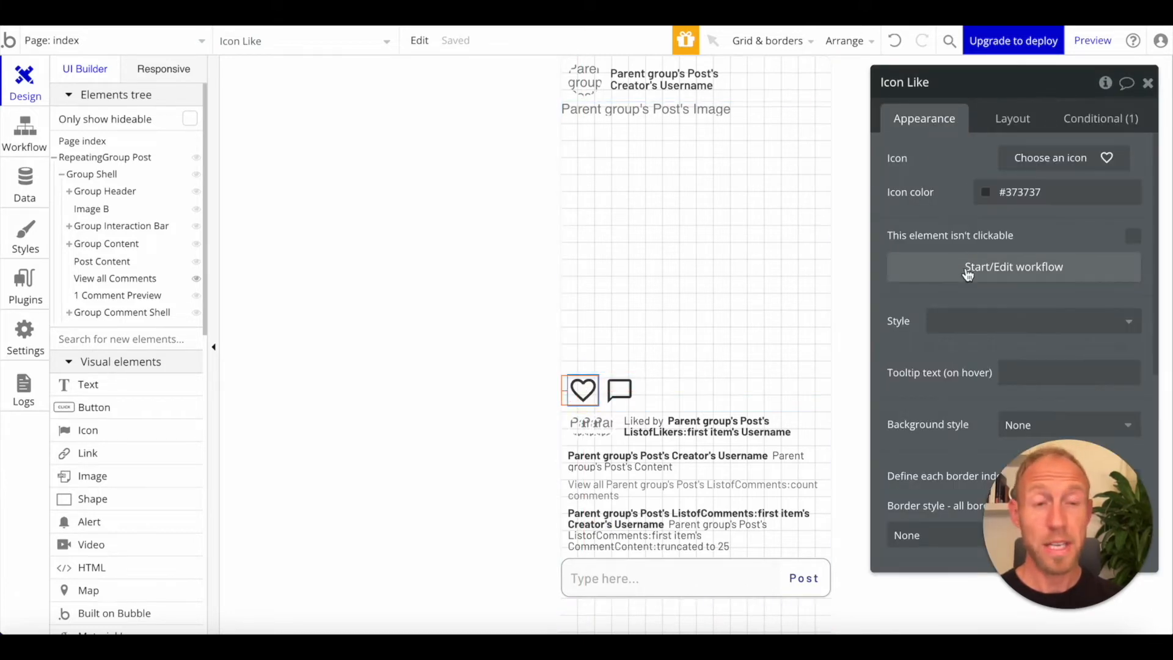
left_click(967, 269)
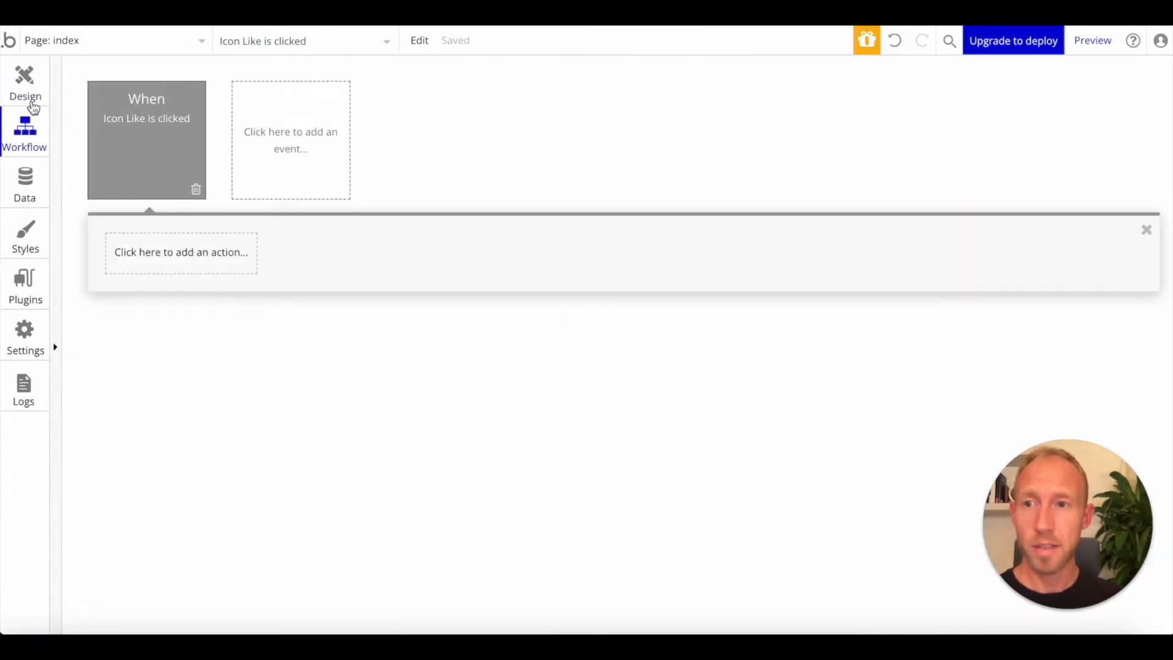
Add a Make changes to thing action to the Like icon's workflow, with Parent group's Post as the thing to change
left_click(177, 247)
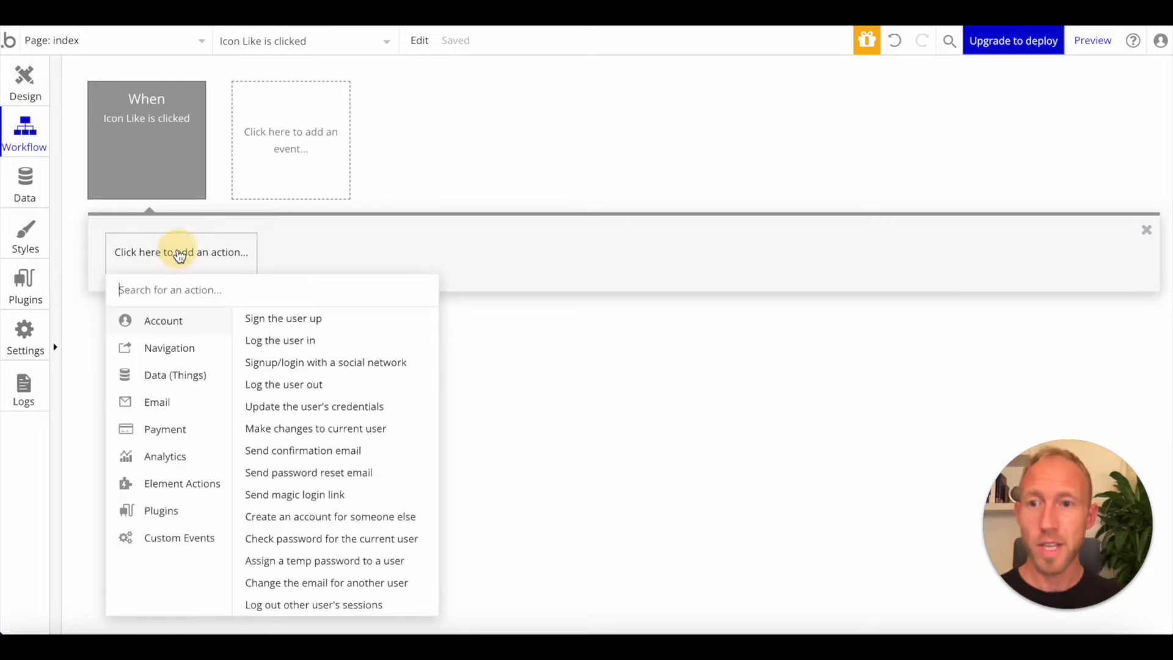
mouse_move(195, 377)
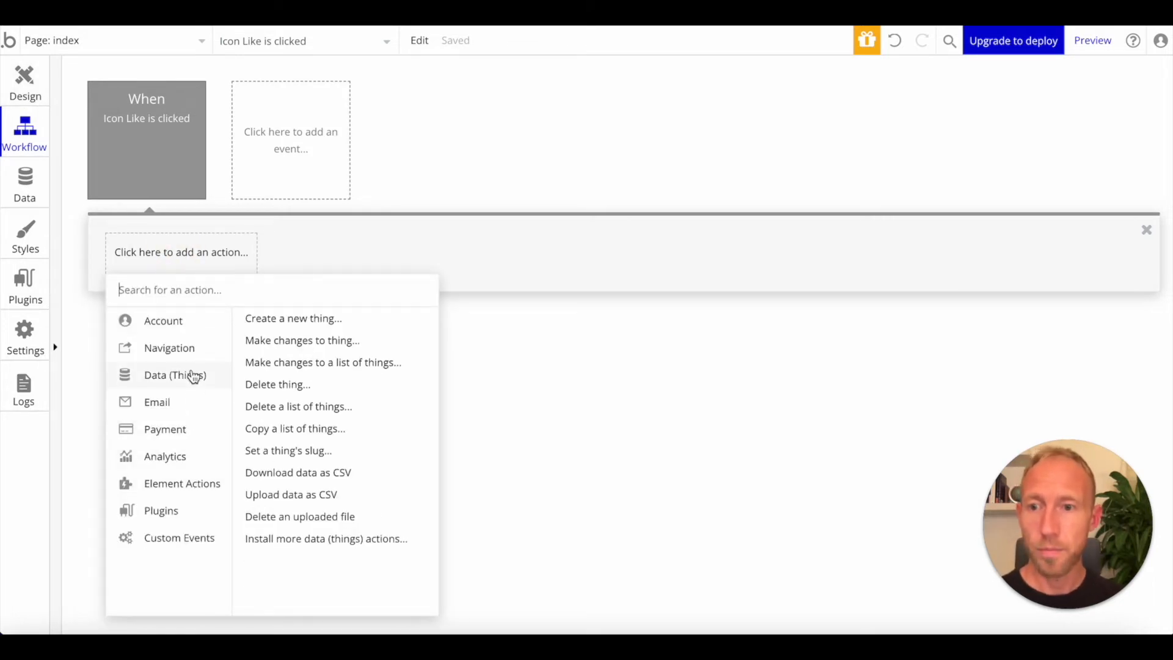
left_click(308, 341)
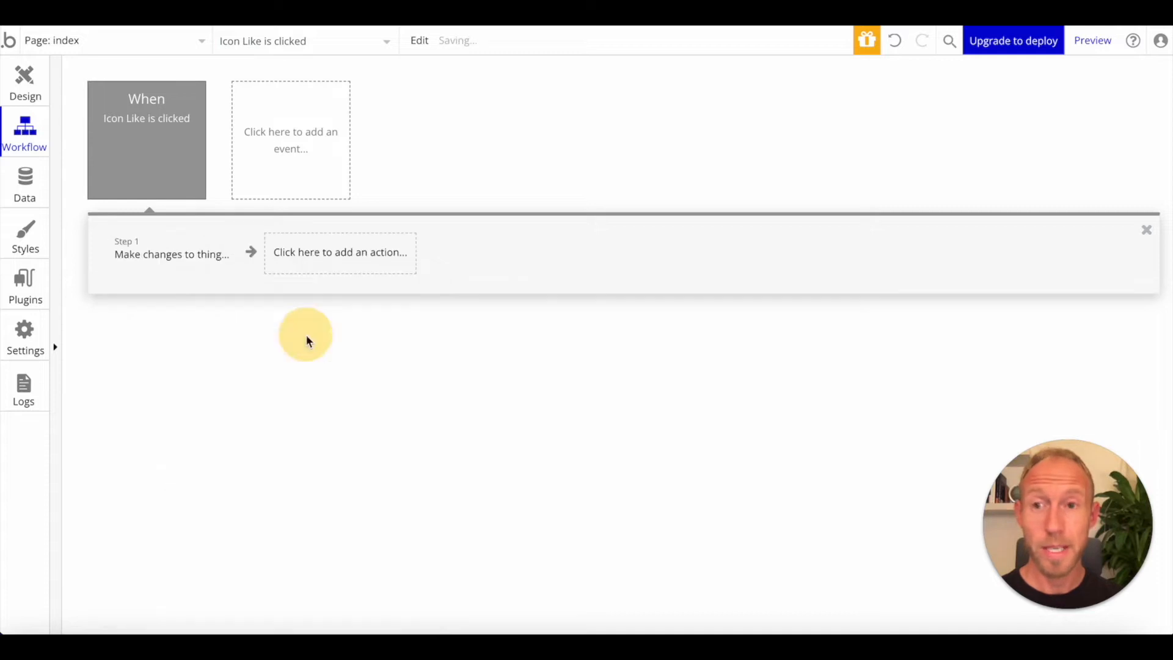
left_click(1024, 125)
left_click(1050, 157)
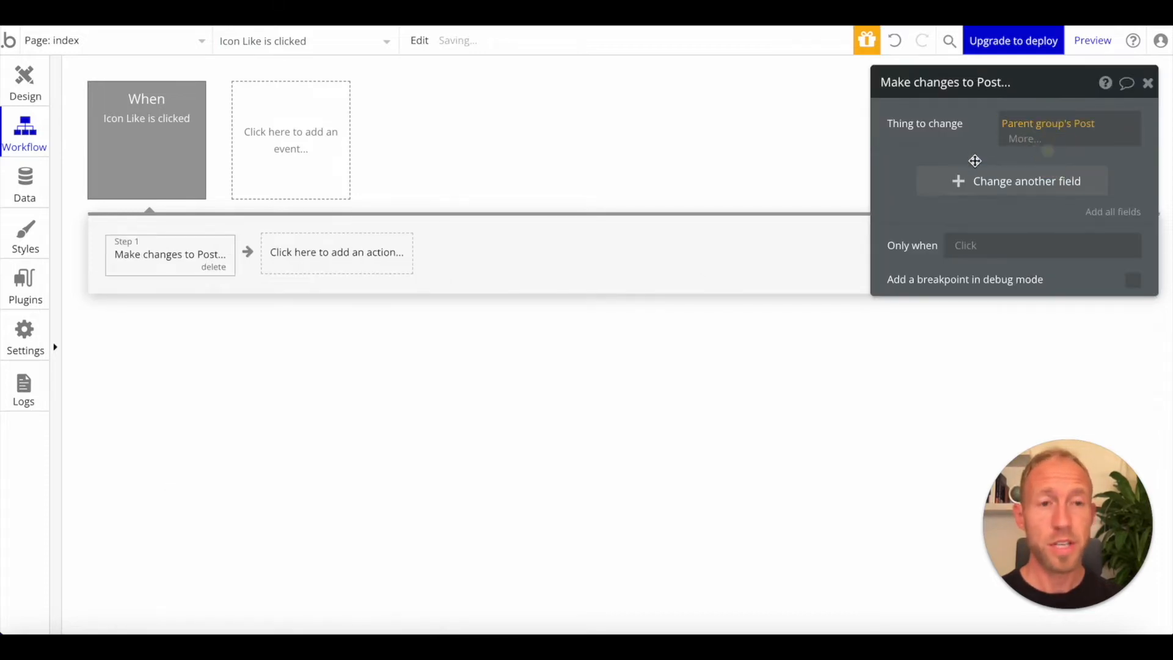
Make the action add Current User to the post's ListofLikers field
left_click(982, 182)
left_click(898, 162)
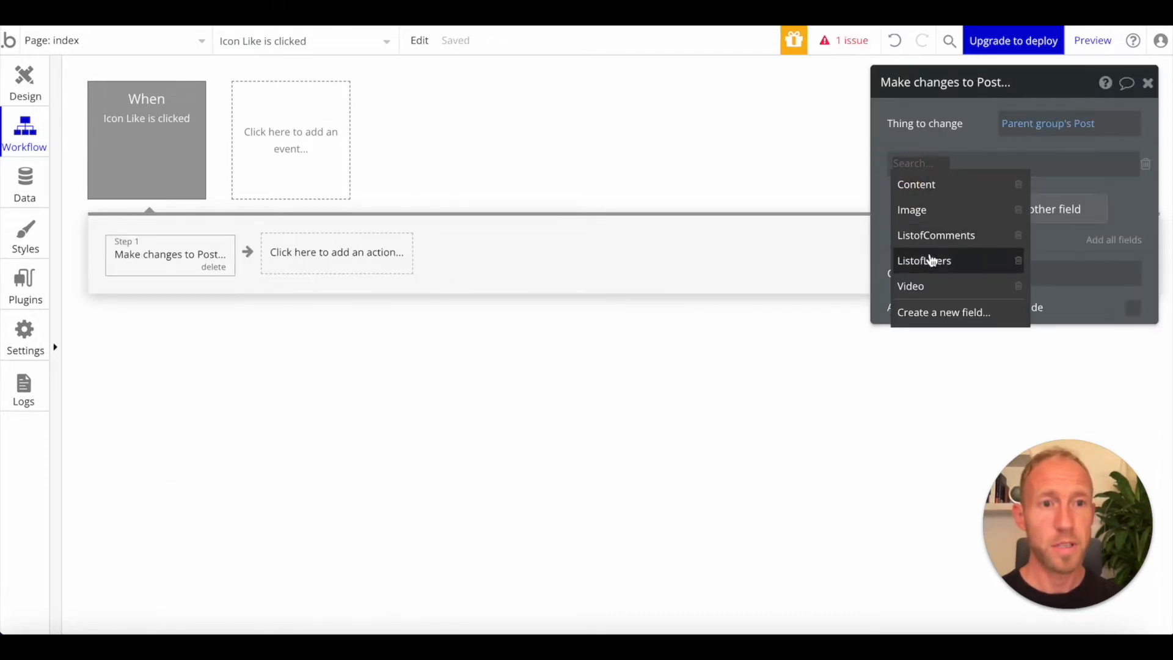
left_click(924, 260)
left_click(961, 163)
left_click(972, 184)
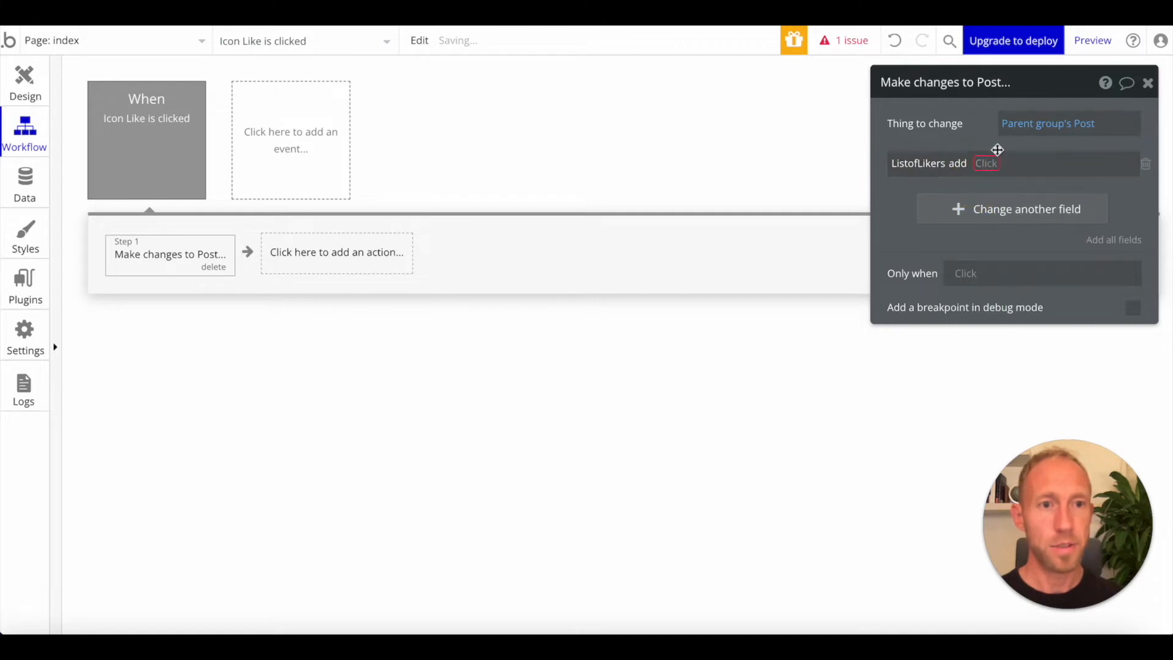
left_click(996, 161)
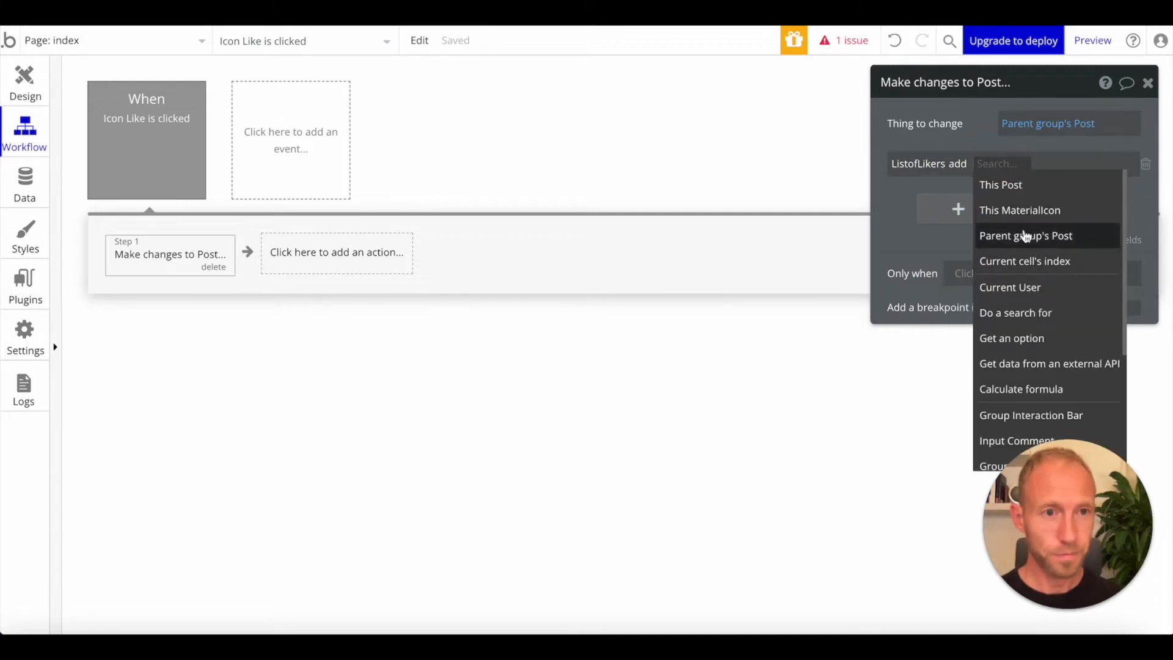
left_click(1010, 287)
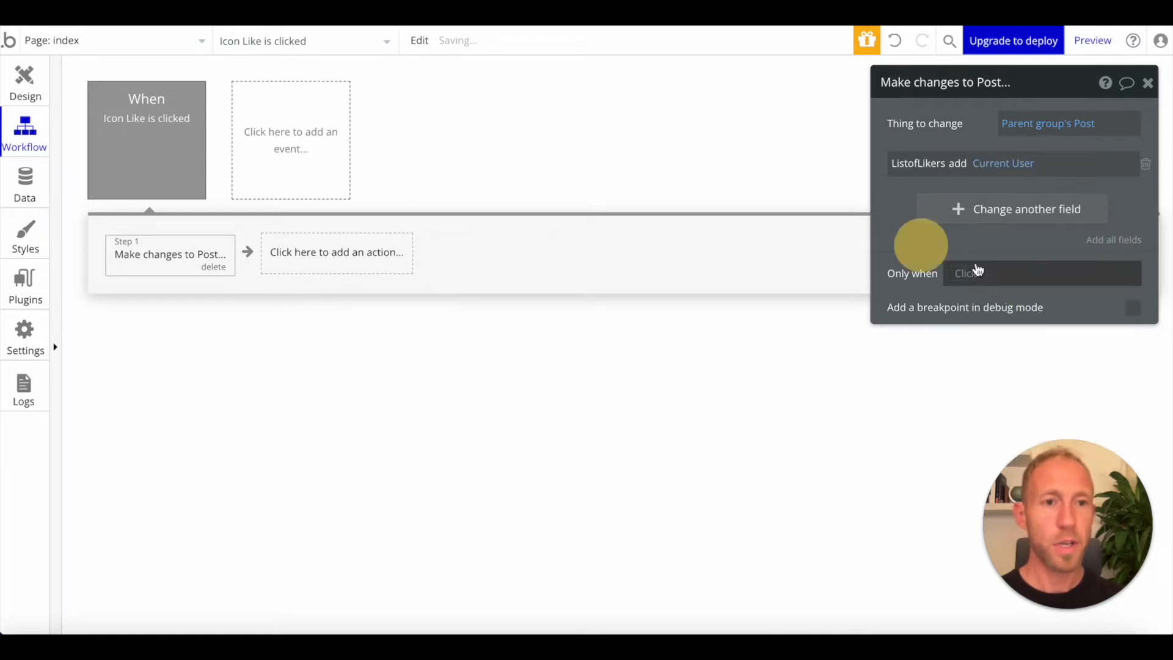
Restrict the action to run only when "Parent group's Post's ListofLikers doesn't contain Current User"
left_click(959, 273)
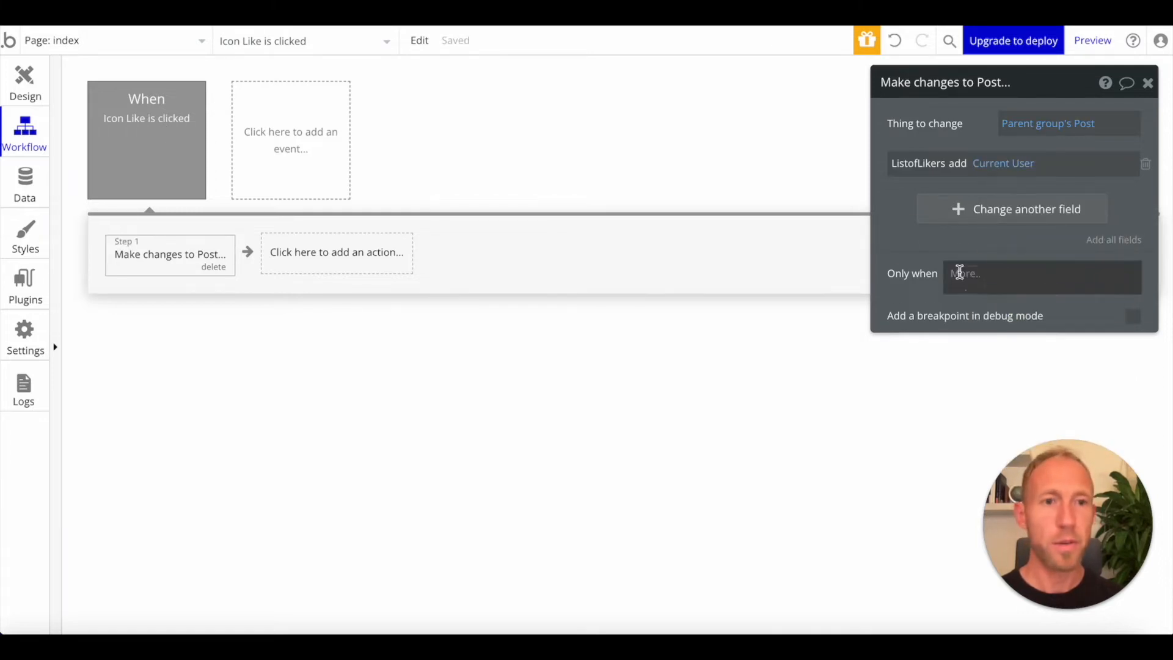
left_click(960, 273)
left_click(999, 347)
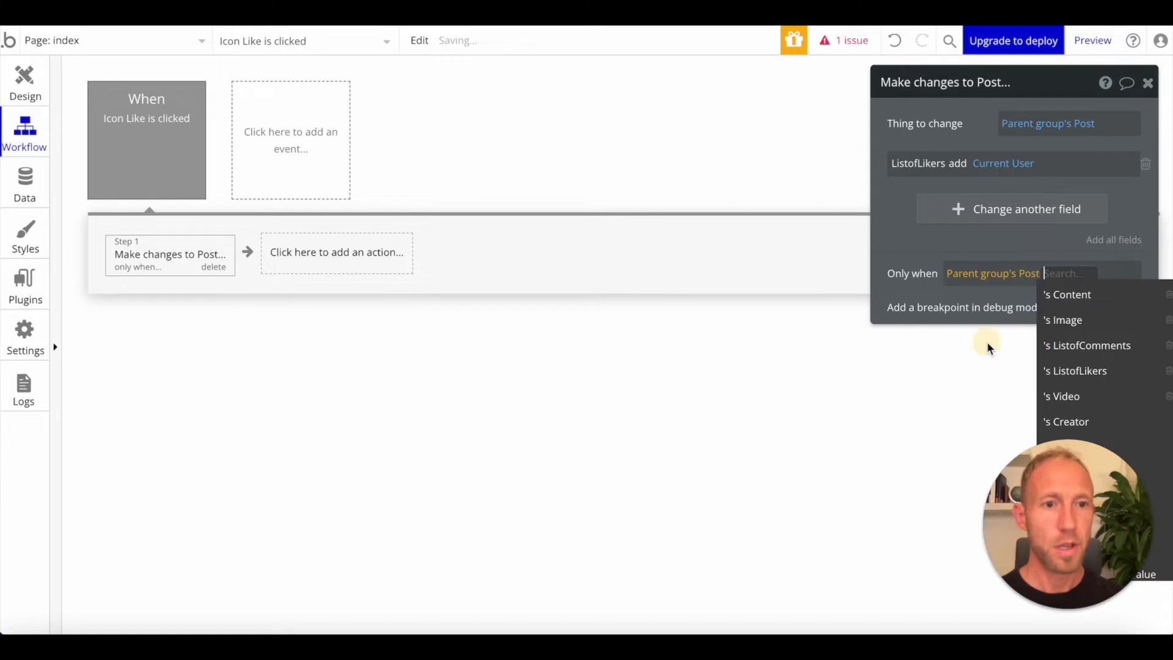
left_click(1097, 374)
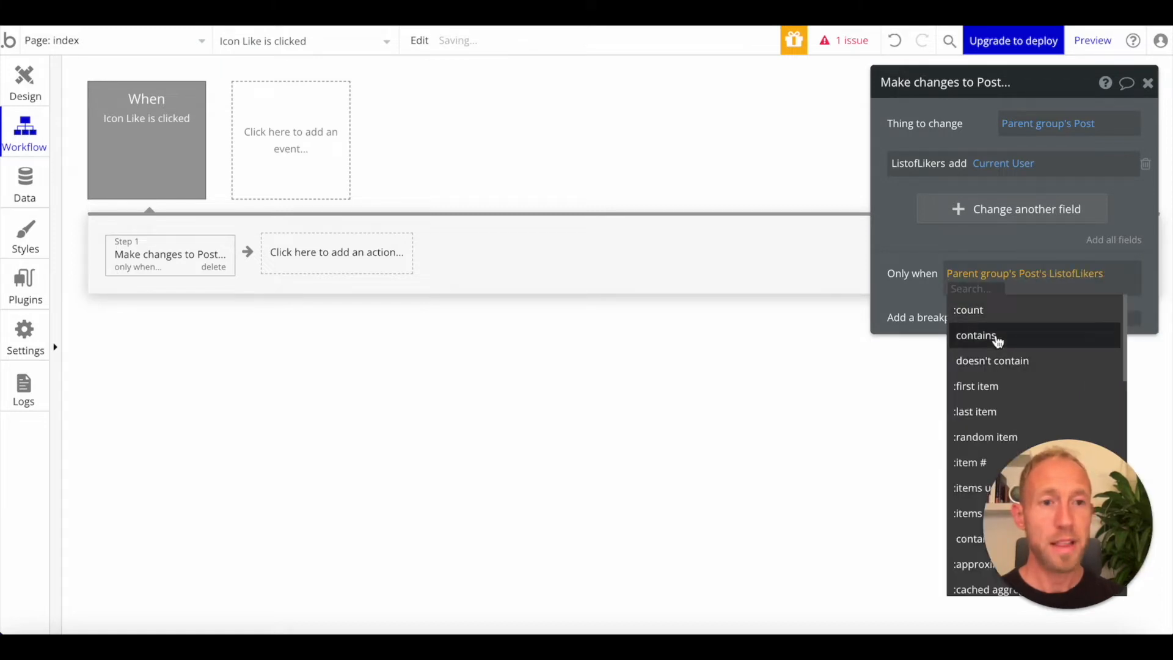
left_click(990, 360)
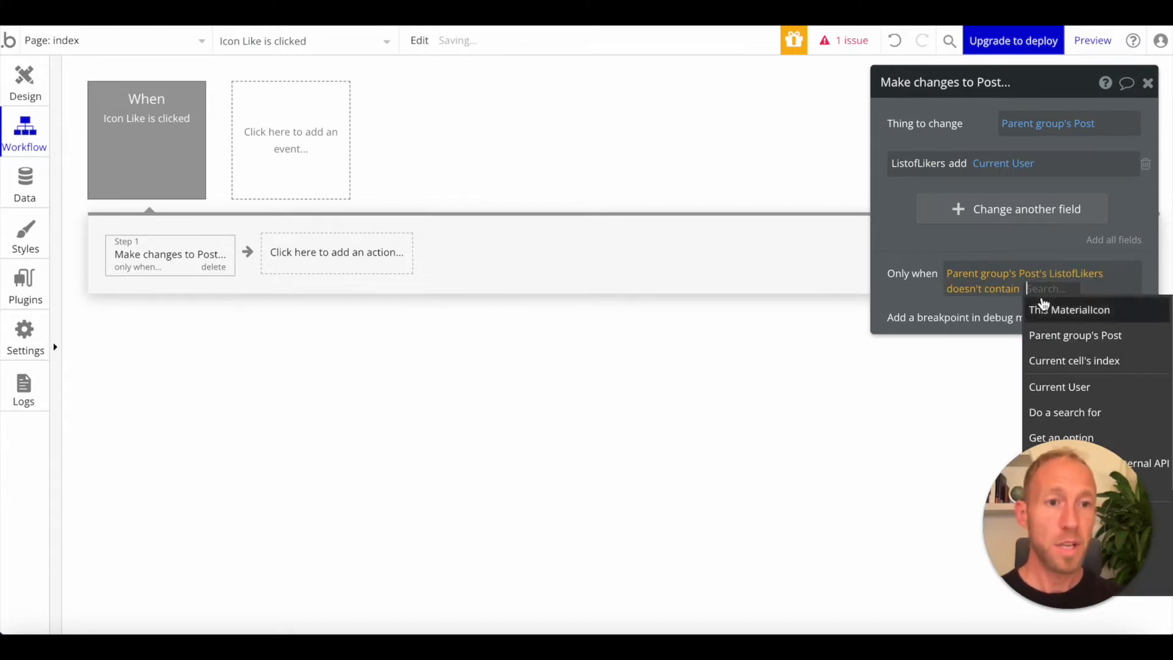
left_click(1066, 387)
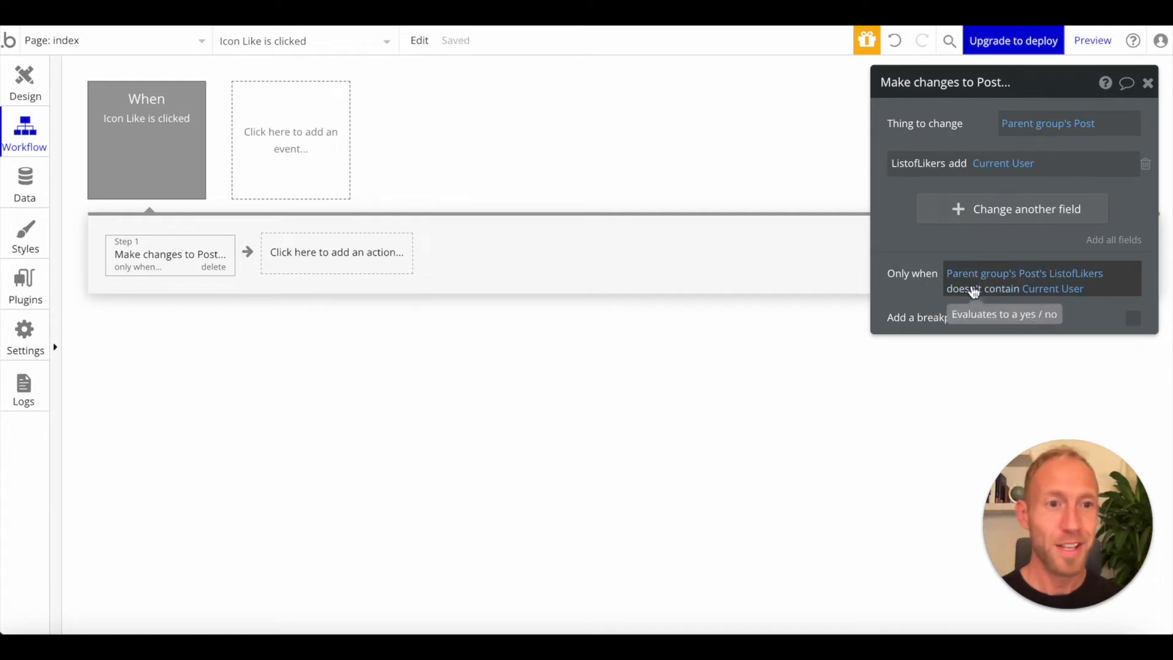
Duplicate the "Icon Like is clicked" event by copying and pasting it
right_click(124, 146)
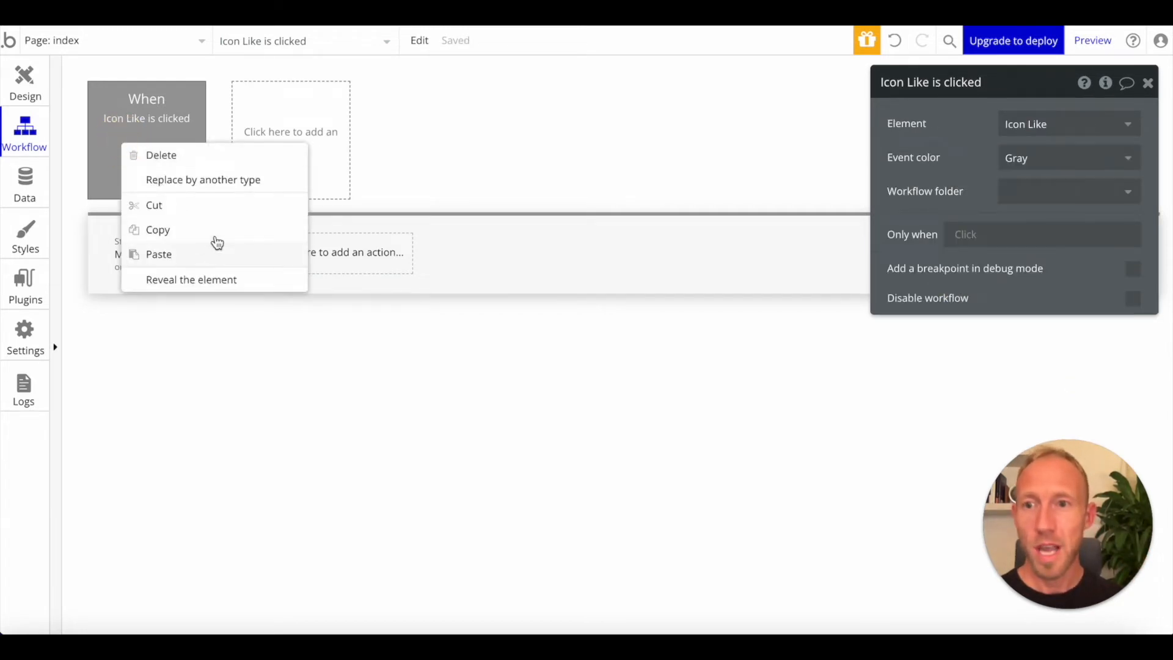
left_click(219, 239)
right_click(153, 147)
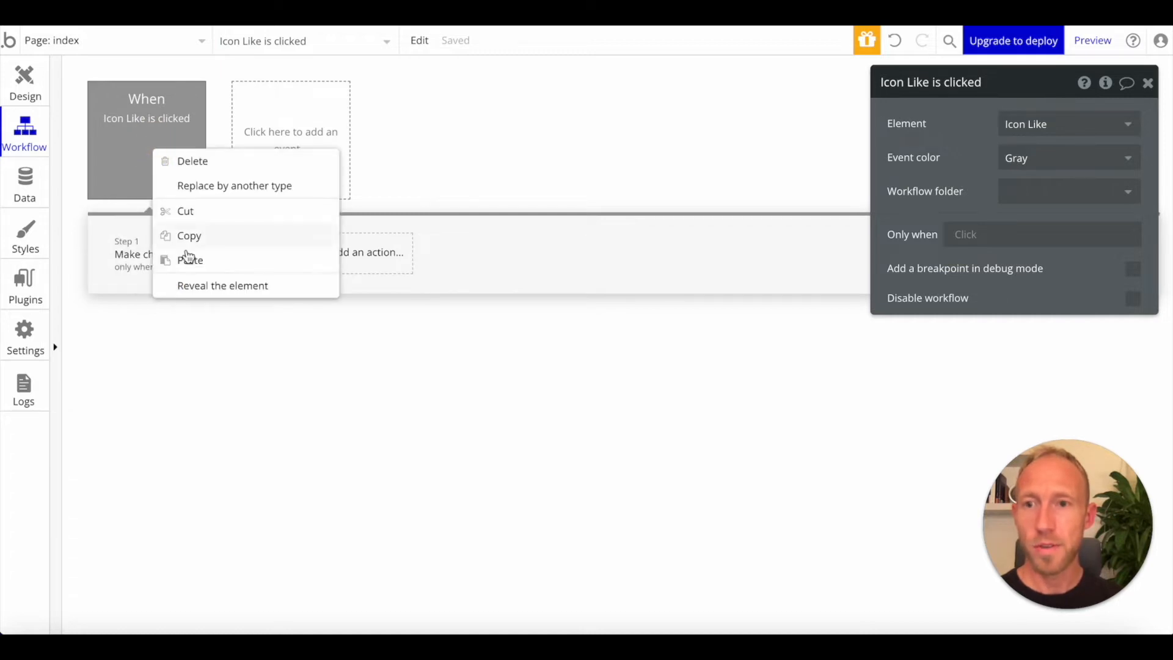
left_click(195, 262)
left_click(132, 156)
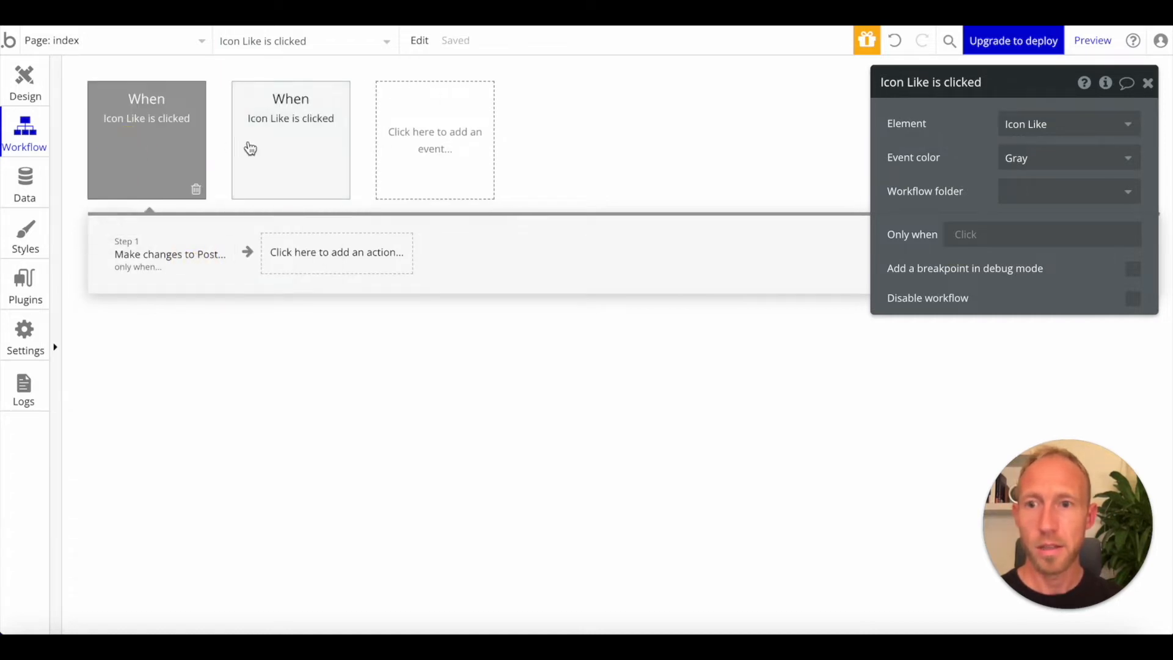
Change the operator in the duplicated workflow action's Only when condition to "contains"
left_click(257, 150)
left_click(138, 254)
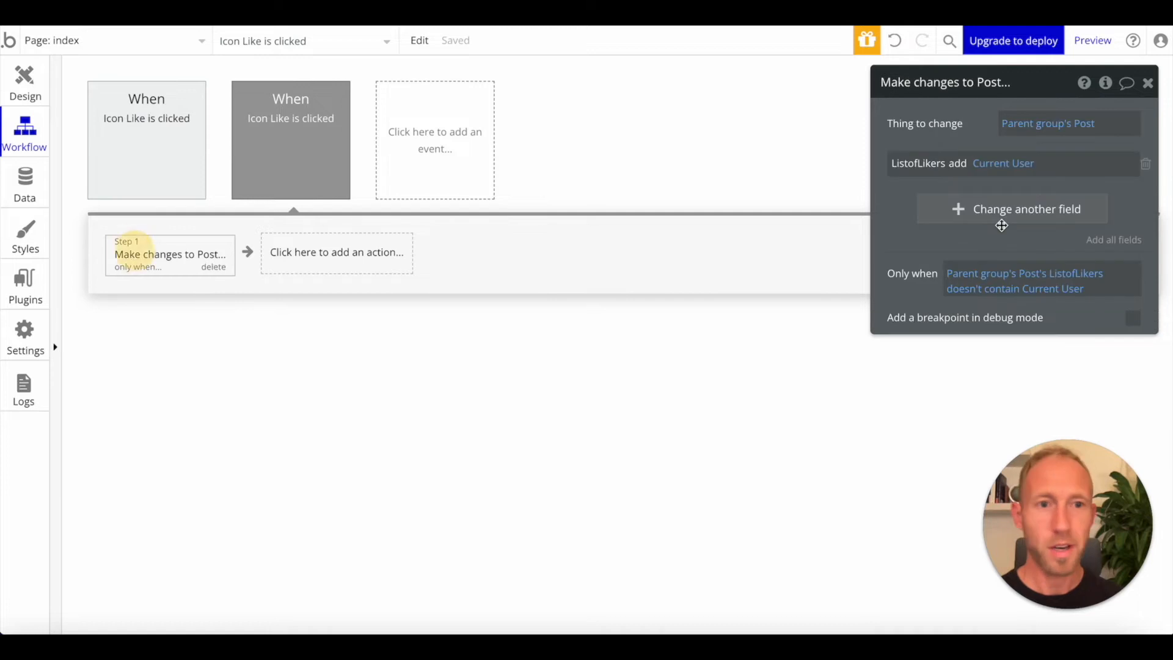
left_click(979, 302)
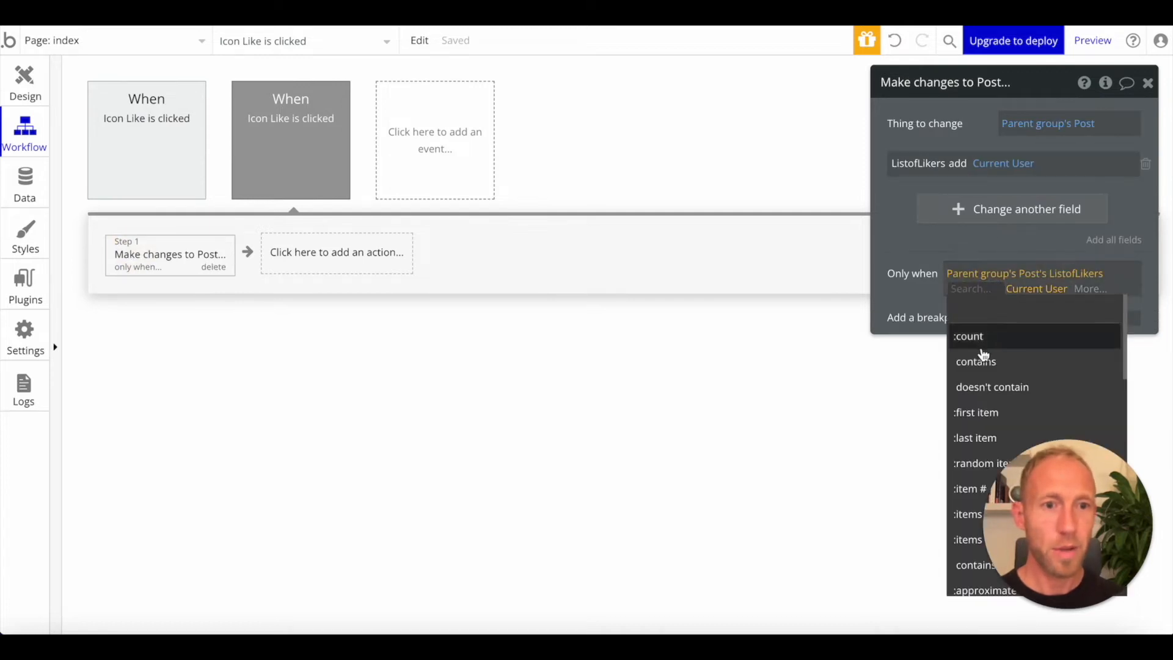
left_click(970, 357)
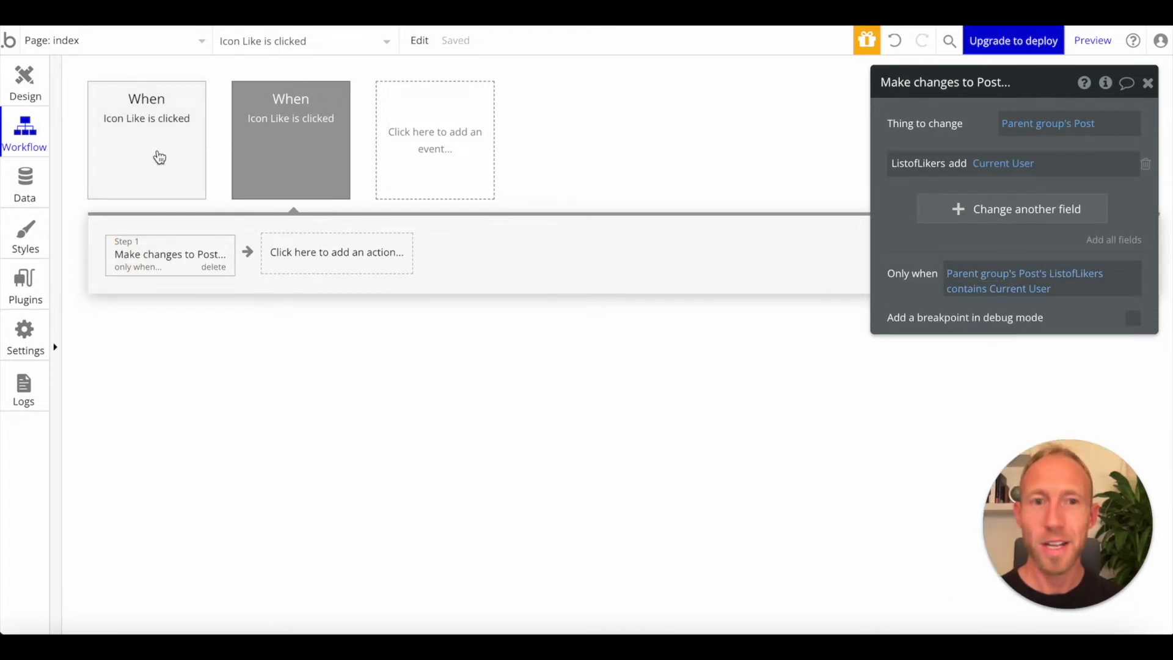
Copy the duplicated action's "contains Current User" condition into the Only when condition of its own Icon Like event
left_click(263, 150)
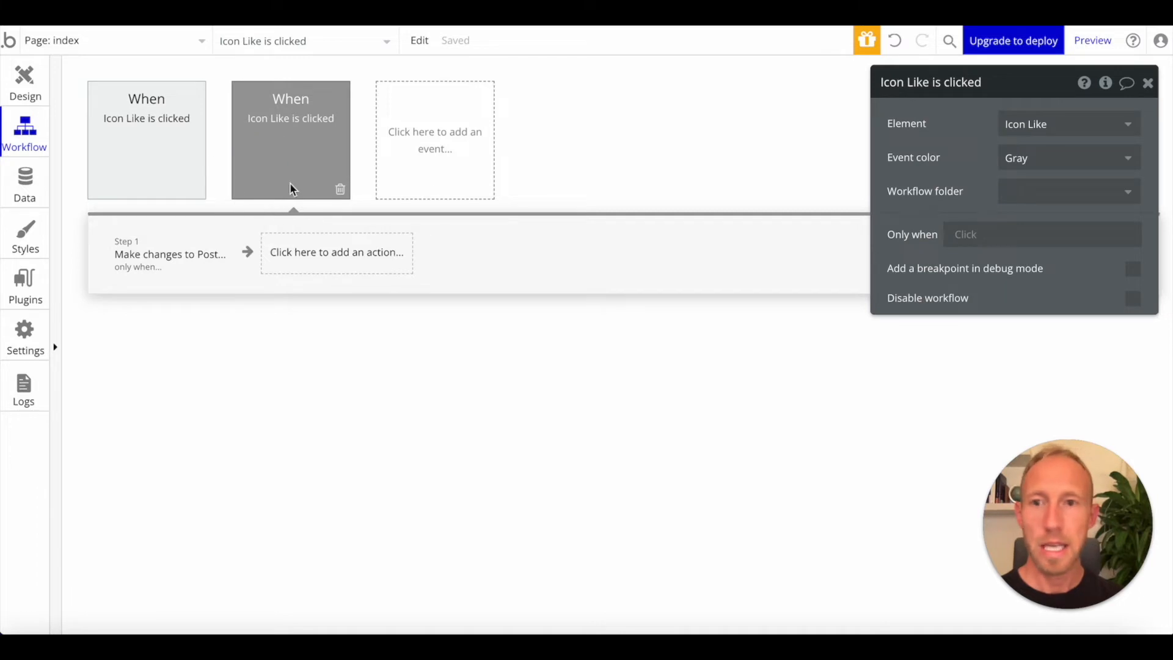
left_click(282, 150)
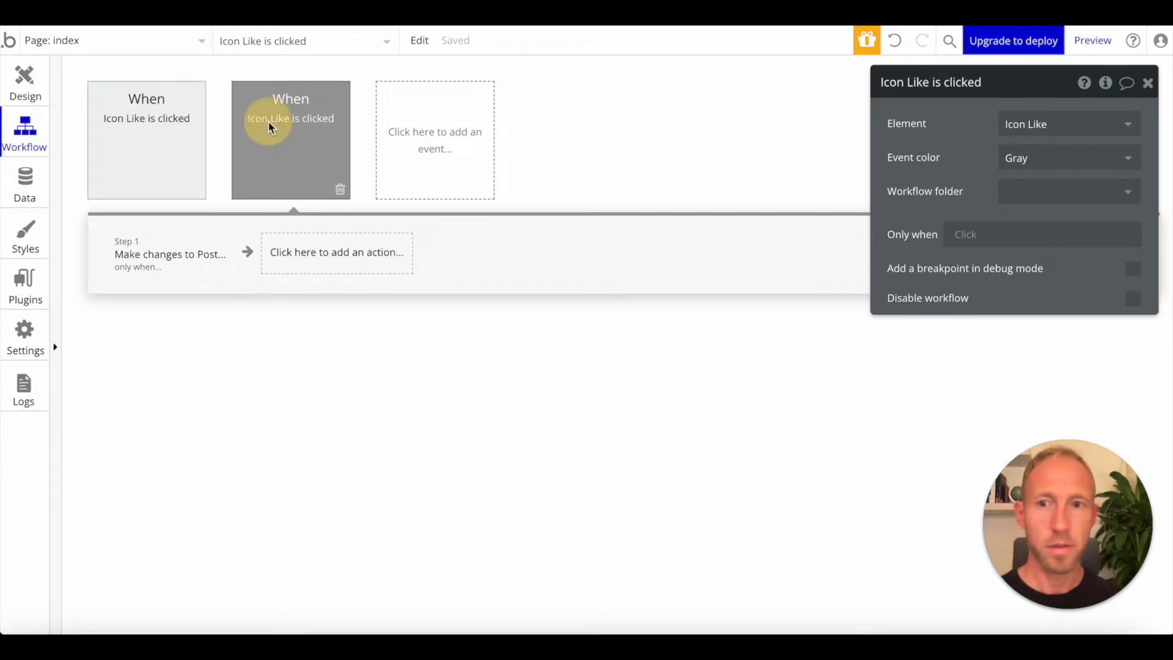
left_click(176, 252)
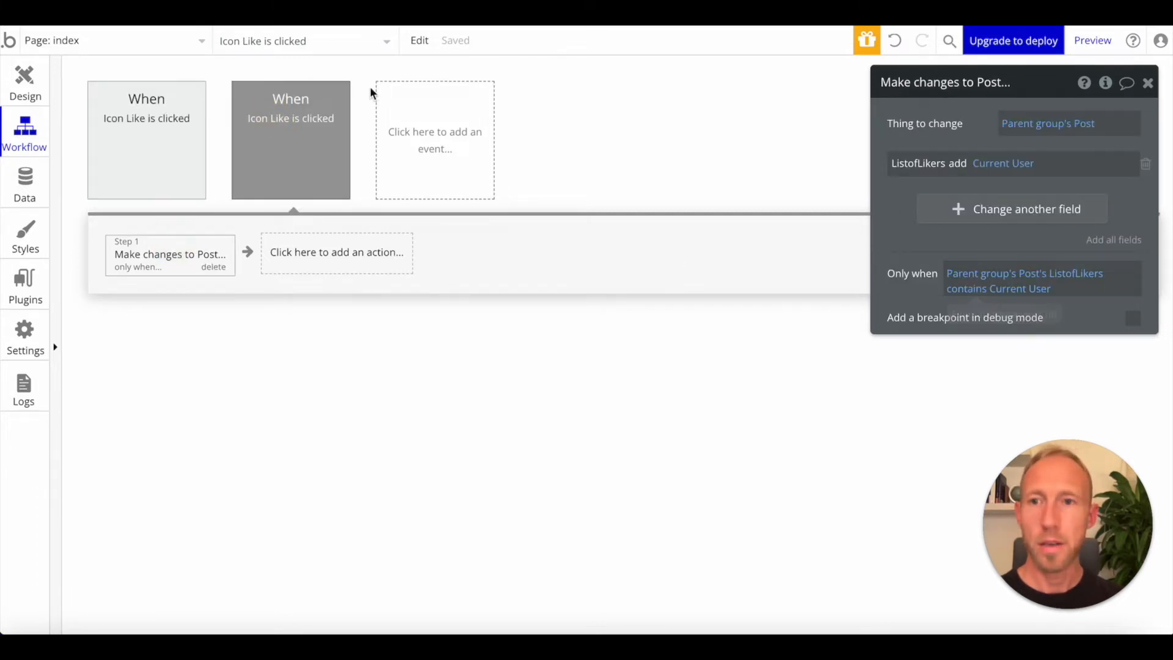
right_click(977, 278)
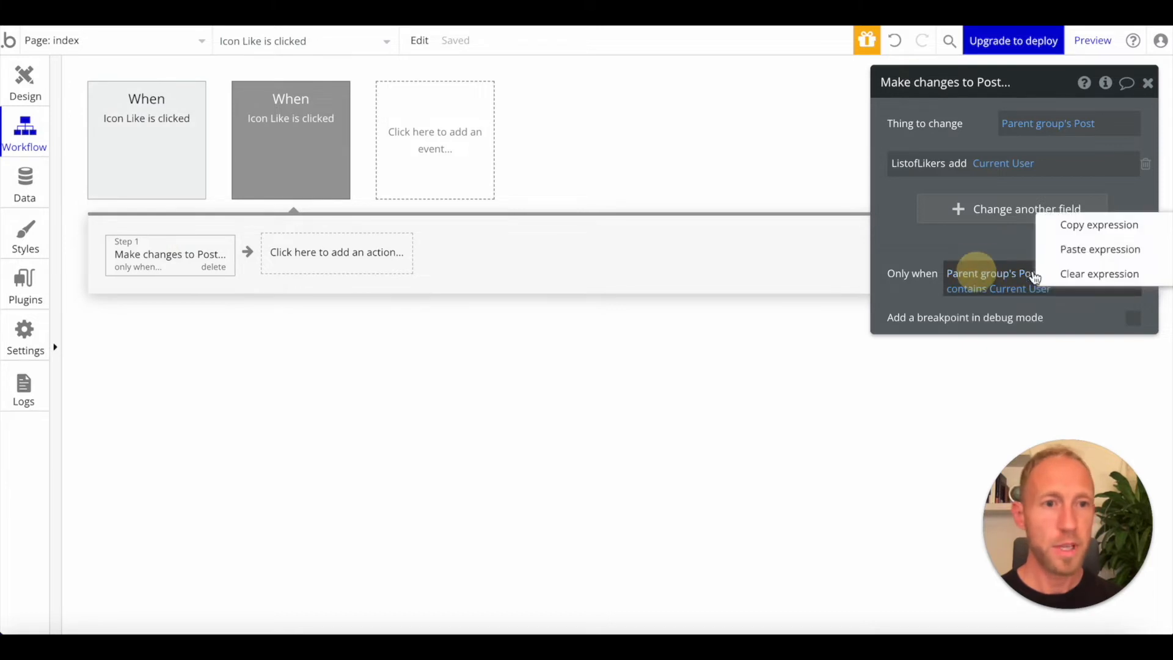
left_click(1068, 234)
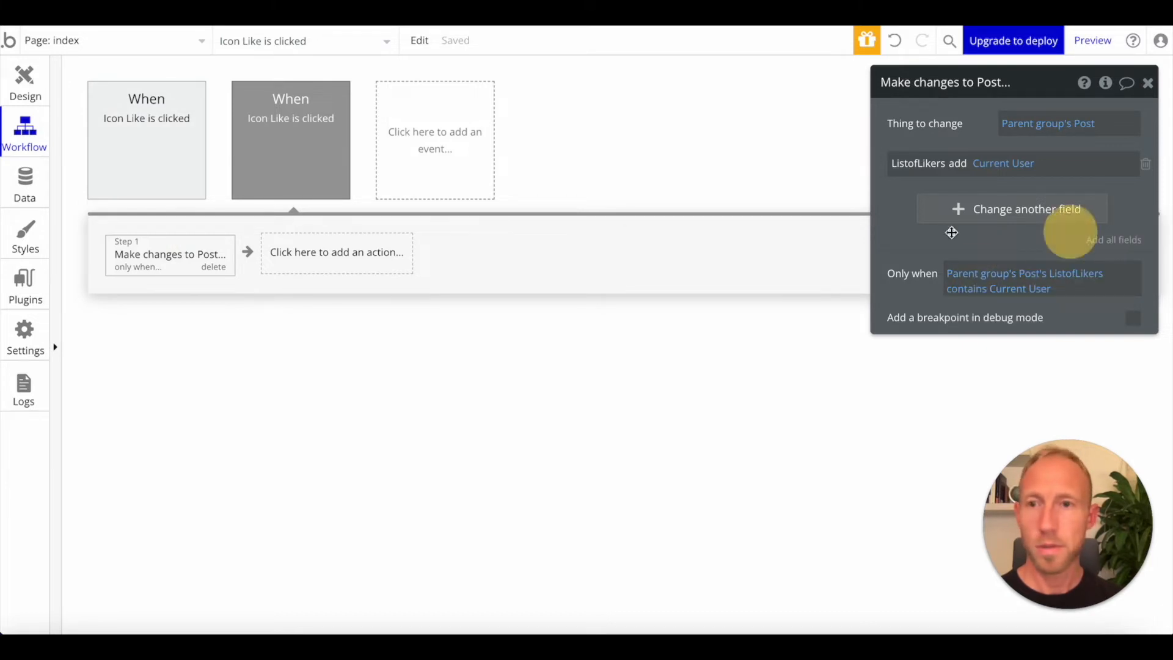
left_click(292, 176)
right_click(969, 239)
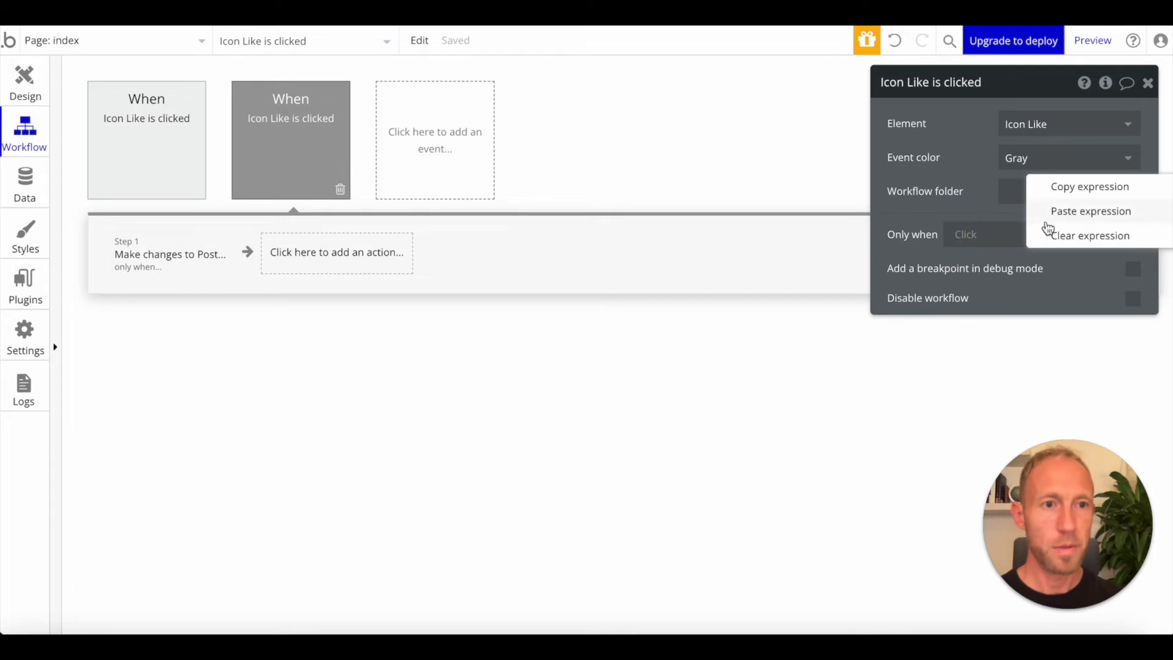
left_click(1053, 210)
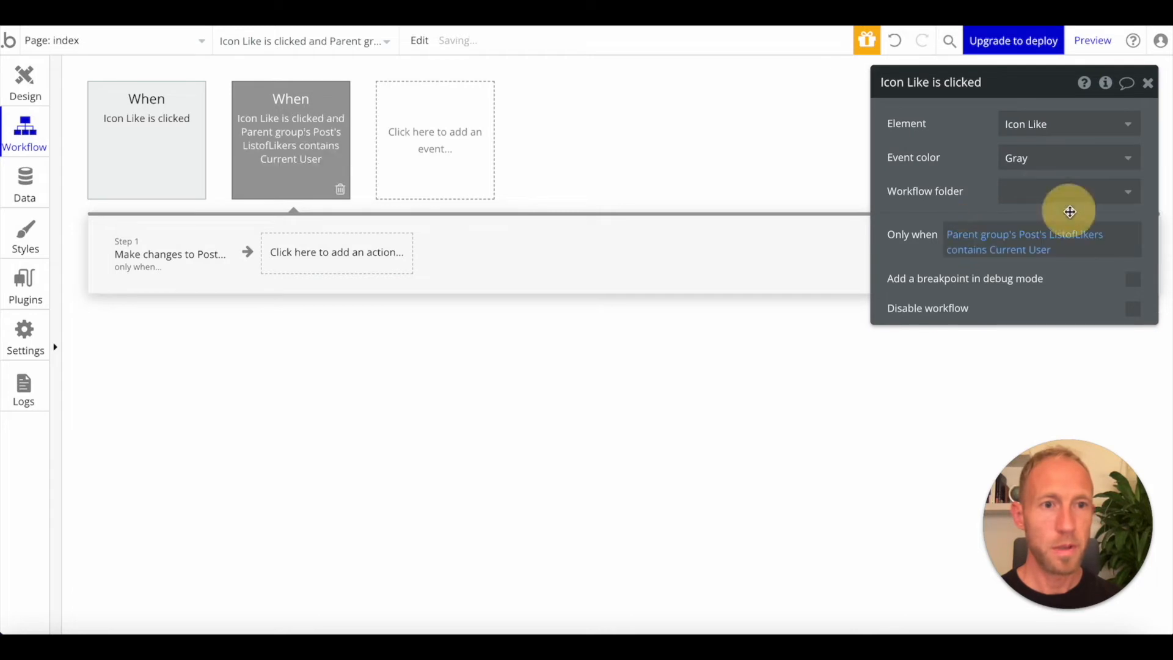
Copy the original action's "doesn't contain Current User" condition into the Only when condition of the original Icon Like event
left_click(183, 157)
left_click(173, 253)
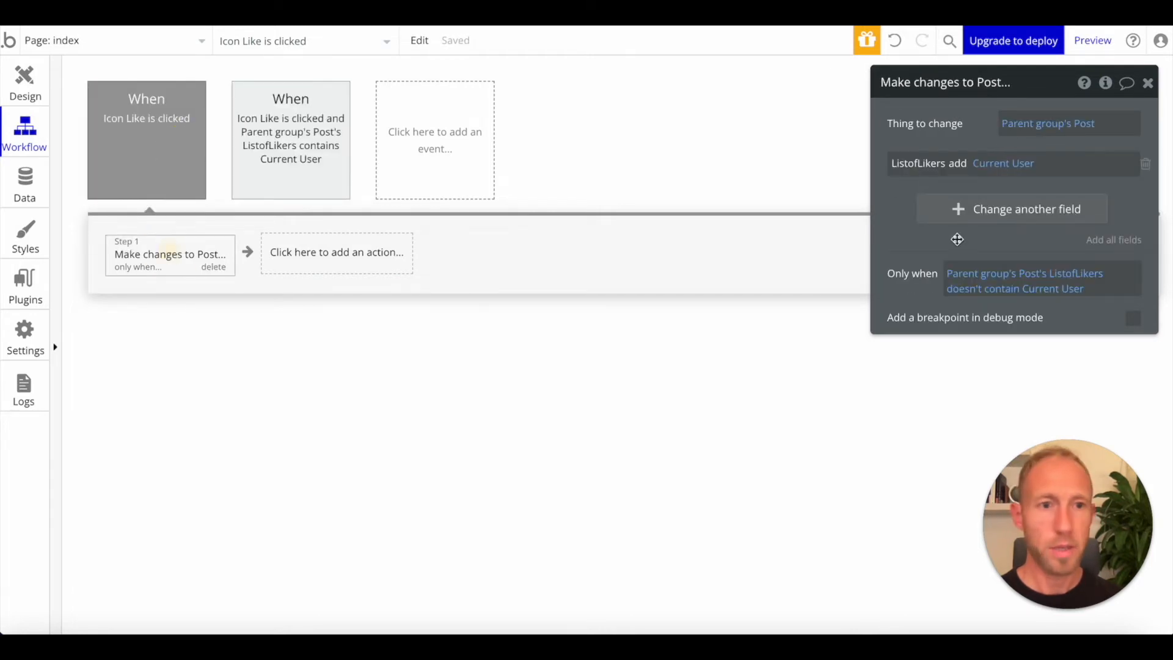
right_click(978, 275)
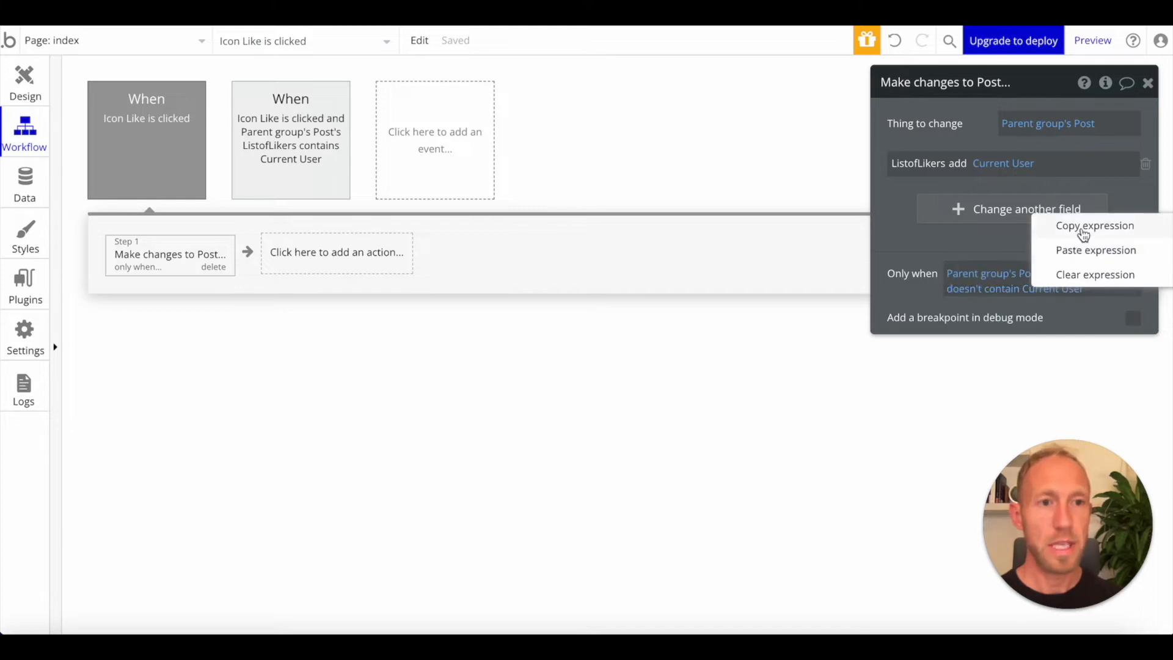
left_click(1083, 232)
left_click(190, 137)
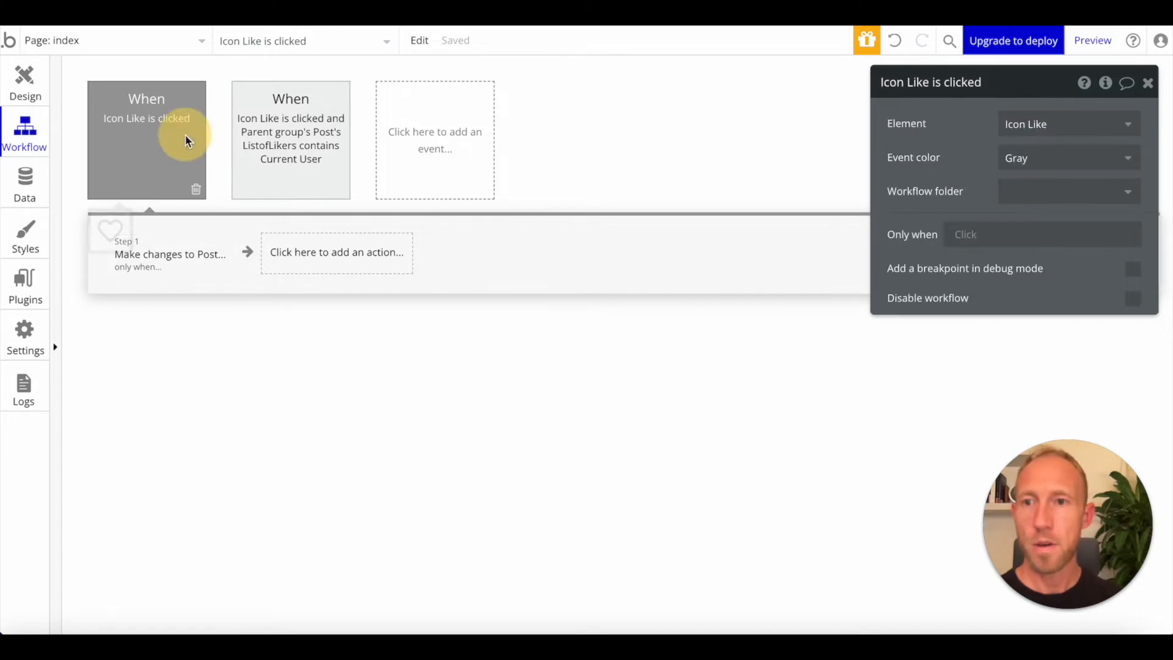
right_click(957, 241)
left_click(1067, 211)
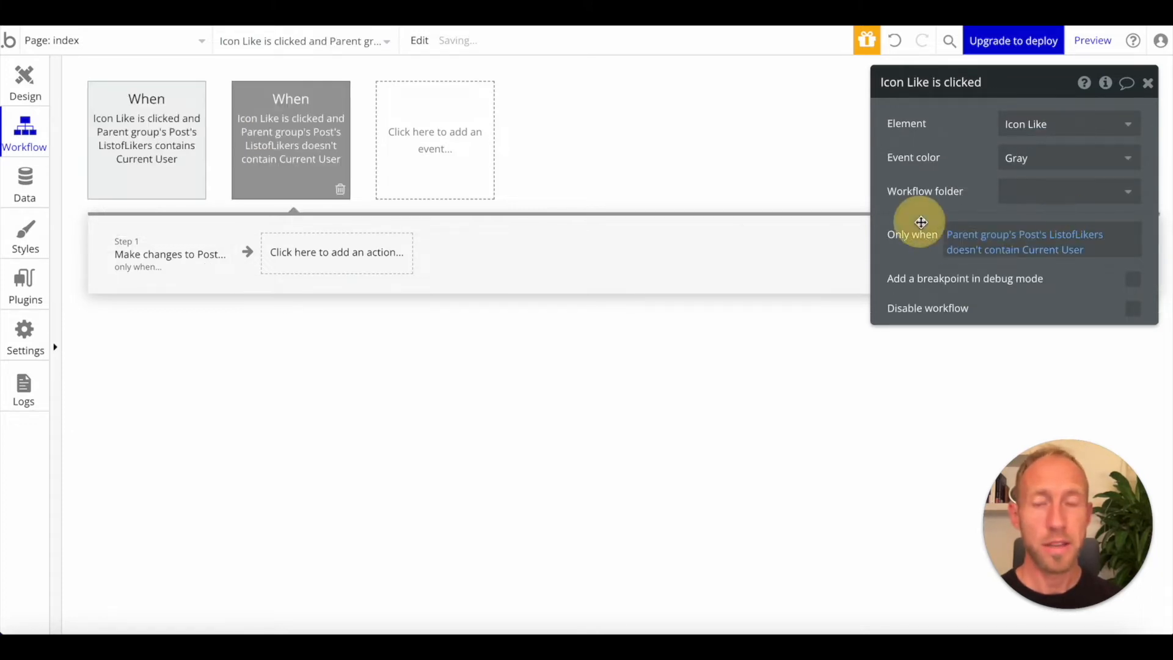
Clear the Only when condition from the Make changes to Post action in the "doesn't contain Current User" workflow
left_click(185, 264)
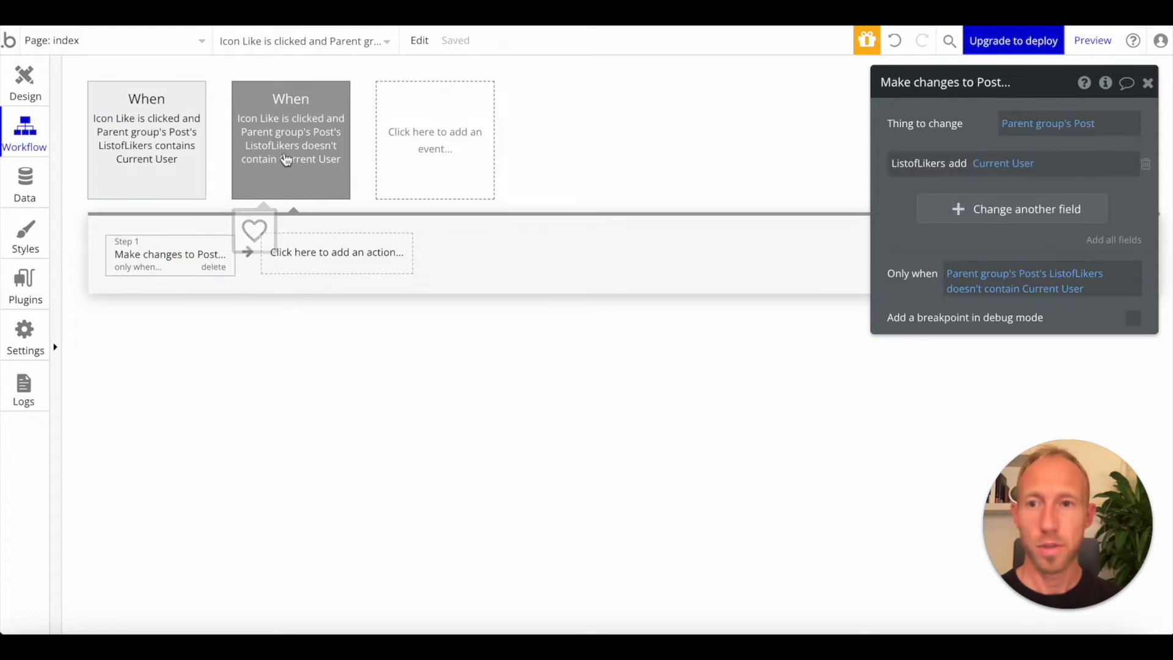
right_click(1041, 287)
left_click(1083, 293)
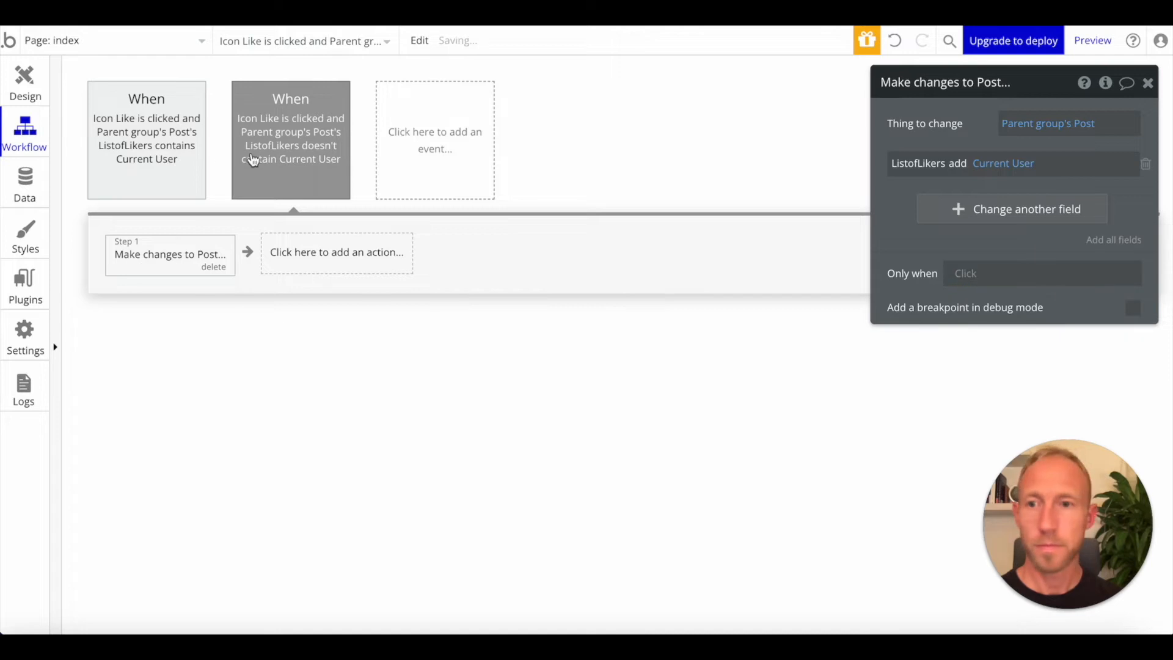
Clear the Only when condition from the Make changes to Post action in the "contains Current User" workflow
left_click(123, 153)
left_click(160, 254)
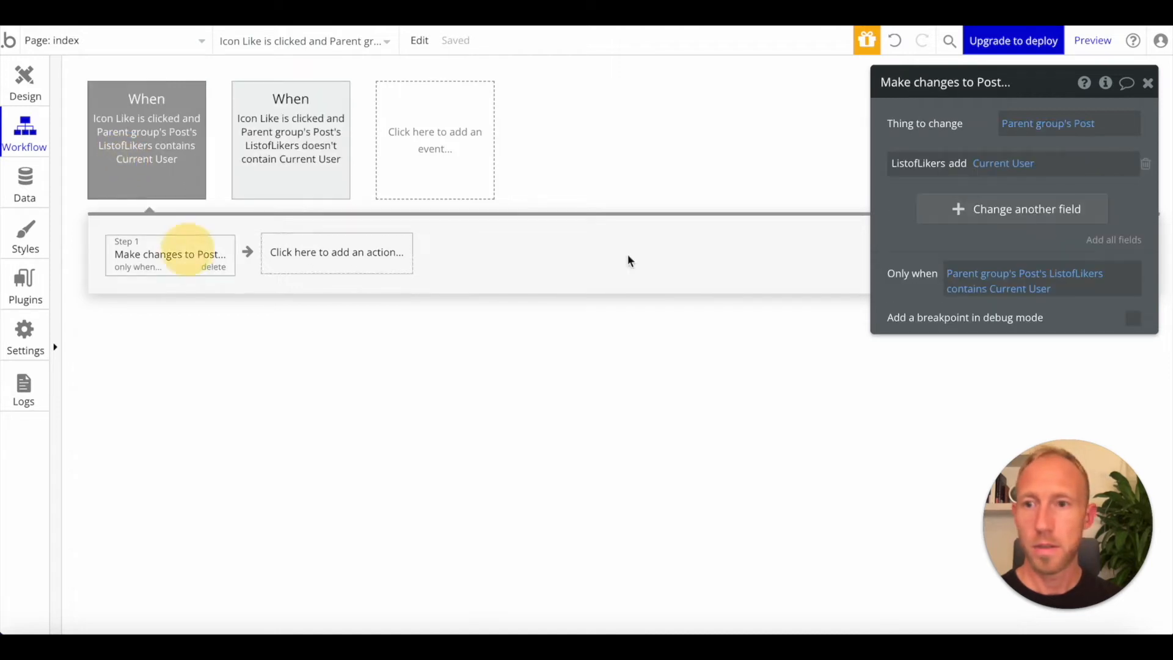
right_click(1051, 290)
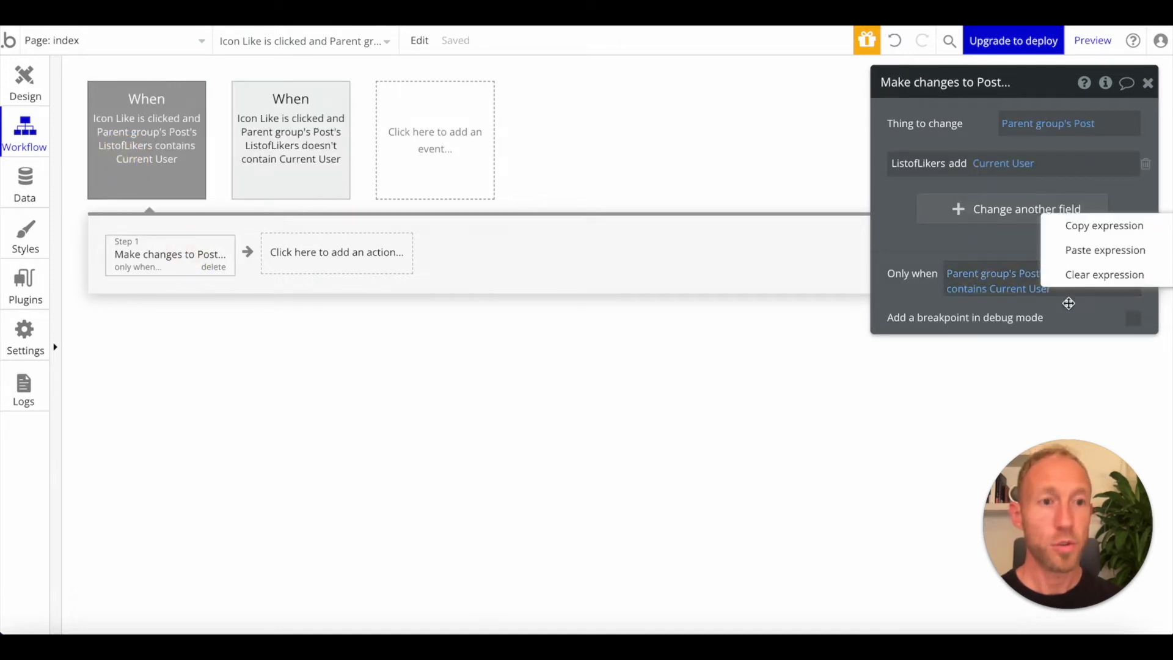
left_click(1094, 287)
Compare the conditions and actions of the two Icon Like events with how Instagram's heart icon toggles a like
left_click(286, 101)
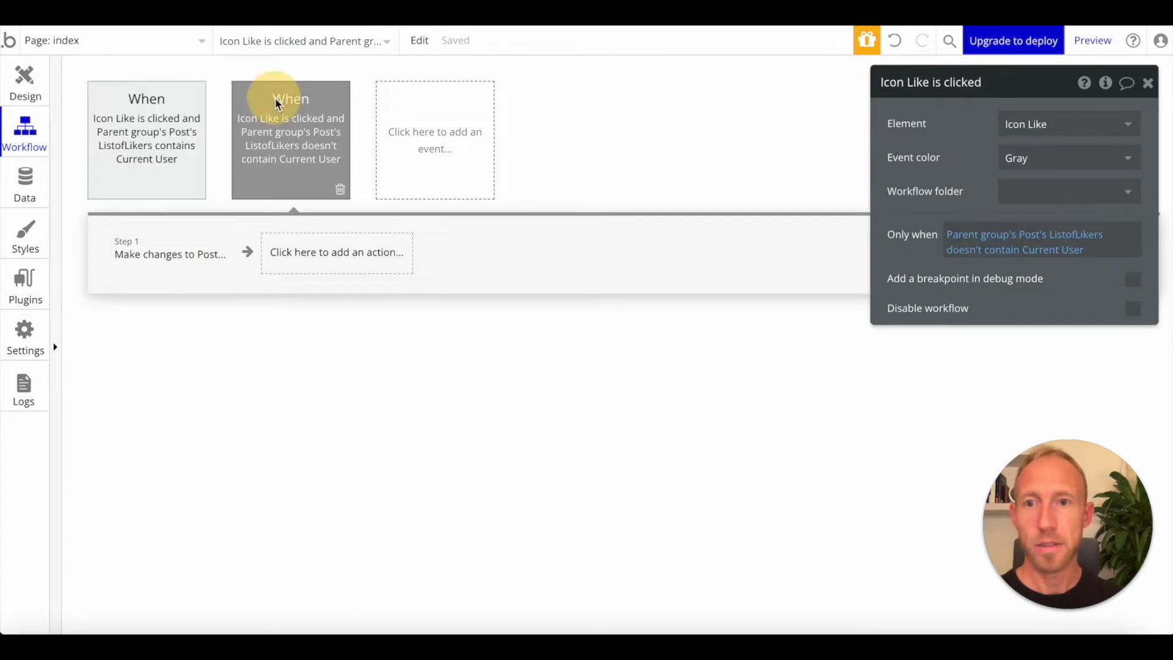
left_click(152, 139)
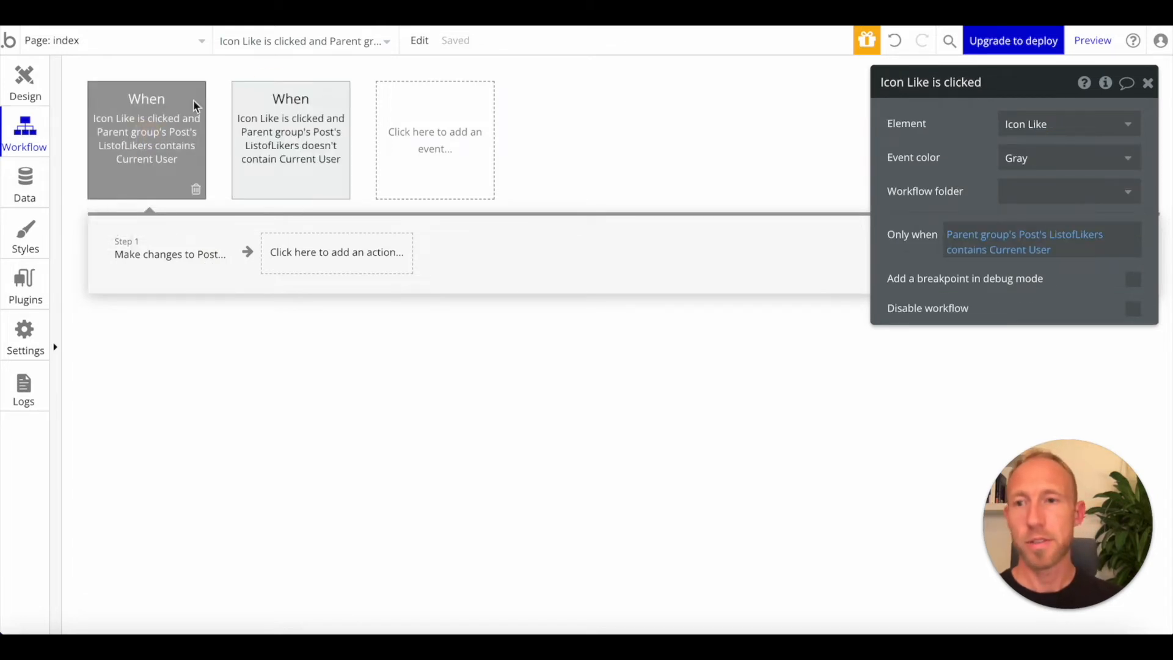
left_click(262, 191)
left_click(165, 135)
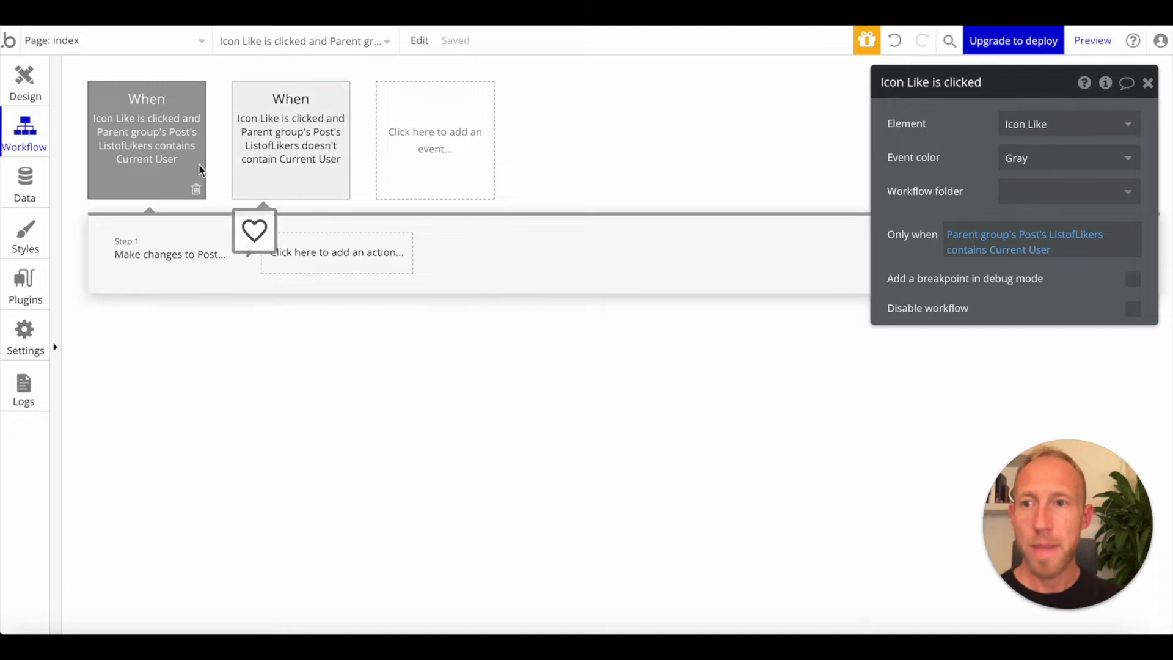
left_click(247, 153)
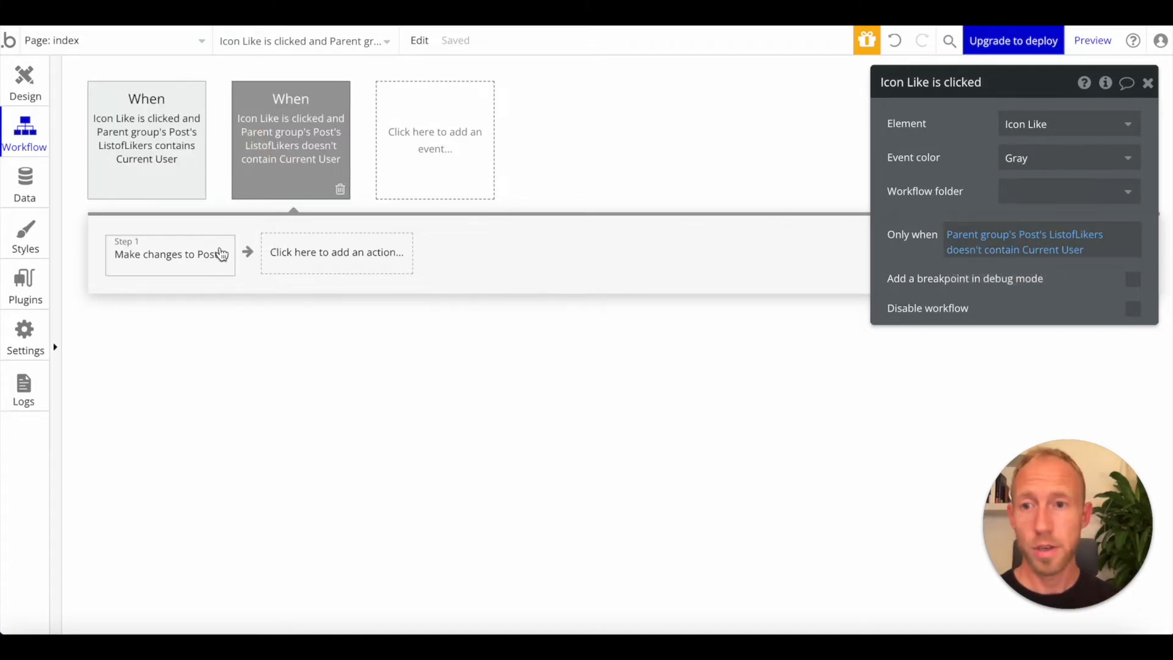
left_click(205, 253)
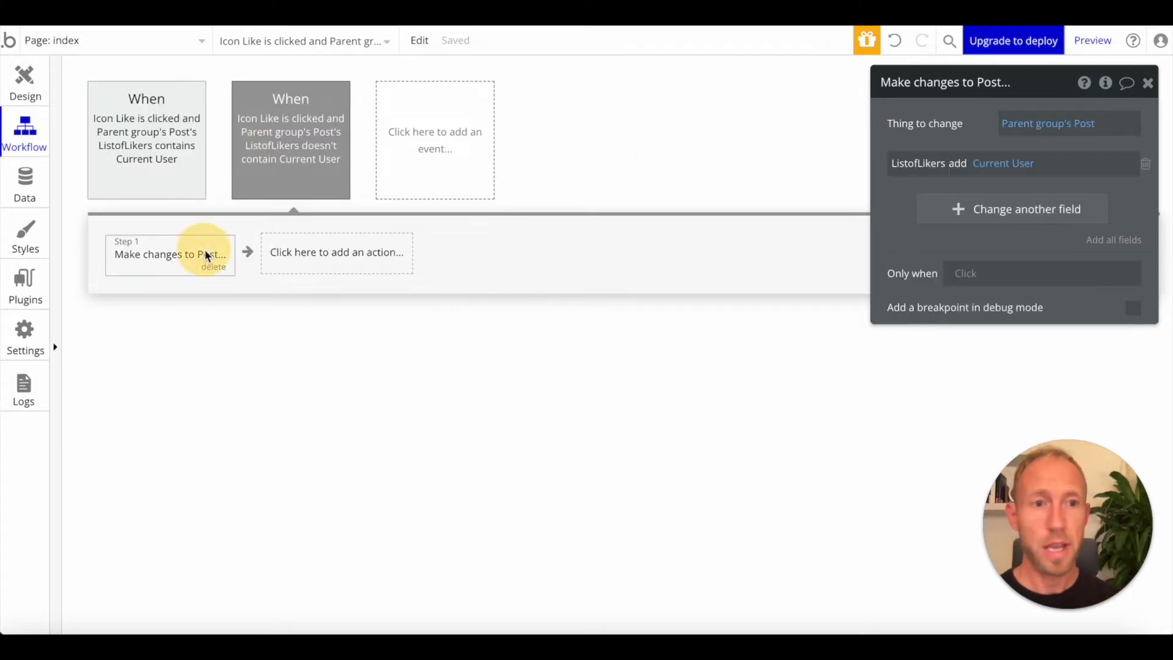
left_click(171, 125)
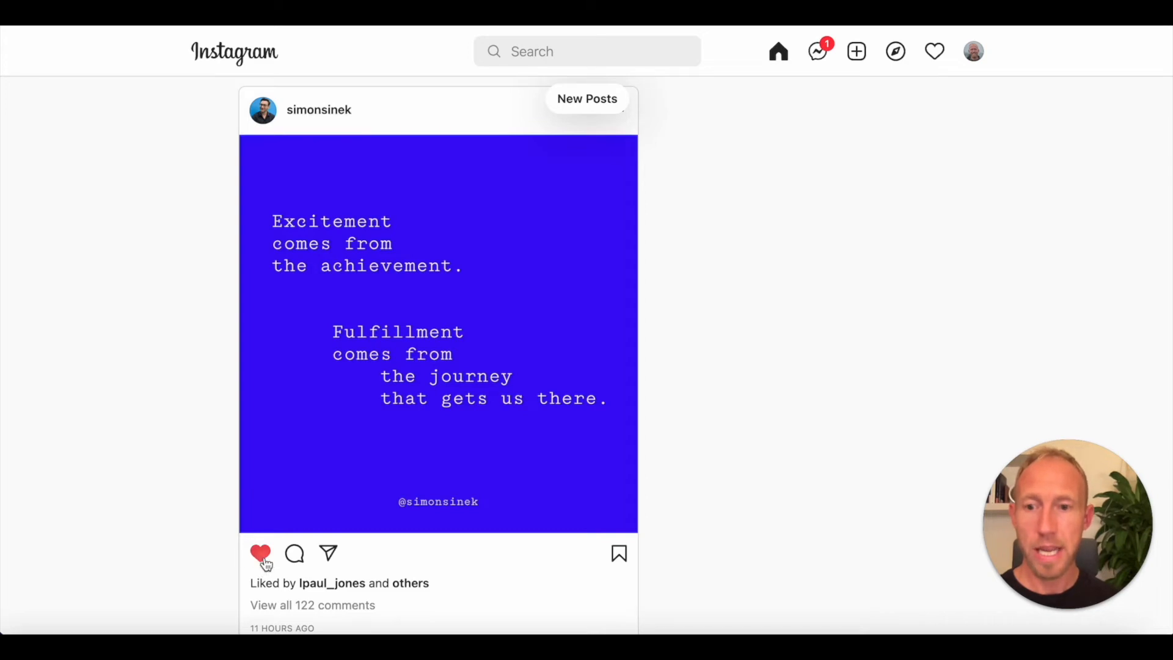
left_click(263, 556)
left_click(261, 553)
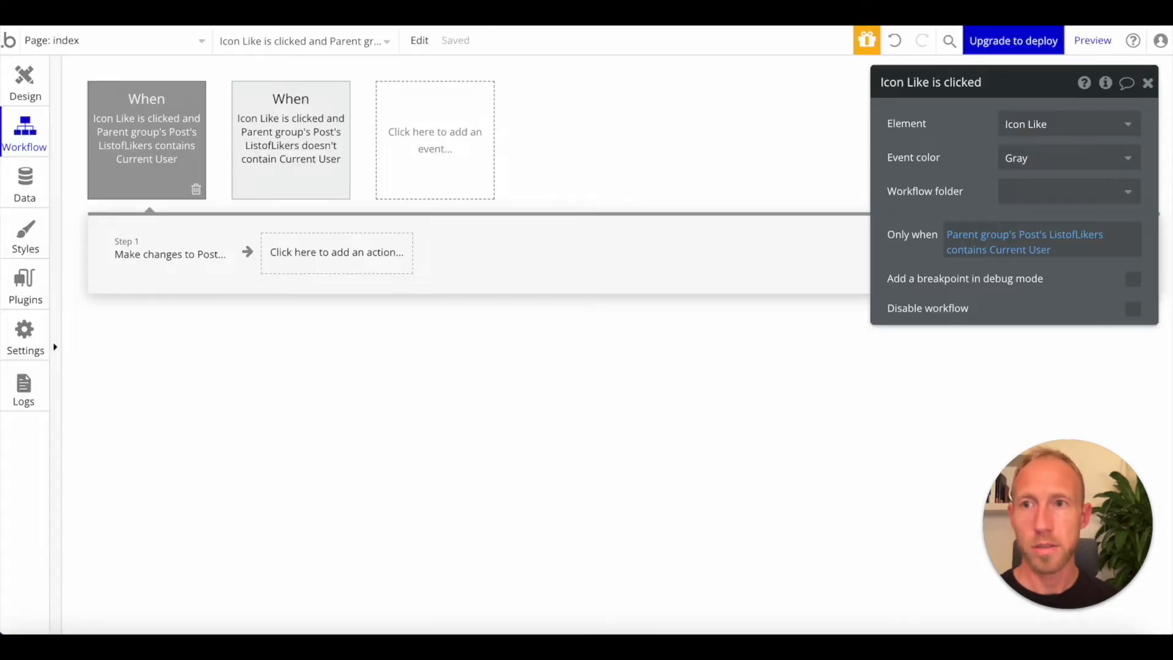
Change the ListofLikers operation in the "contains Current User" workflow's action so it removes the Current User
left_click(183, 254)
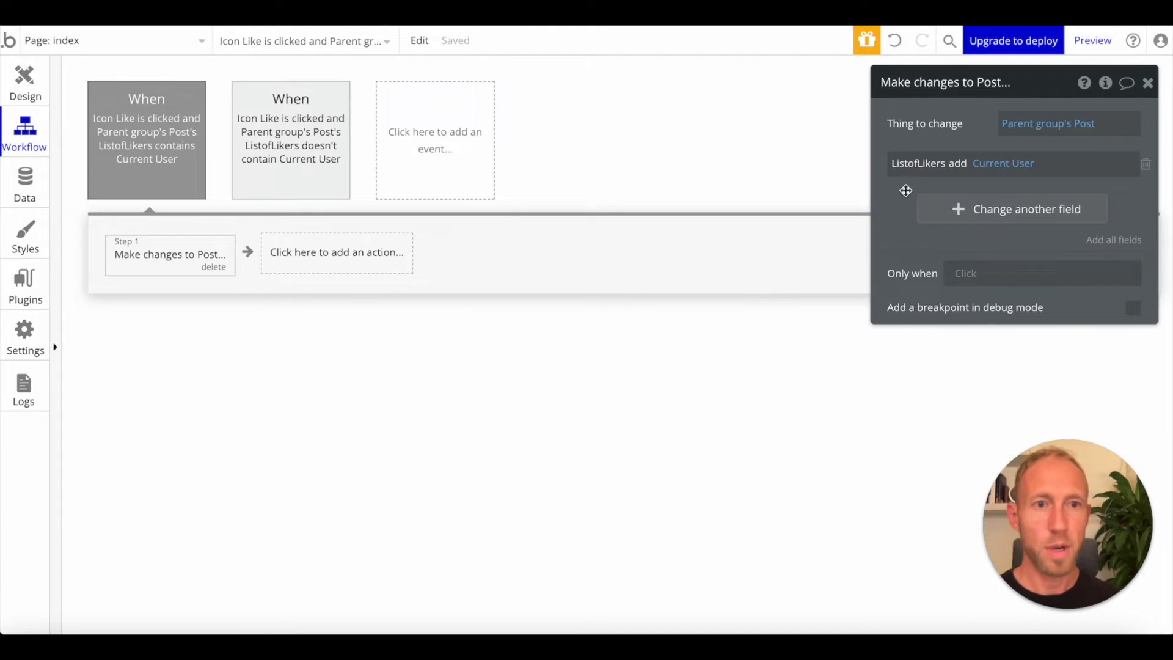
left_click(961, 164)
left_click(972, 207)
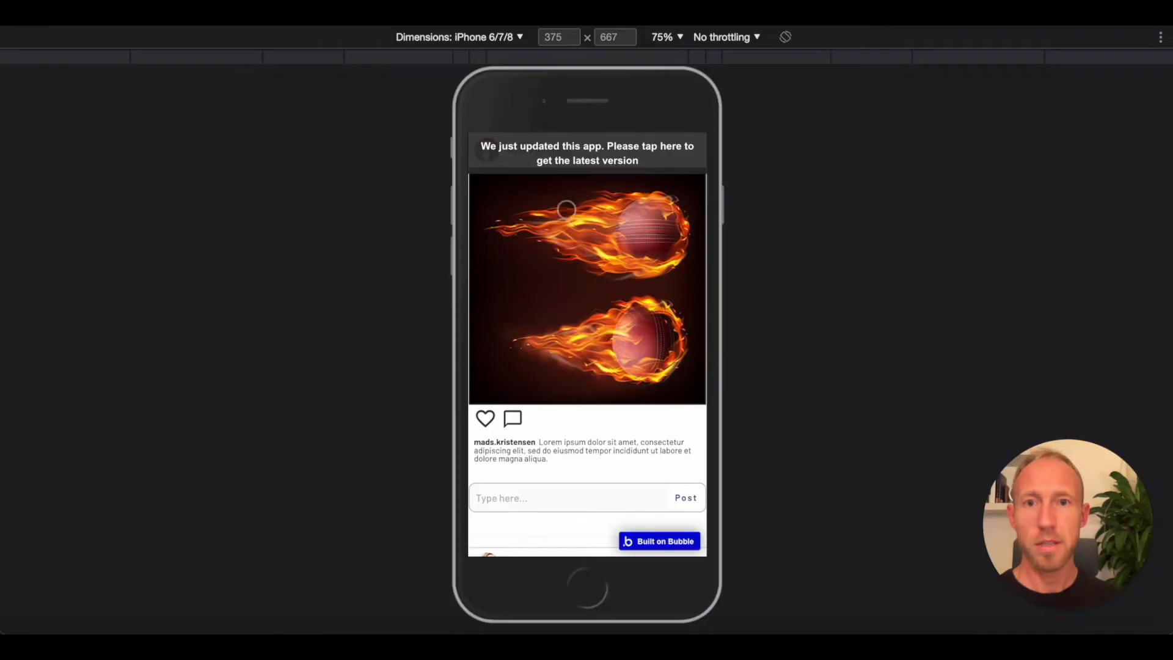
Load the latest version of the app preview and test liking and unliking the first post
left_click(629, 146)
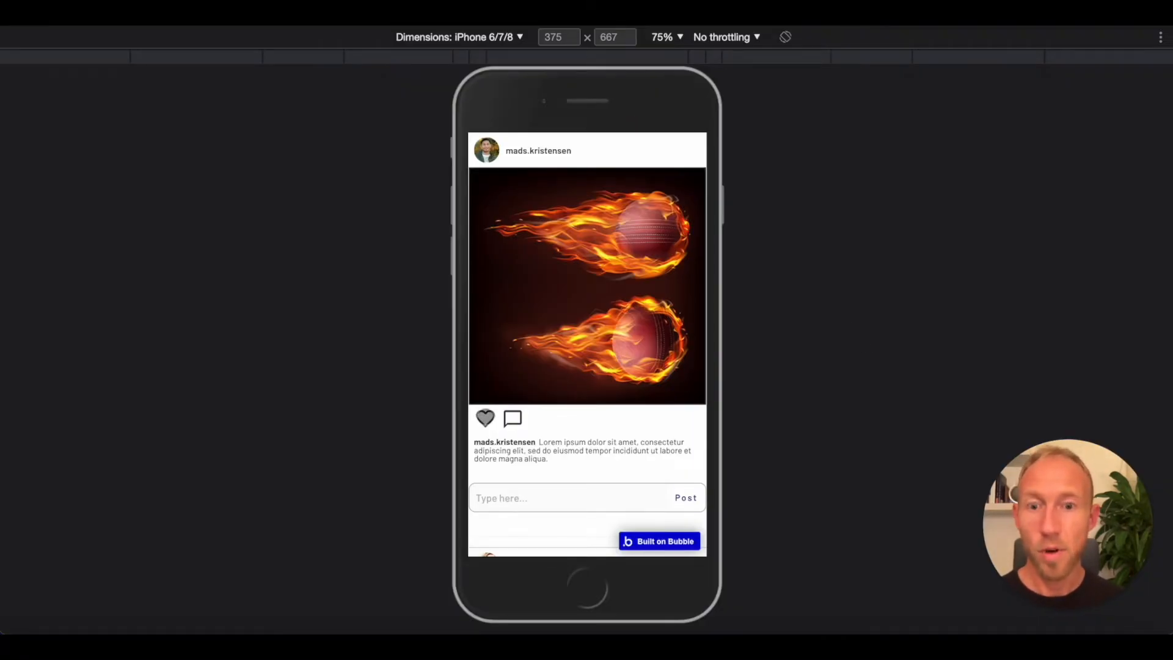
left_click(486, 419)
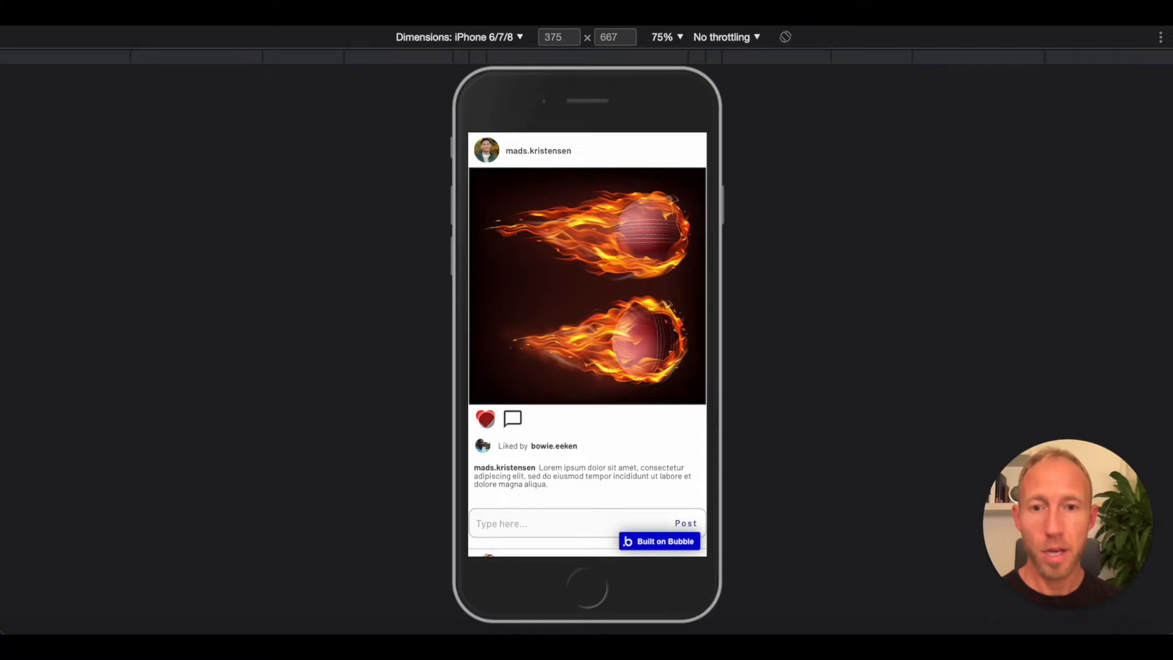
left_click(491, 419)
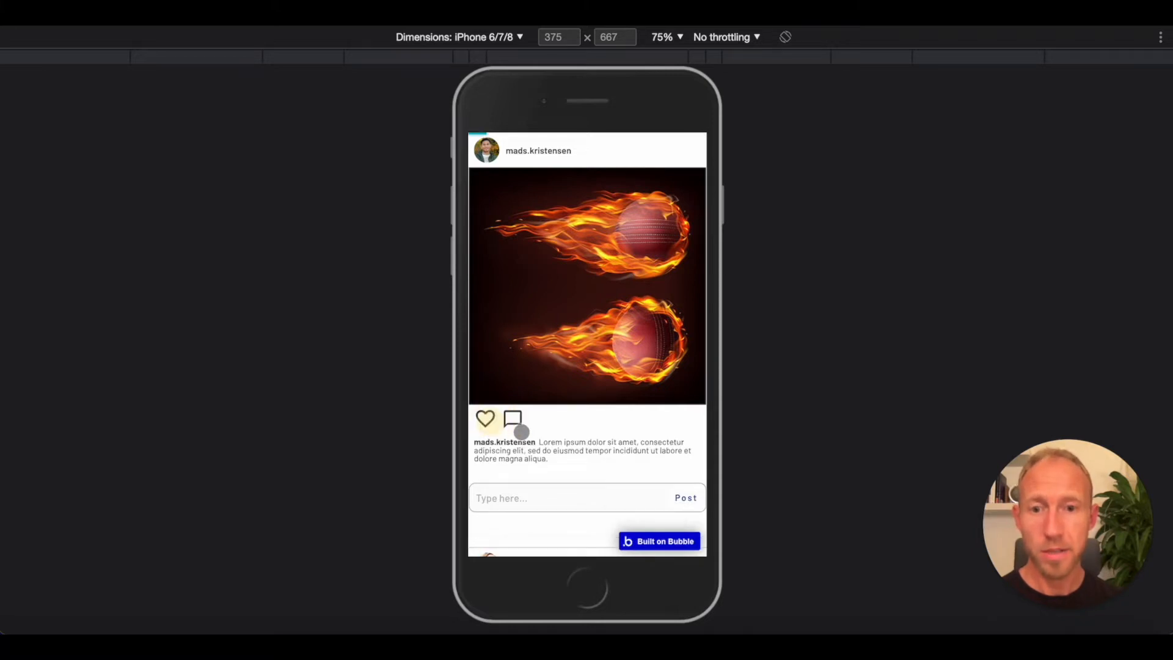
left_click(484, 418)
left_click(485, 418)
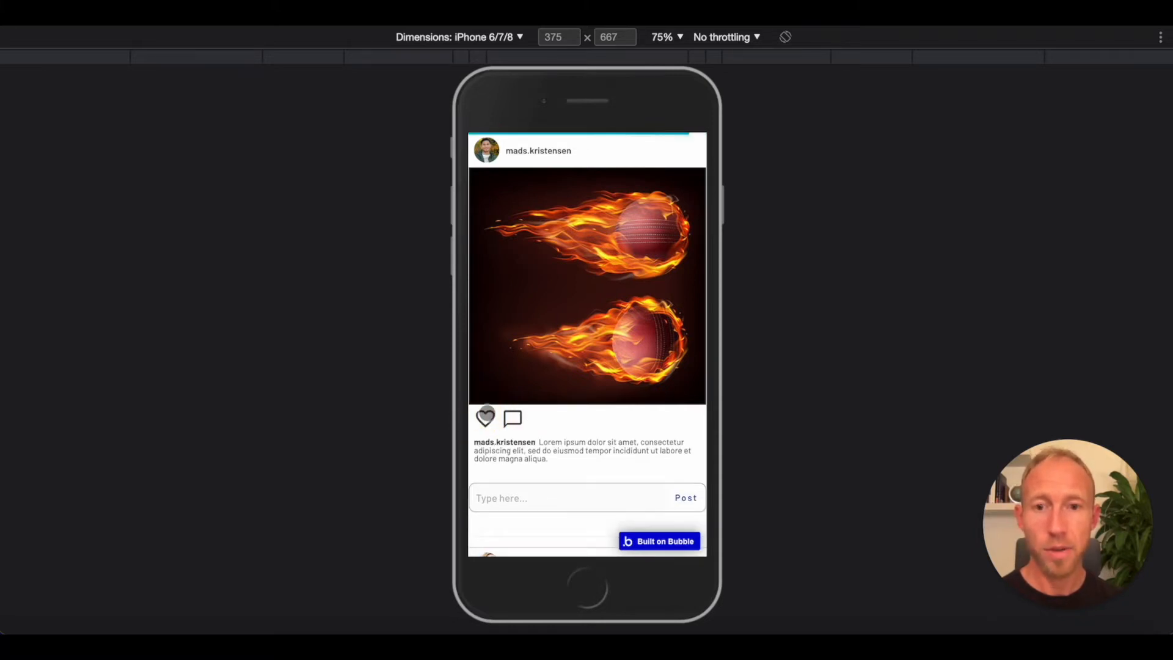
left_click(486, 417)
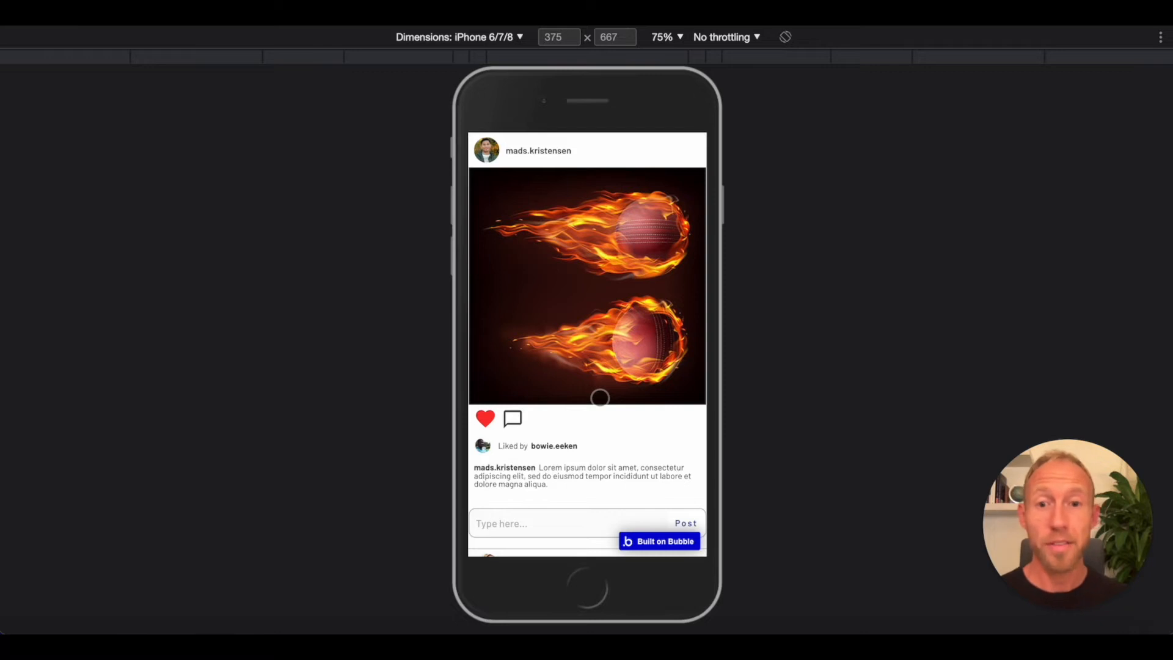
scroll(584, 398, "down", 2)
scroll(584, 398, "up", 2)
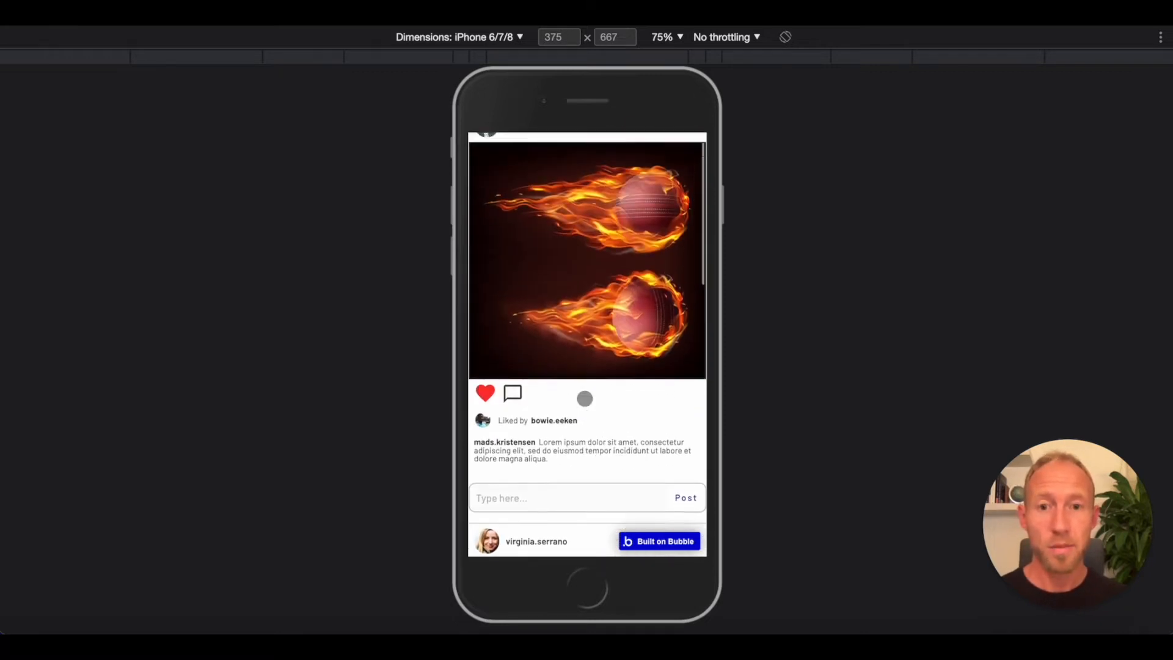
scroll(585, 398, "up", 1)
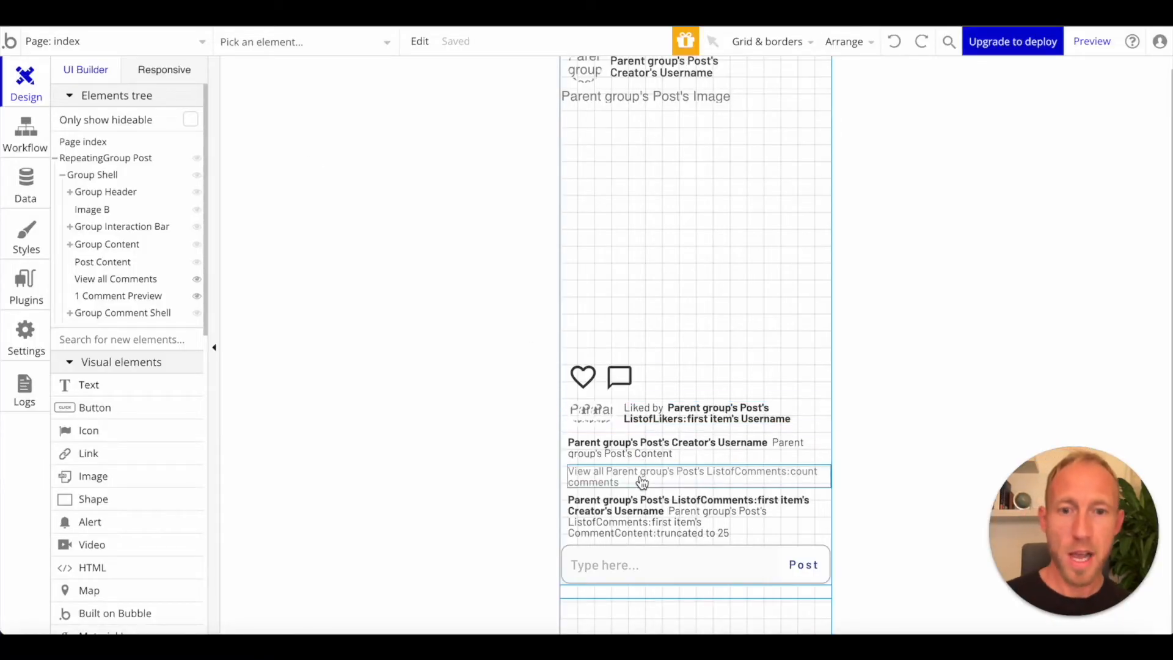
Duplicate the View all Comments text element inside the post's Group Shell
double_click(641, 475)
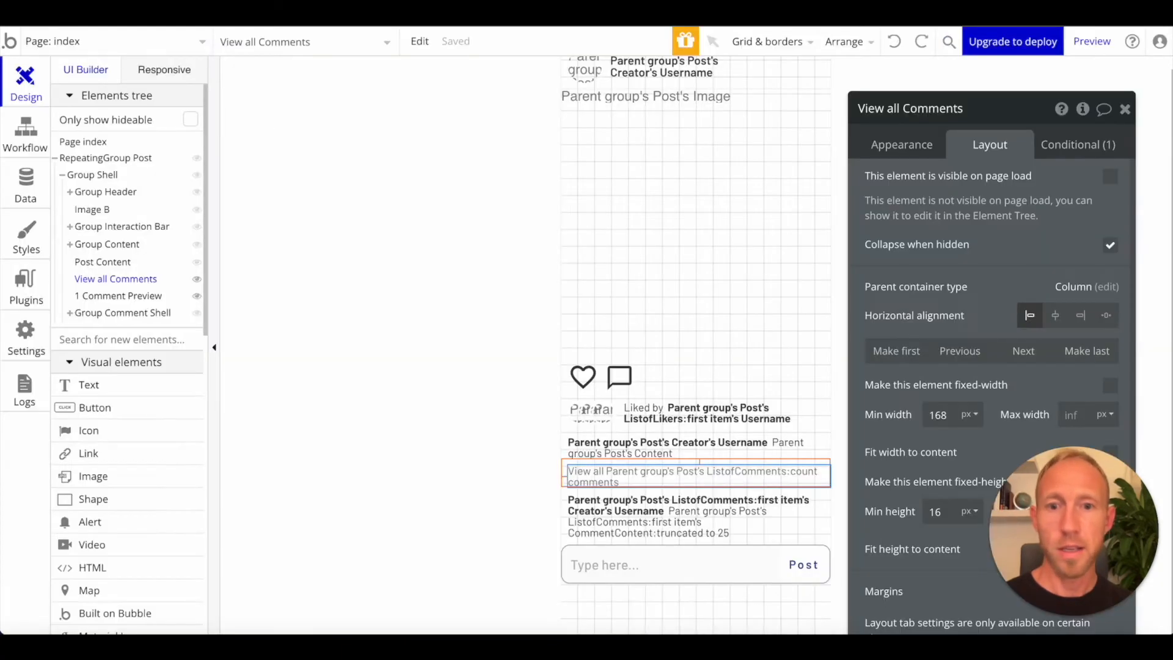
key("ctrl+c")
key("ctrl+v")
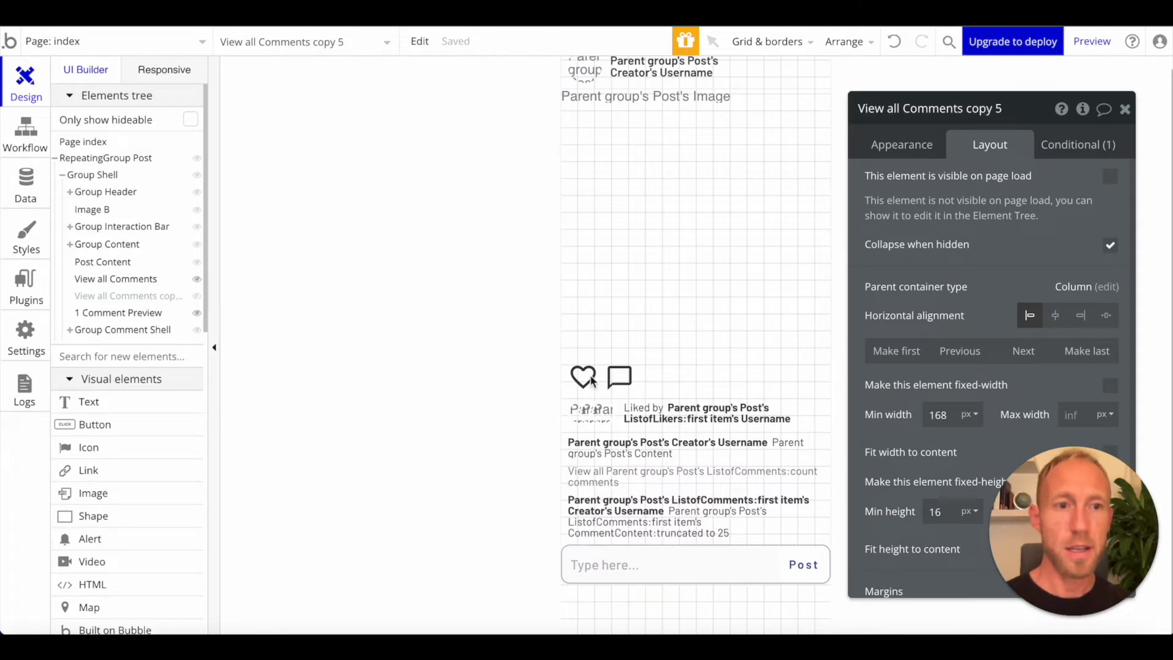
left_click(154, 295)
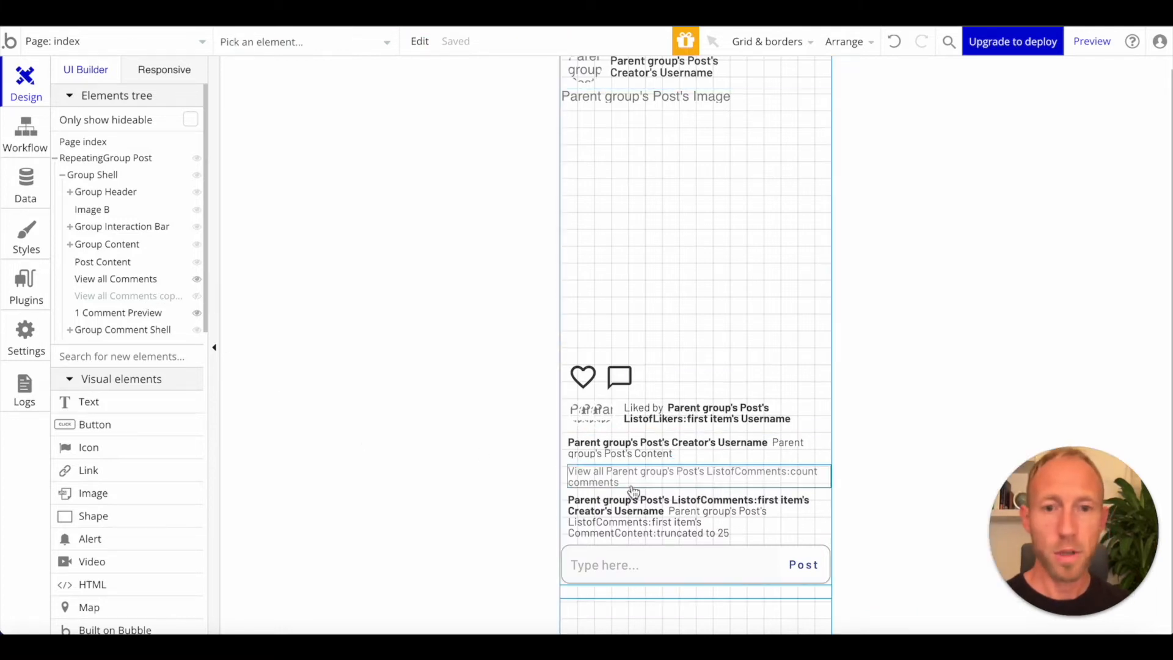
Show the duplicated text in the editor and make it visible on page load, with Collapse when hidden turned off
left_click(196, 296)
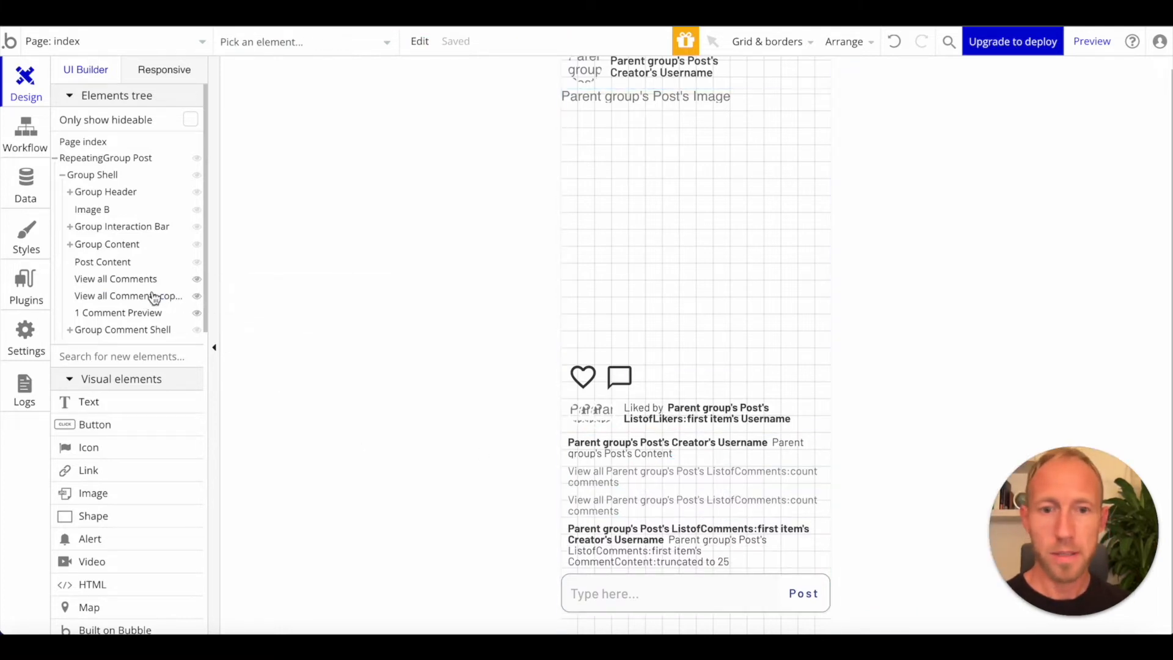
left_click(154, 297)
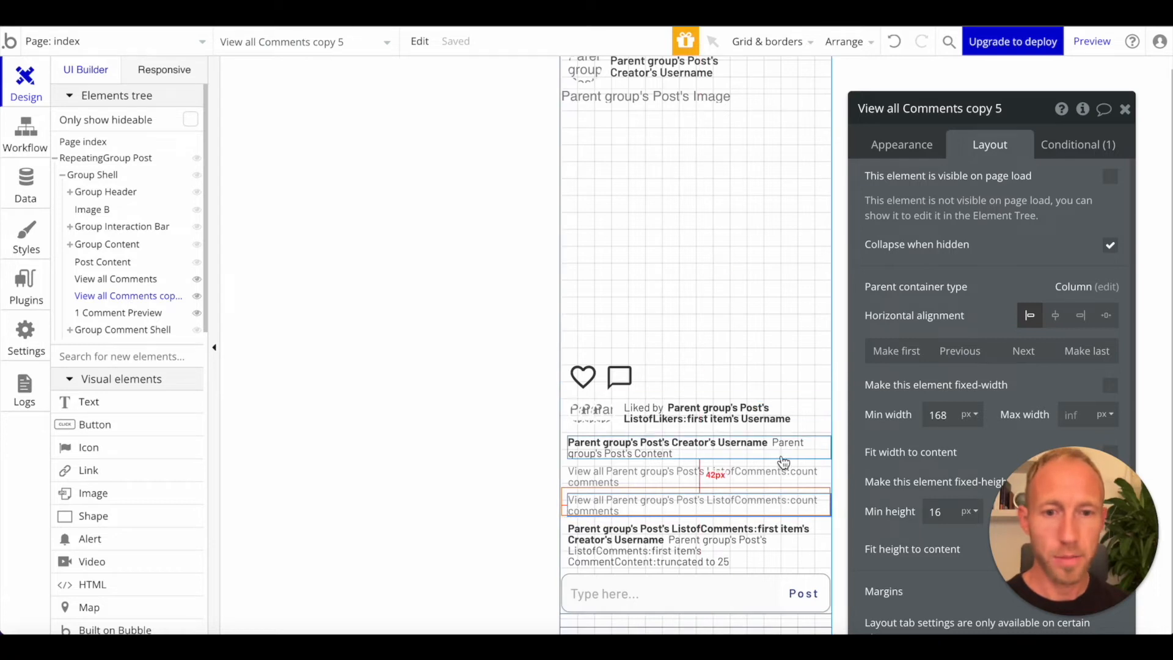
left_click(1110, 177)
left_click(1110, 206)
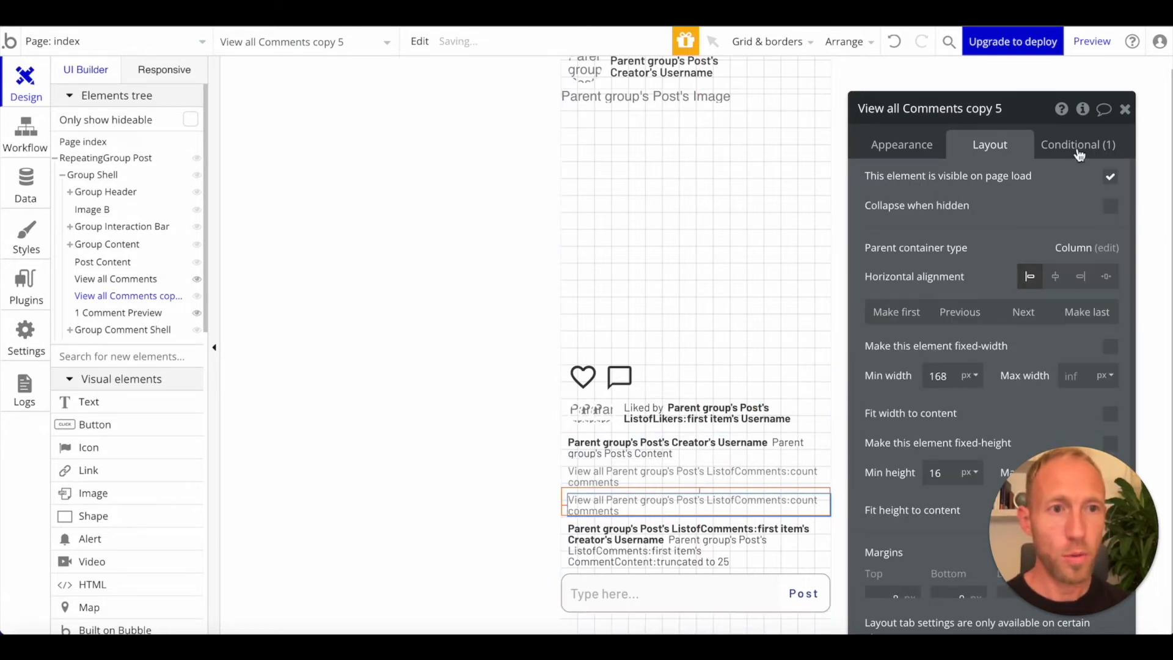
Delete the duplicated text's condition and rename the element "Post Timestamp"
left_click(1077, 142)
left_click(1090, 172)
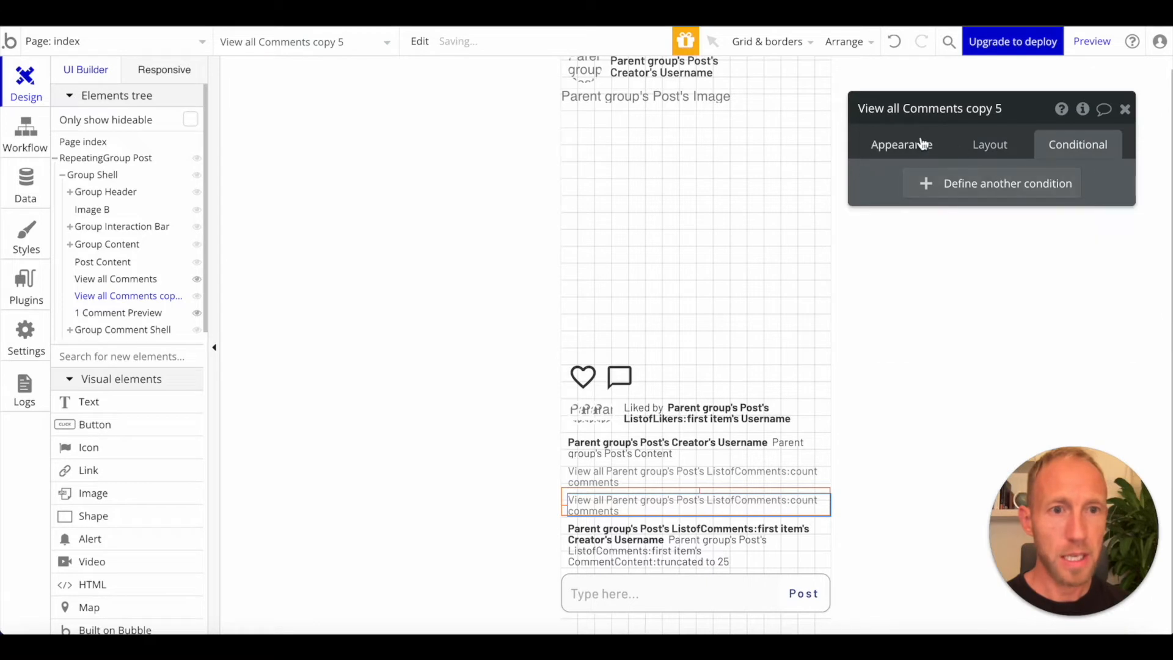
left_click(893, 110)
type("Post Times")
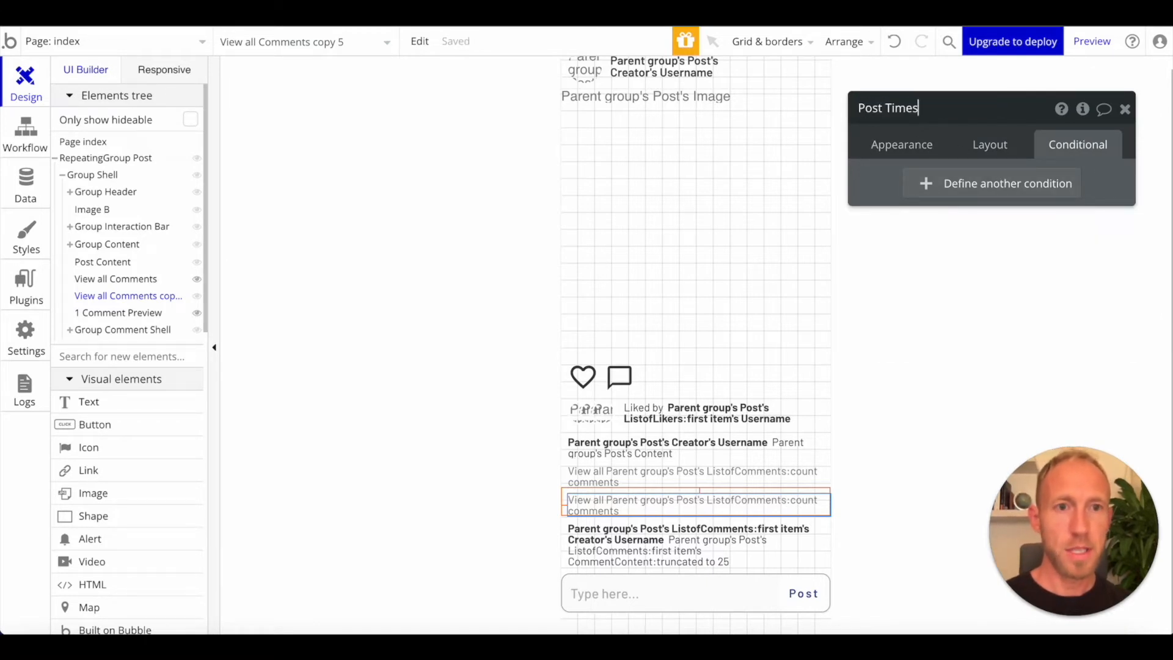
type("tamp")
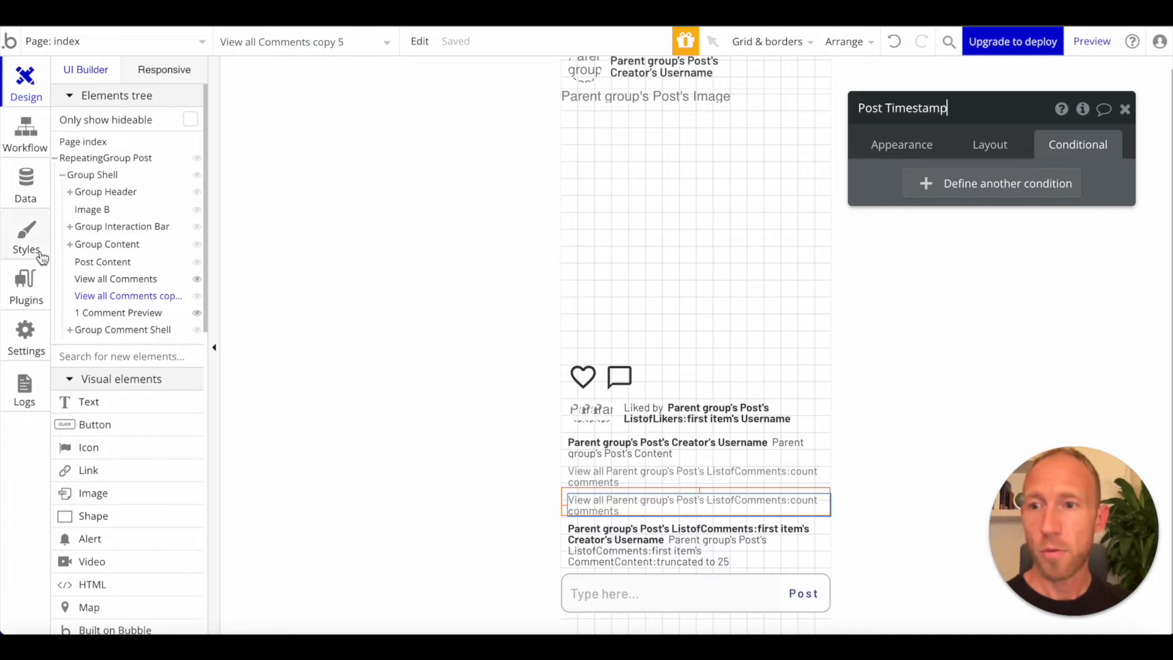
Check the installed Relative Time with Moment.js plugin and place a Relative Time element just below the Post Timestamp text
left_click(28, 283)
left_click(187, 191)
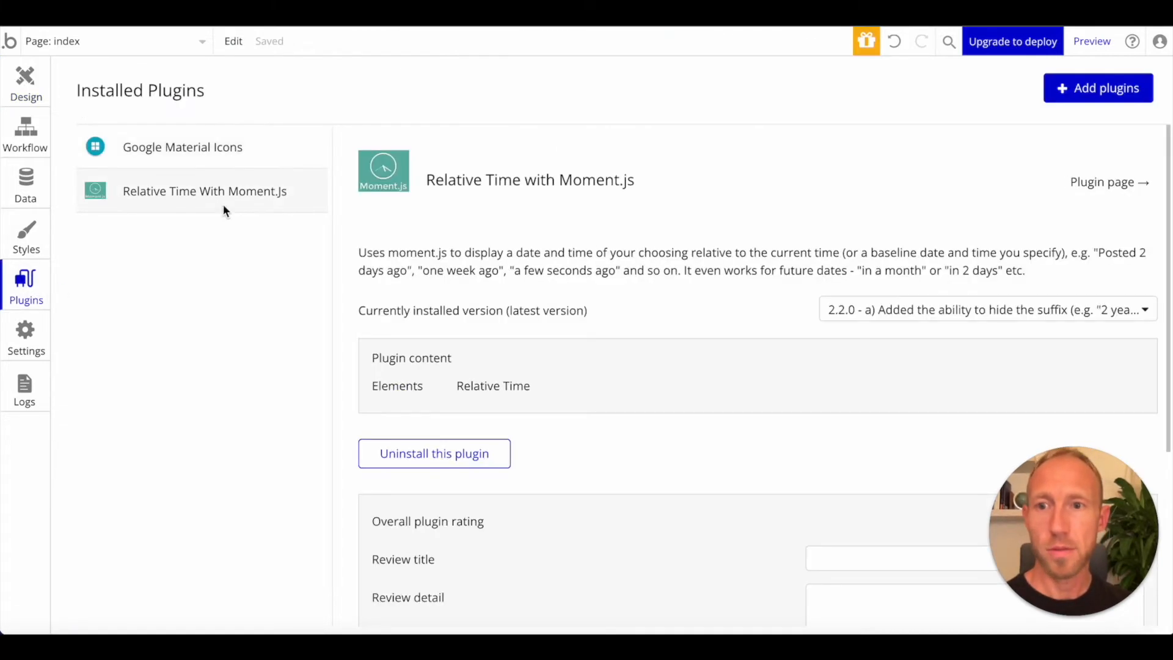
left_click(32, 97)
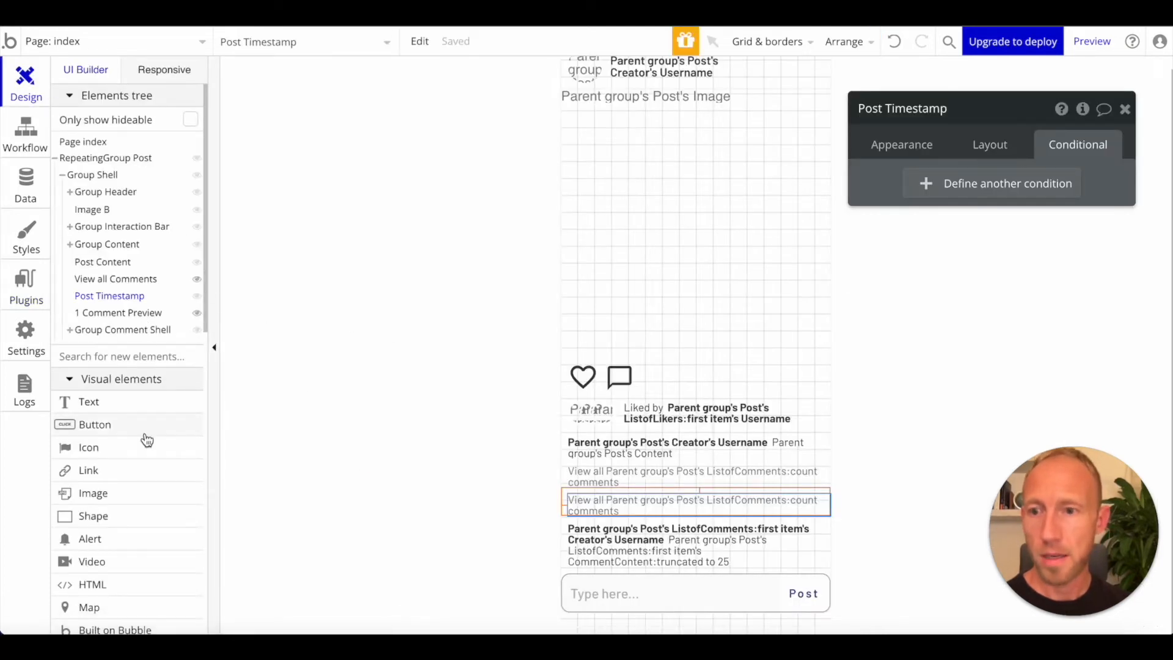
scroll(147, 438, "down", 5)
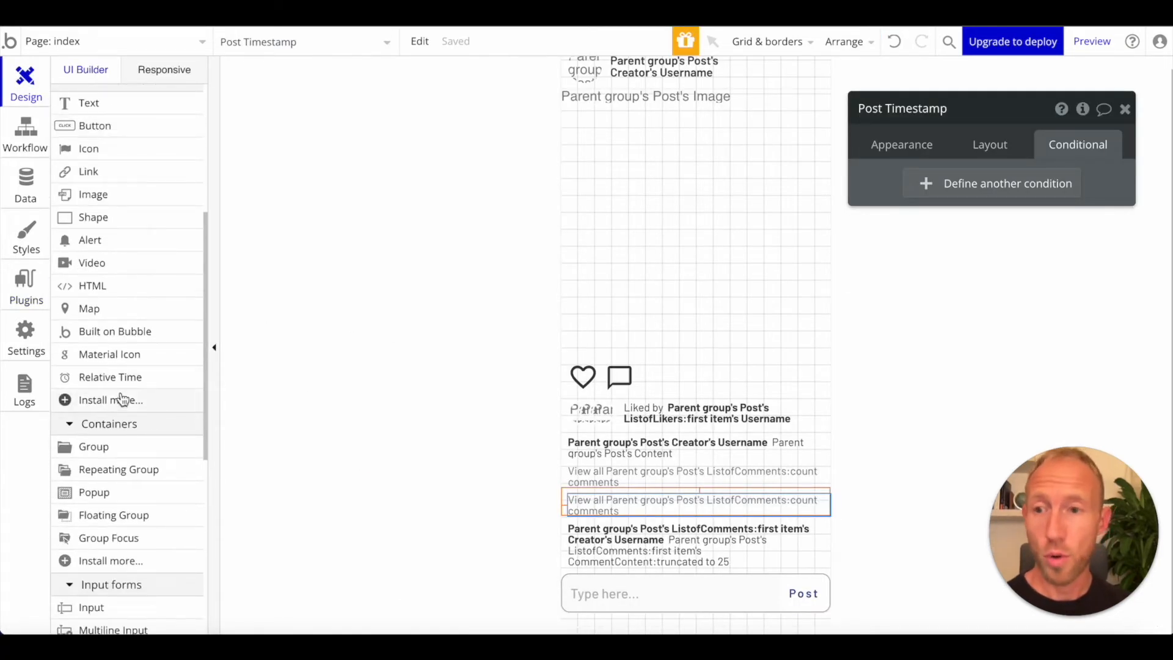
left_click(110, 378)
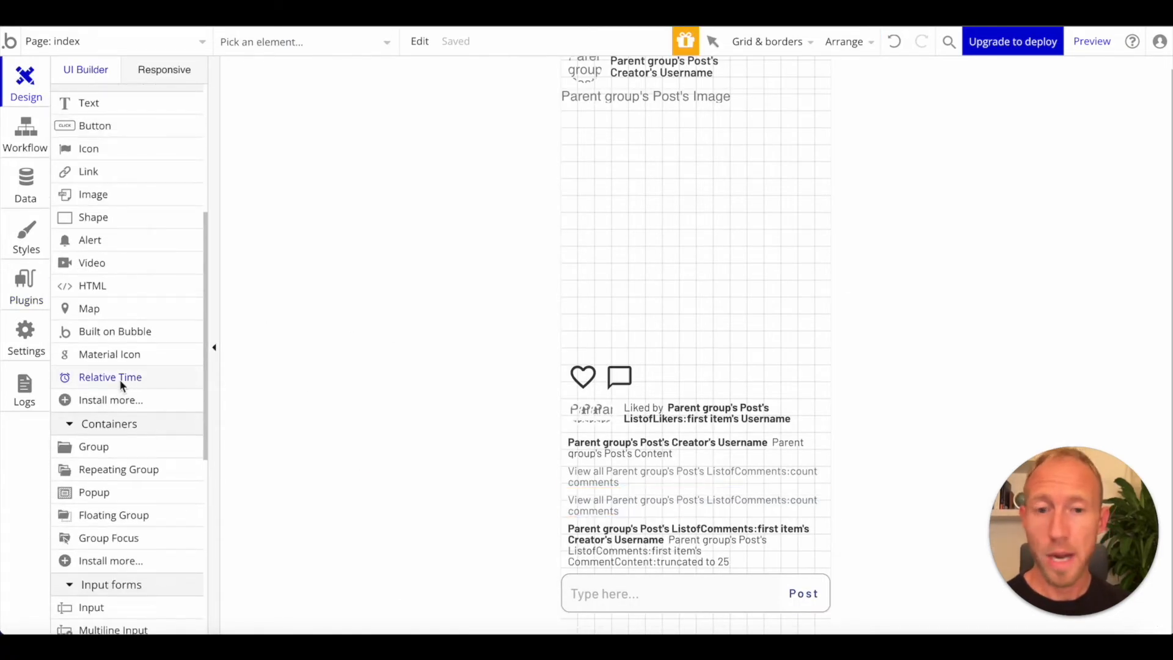
left_click(610, 524)
left_click(903, 146)
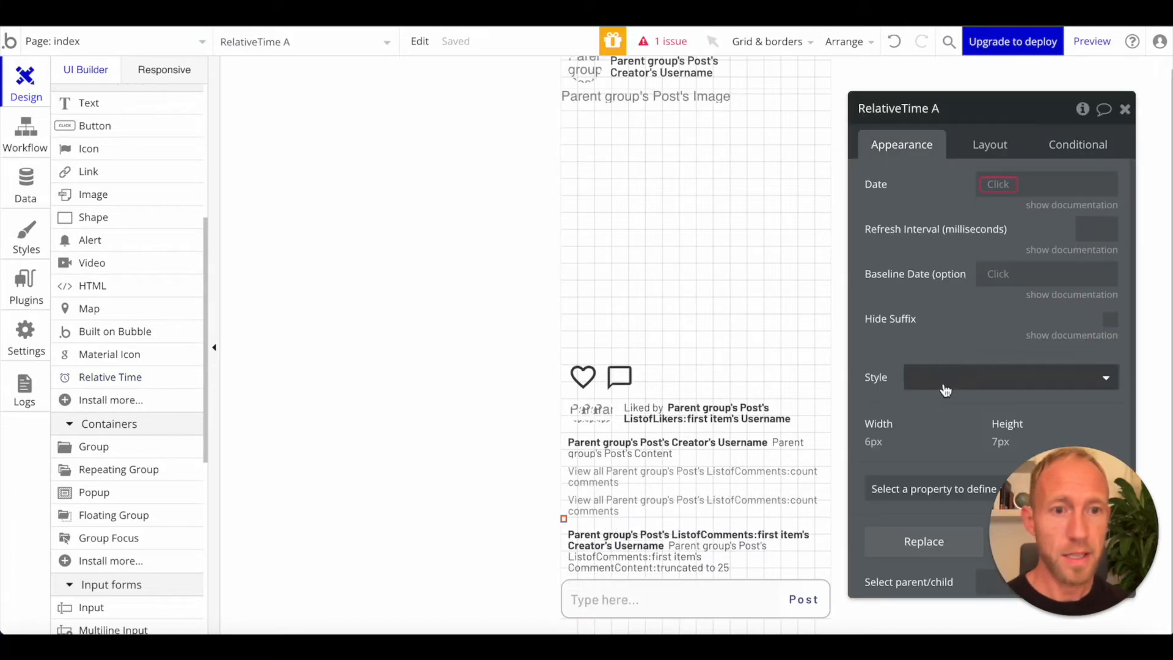
Set the Relative Time element's width and height to 1 each
left_click_drag(1004, 162, 365, 121)
left_click(363, 123)
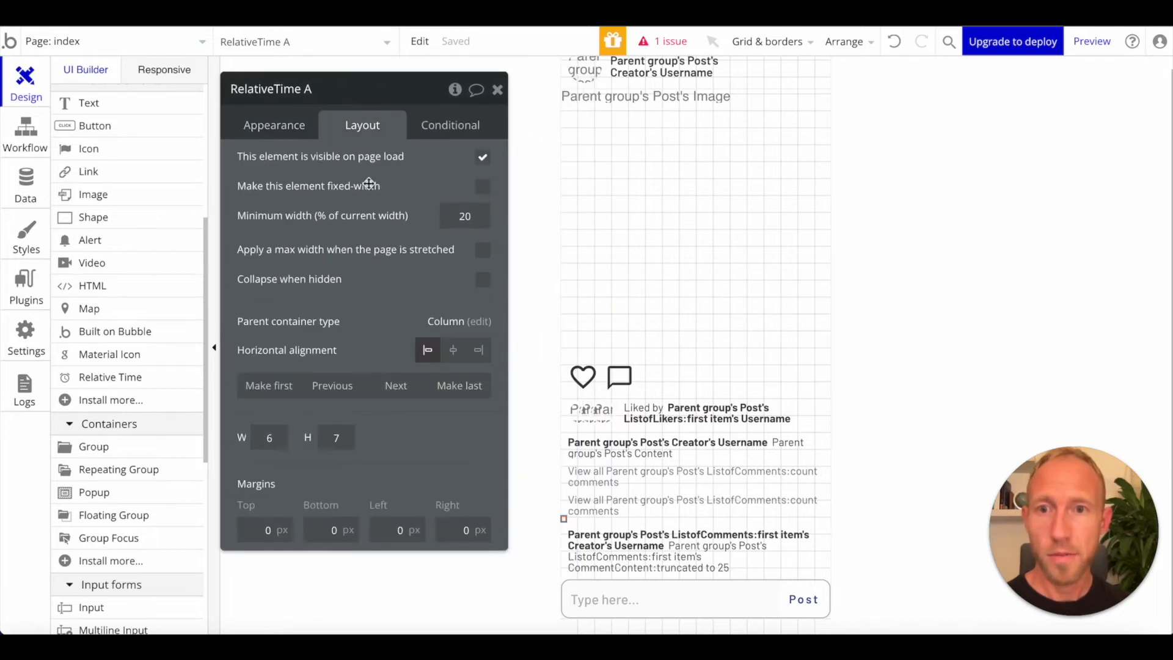
type("1")
key("Tab")
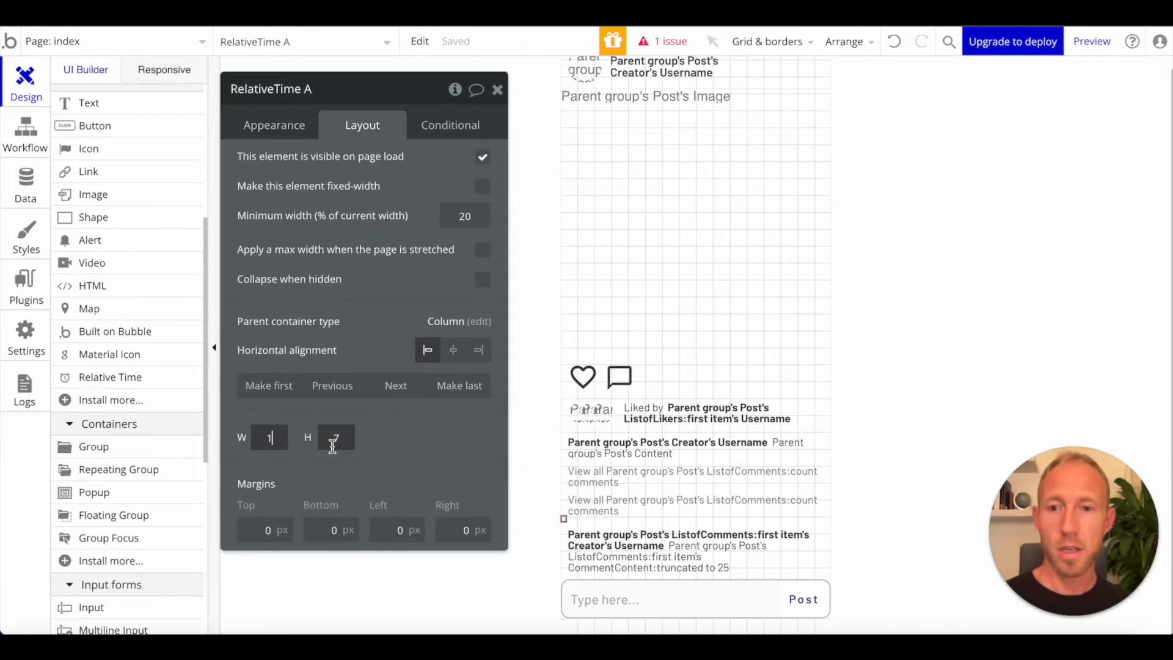
type("1")
left_click(405, 437)
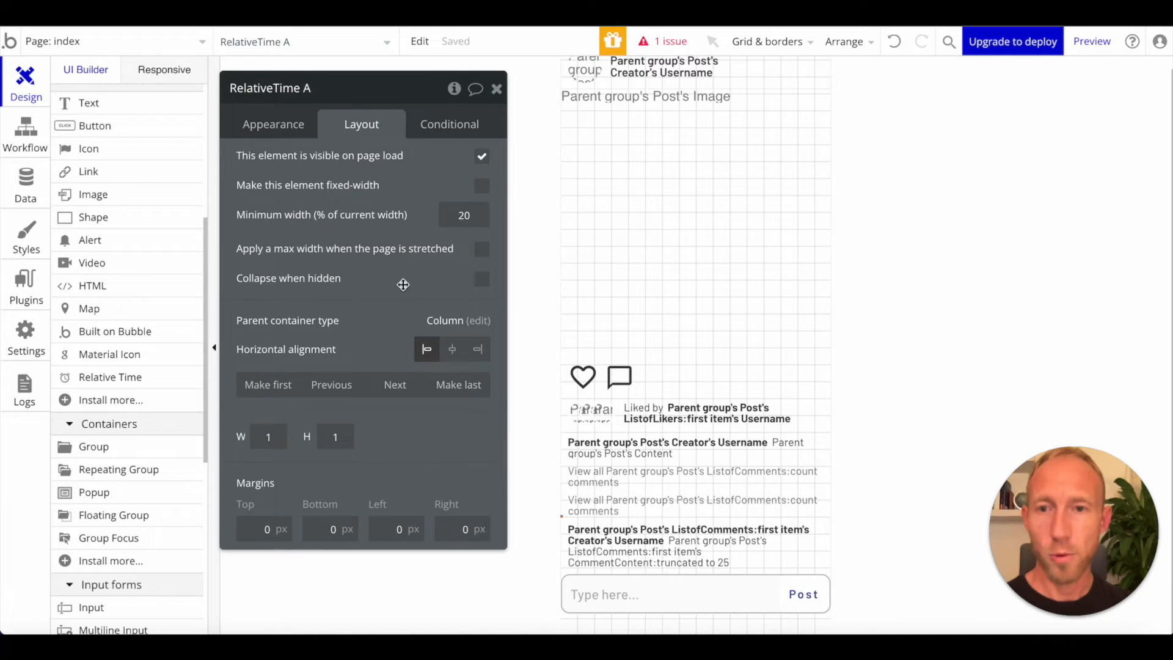
Set the Relative Time element's date to Parent group's Post's Creation Date and its refresh interval to 30000 milliseconds
left_click(283, 128)
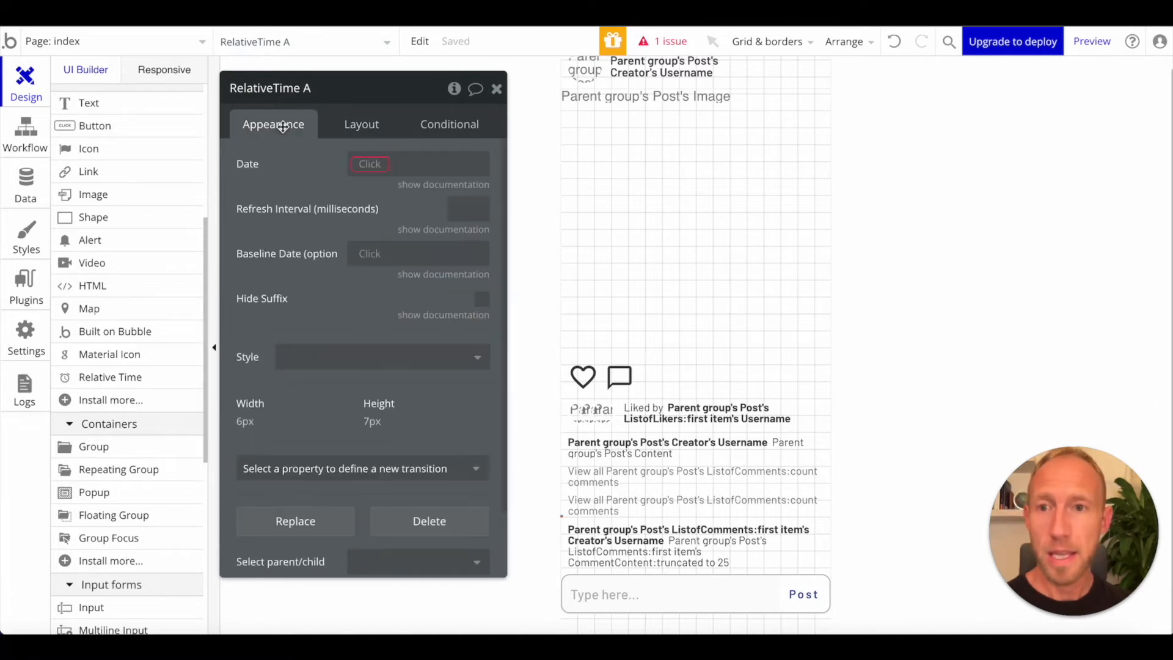
left_click(379, 165)
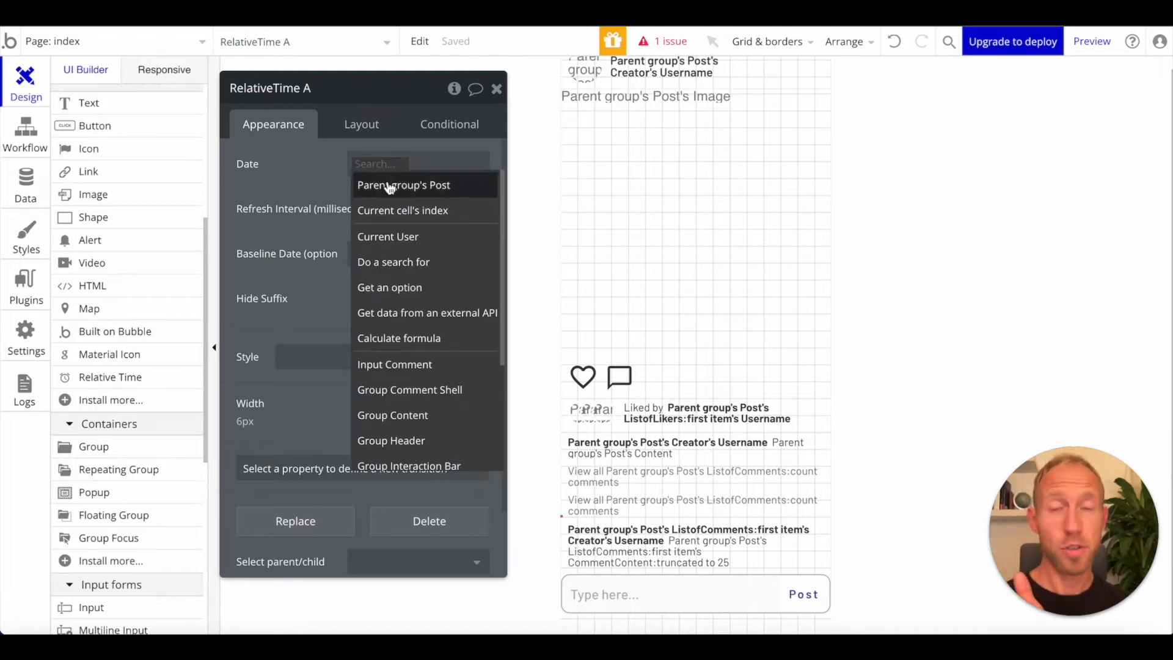
left_click(390, 186)
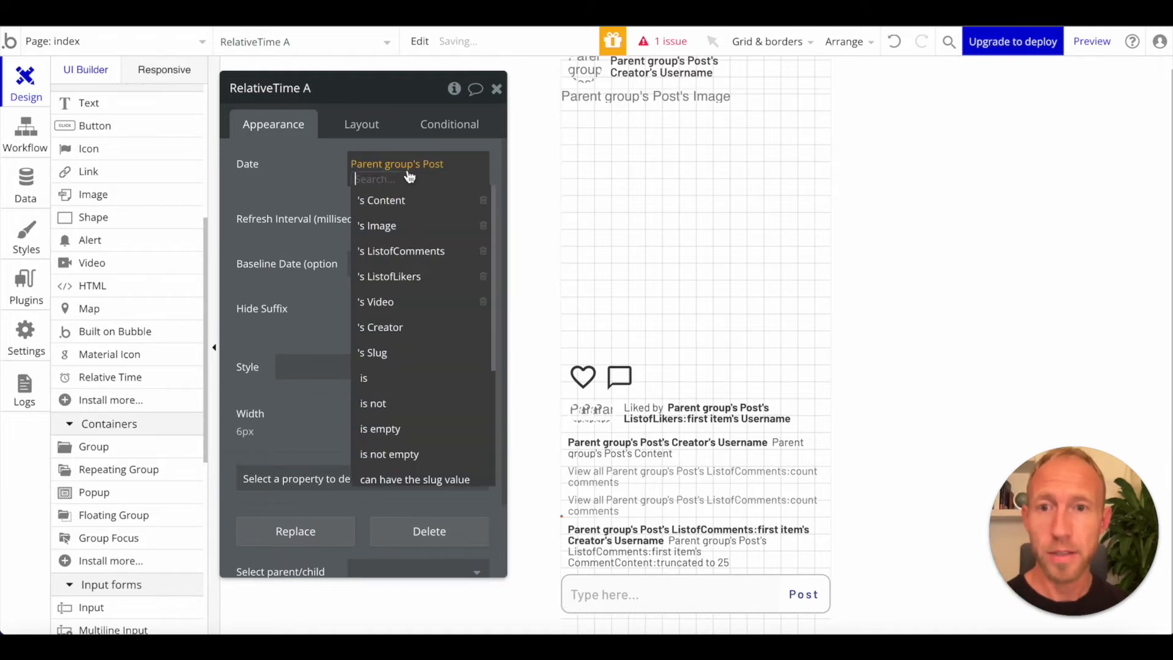
left_click(468, 166)
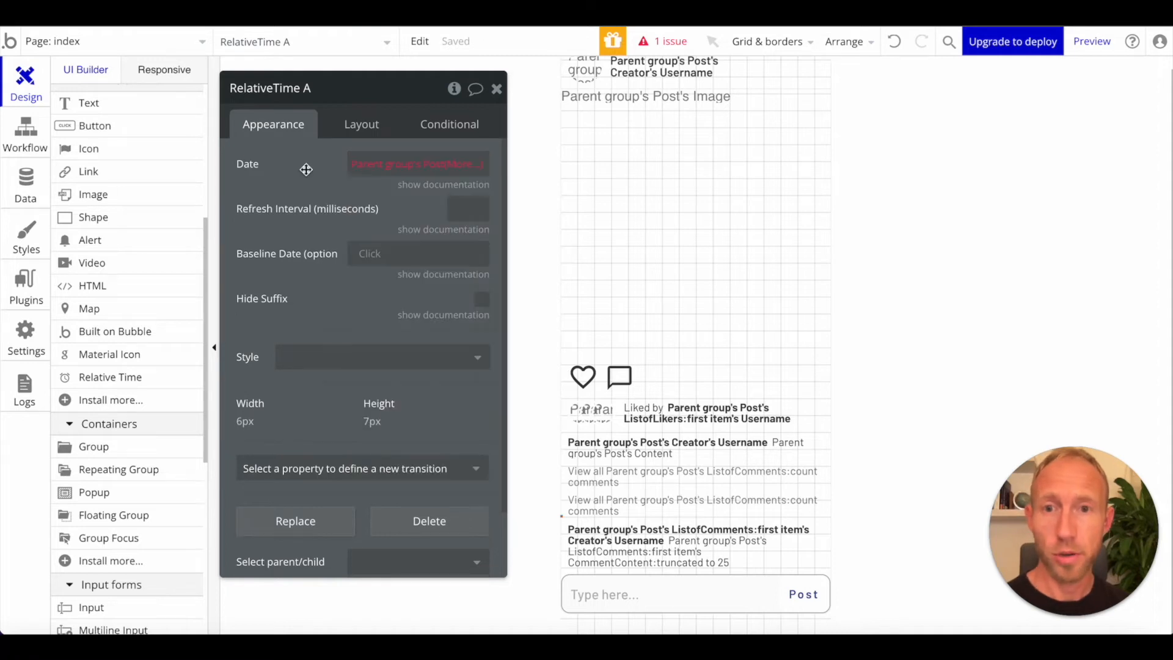
left_click(469, 167)
scroll(422, 391, "down", 4)
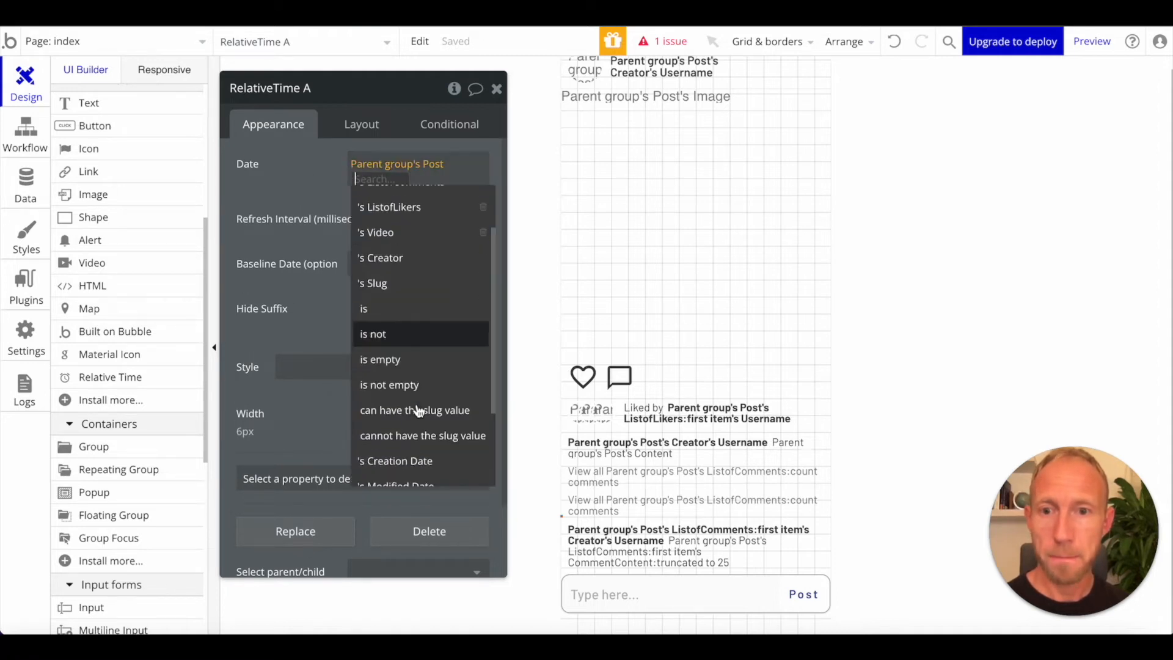
left_click(427, 342)
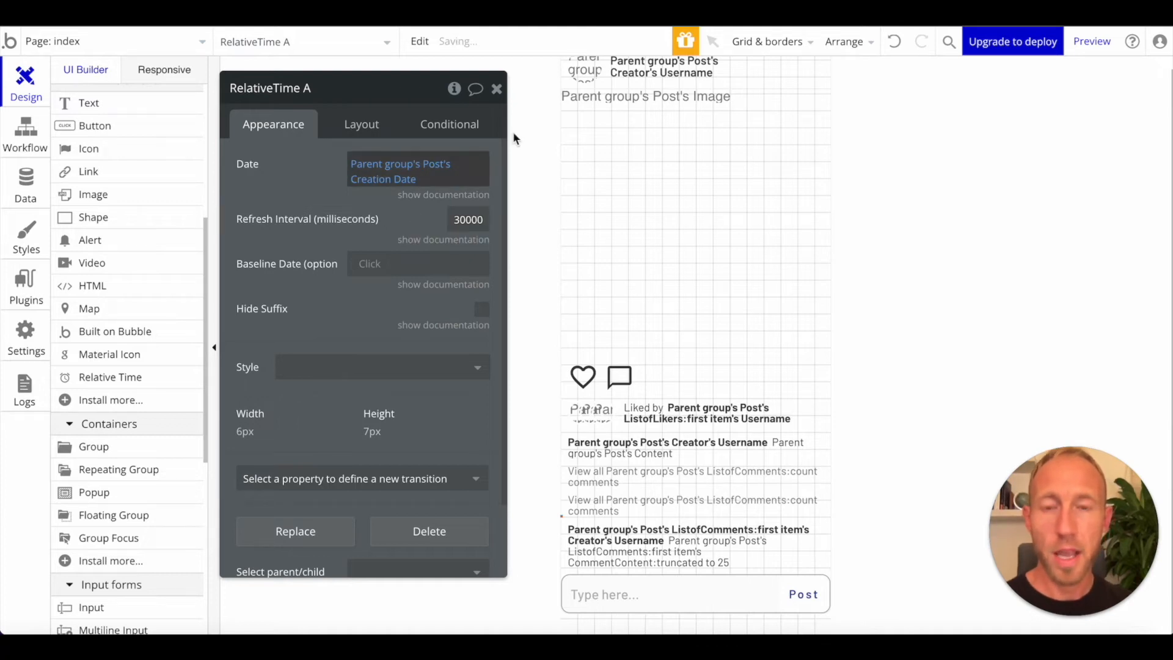
left_click(498, 92)
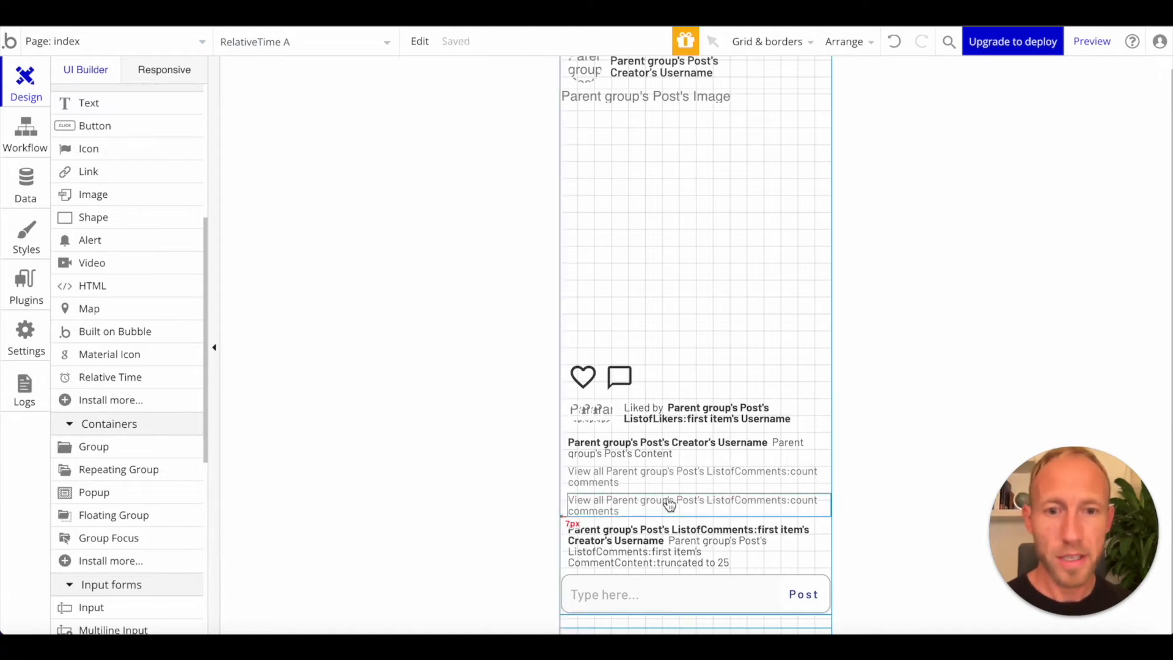
Set the Post Timestamp text's font size to 11
double_click(670, 497)
scroll(360, 438, "down", 1)
scroll(361, 438, "down", 6)
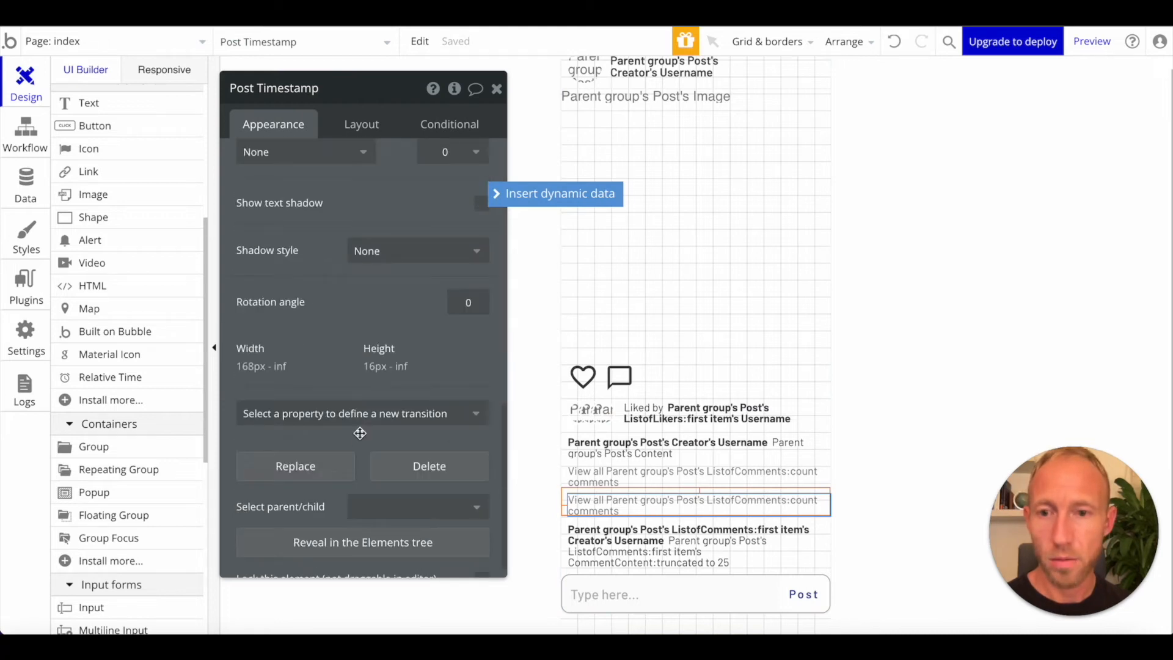
scroll(360, 431, "up", 5)
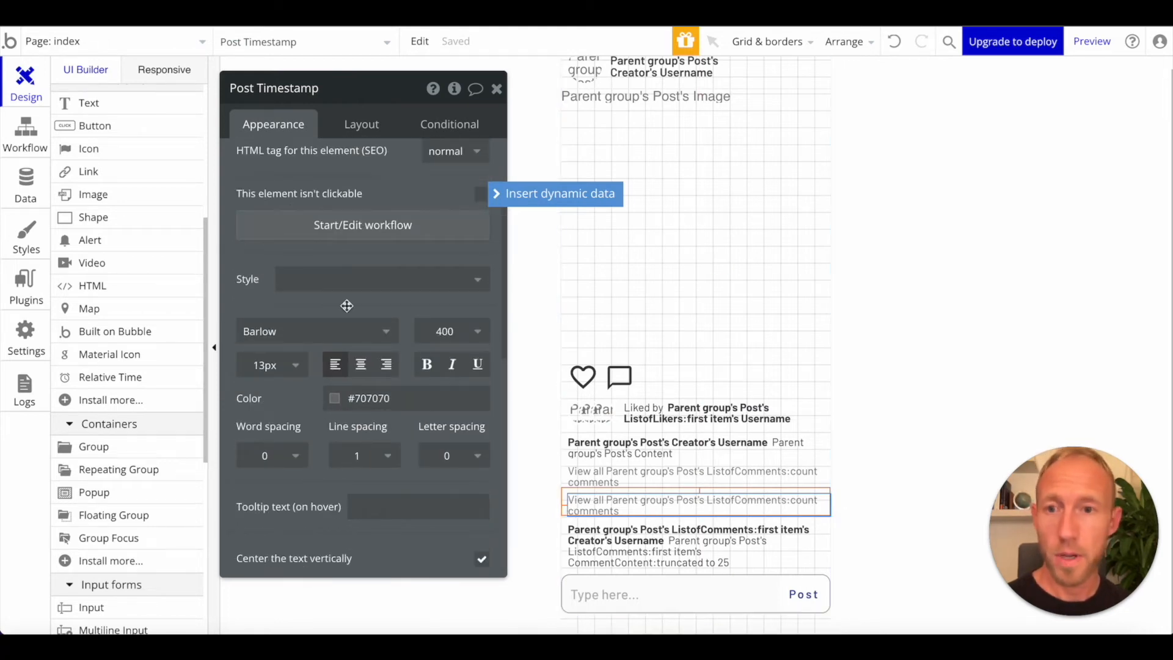
left_click(290, 370)
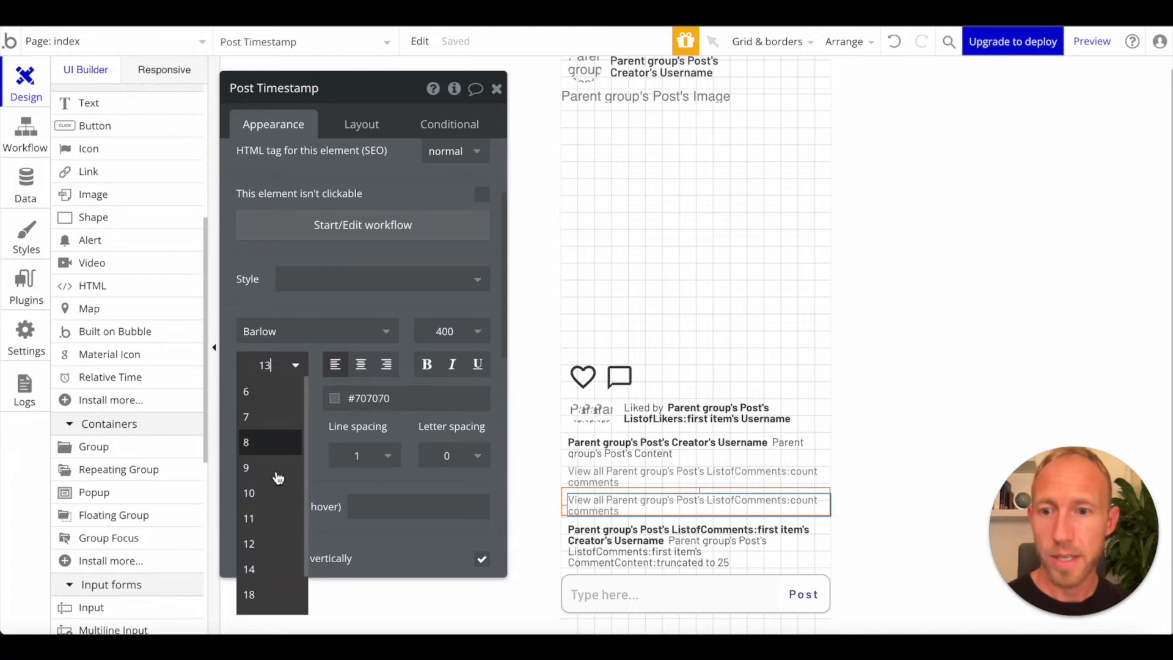
left_click(274, 519)
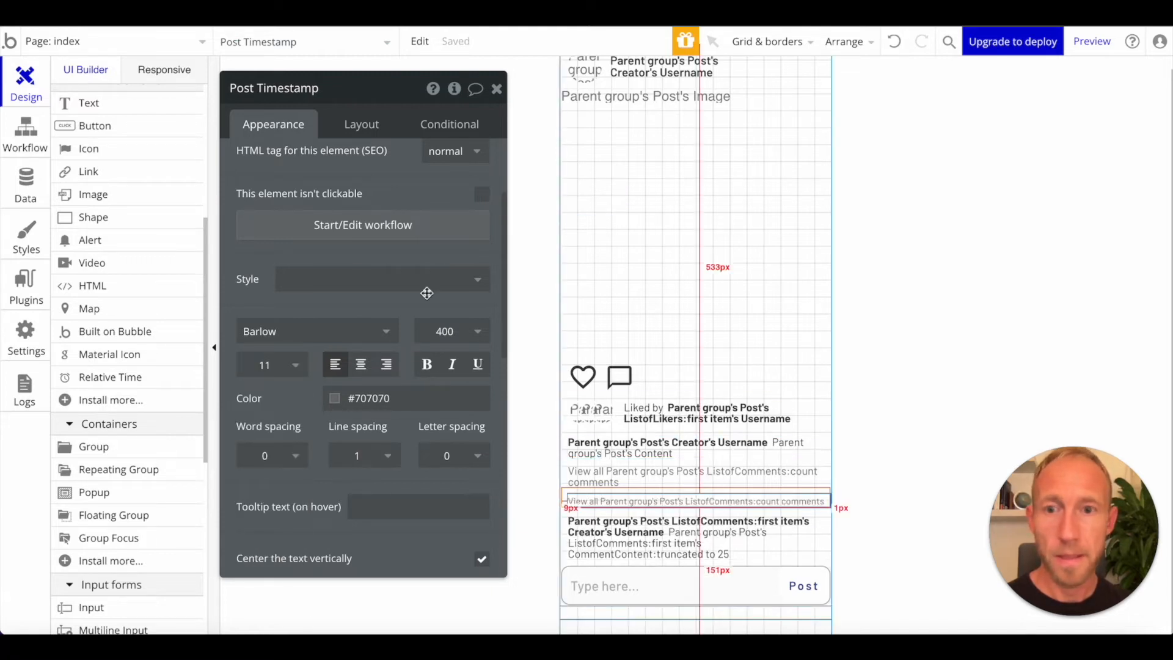
Clear the entire existing comment-count content of the Post Timestamp text
scroll(330, 193, "up", 2)
double_click(426, 191)
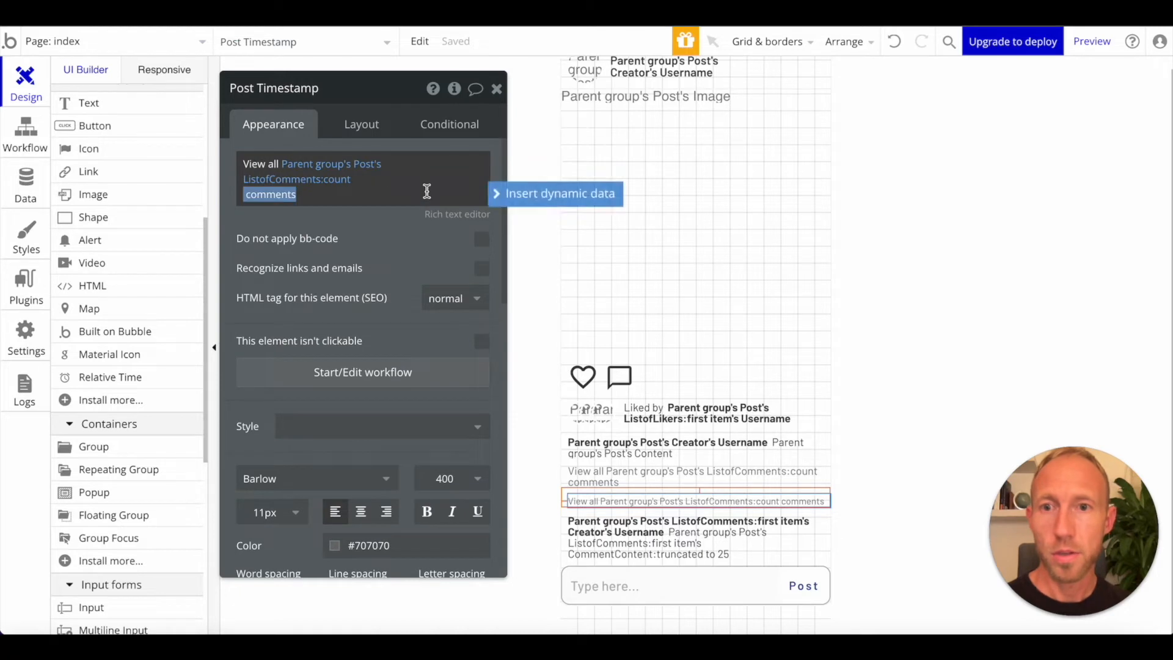
key("BackSpace")
key("BackSpace")
key("BackSpace")
key("BackSpace")
key("BackSpace")
key("BackSpace")
key("BackSpace")
key("BackSpace")
key("BackSpace")
key("BackSpace")
key("BackSpace")
key("BackSpace")
key("BackSpace")
key("BackSpace")
key("BackSpace")
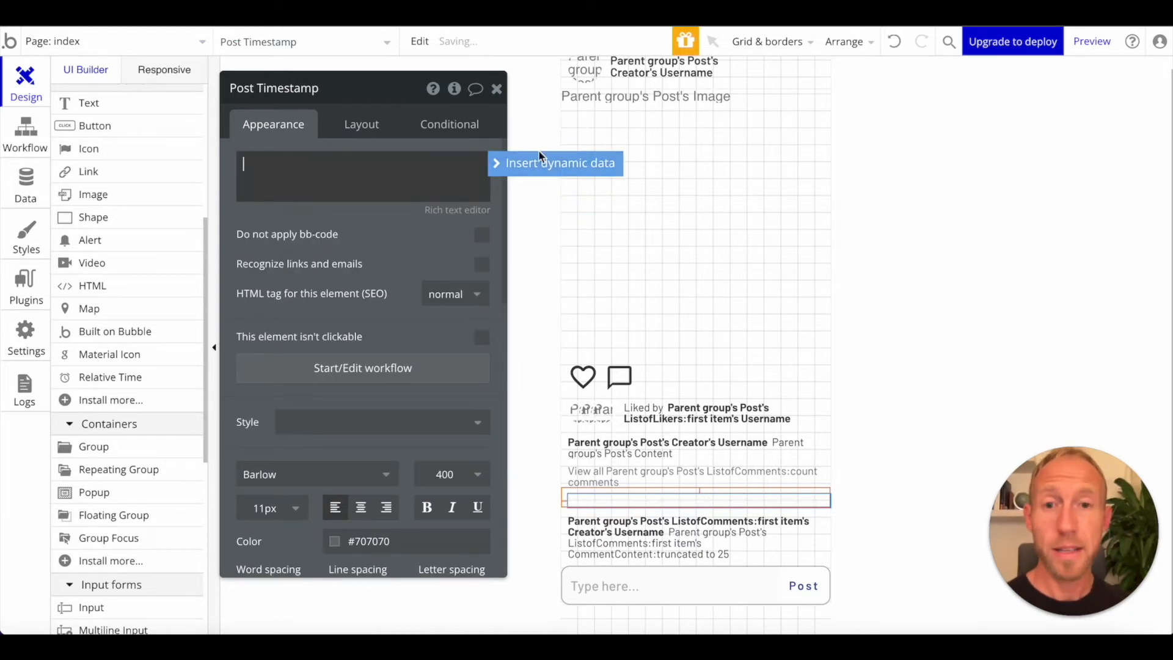
Insert RelativeTime A's current value as the dynamic content of the Post Timestamp text
left_click(291, 171)
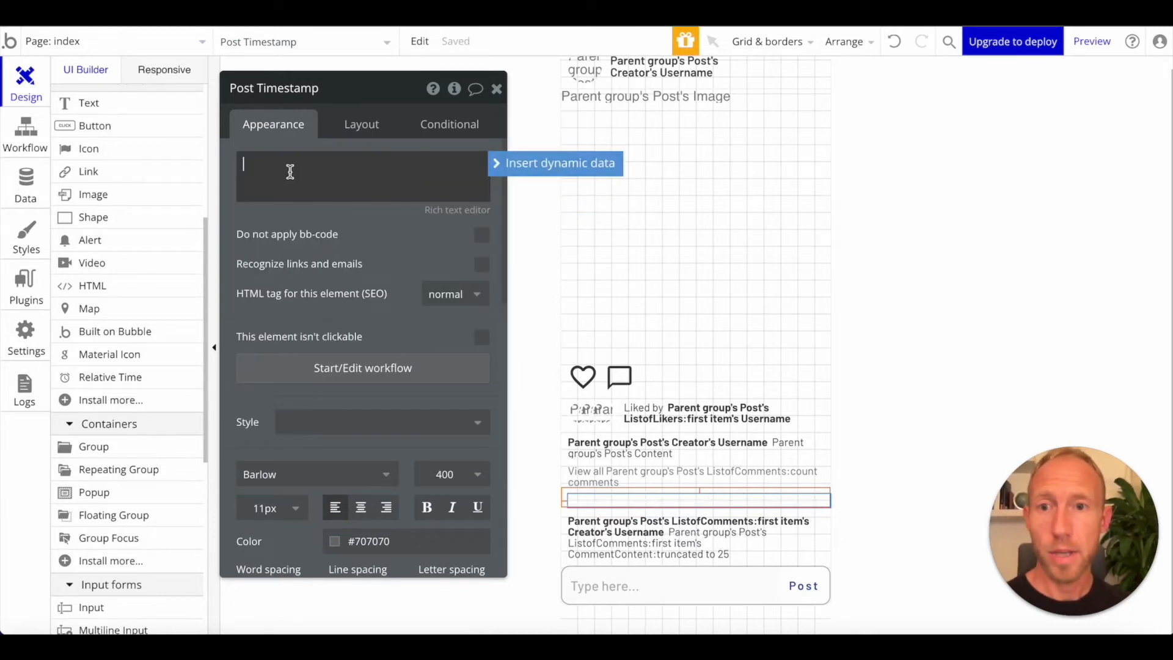
left_click(507, 163)
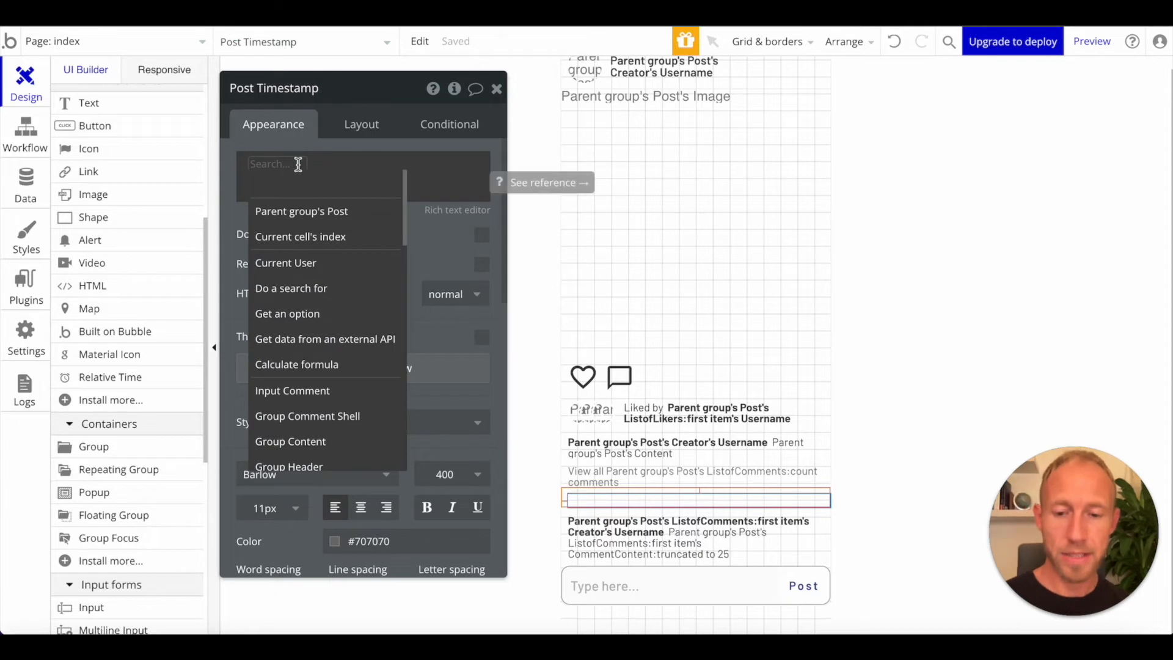
type("rel")
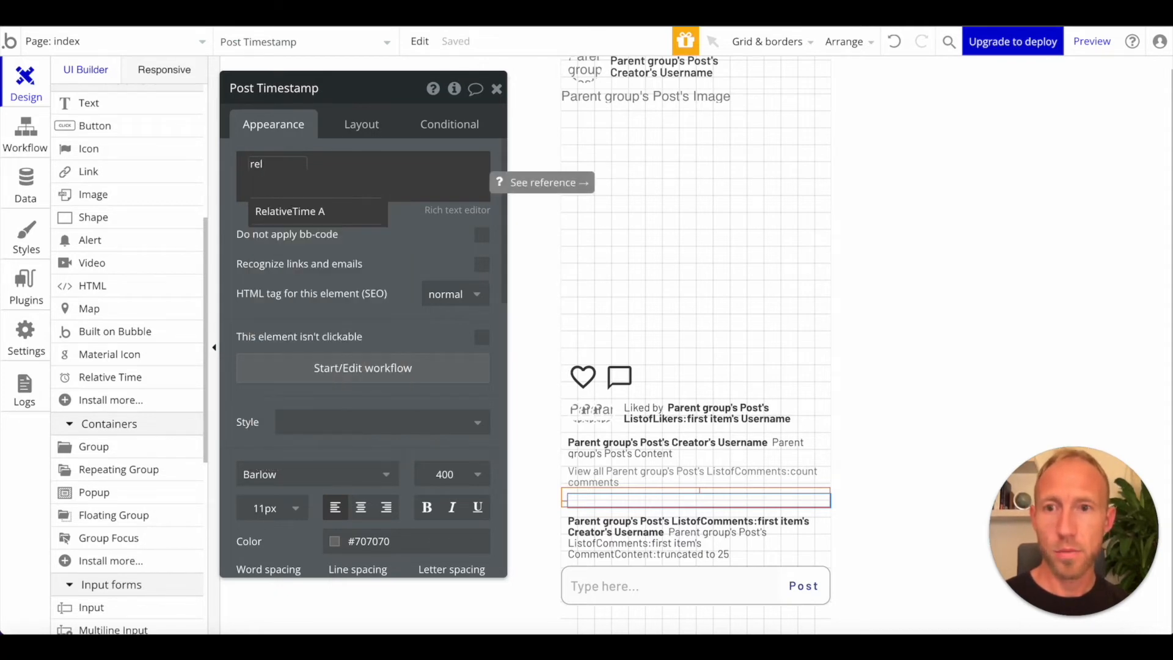
left_click(302, 211)
left_click(354, 184)
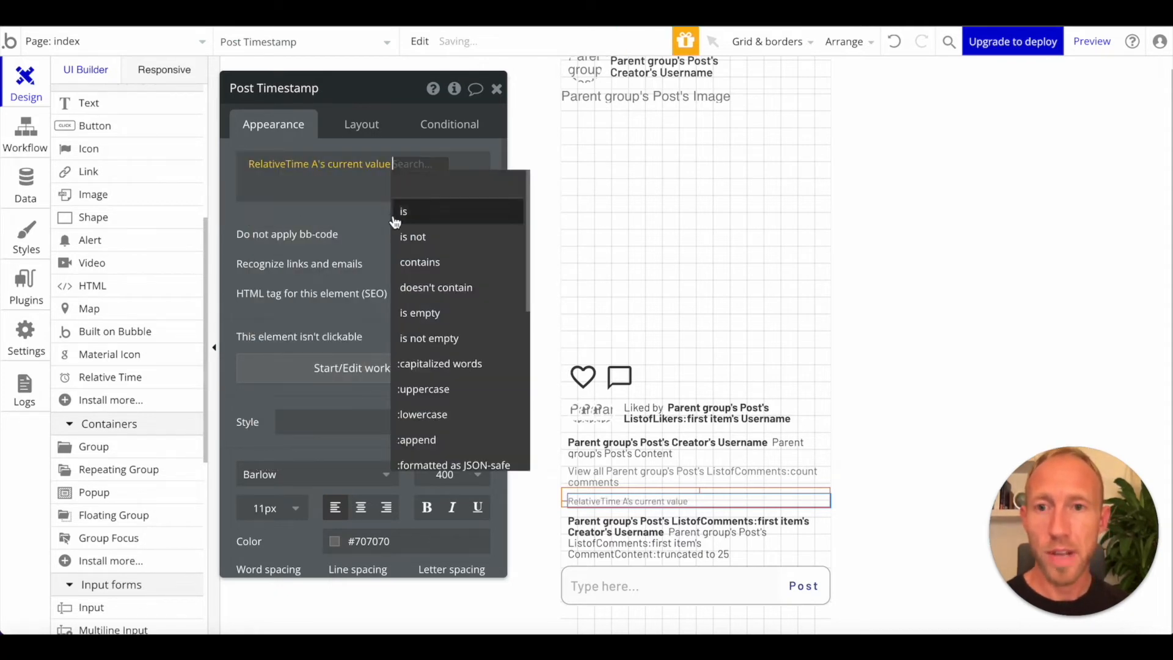
left_click(377, 220)
left_click(413, 168)
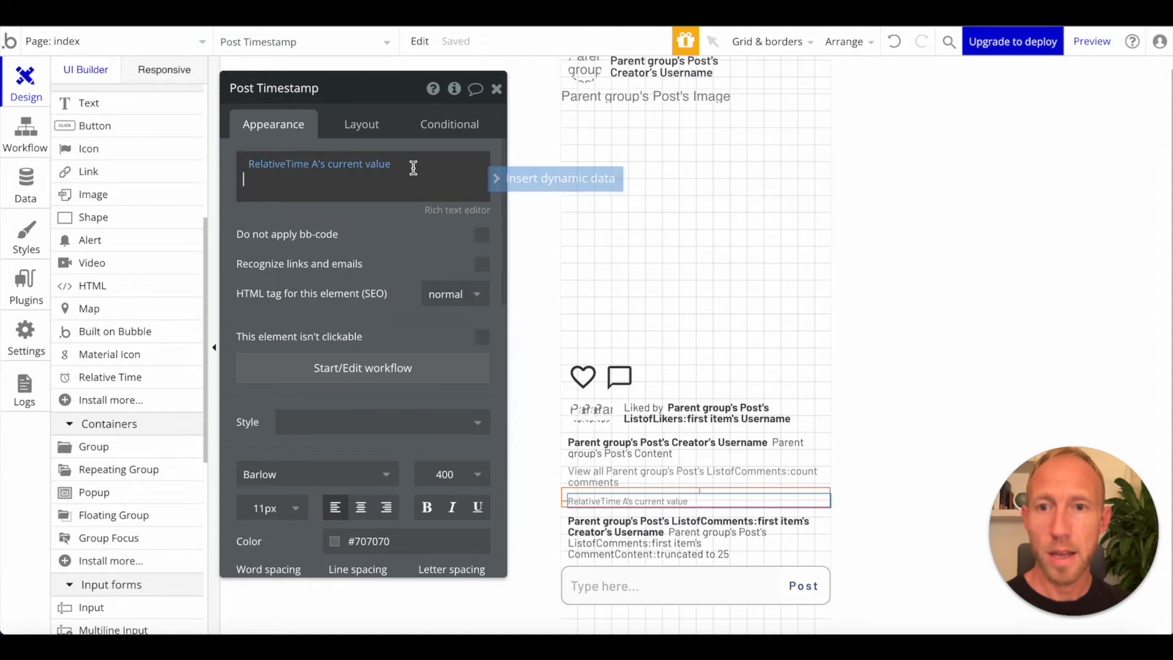
Apply the :uppercase operator to the RelativeTime A's current value expression and close the Post Timestamp's properties
left_click(375, 165)
left_click(404, 166)
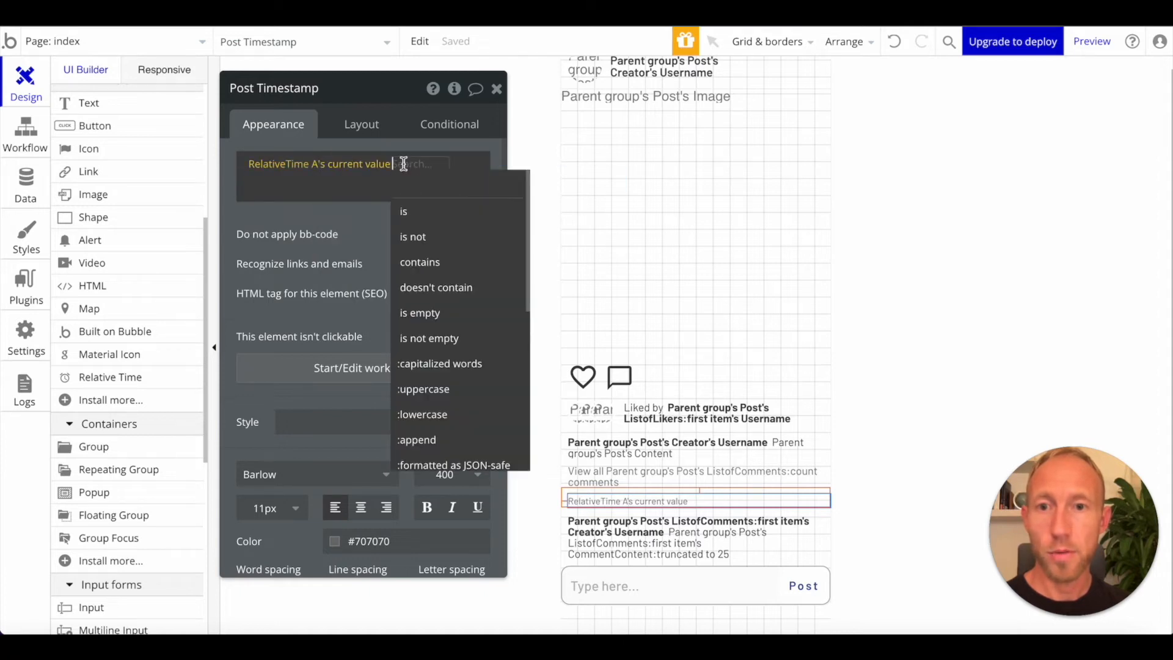
left_click(445, 391)
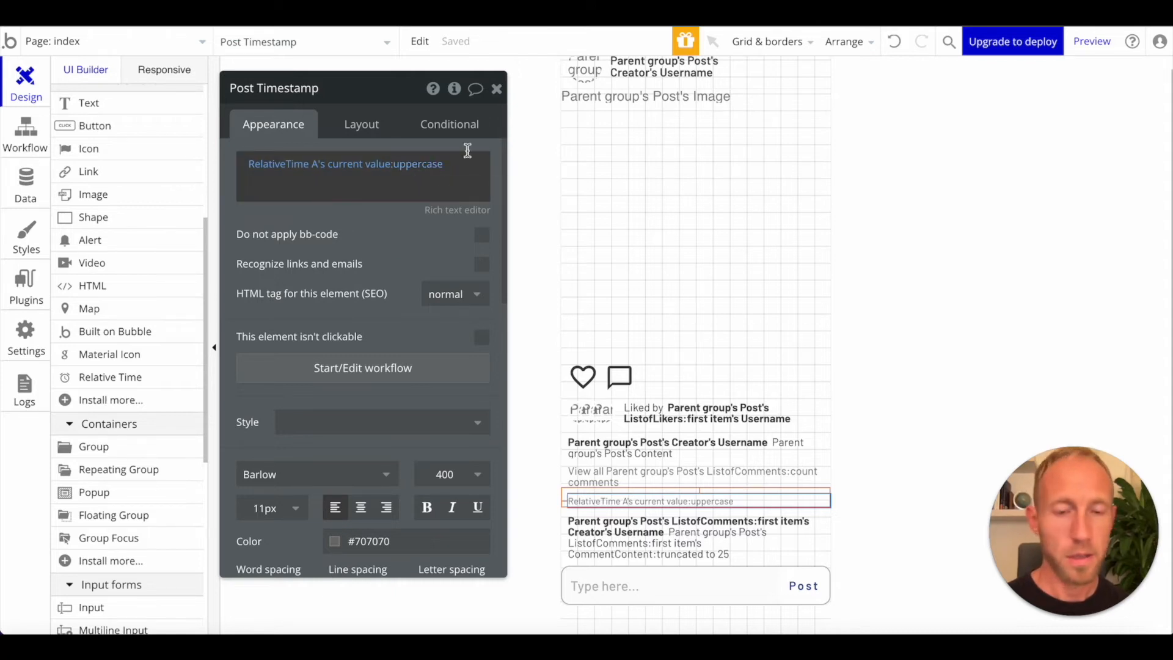
left_click(498, 90)
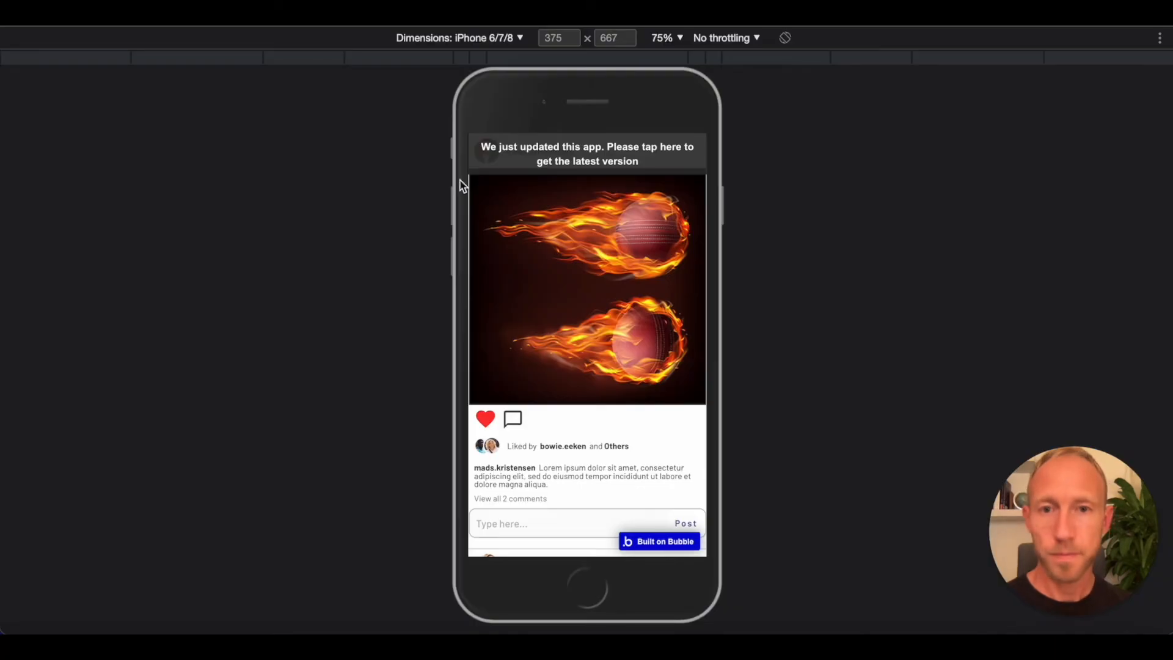
Update the mobile preview, check the posts for the timestamp, and review the Post Timestamp's layout settings
left_click(562, 150)
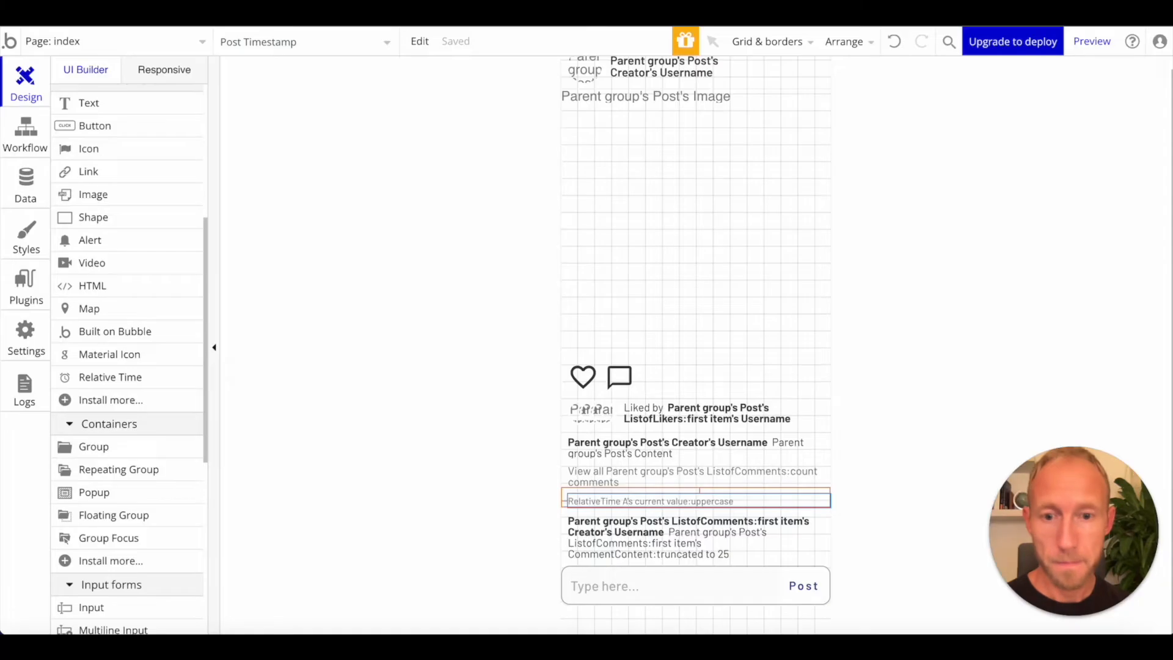
mouse_move(682, 497)
left_mouse_down()
mouse_move(652, 557)
mouse_move(683, 497)
left_mouse_up()
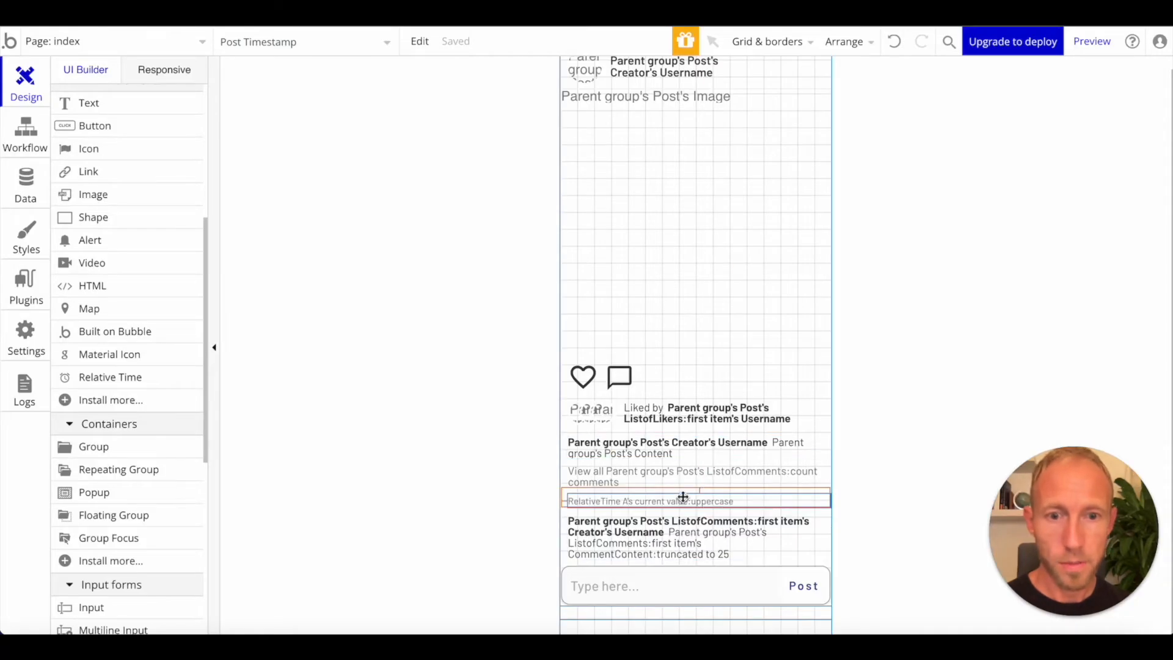
double_click(683, 497)
left_click(370, 123)
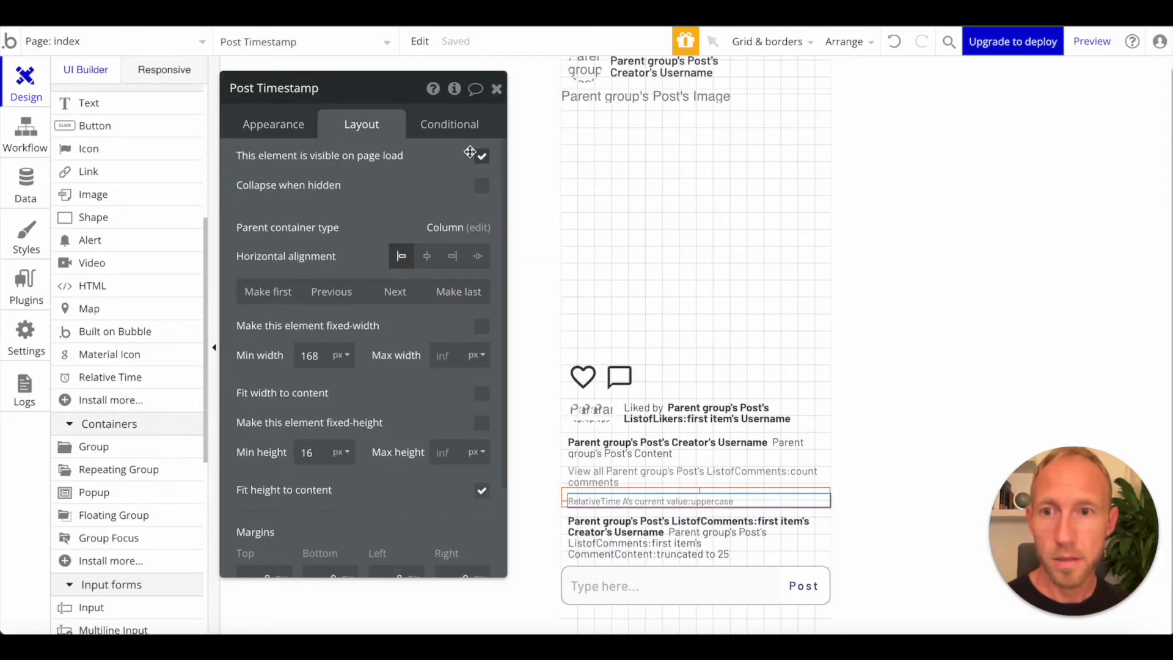
left_click_drag(374, 91, 828, 122)
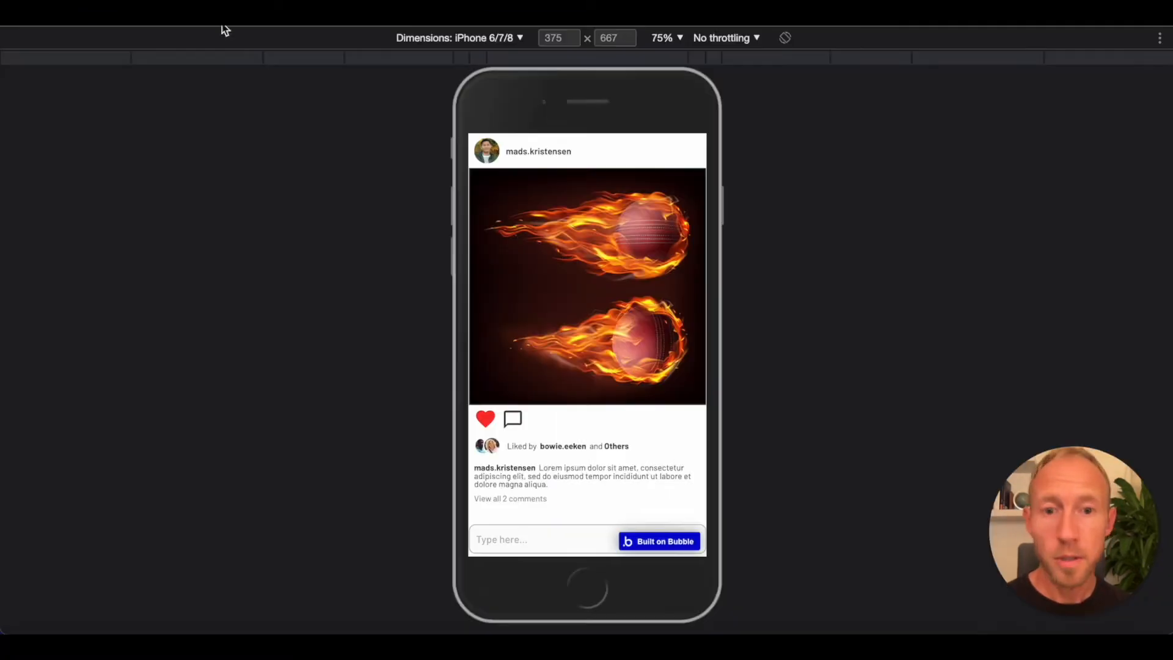
scroll(560, 485, "down", 5)
scroll(560, 486, "down", 5)
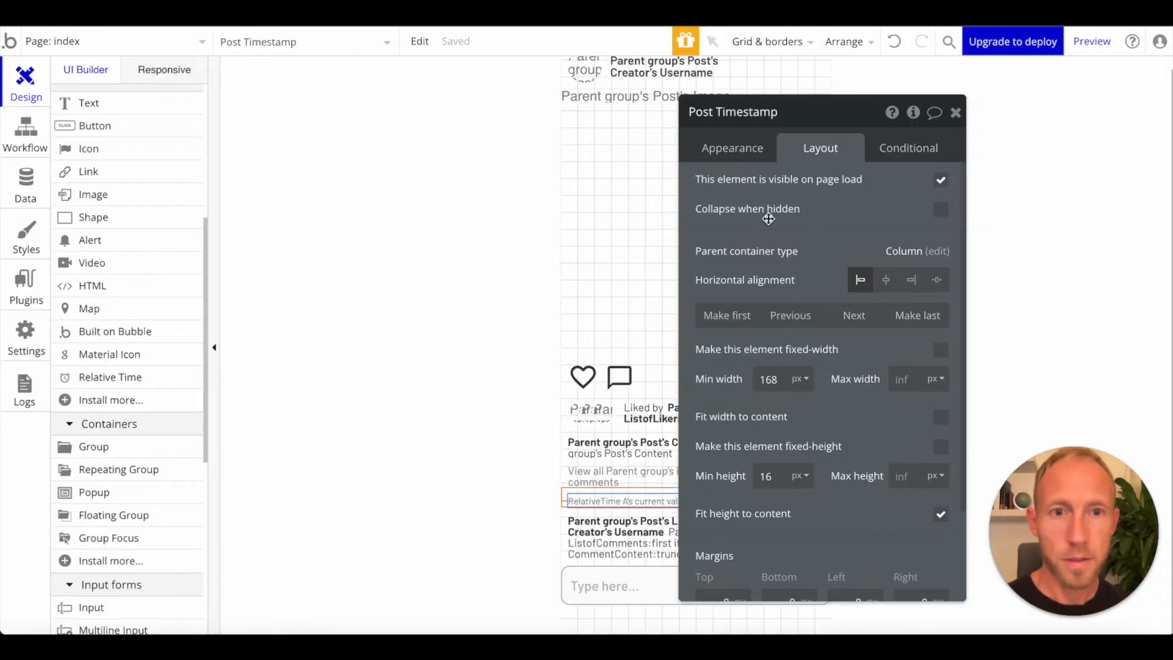
Append the plain text "test" after the dynamic expression in the Post Timestamp text
left_click(744, 146)
left_click(863, 213)
type("te")
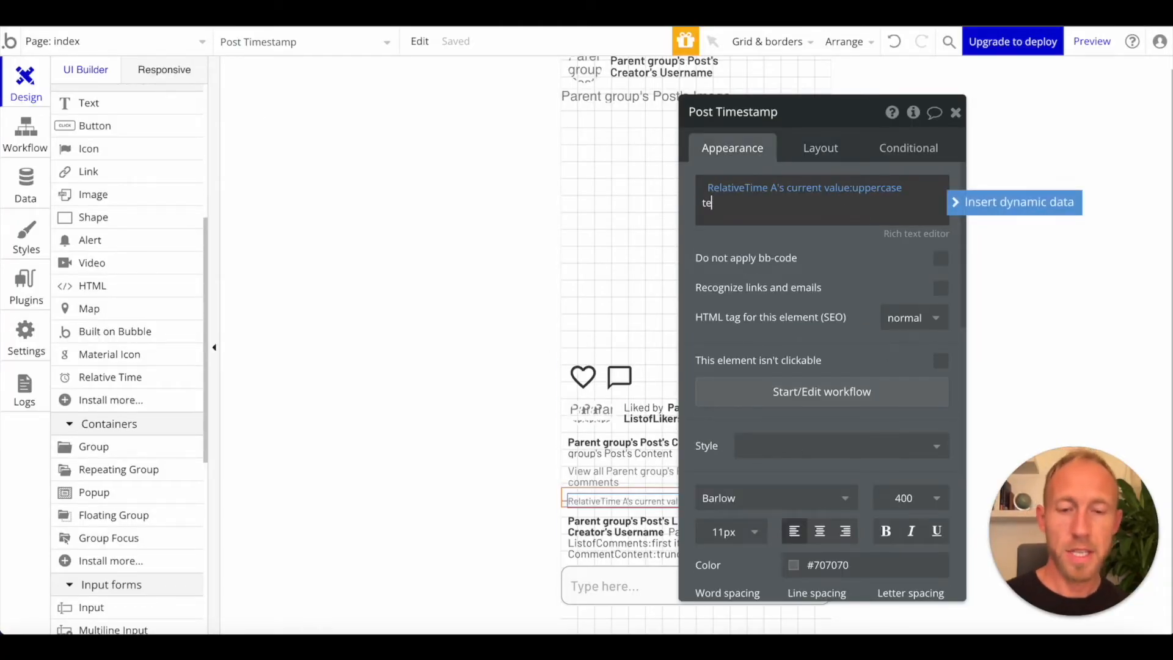
type("xt")
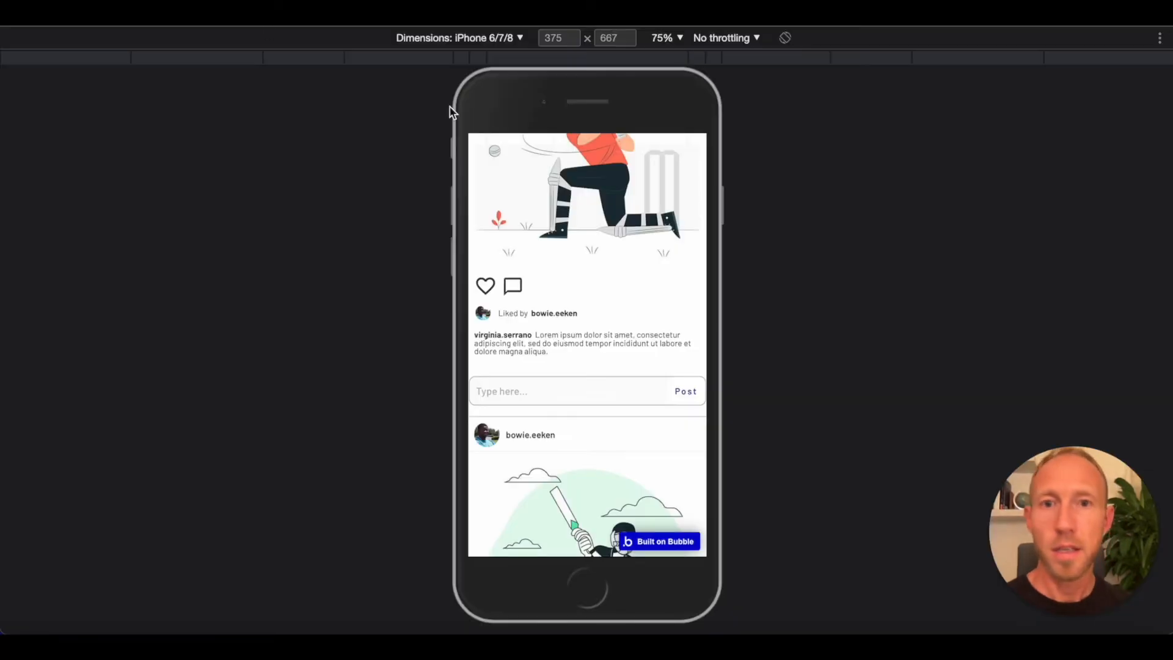
Check the updated preview with the appended text, and delete "test" from the Post Timestamp content
scroll(550, 172, "up", 10)
left_click(581, 164)
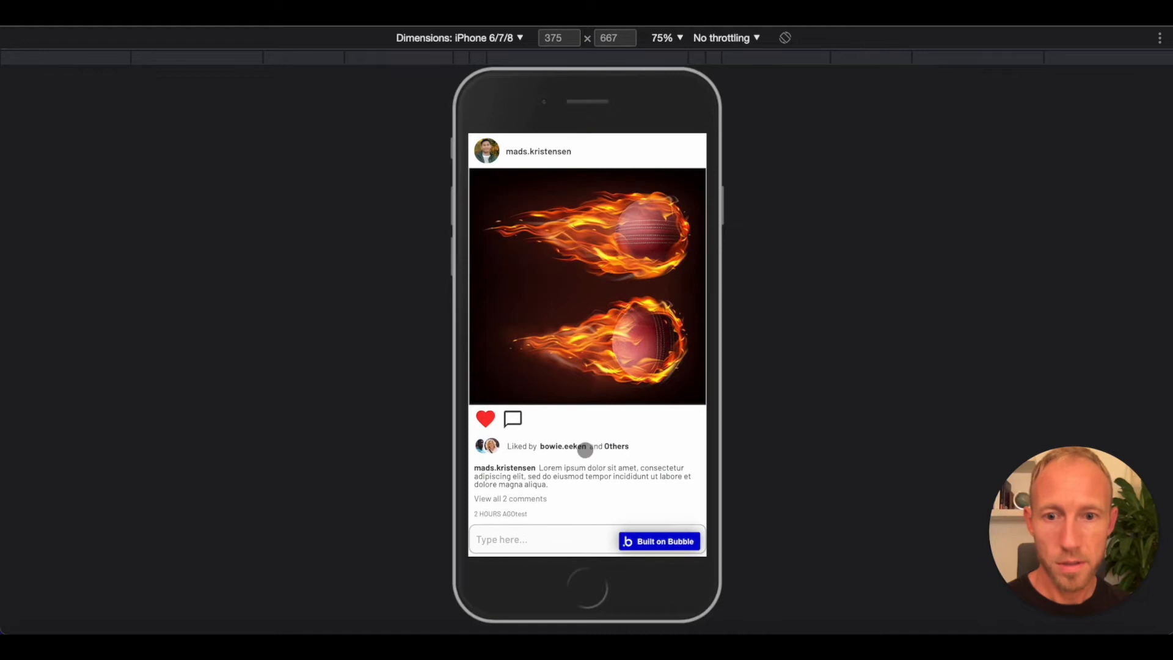
scroll(570, 502, "down", 2)
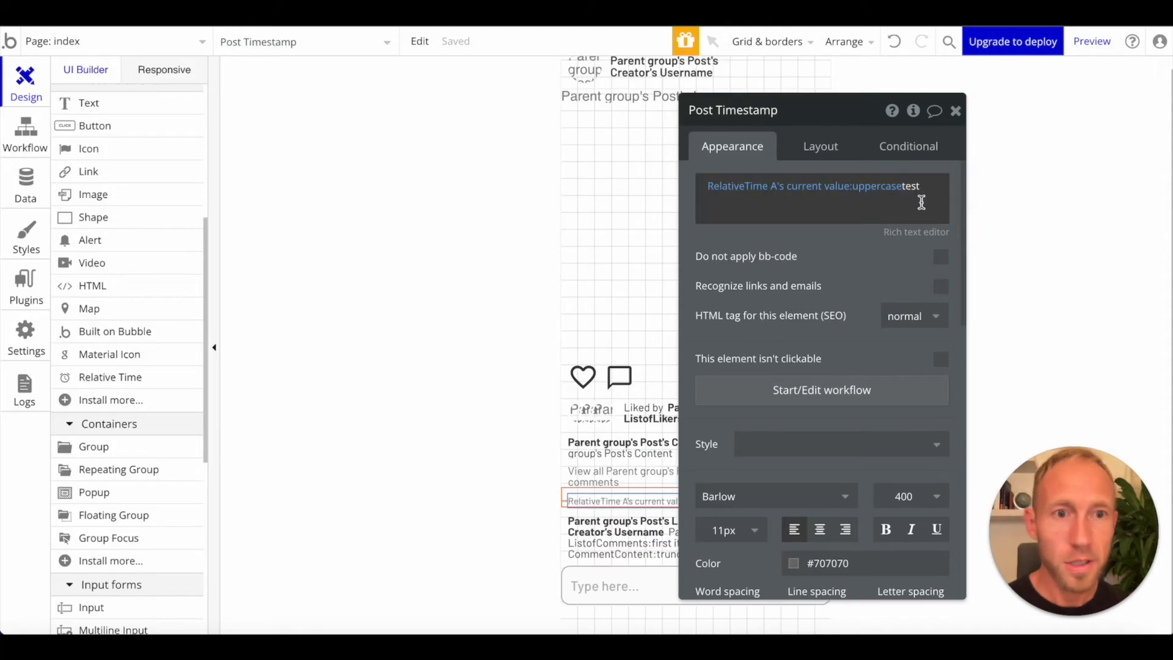
triple_click(923, 201)
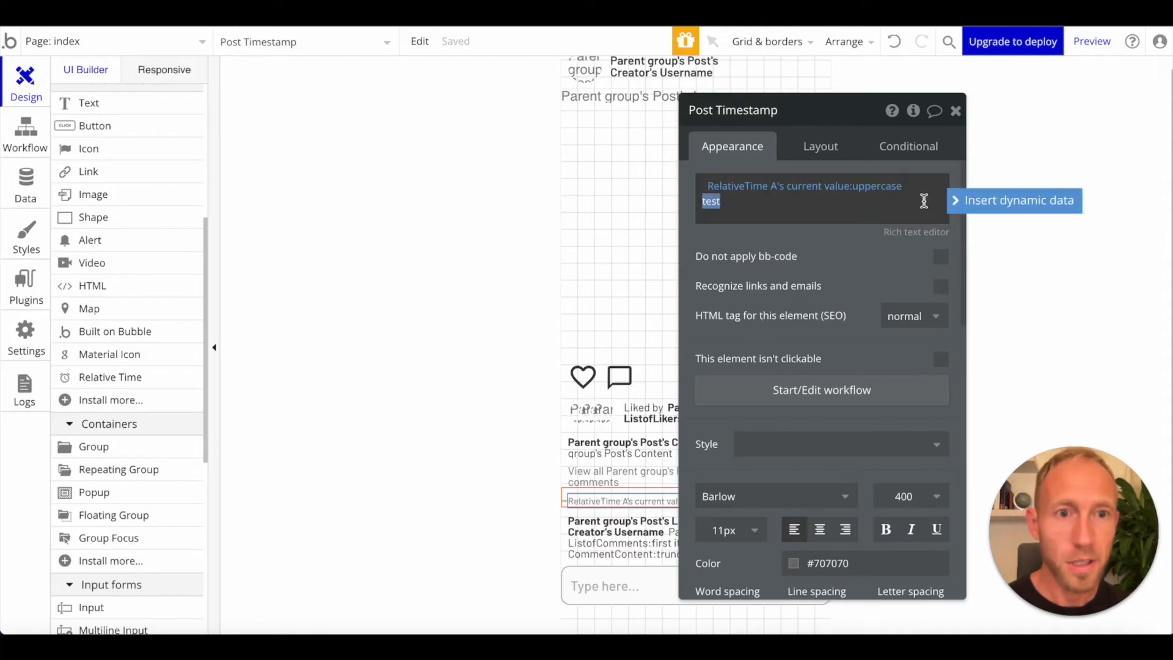
left_click(857, 234)
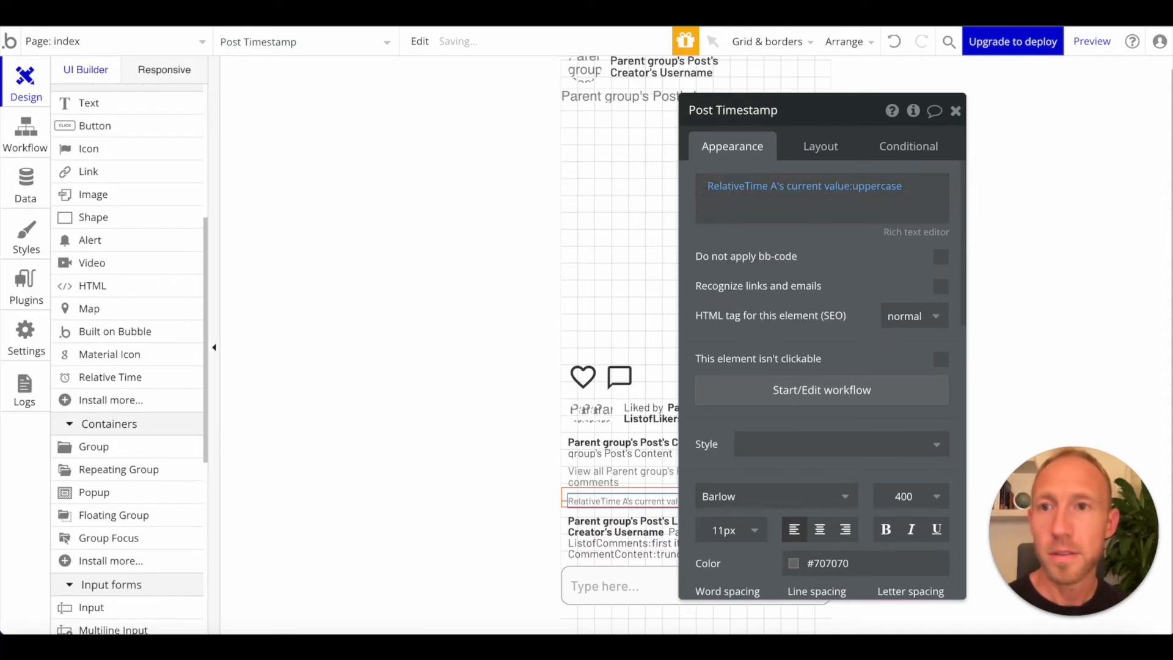
Load the latest version in the mobile preview and zoom in on the first post's relative timestamp
key("ctrl+Tab")
left_click(581, 157)
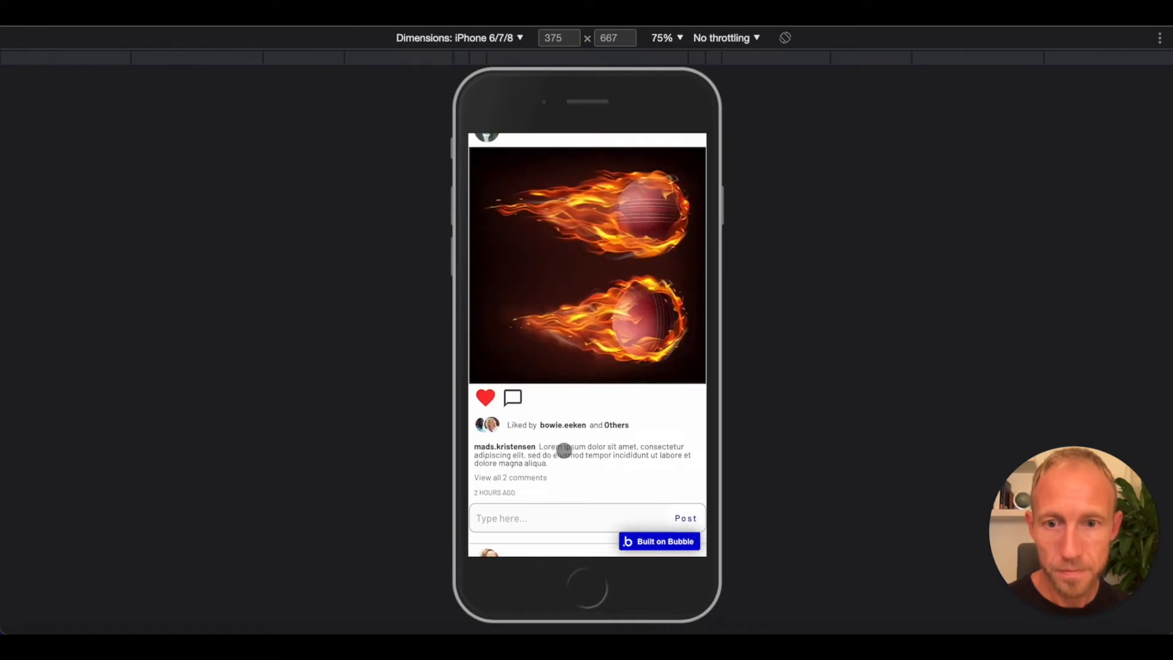
scroll(513, 505, "up", 3)
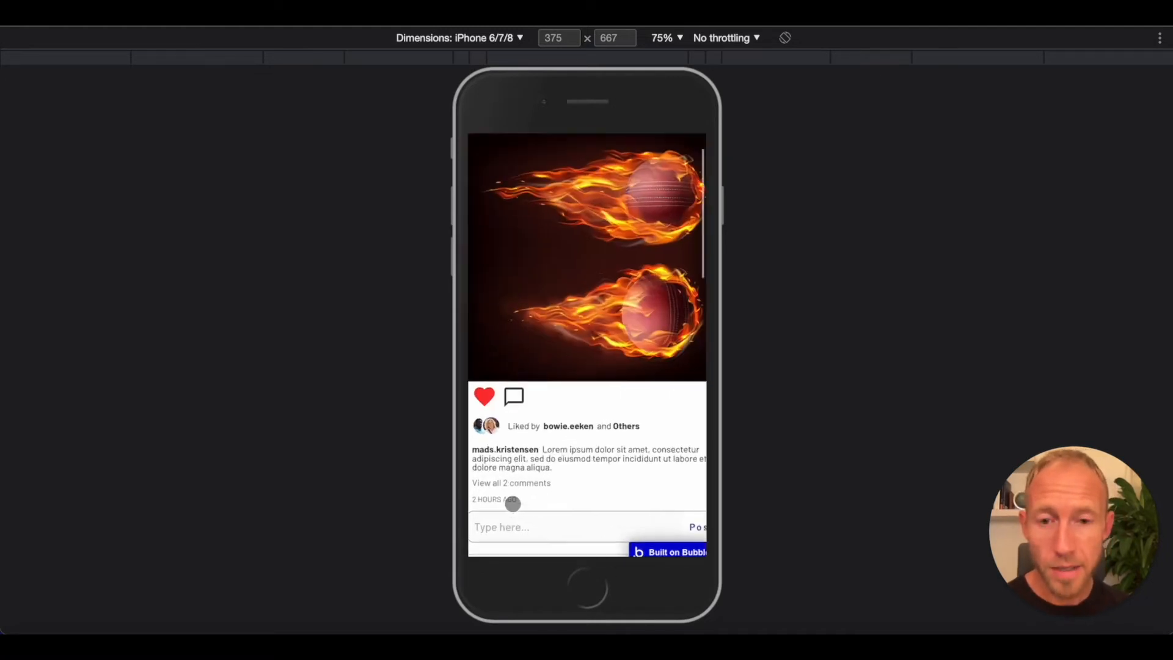
scroll(513, 504, "left", 1)
scroll(531, 503, "down", 3)
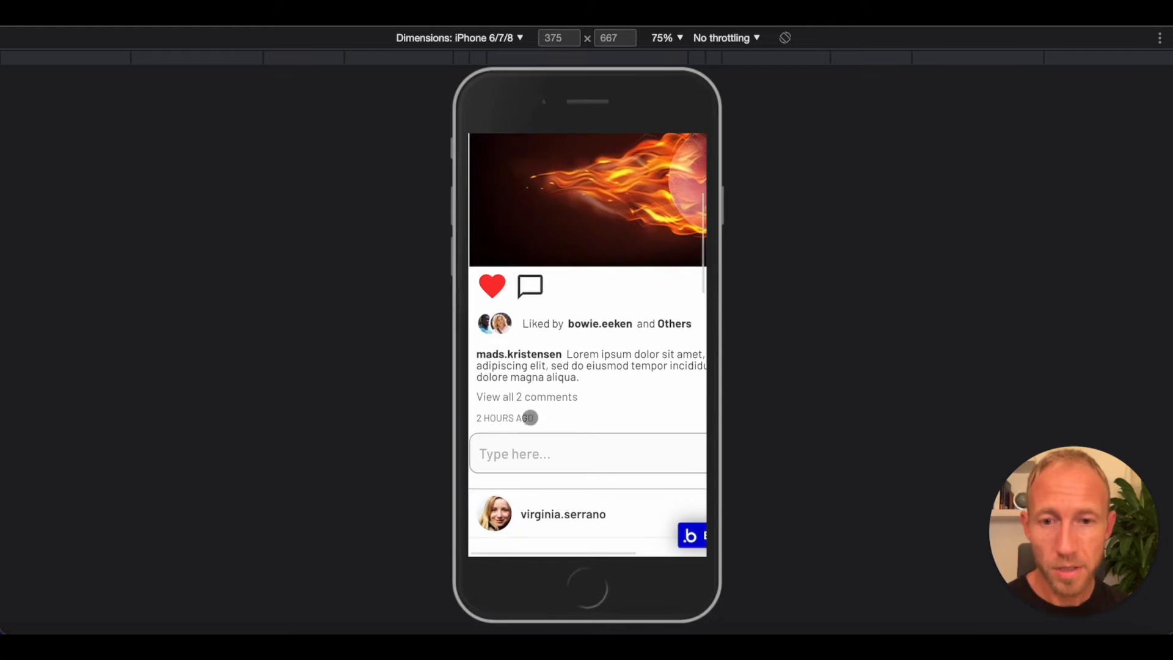
Create a workflow for the Comments icon in the post's interaction bar that sets focus to Input Comment
scroll(523, 479, "up", 2)
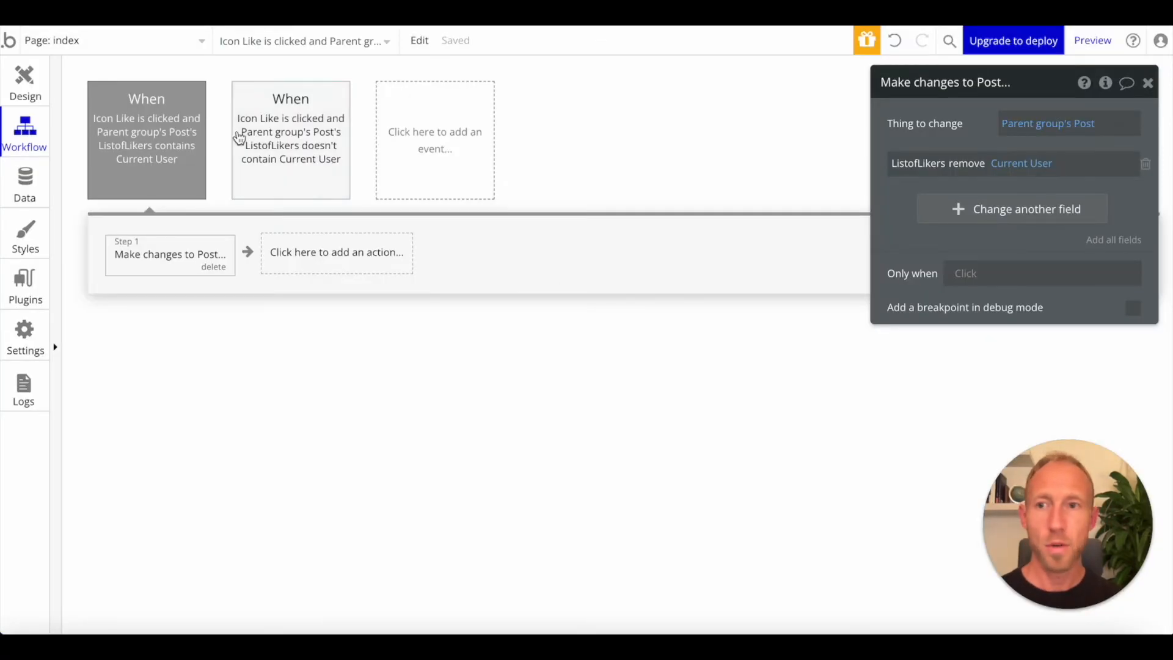
left_click(29, 82)
left_click(619, 390)
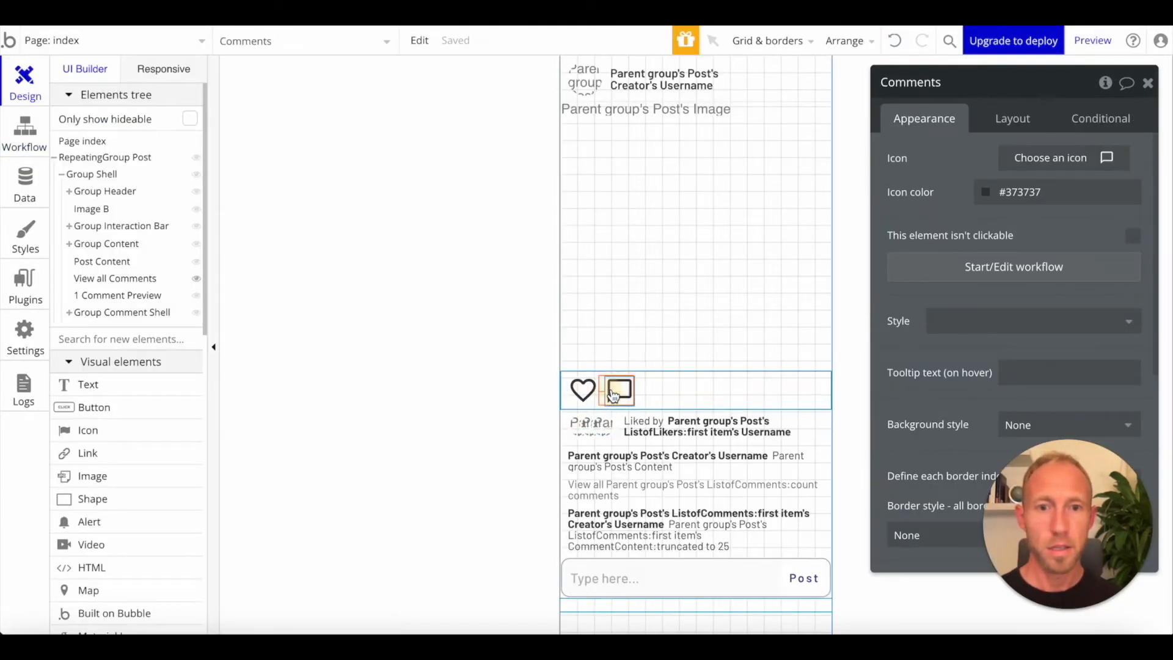
left_click(965, 278)
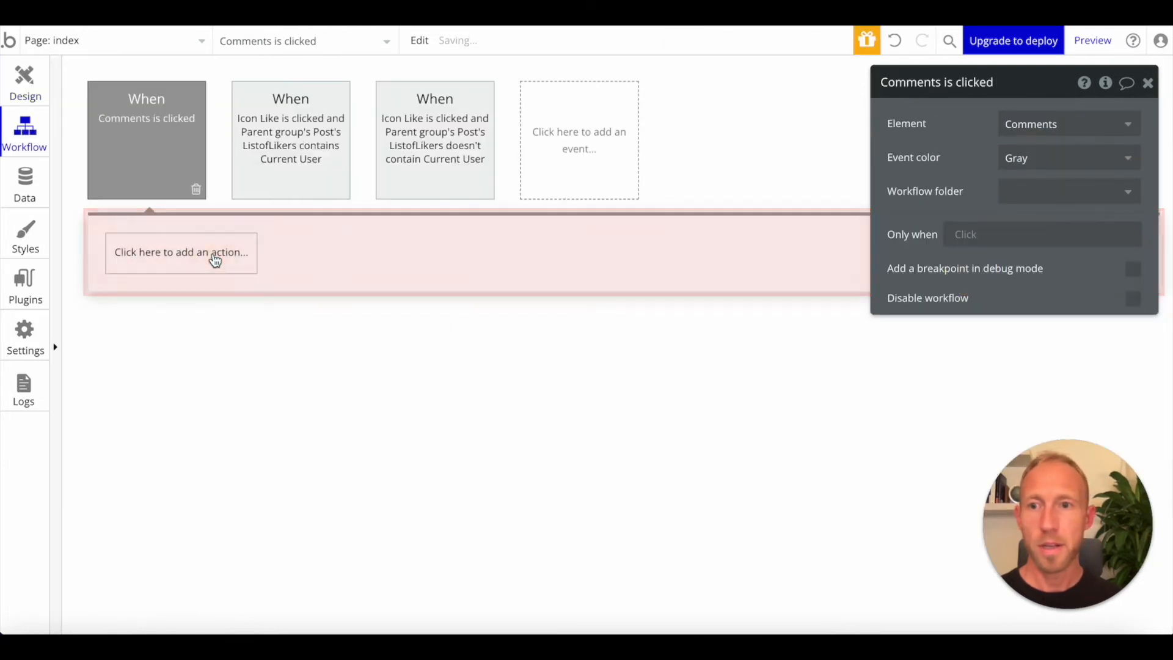
left_click(218, 257)
type("focus")
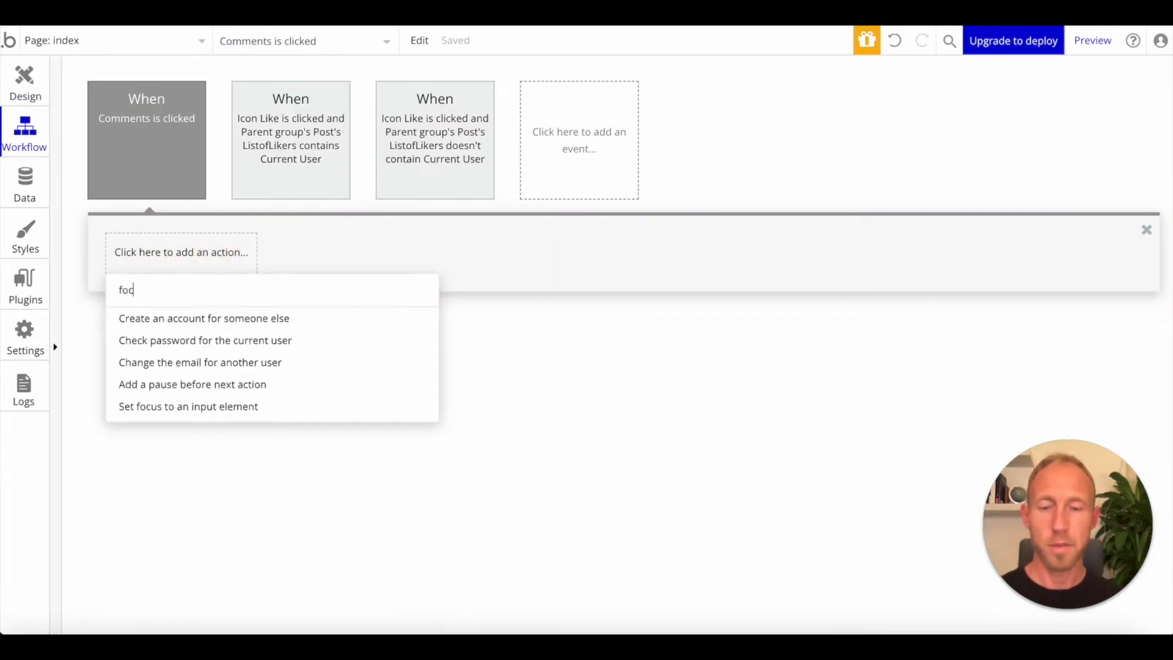
left_click(233, 317)
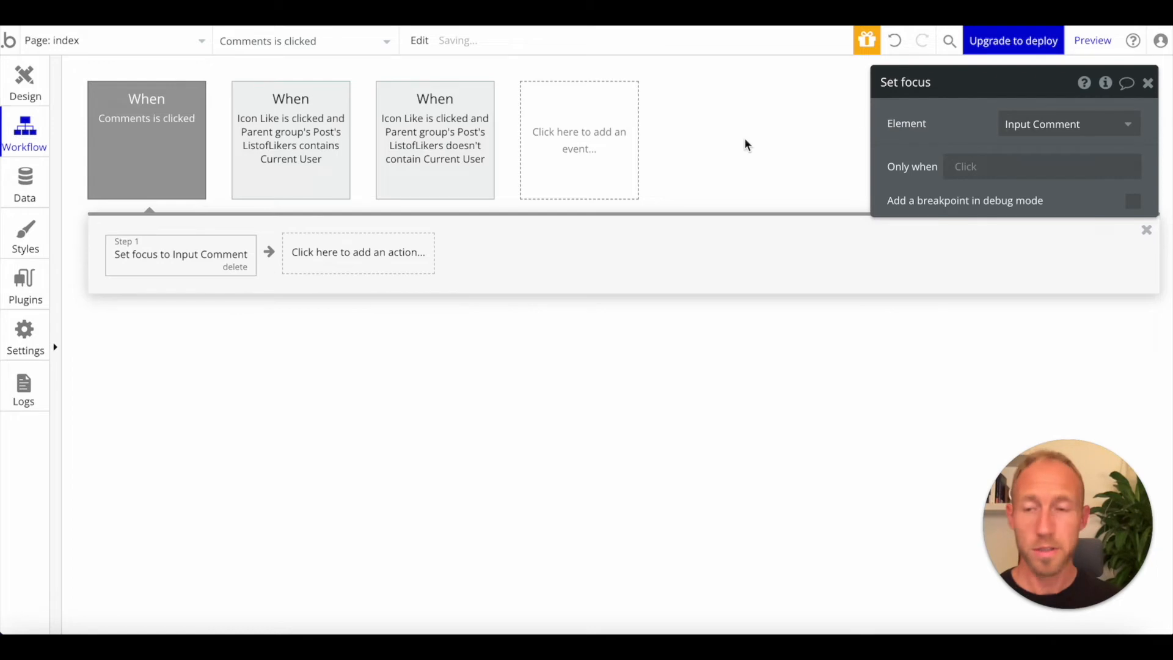
left_click(1116, 124)
left_click(1046, 149)
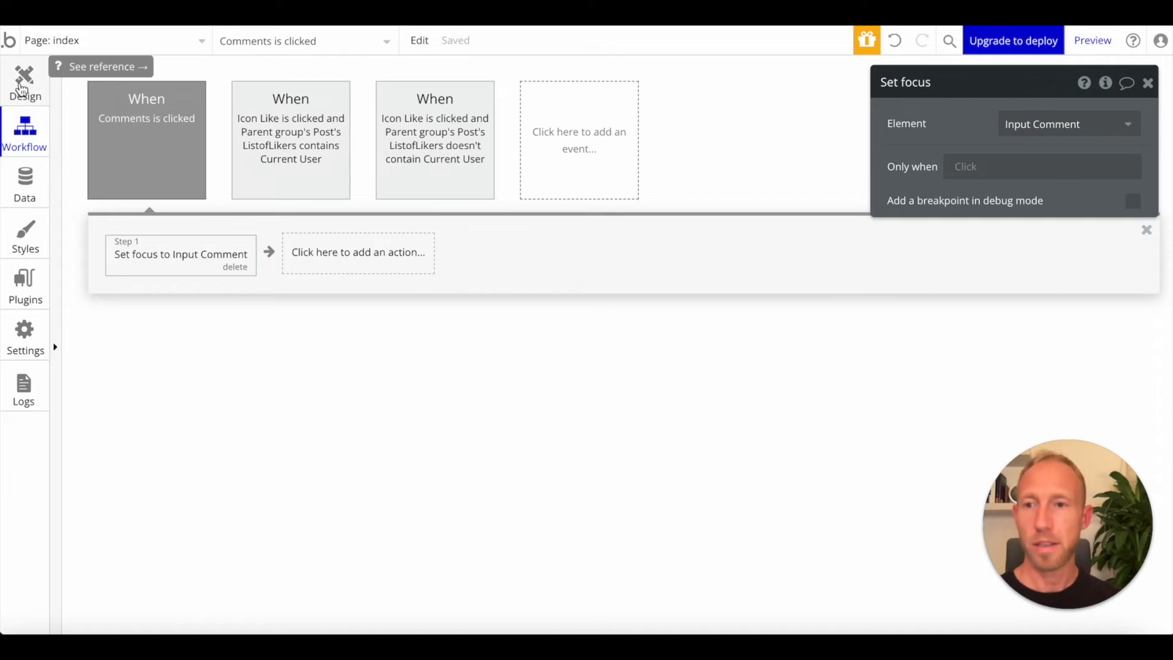
Review Input Comment's existing conditions, and add a condition to Group Comment Shell for when Input Comment is focused
left_click(23, 88)
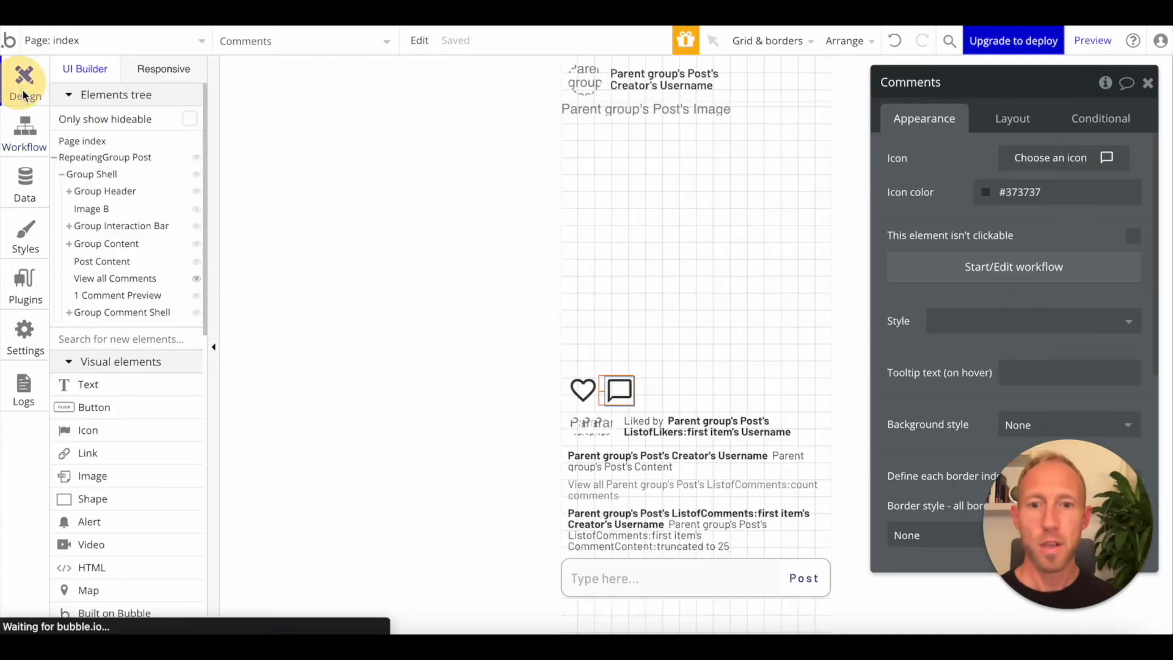
left_click(649, 583)
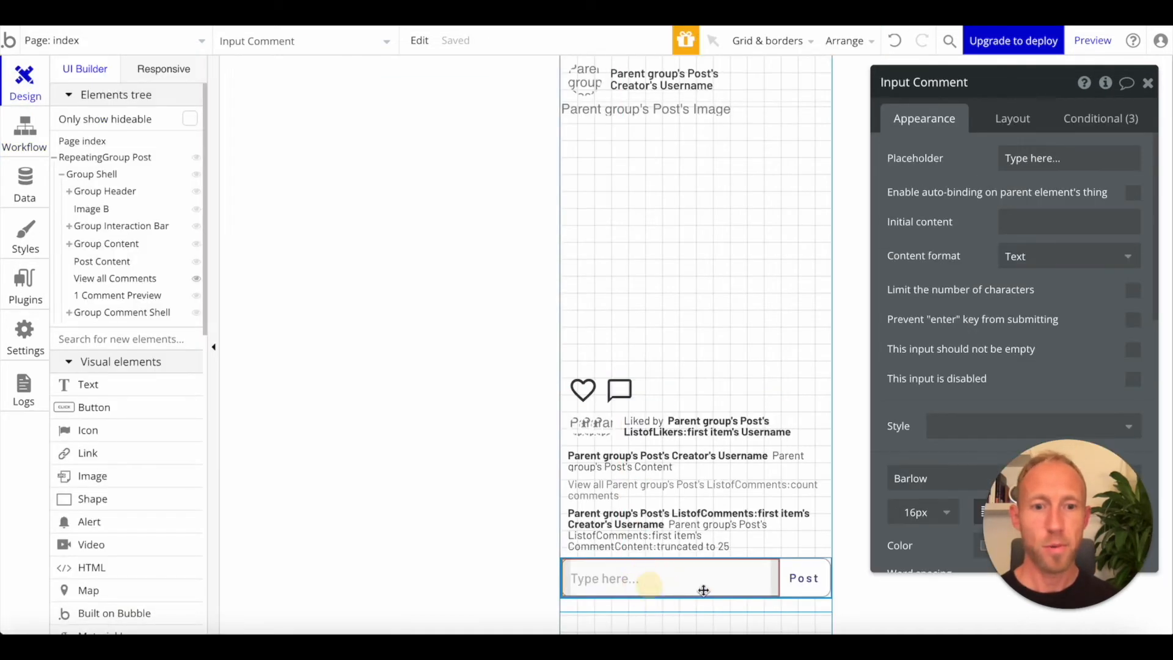
left_click(1100, 119)
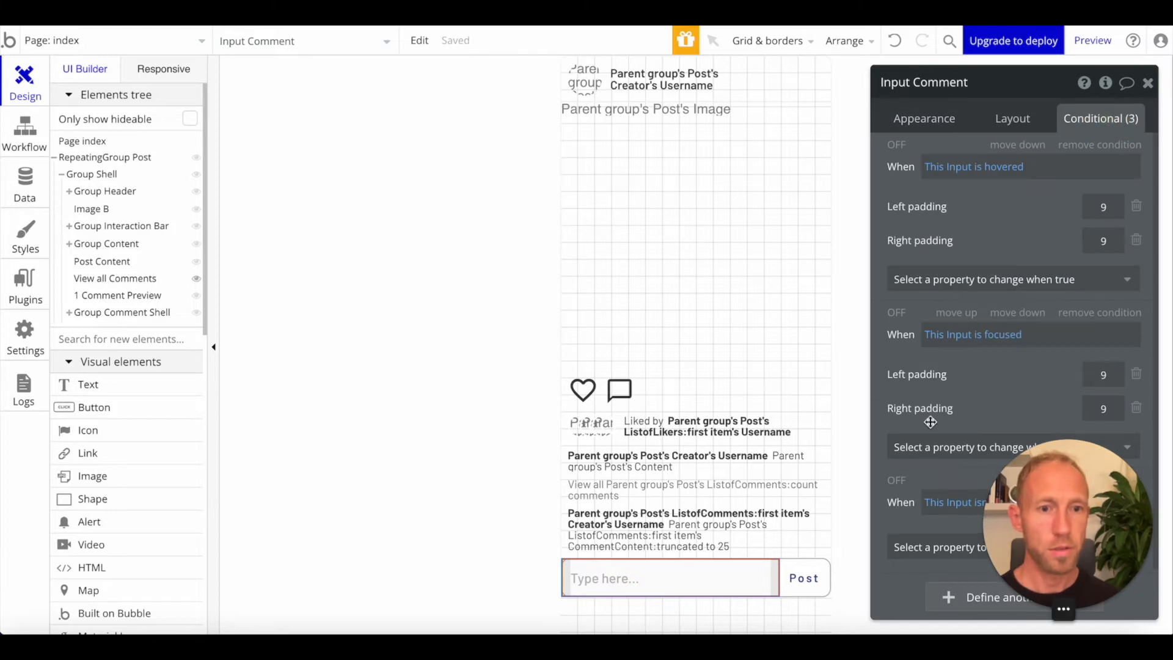
left_click(123, 312)
left_click(1012, 156)
left_click(933, 162)
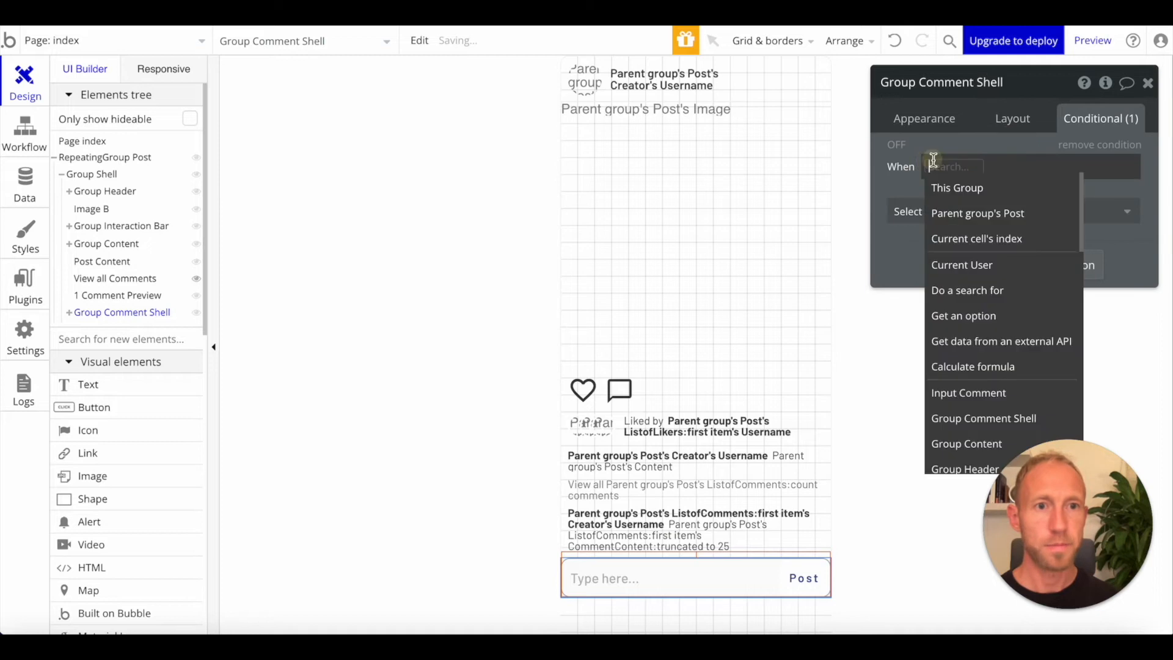
type("comment")
left_click(964, 189)
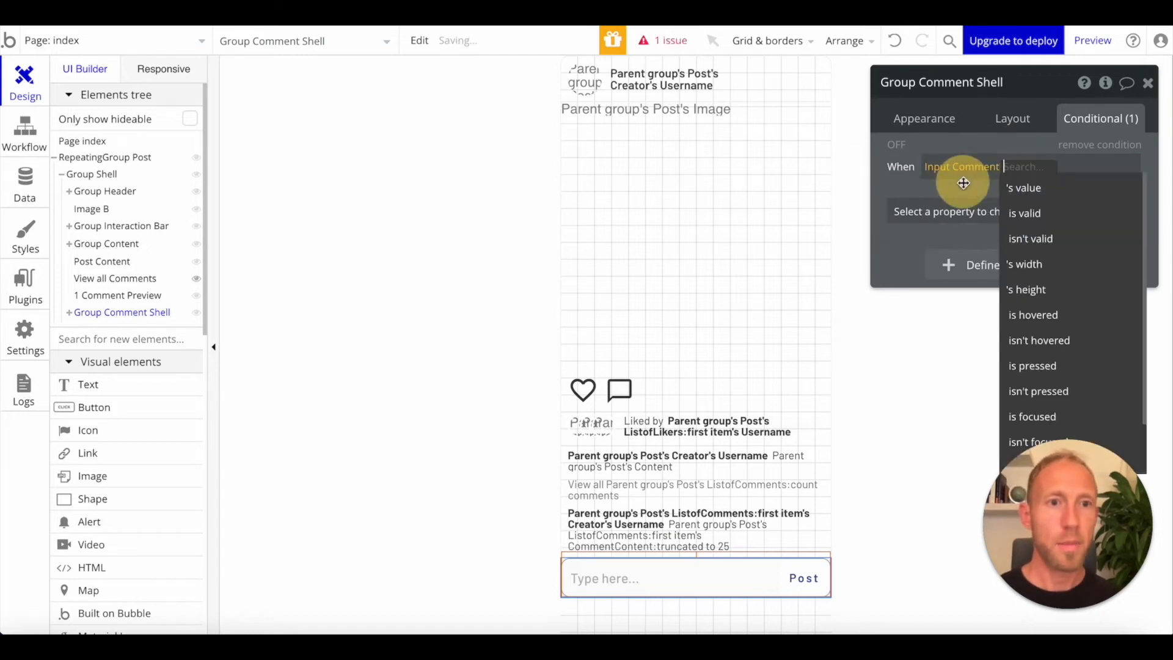
left_click(1042, 416)
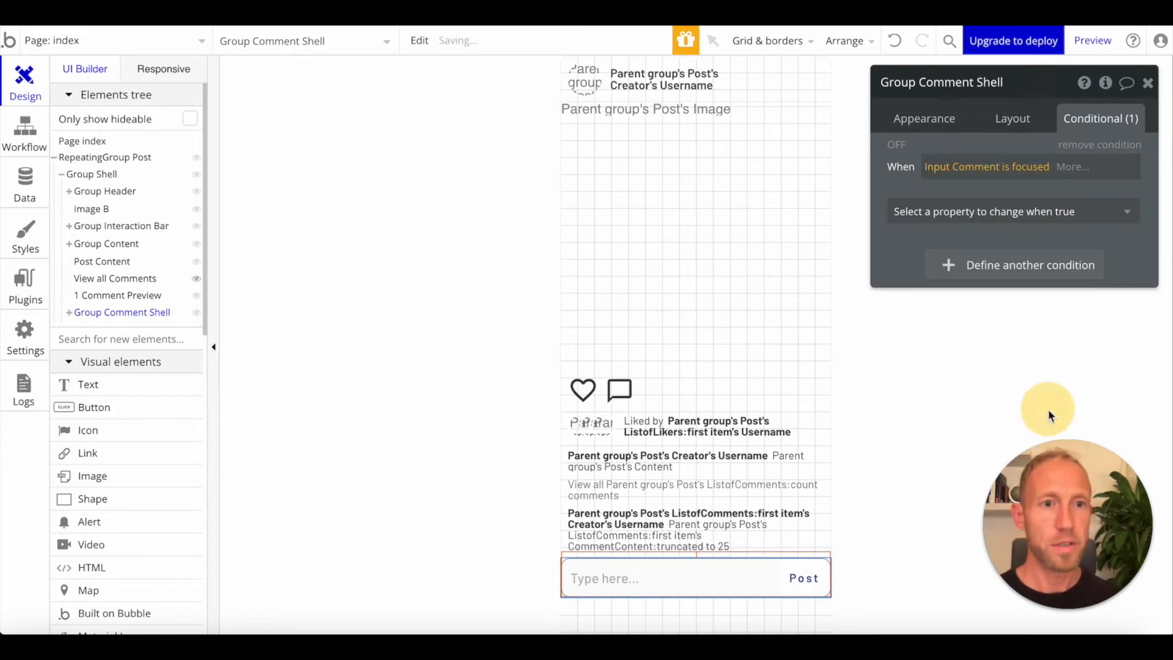
Have Group Comment Shell's focused condition change the color of all borders to light blue #49B9E9
left_click(1033, 224)
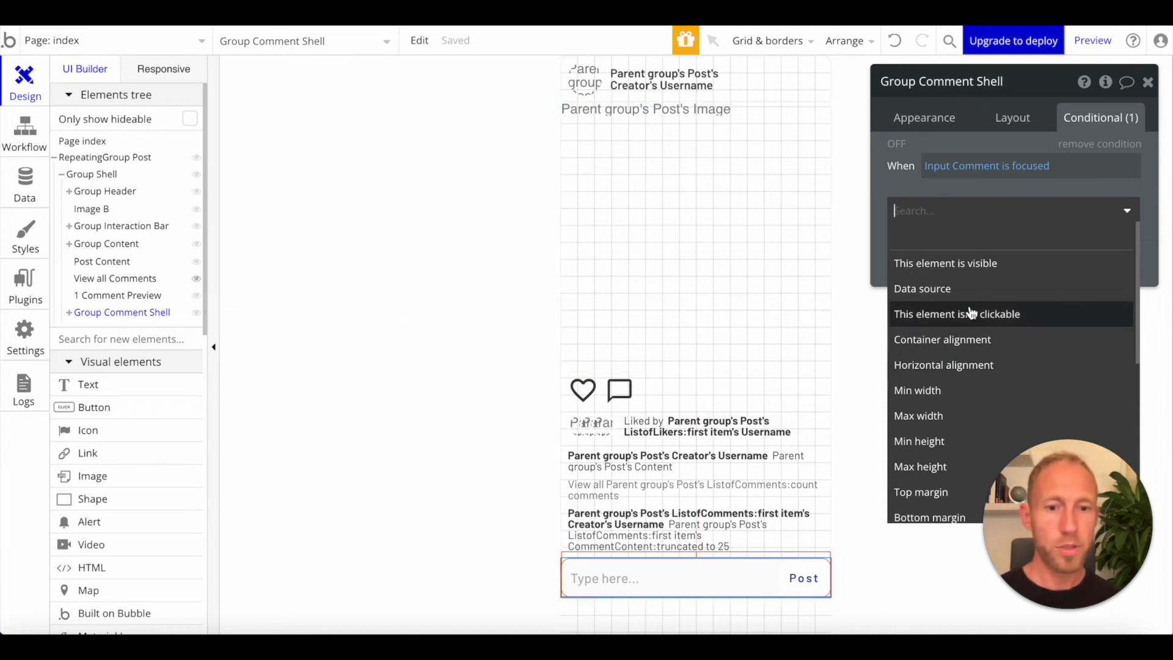
type("bo")
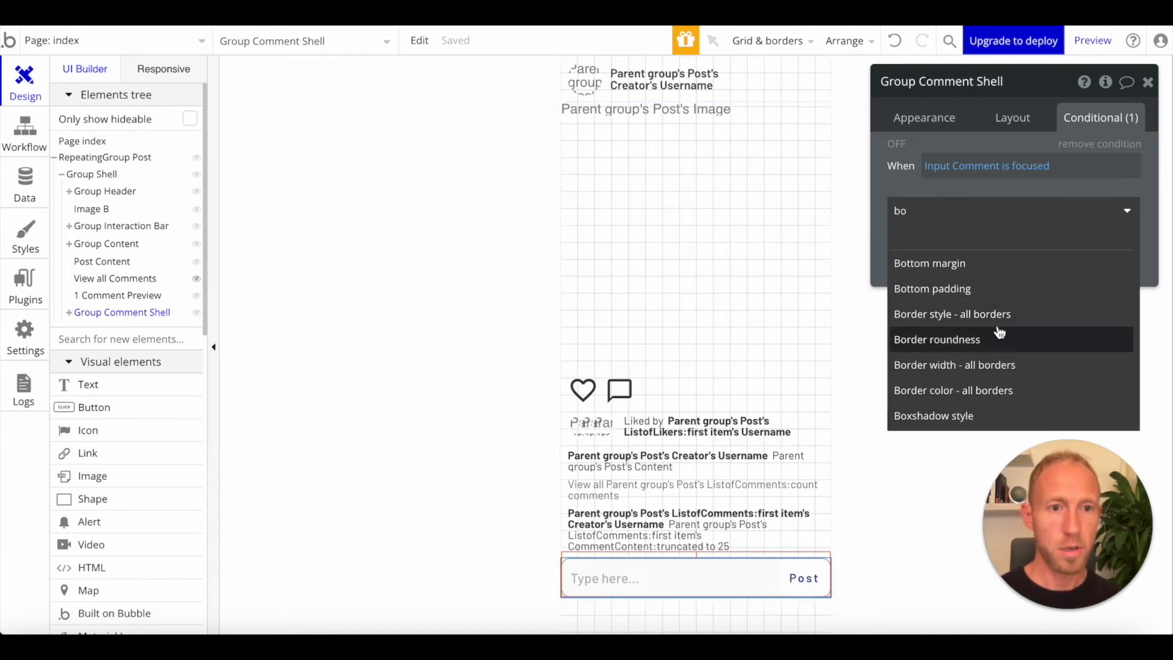
left_click(985, 389)
left_click(1031, 205)
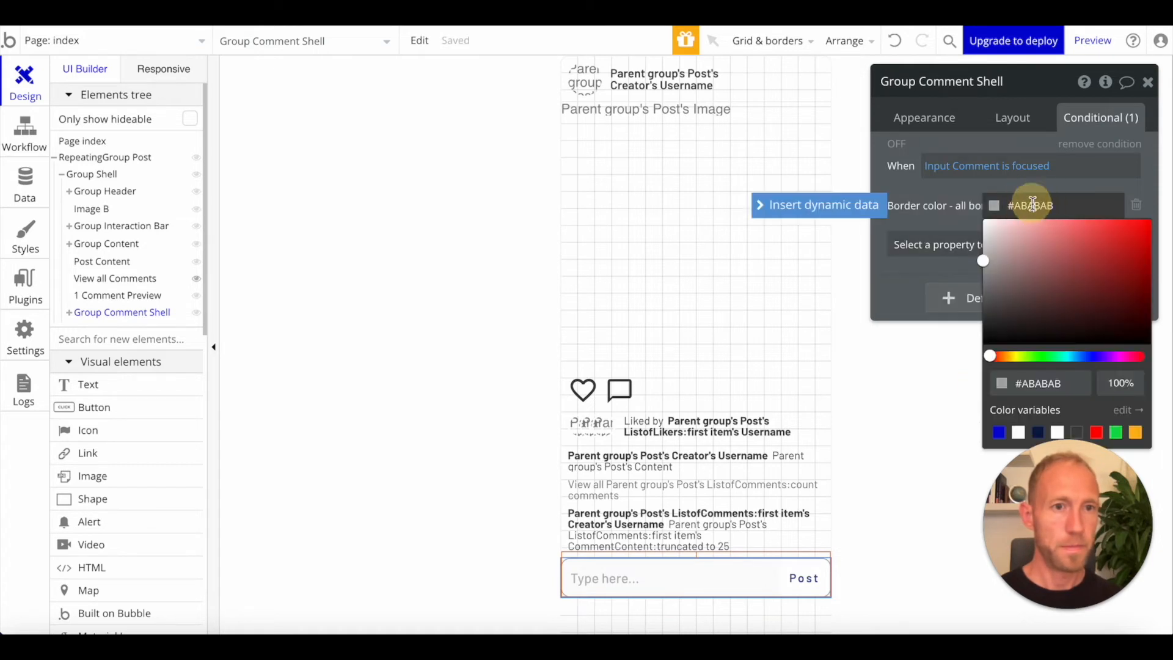
left_click(1087, 355)
left_click(1094, 234)
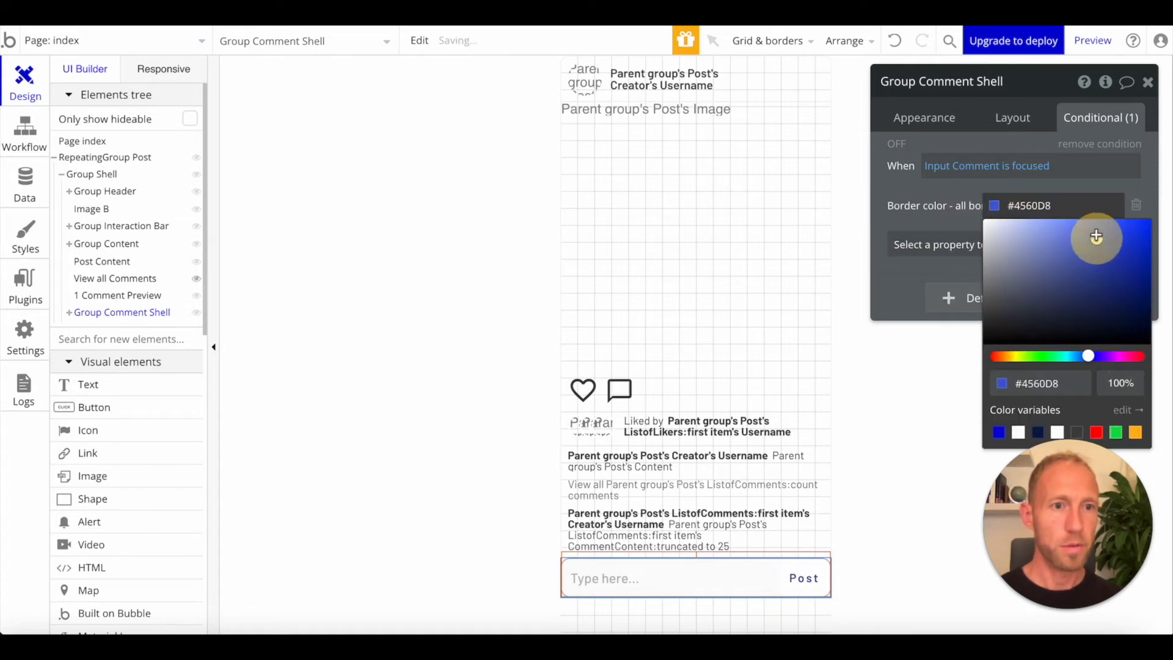
left_click_drag(1003, 446, 1000, 447)
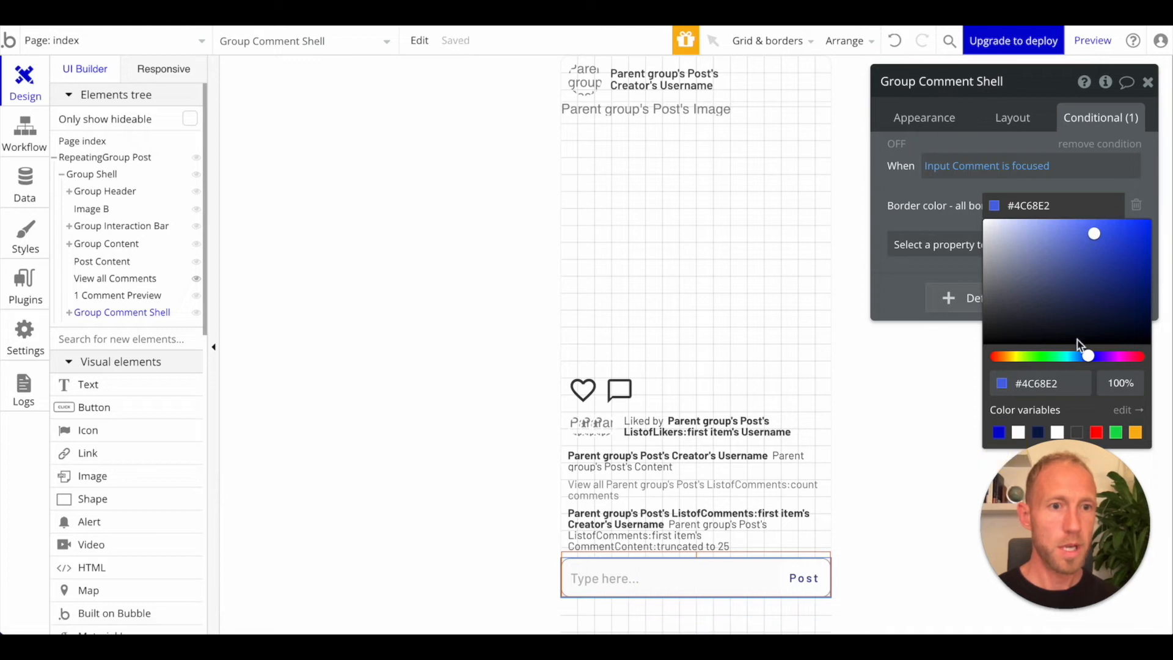
left_click(1087, 355)
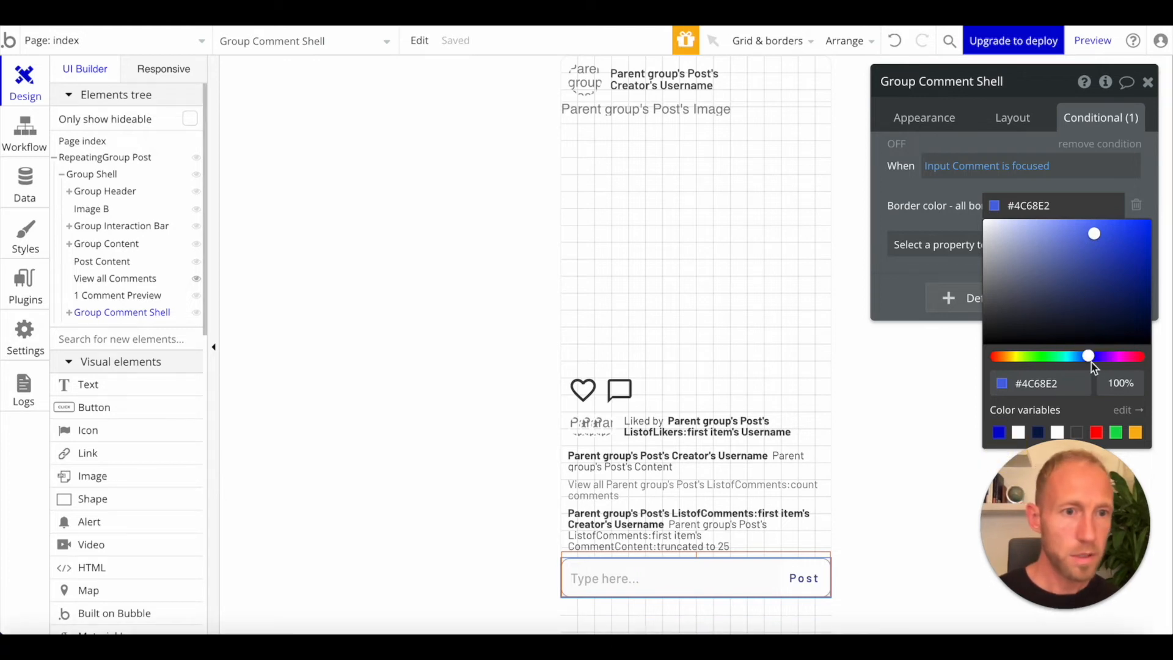
left_click(1076, 356)
left_click(1097, 231)
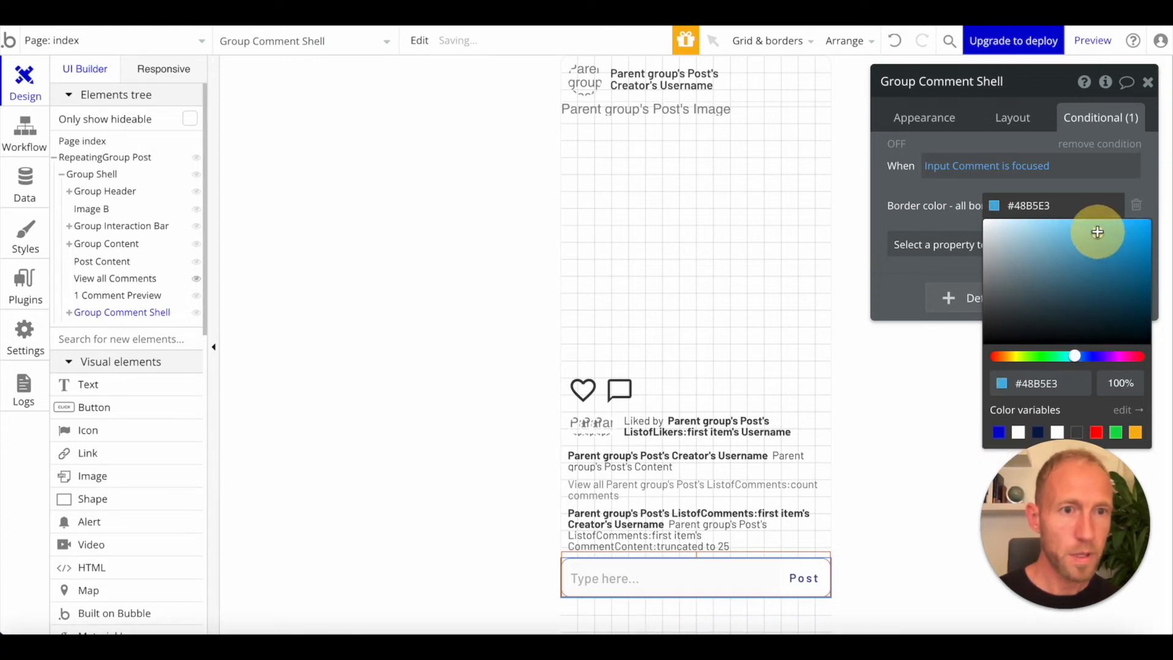
left_click(935, 192)
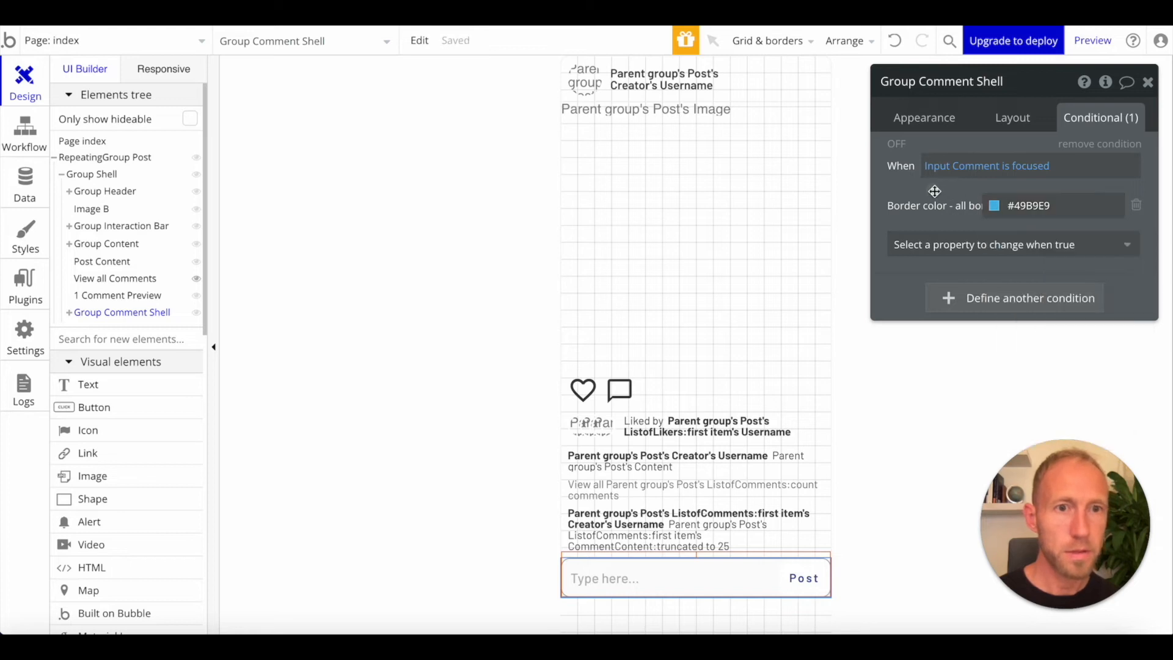
Add the all-borders width property to Group Comment Shell's focused condition and set it to 2
left_click(982, 244)
type("bor")
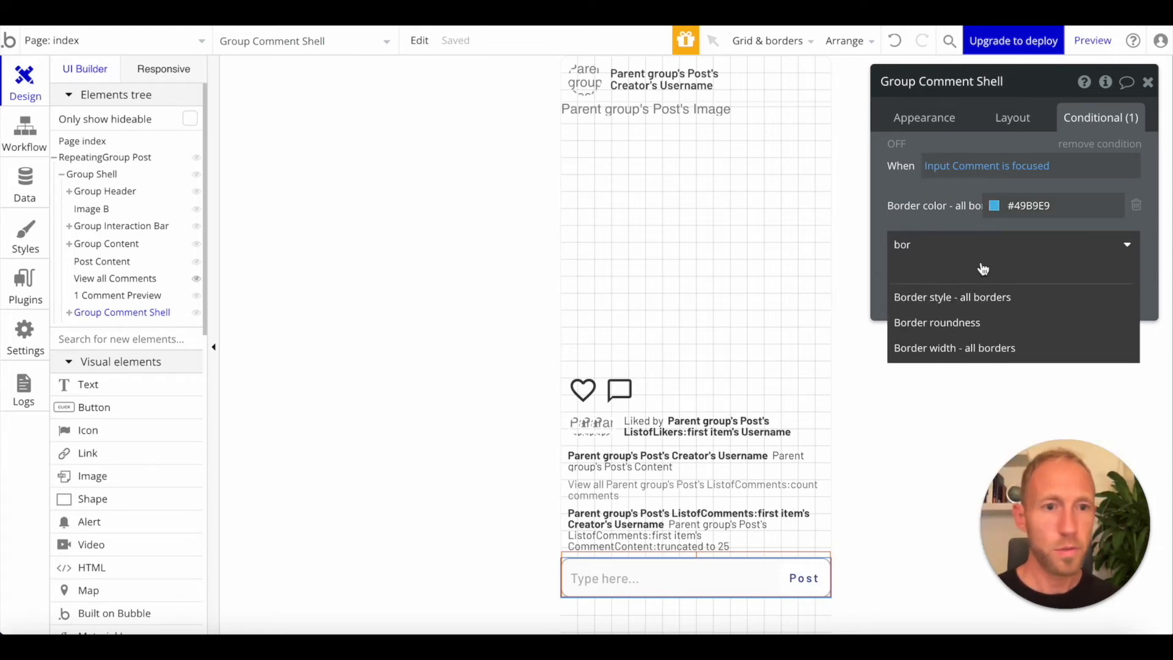
left_click(971, 347)
left_click(1089, 240)
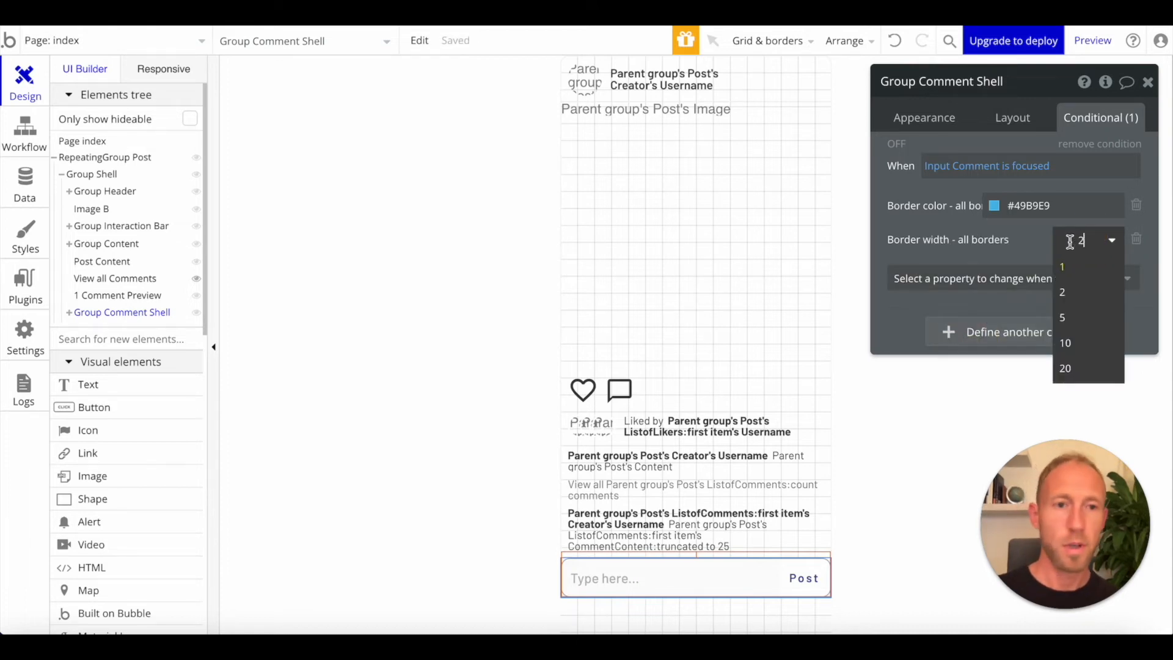
left_click(1064, 292)
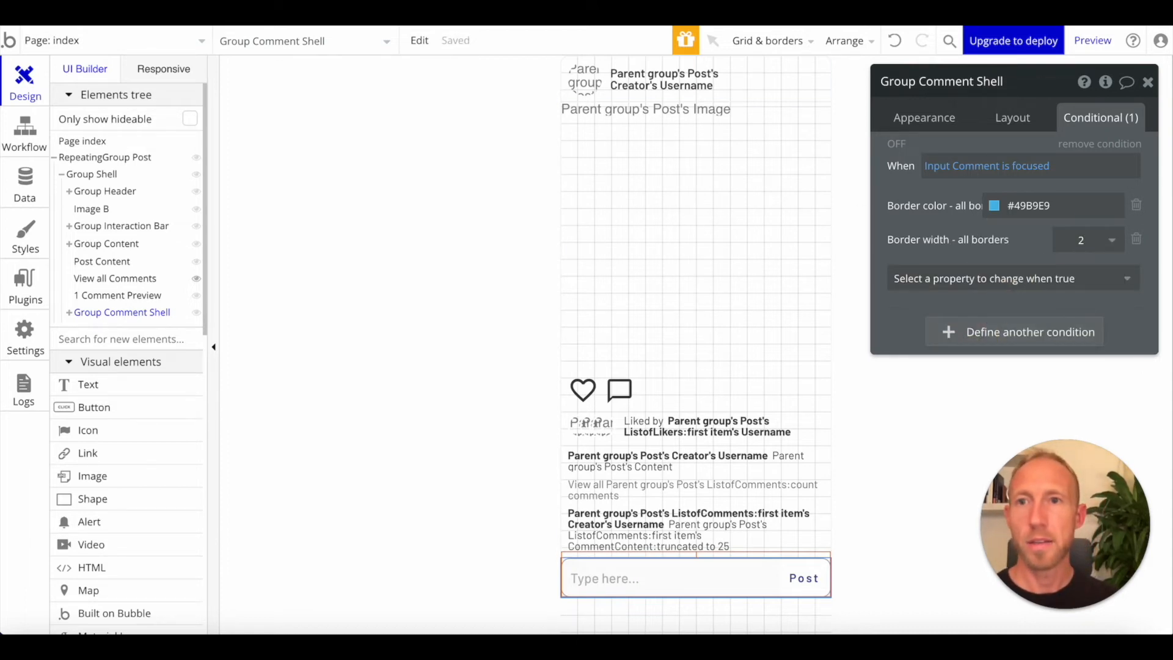
Load the latest version in the mobile preview, test the first post's comment icon, and check the comment boxes across the feed
left_click(272, 13)
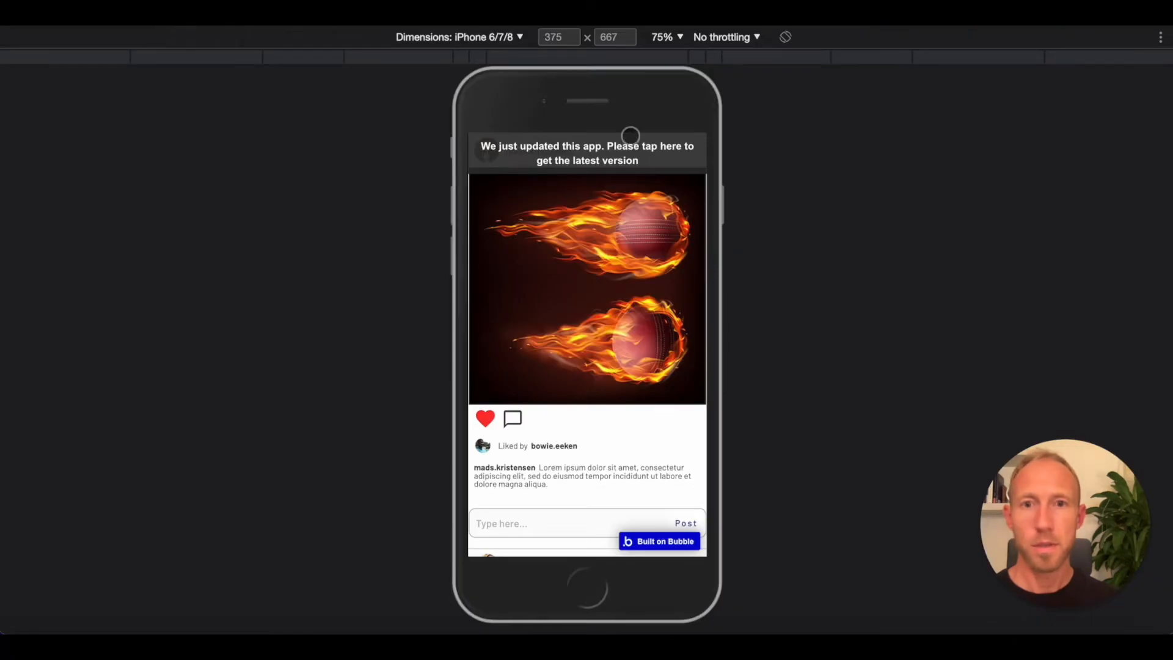
left_click(613, 141)
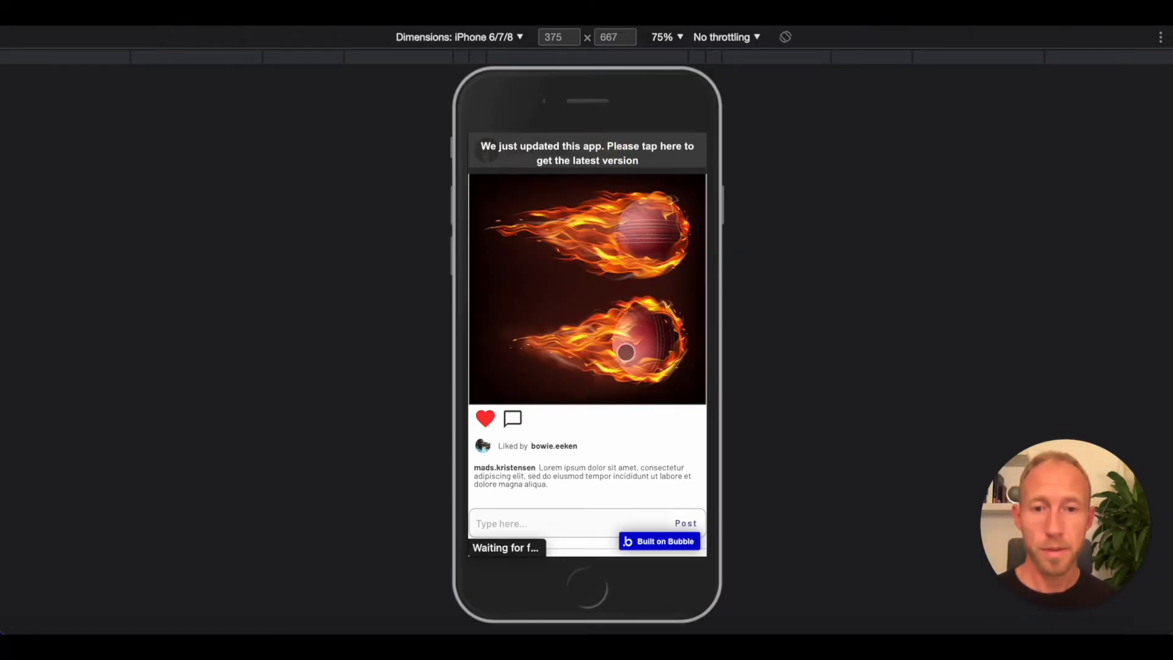
left_click(517, 421)
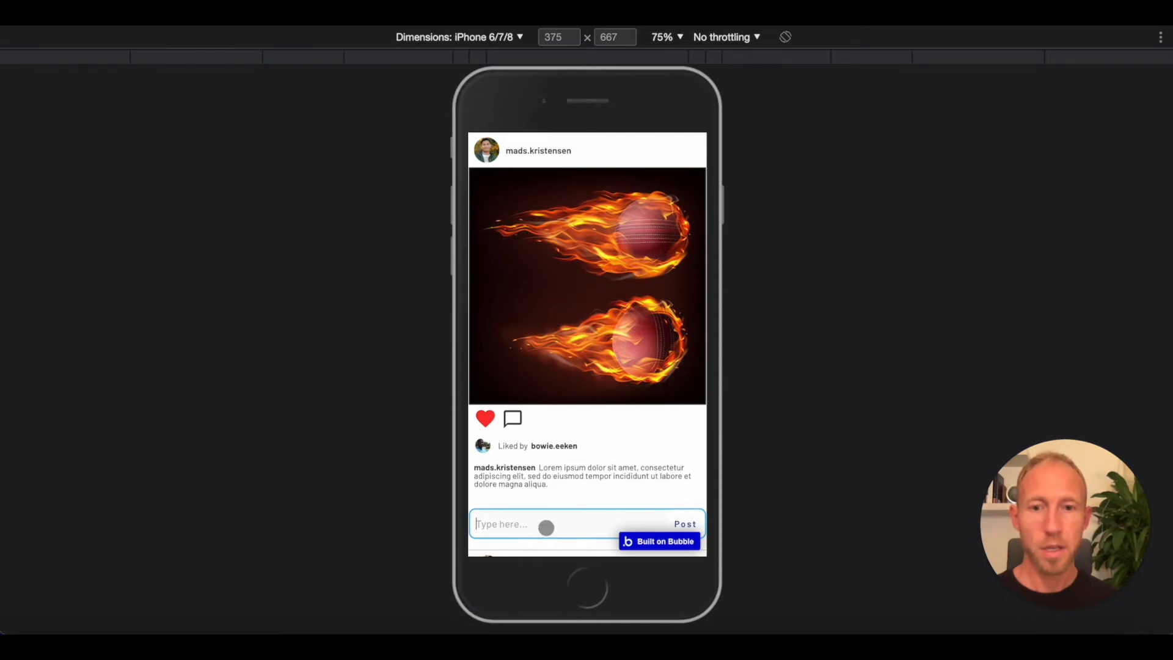
scroll(620, 418, "down", 9)
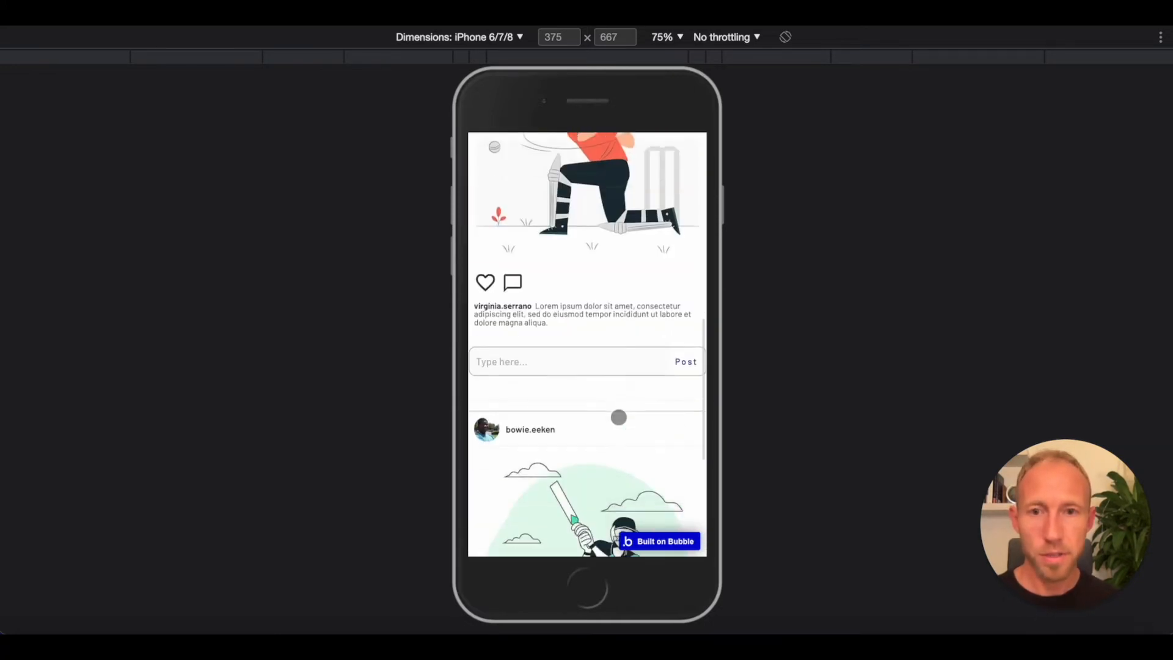
scroll(619, 417, "up", 7)
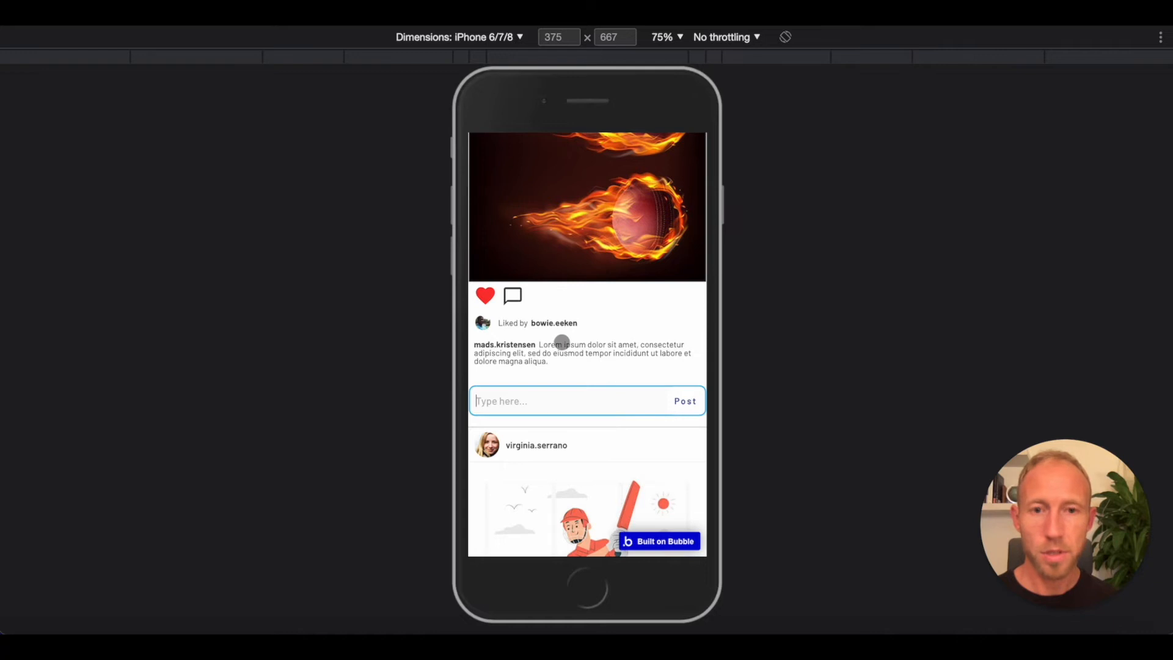
scroll(561, 341, "up", 1)
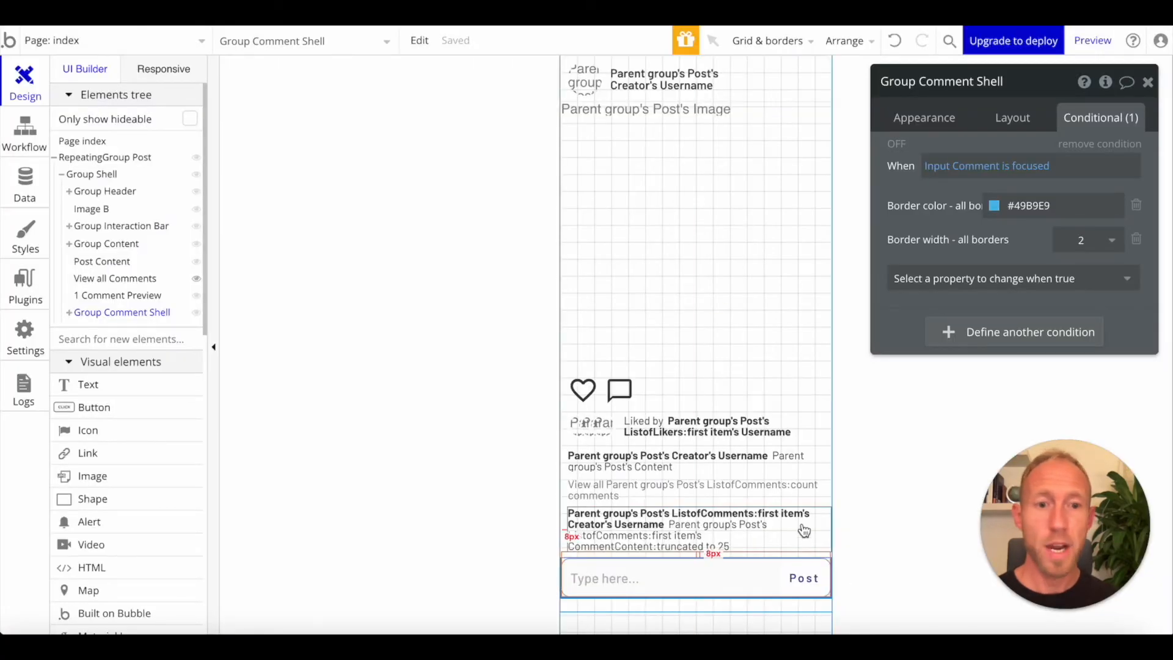
Create a workflow for the comment box's Post button and add a "Create a new thing" action to it
left_click(803, 579)
left_click(941, 122)
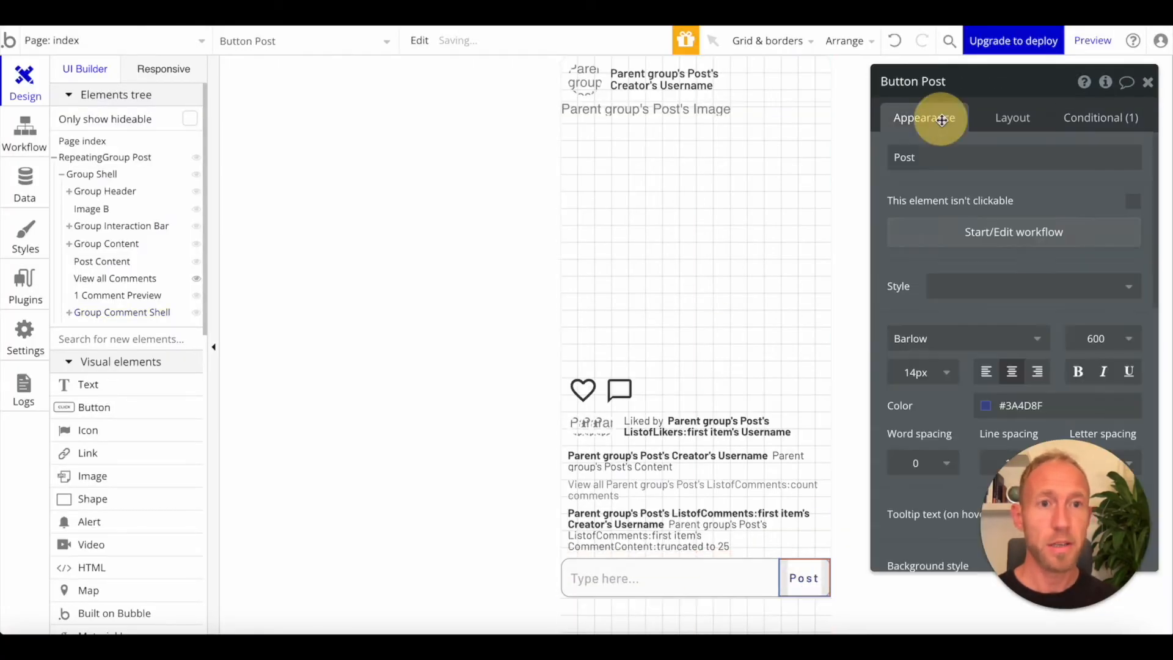
left_click(973, 238)
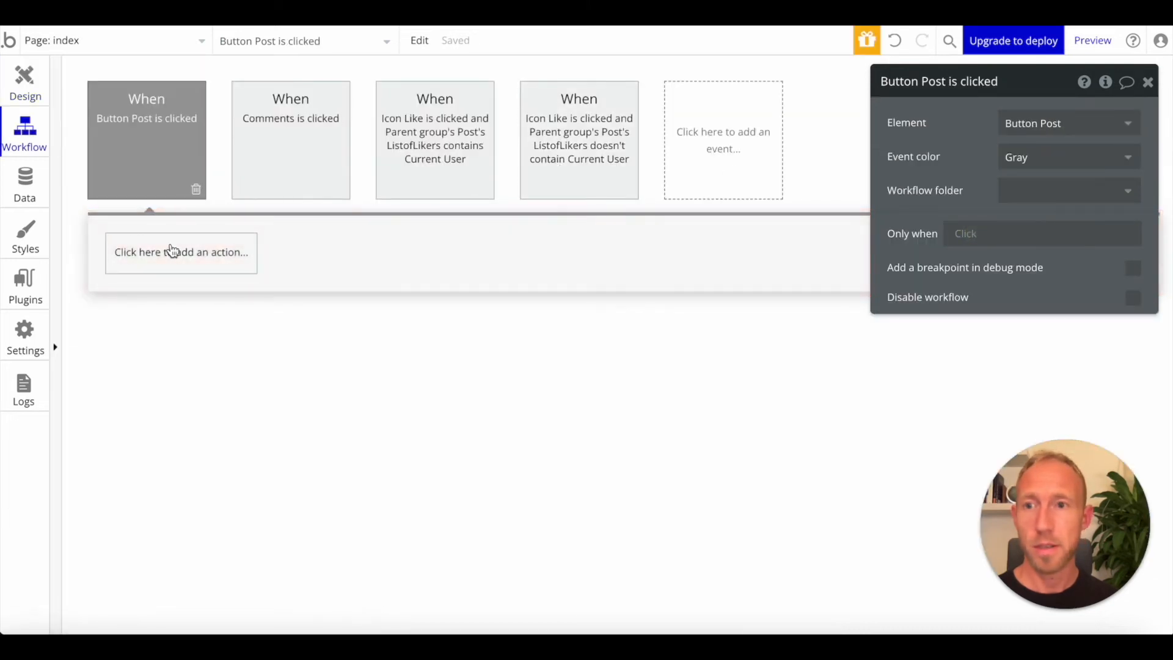
left_click(170, 255)
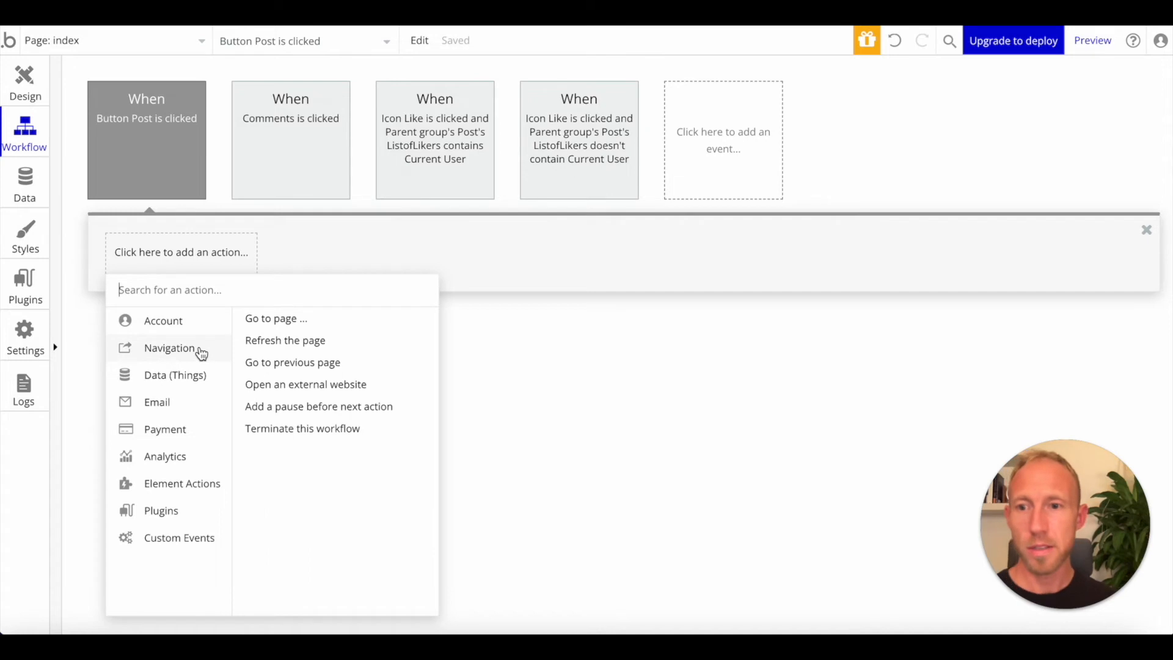
mouse_move(204, 374)
left_click(304, 320)
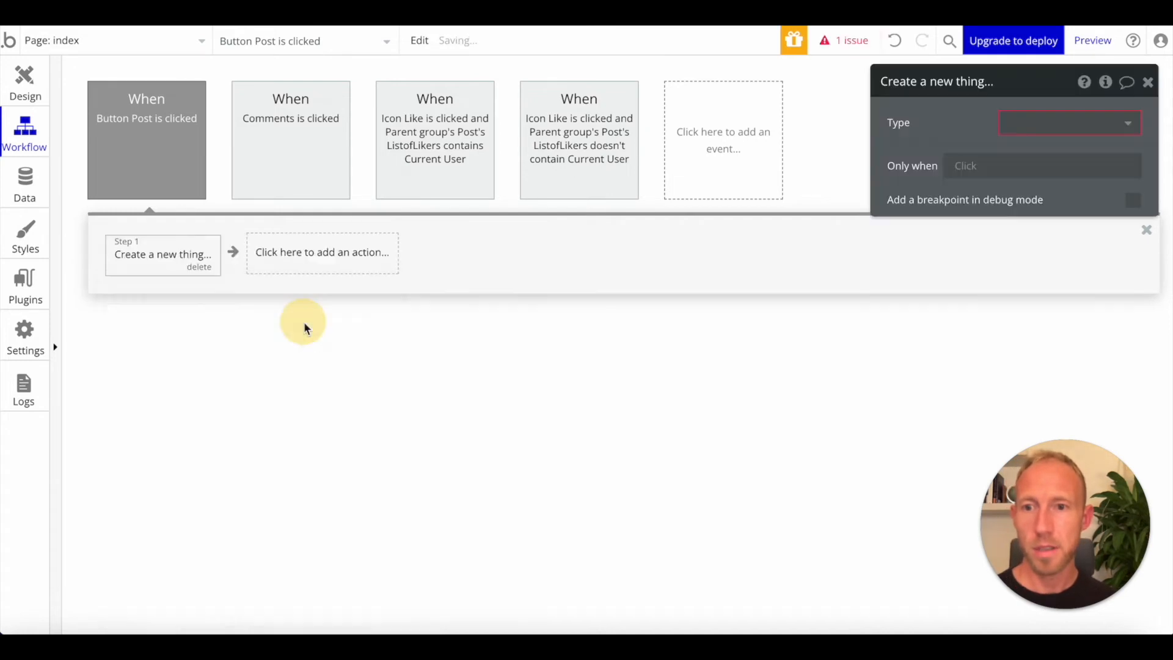
Set the new thing's type to Comment and fill its CommentContent field with Input Comment's value
left_click(1094, 122)
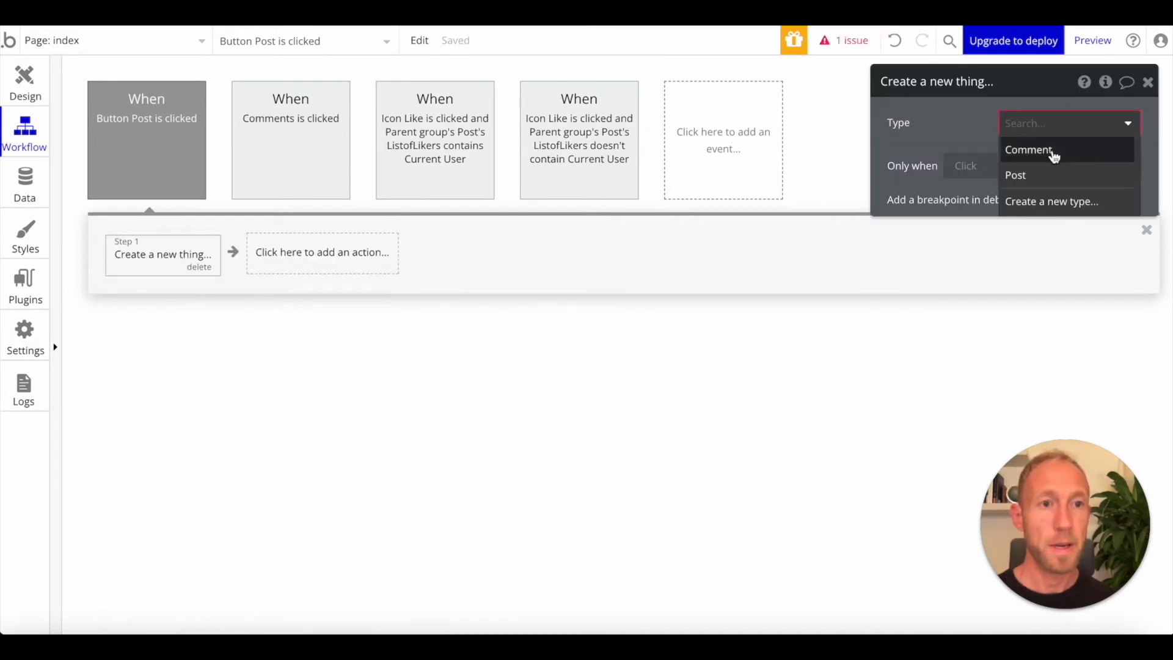
left_click(1043, 156)
left_click(1008, 167)
left_click(911, 163)
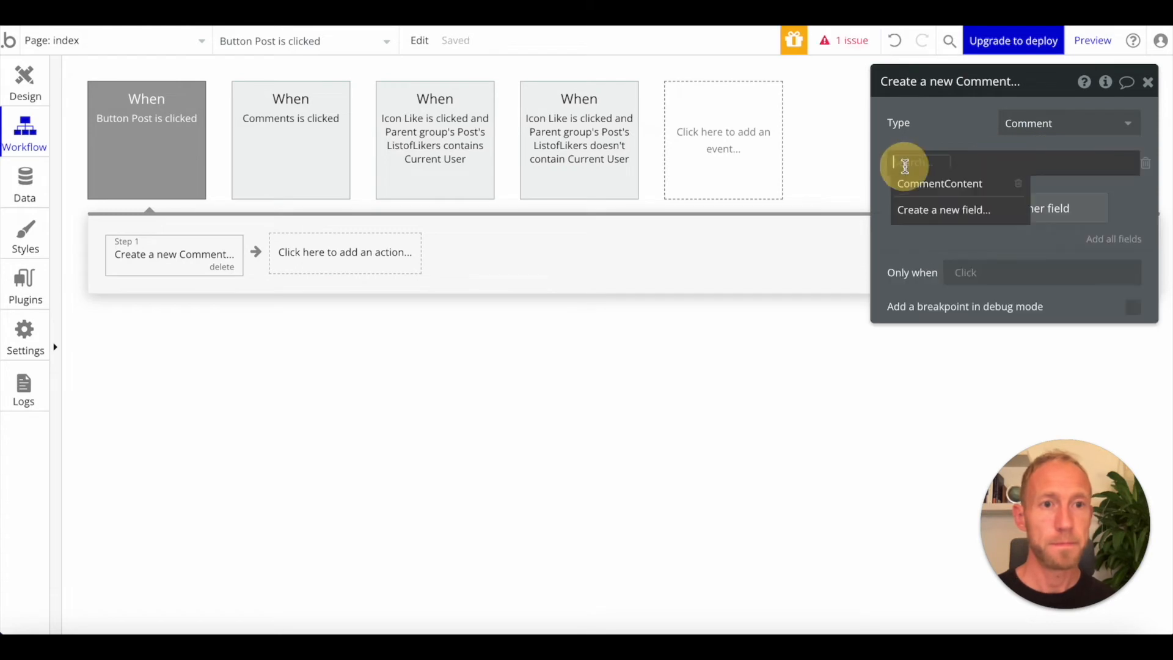
left_click(923, 185)
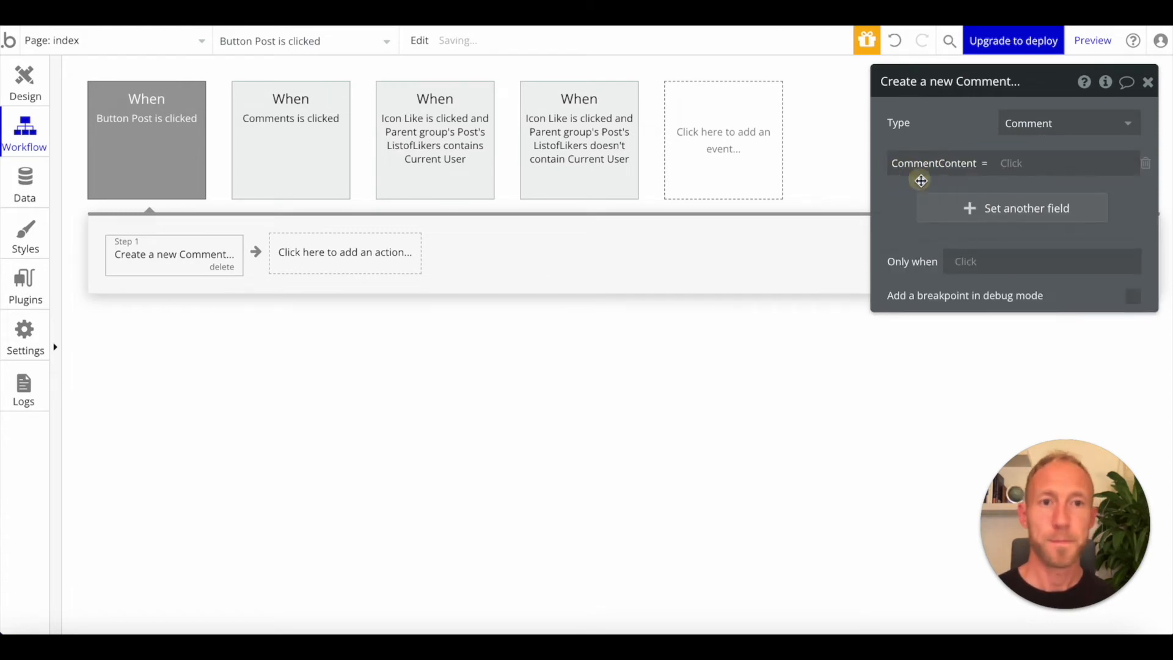
left_click(1023, 165)
type("comm")
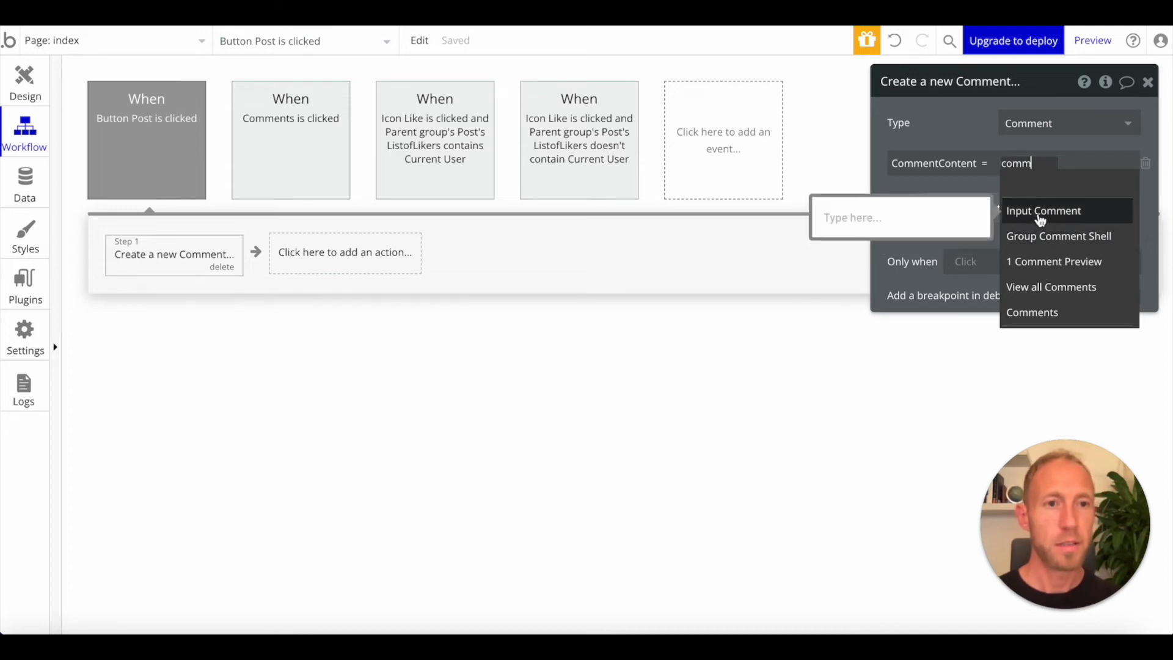
left_click(1041, 220)
left_click(1052, 183)
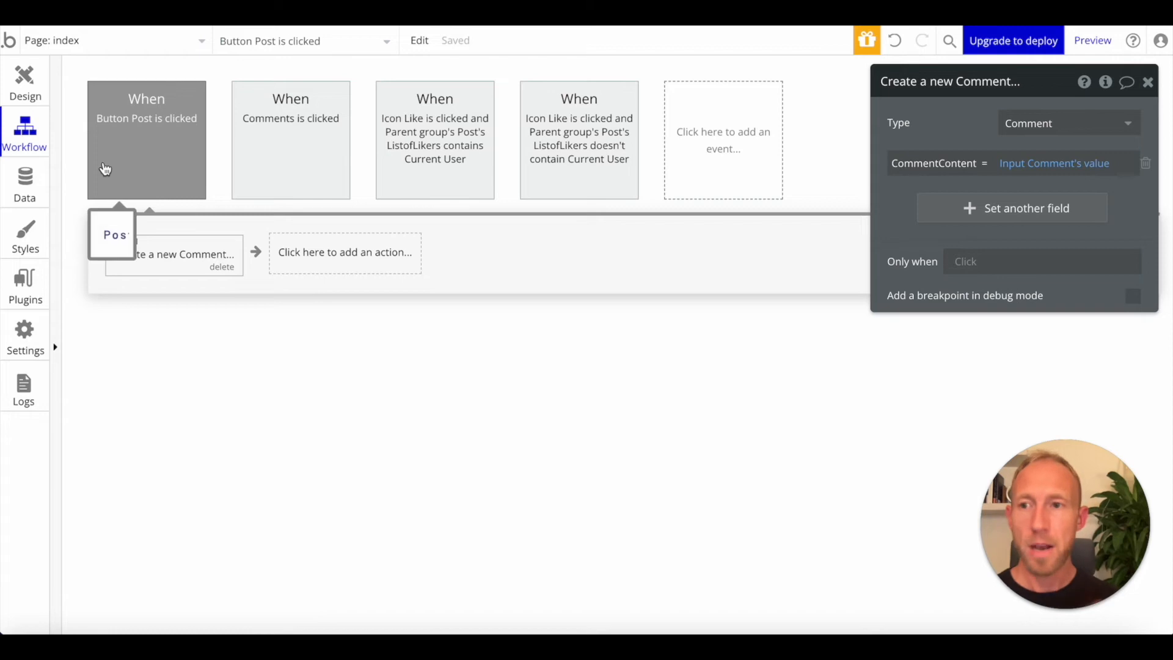
Add a field named ListofComments to the User data type, of type Comment and storing a list of multiple entries
left_click(35, 183)
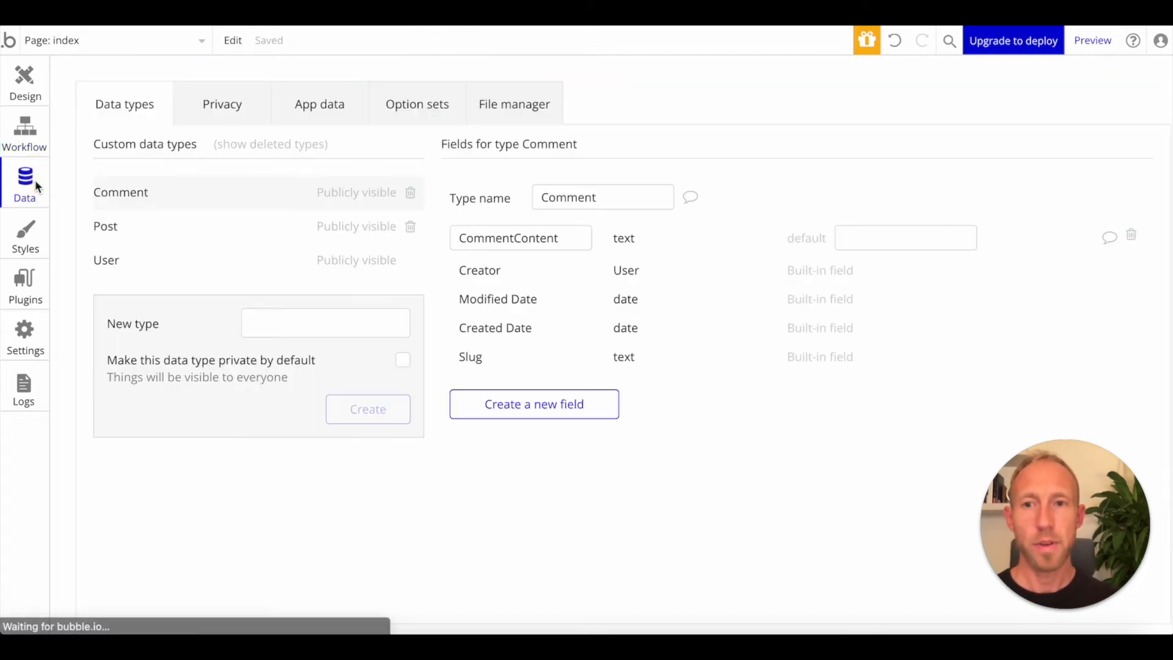
left_click(189, 257)
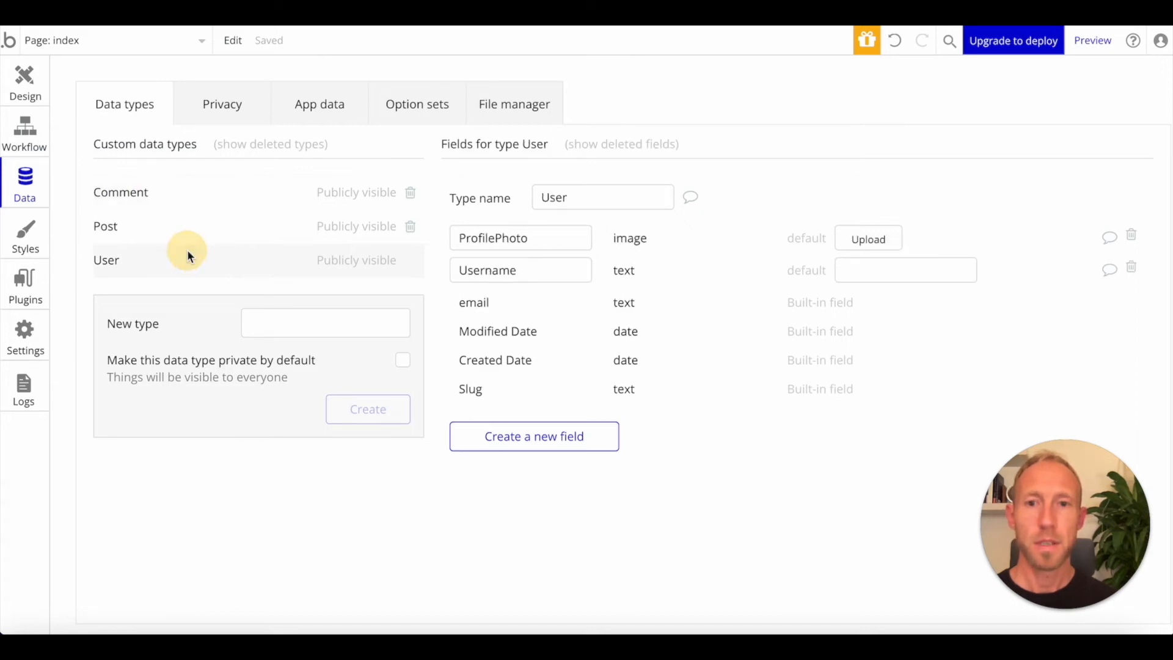
left_click(539, 451)
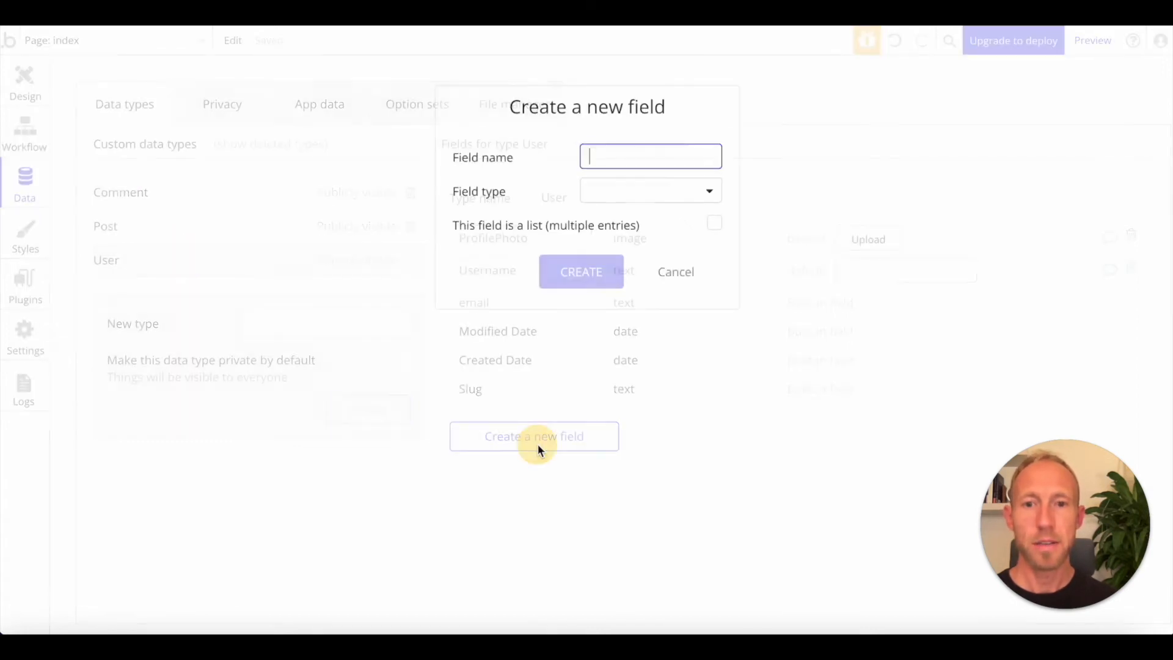
left_click(638, 194)
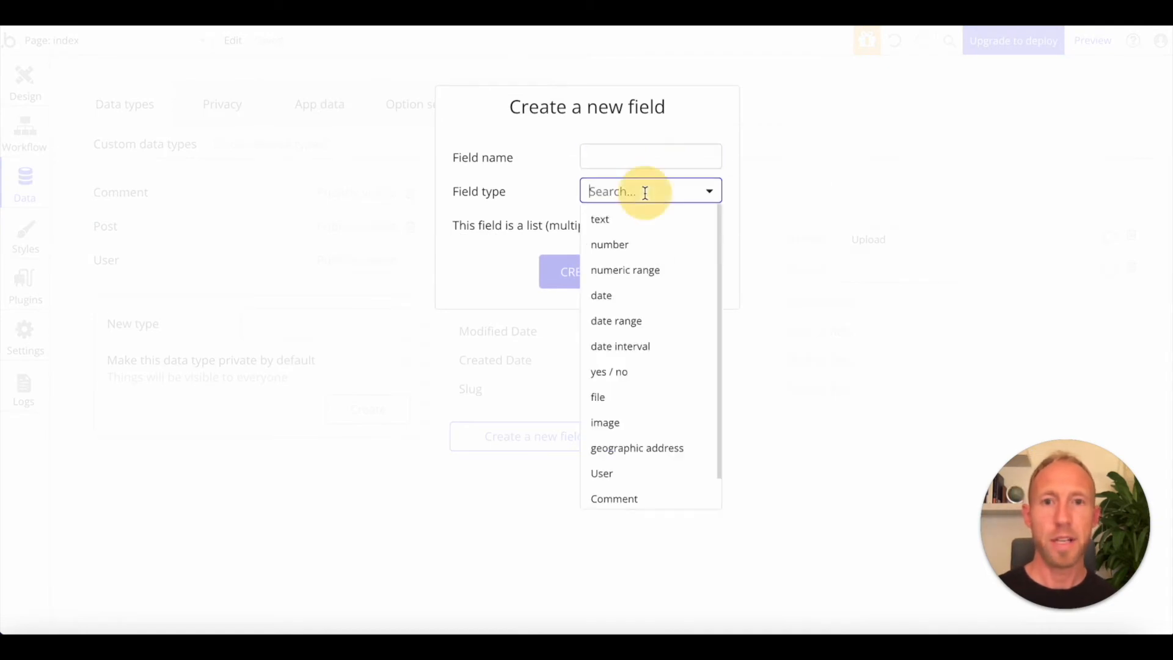
left_click(648, 495)
left_click(627, 166)
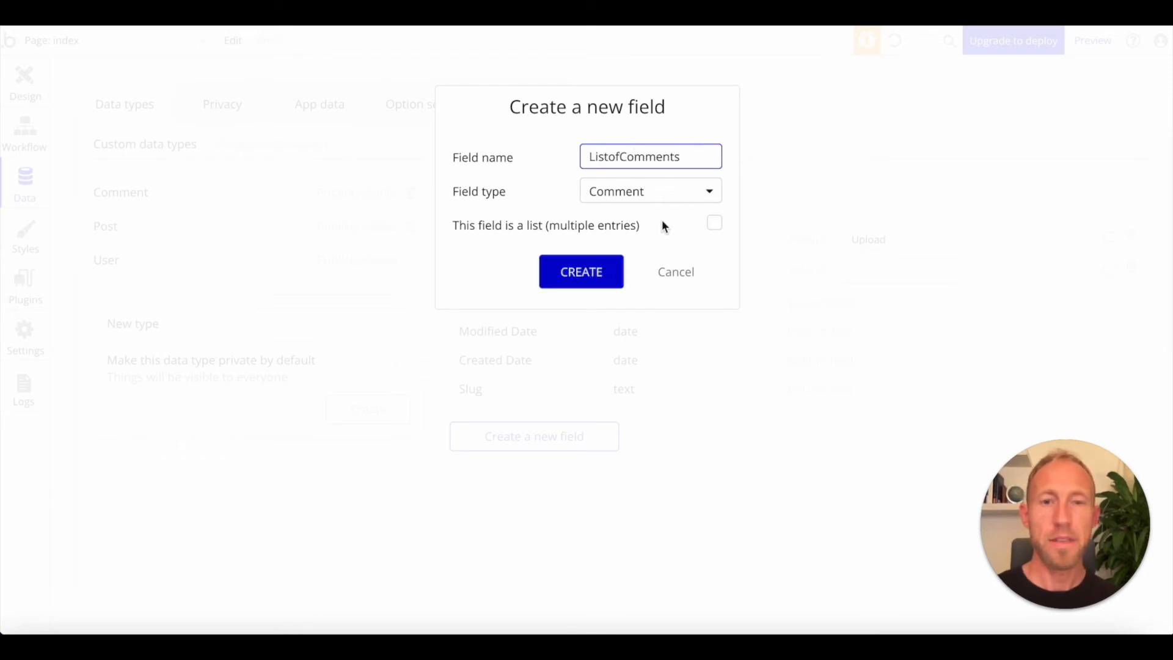
left_click(714, 224)
left_click(619, 269)
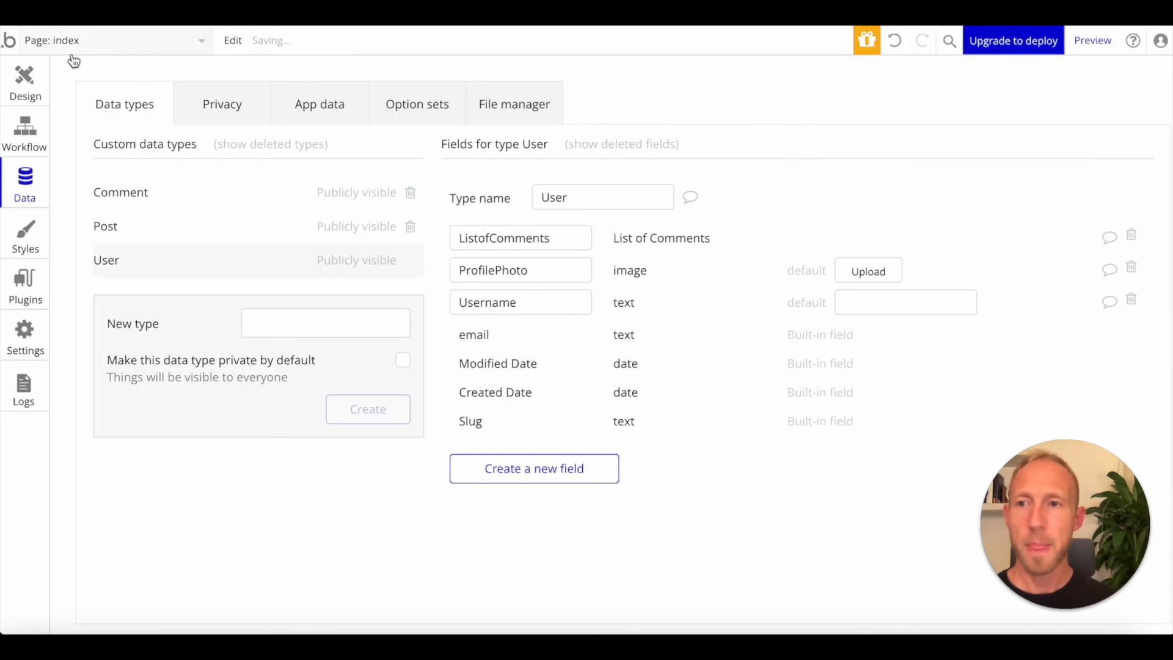
Add a "Make changes to current user" action as the second step of the Post button's workflow
left_click(25, 83)
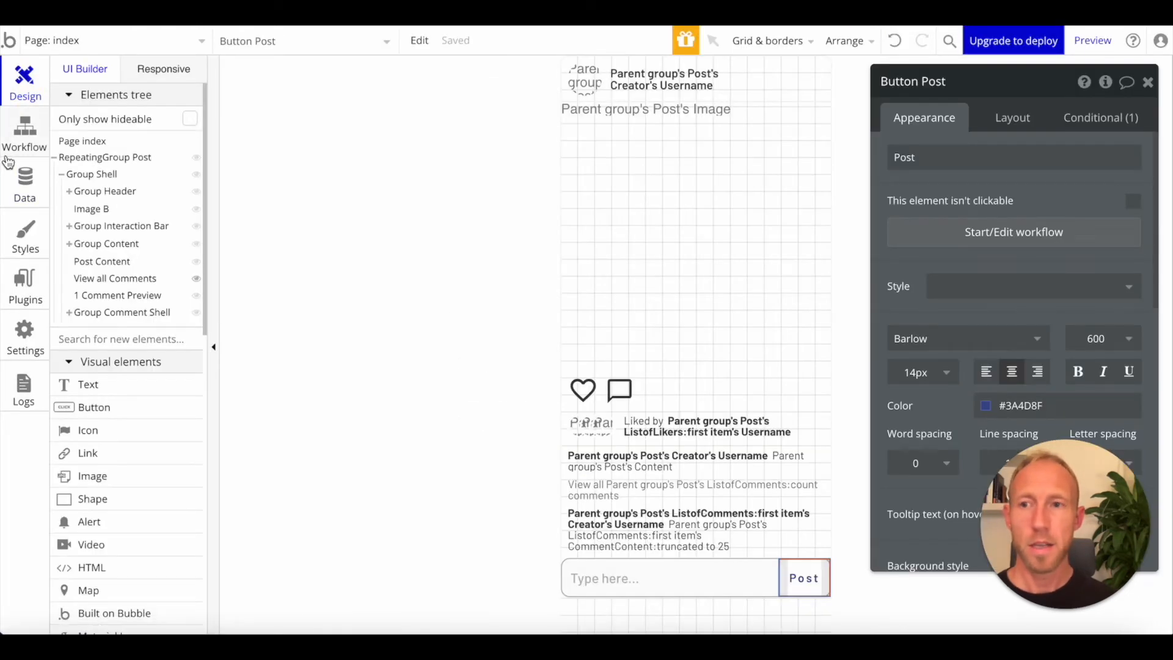
left_click(25, 132)
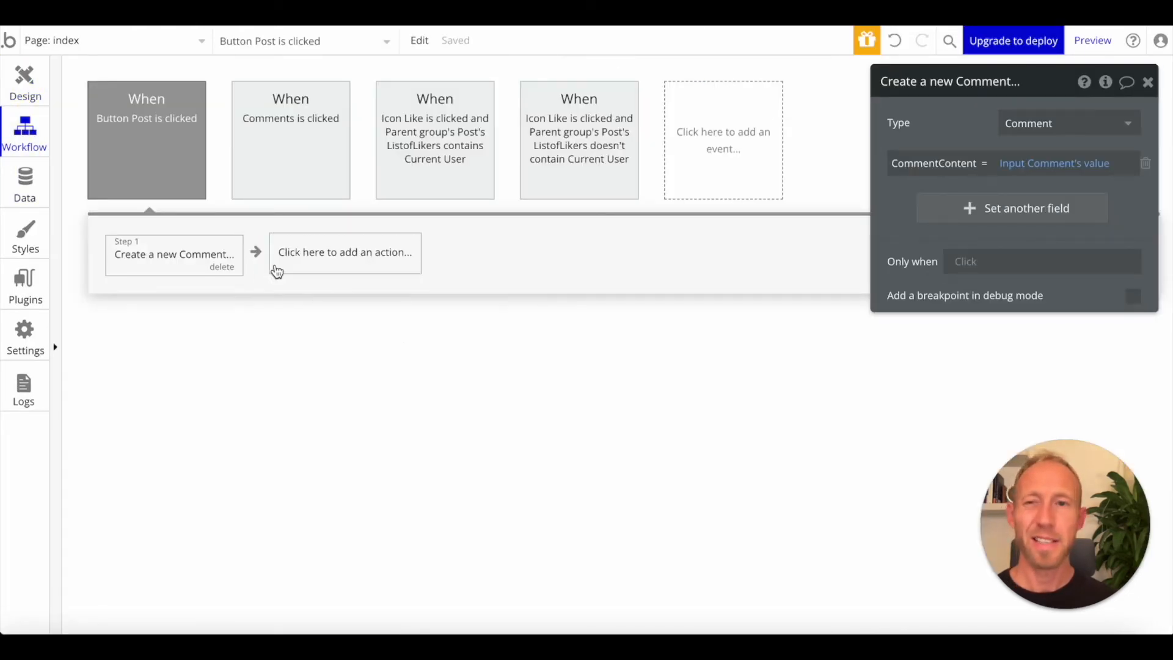
left_click(346, 253)
mouse_move(362, 544)
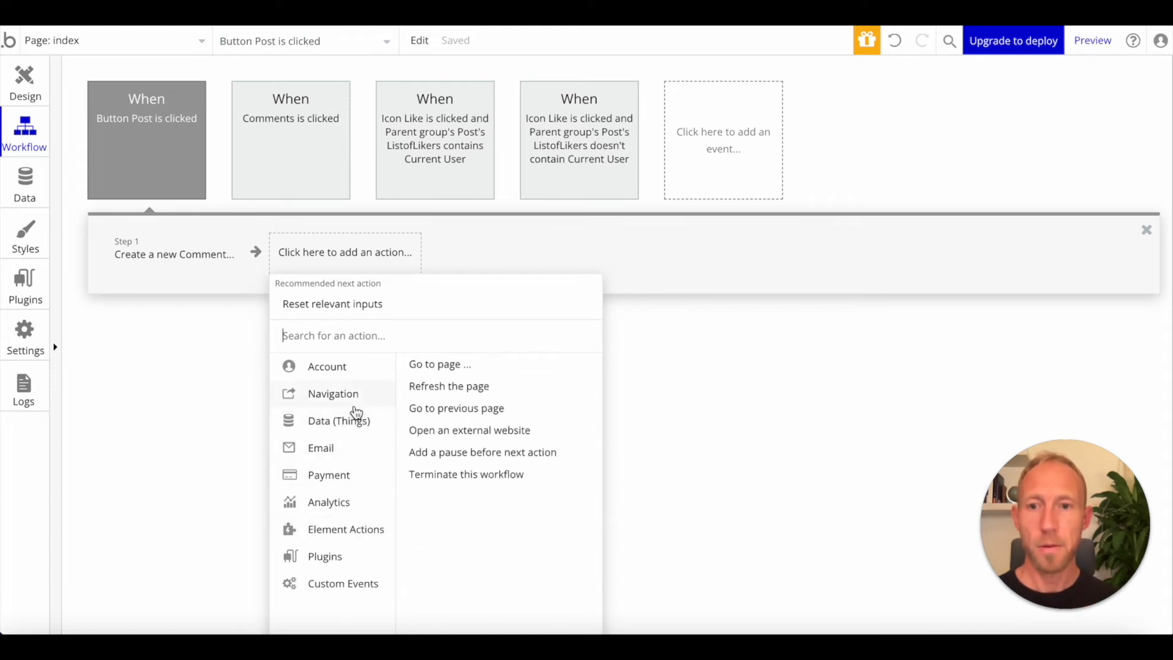
mouse_move(356, 423)
mouse_move(361, 374)
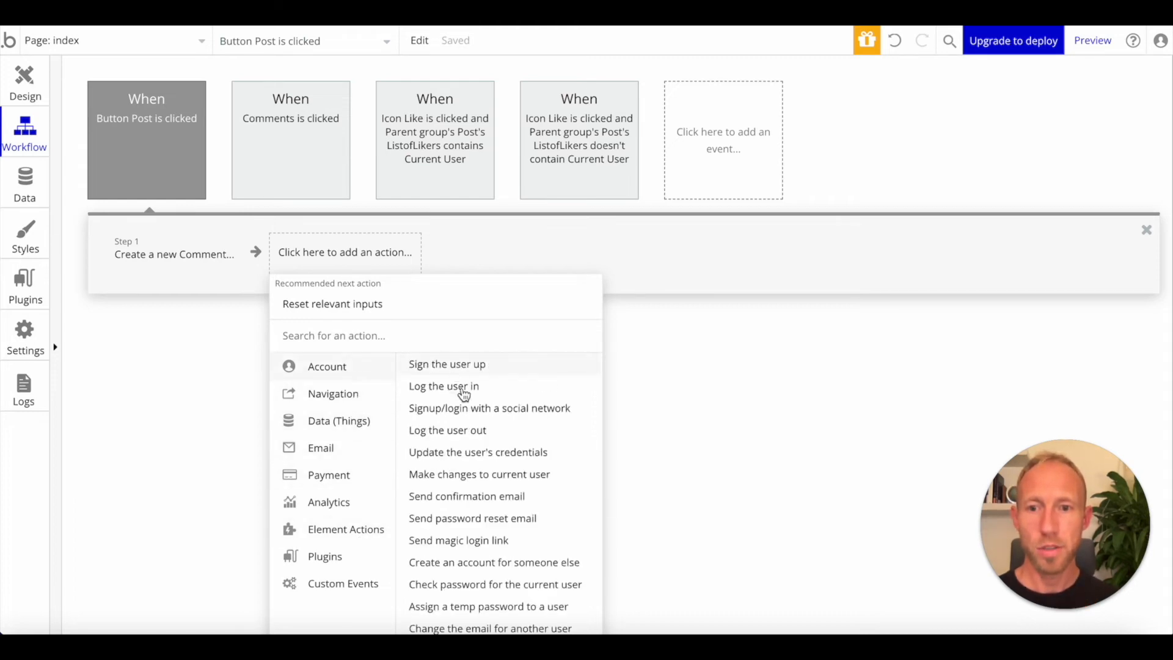
left_click(488, 483)
Have the current user's ListofComments add the result of step 1, the newly created comment
left_click(1029, 137)
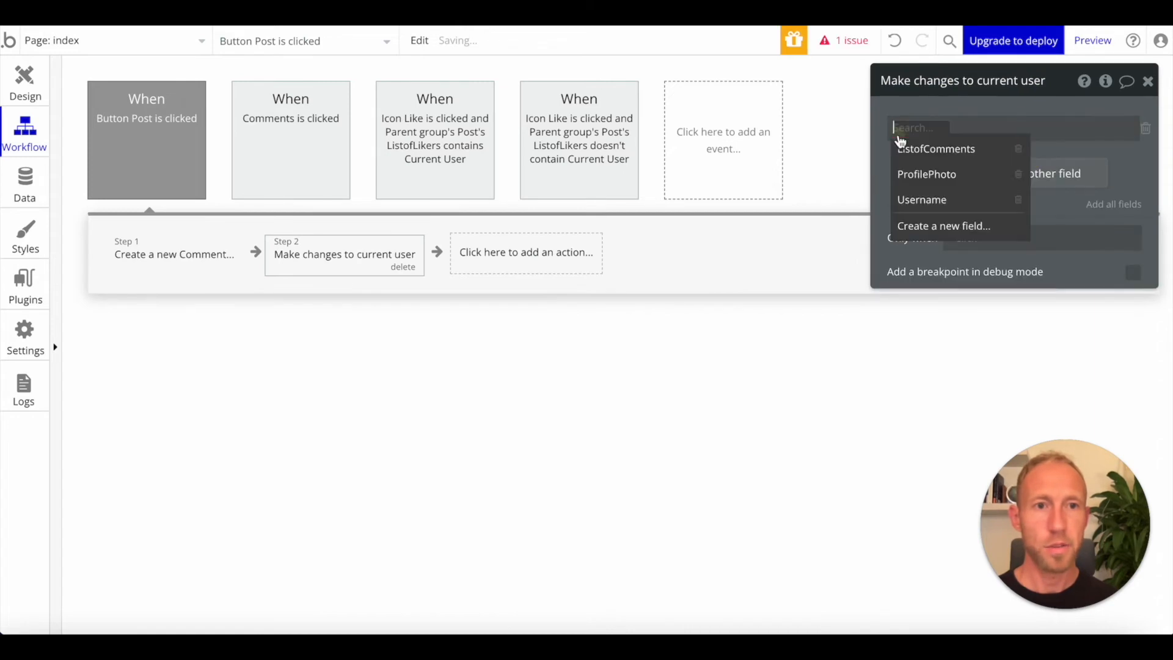
left_click(933, 148)
left_click(989, 127)
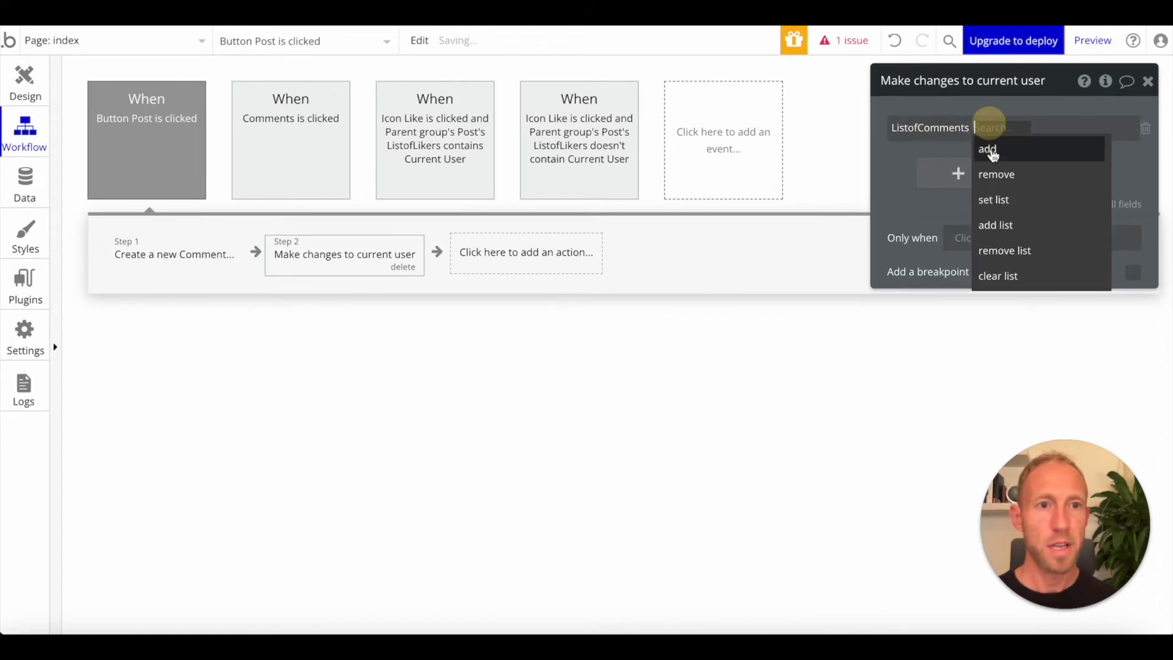
left_click(996, 152)
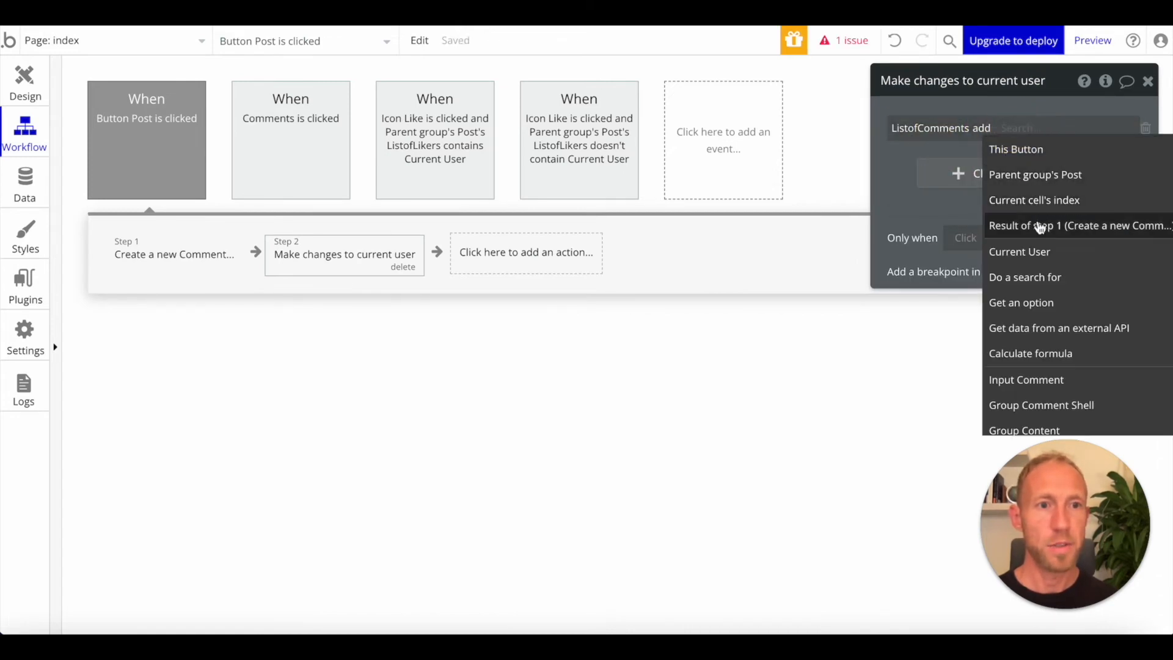
left_click(1032, 225)
left_click(193, 256)
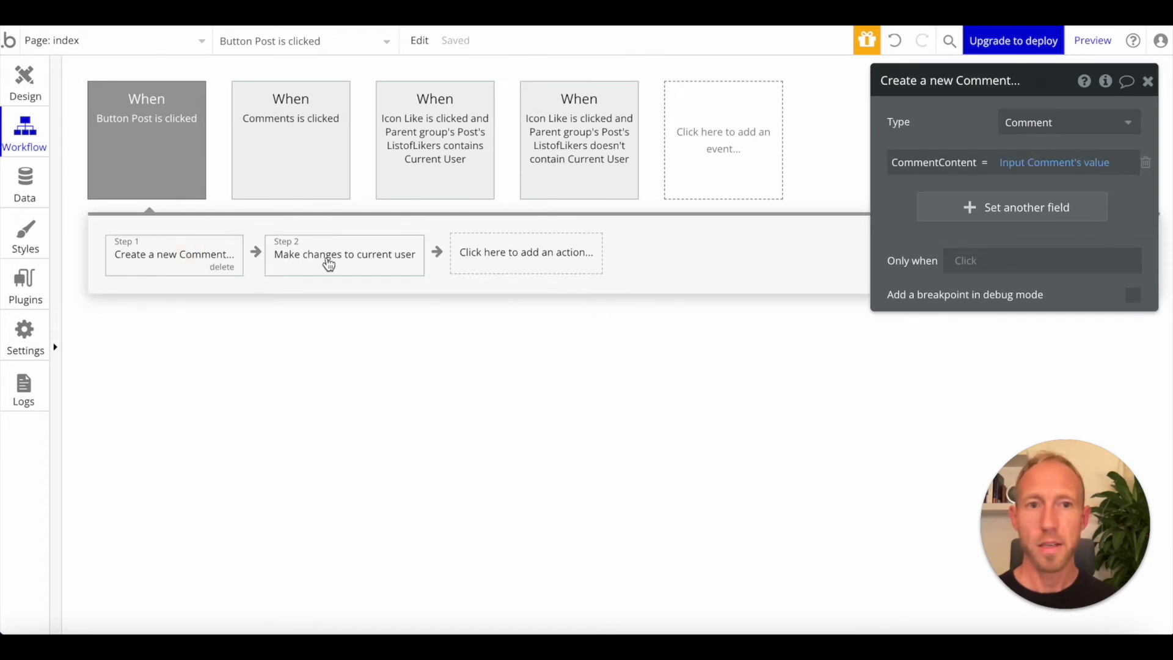
left_click(329, 262)
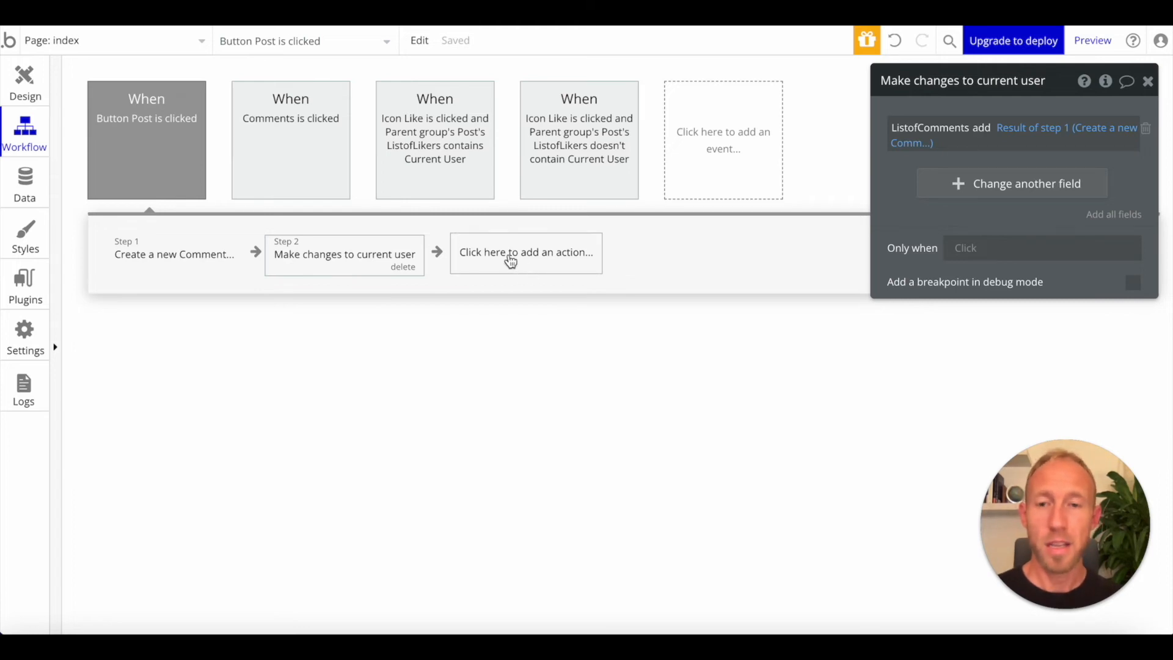
Load the latest version in the mobile preview and like the second post, the one with the batsman illustration
left_click_drag(904, 185, 883, 213)
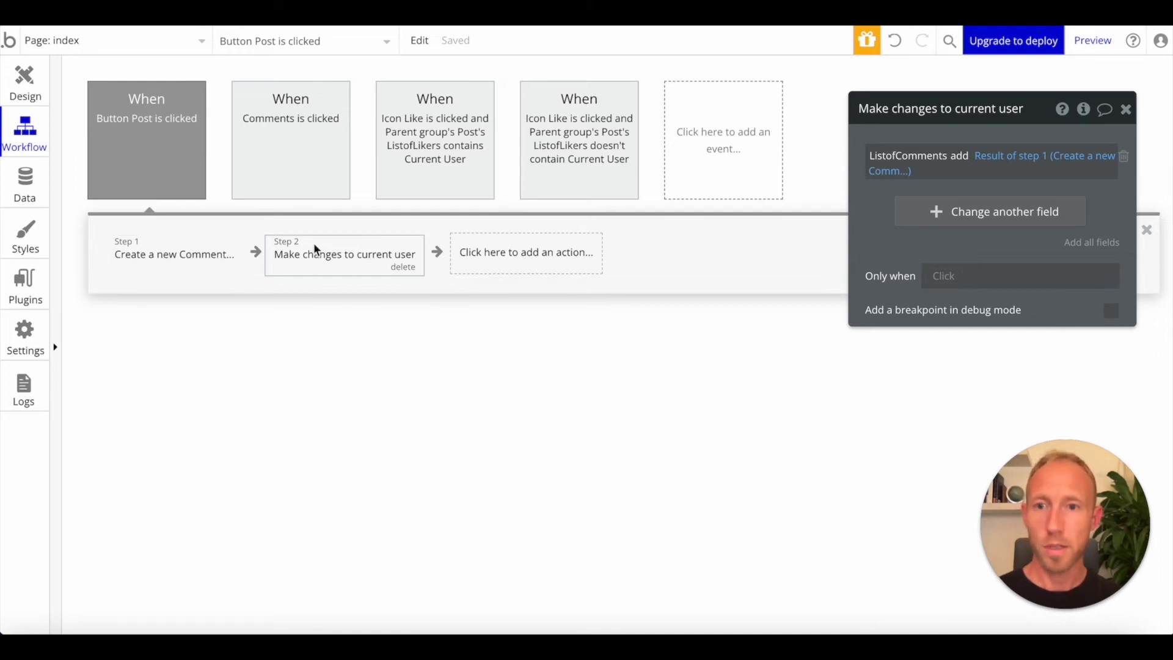
left_click(24, 78)
key("ctrl+Tab")
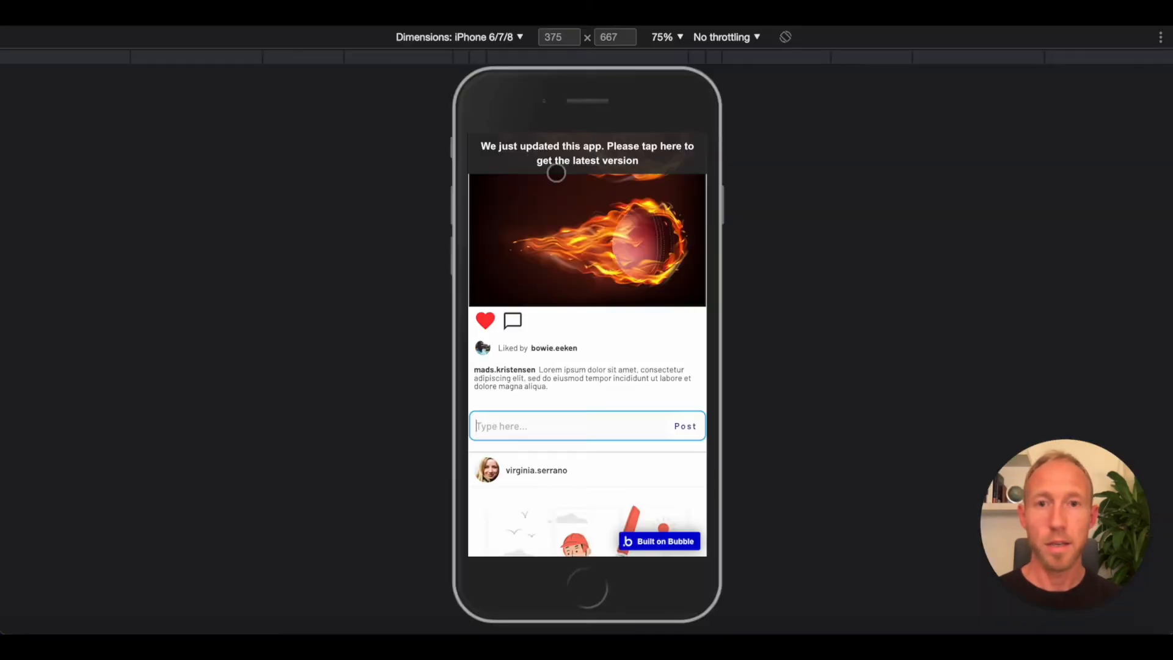
left_click(585, 153)
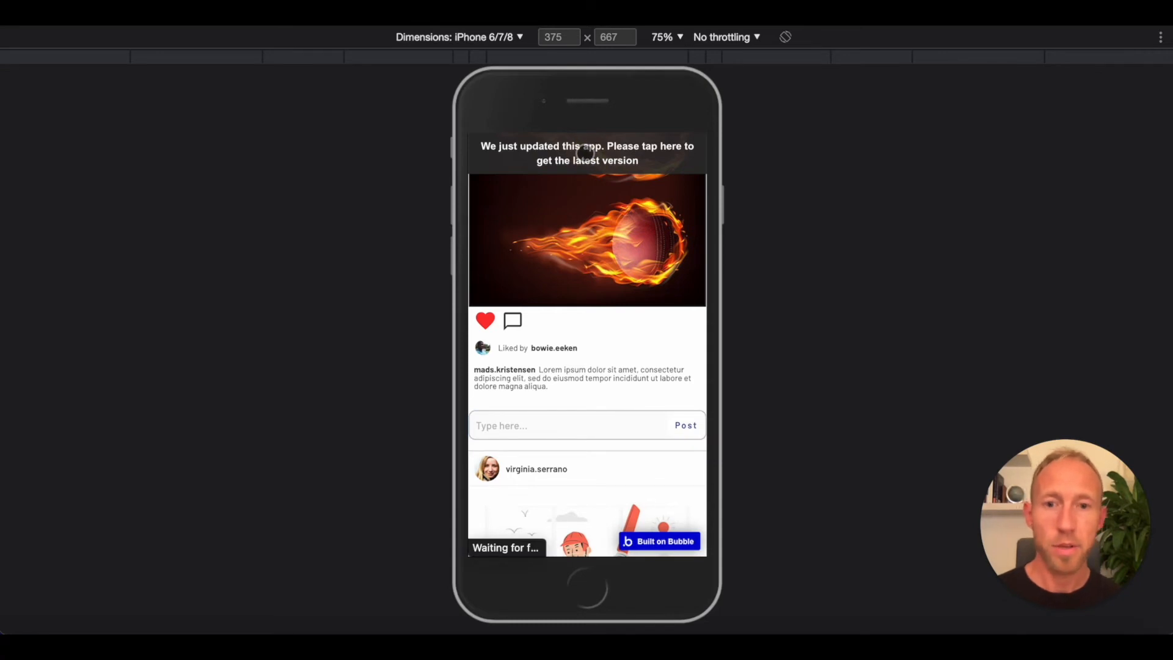
scroll(646, 389, "down", 2)
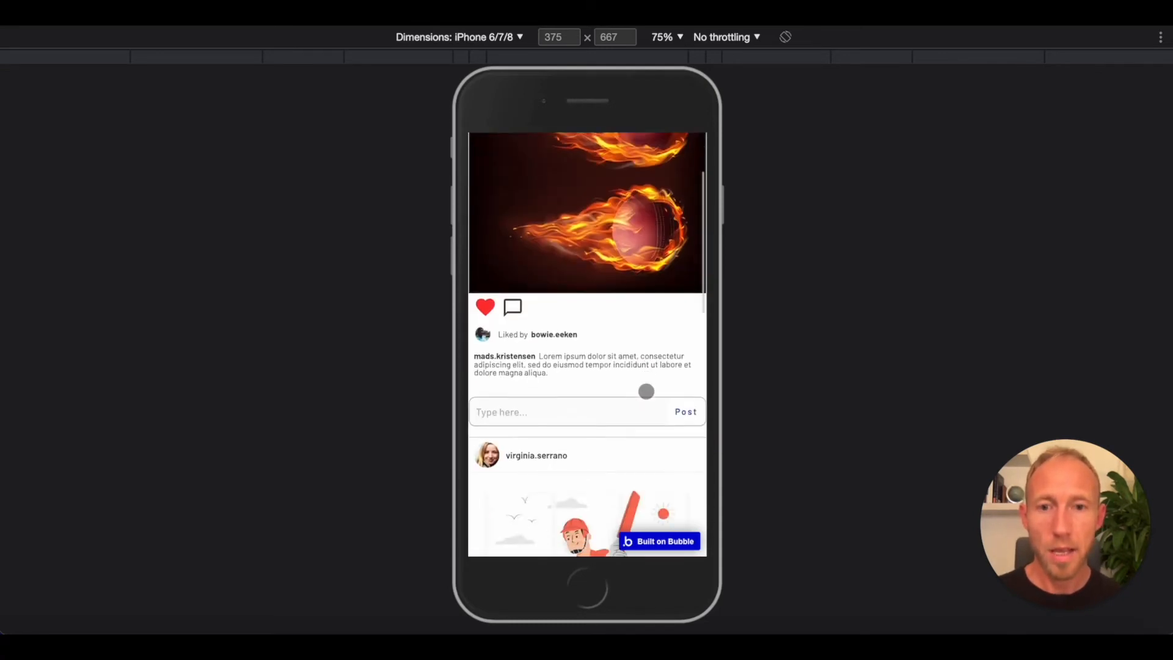
scroll(577, 336, "down", 8)
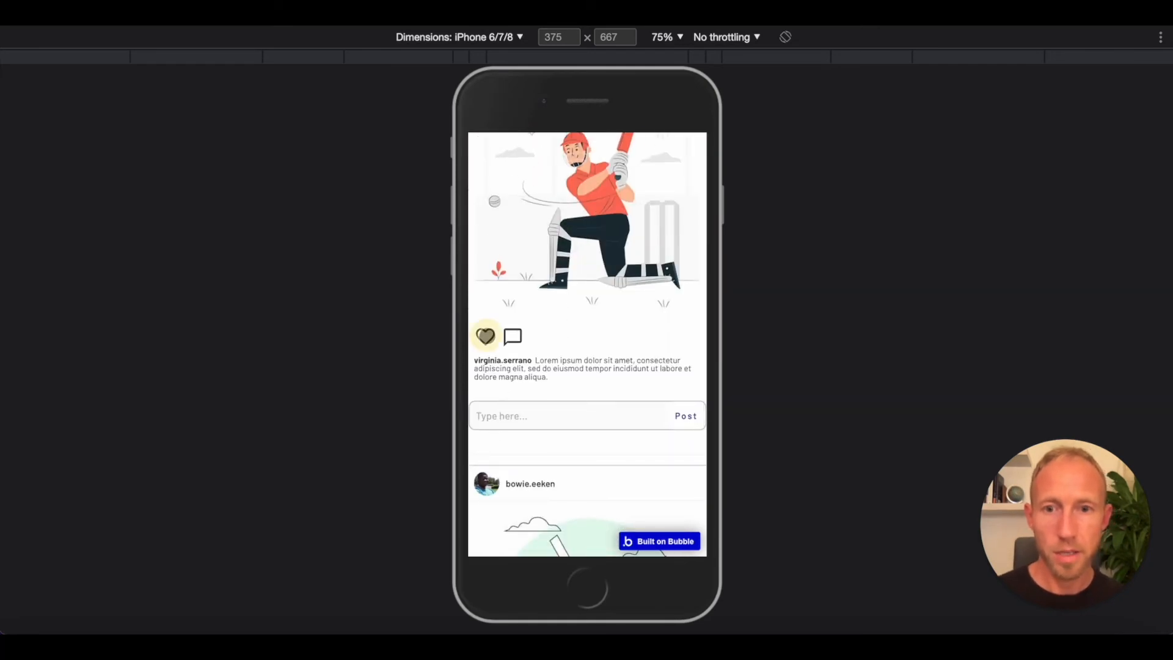
left_click(485, 337)
scroll(554, 411, "down", 1)
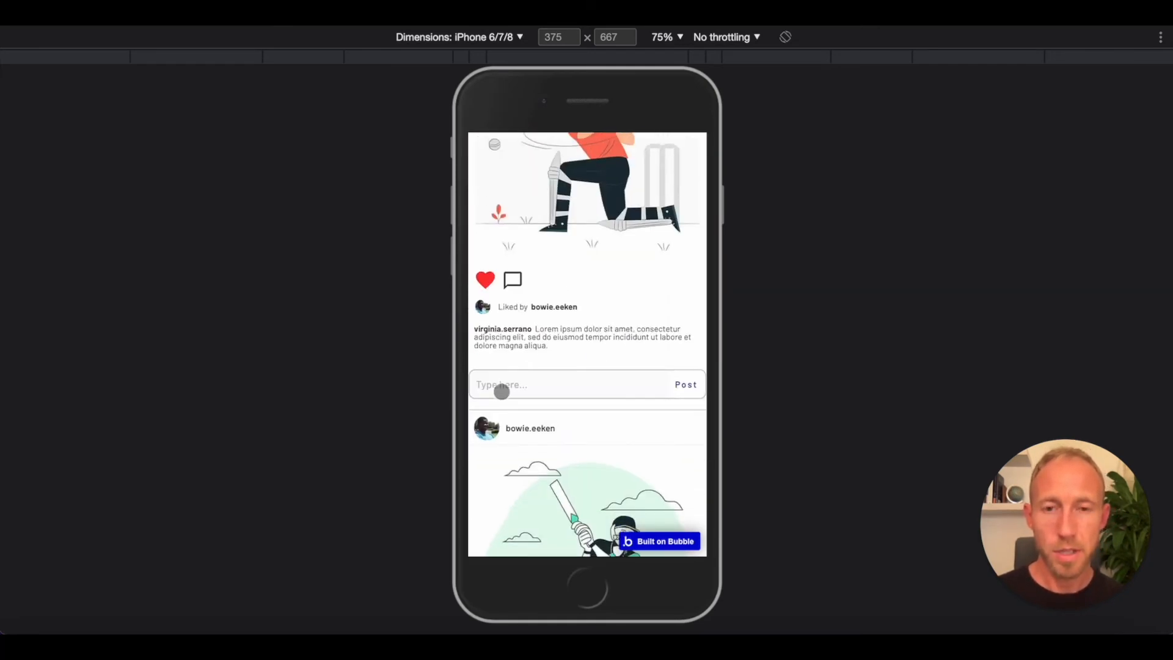
Post the comment "Amazing photo, reminds me of a cinnamon red hot!" on the first post with the flaming cricket ball
scroll(501, 391, "up", 9)
scroll(501, 391, "down", 2)
scroll(501, 391, "up", 1)
left_click(501, 451)
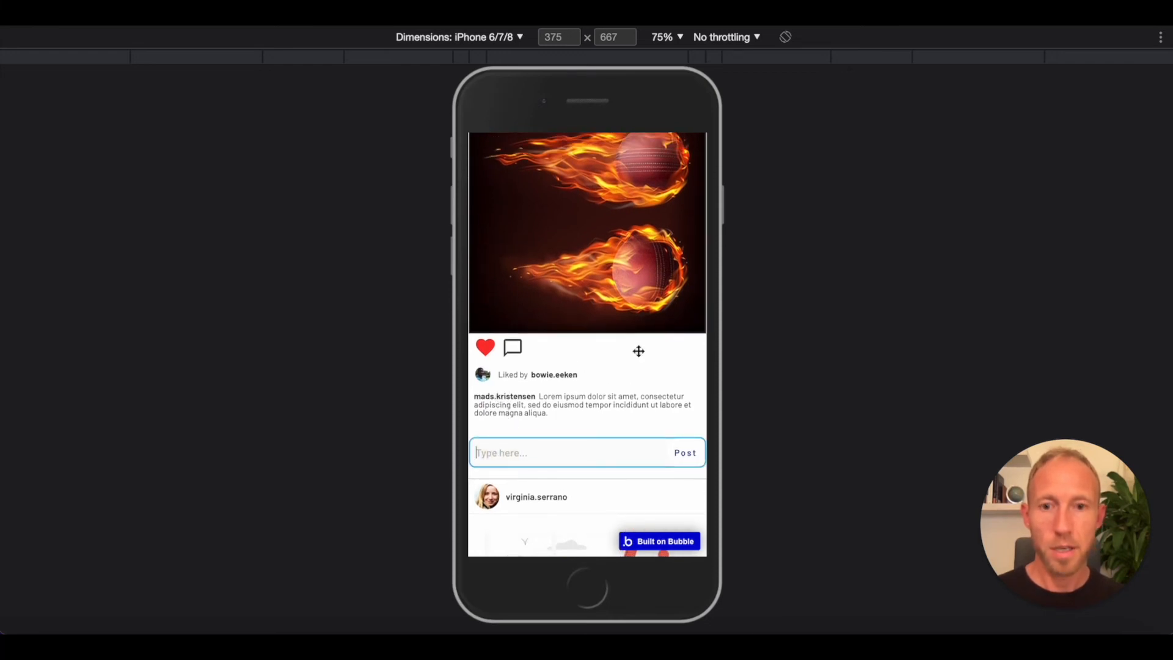
type("Amazing photo, reminds me of a cinn")
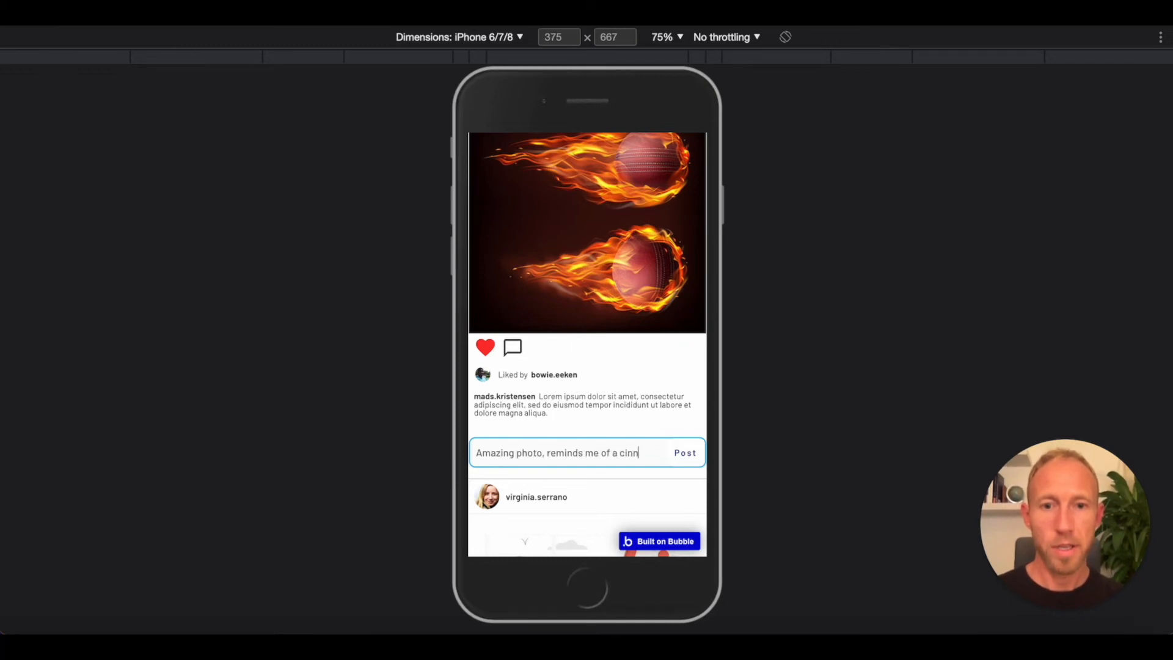
type("amon red hot!")
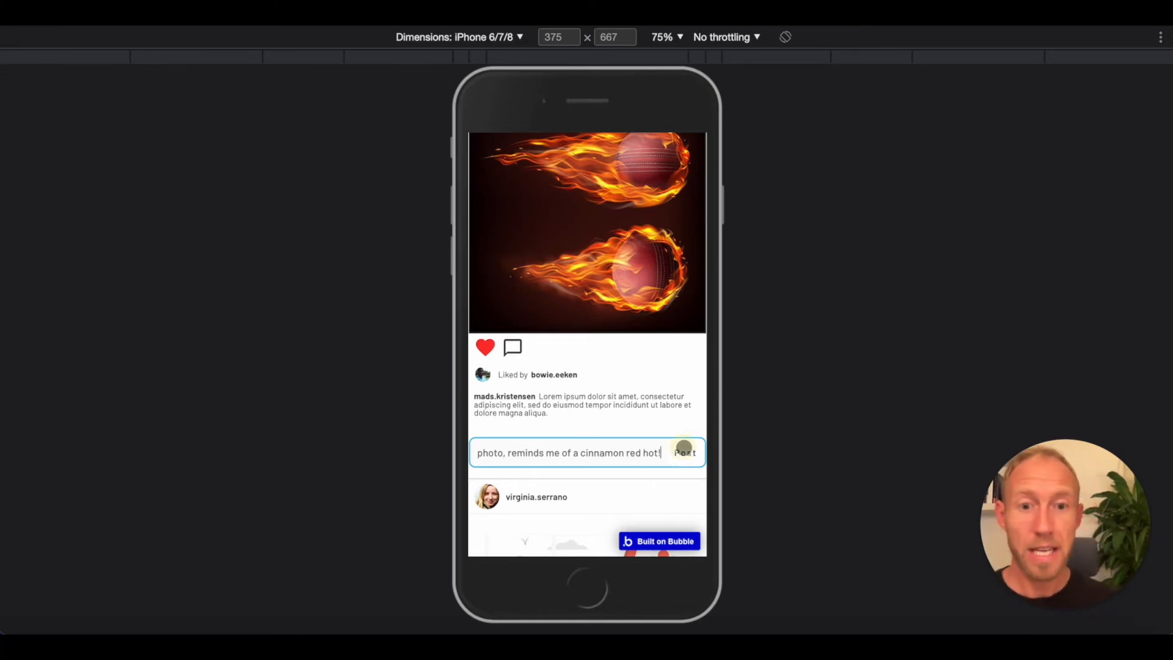
left_click(684, 448)
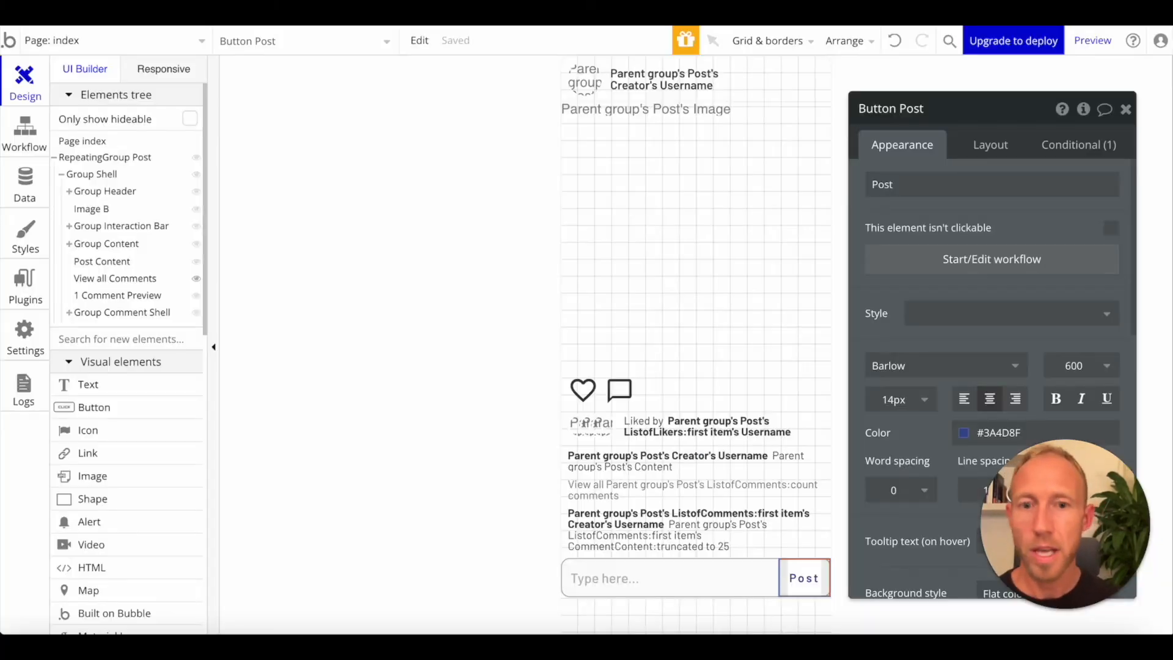
Insert a "Reset relevant inputs" action right after the comment creation step and load the latest version in the mobile preview
left_click(38, 132)
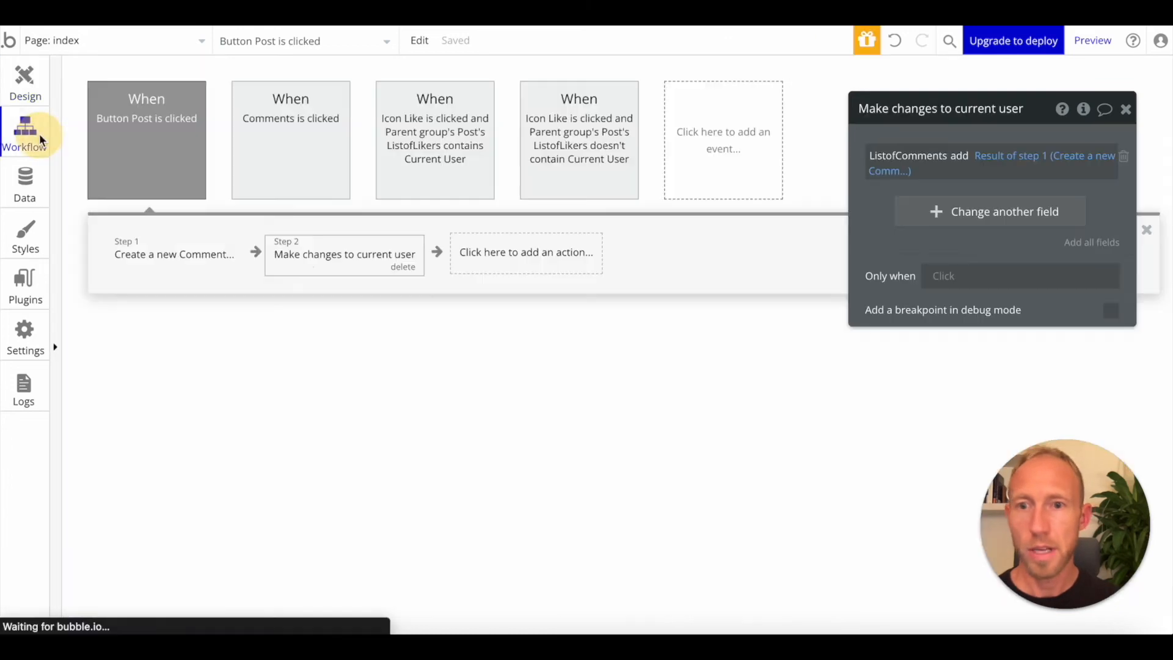
left_click(258, 252)
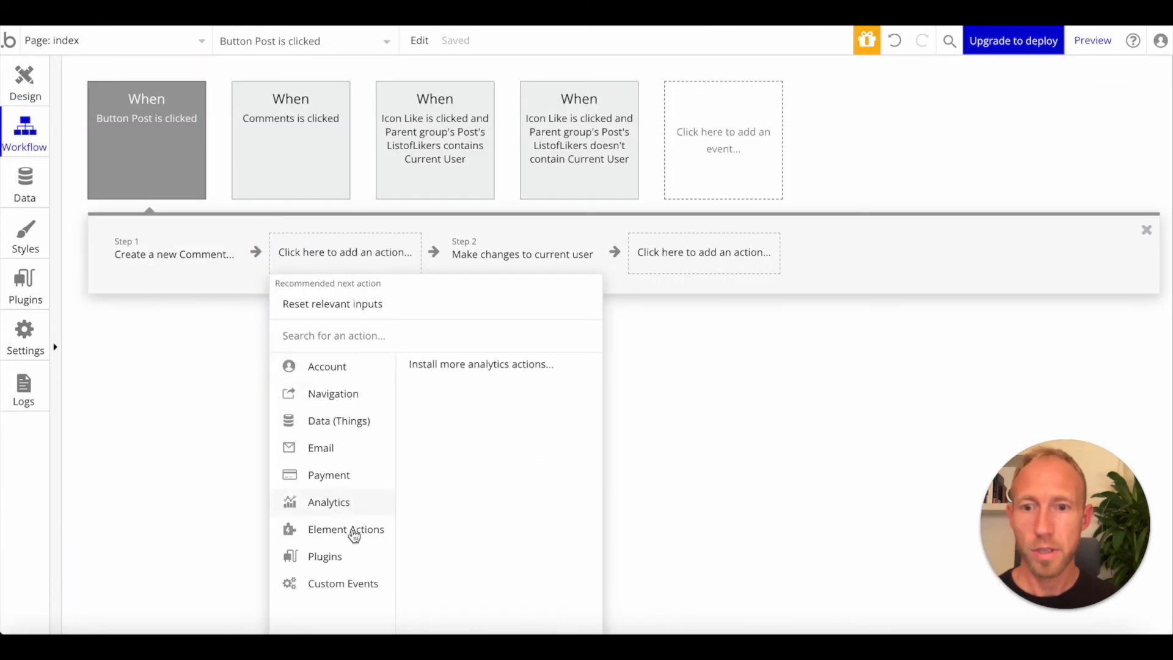
mouse_move(350, 530)
left_click(530, 462)
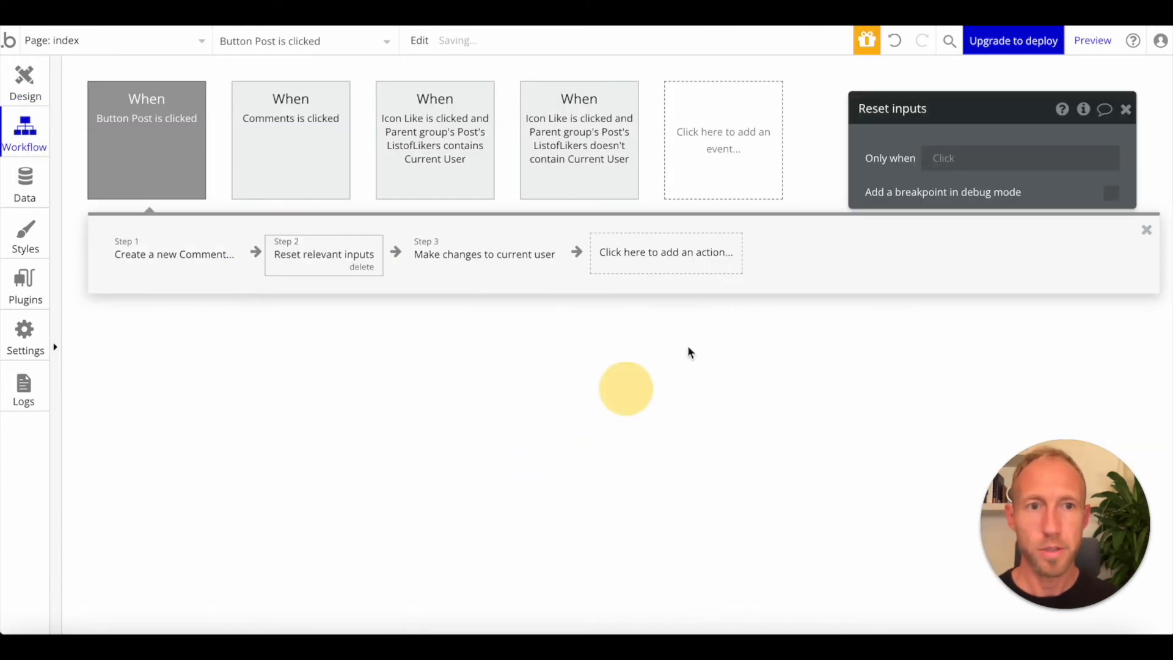
left_click(18, 74)
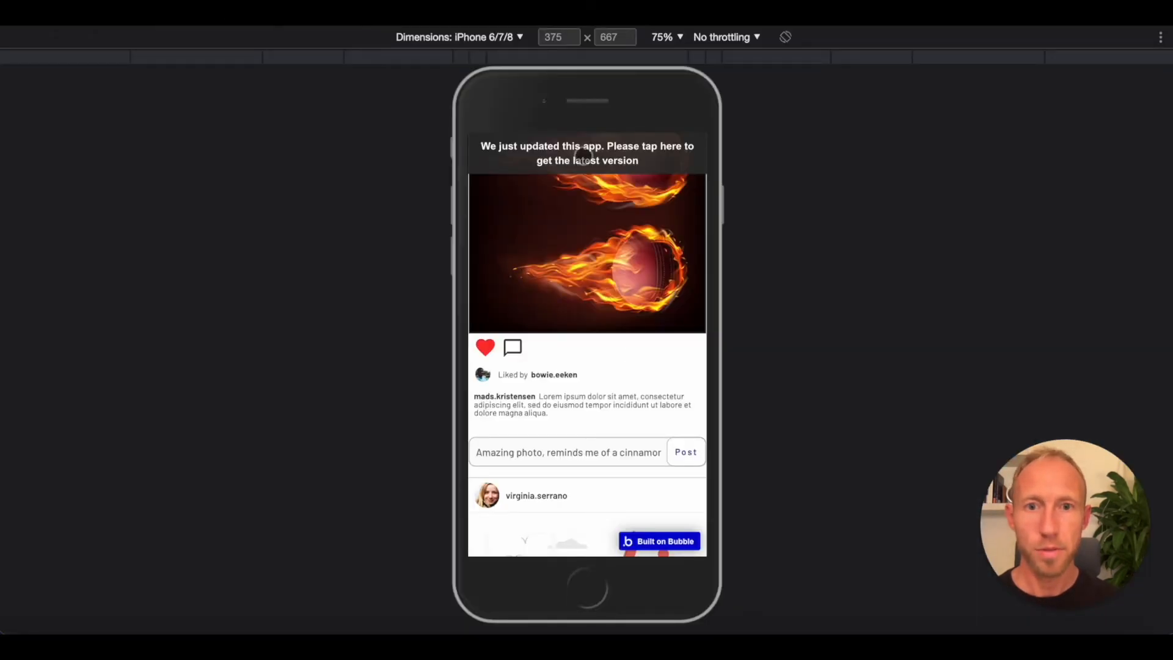
left_click(583, 160)
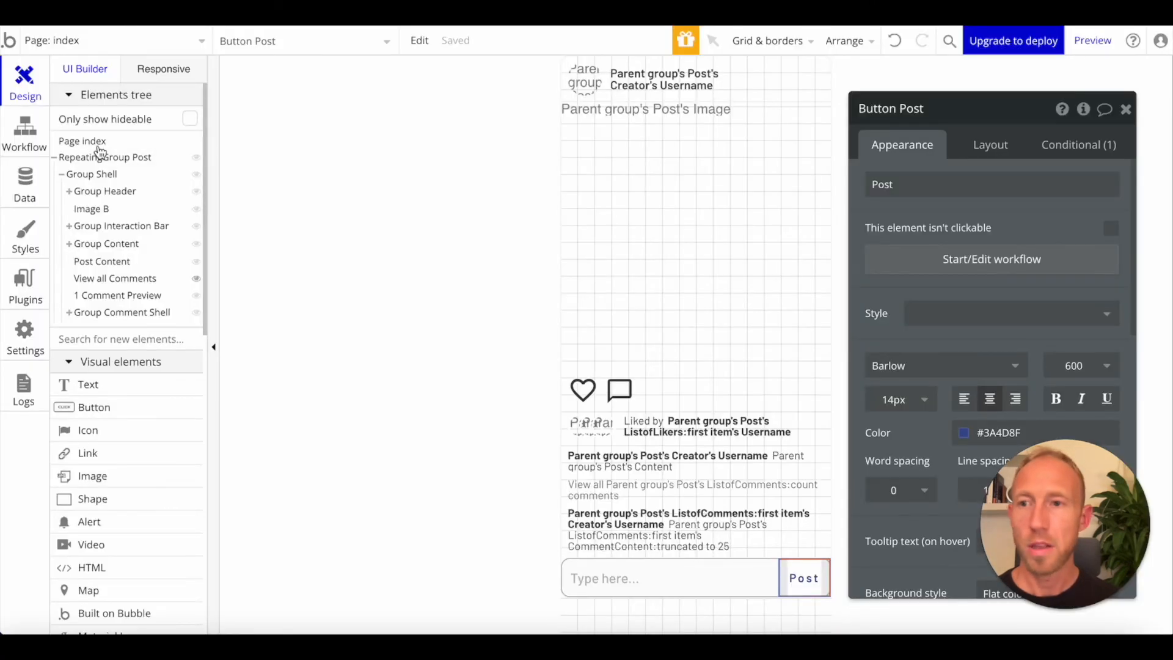
Inspect the saved comment record and the ListofComments and ListofLikers fields of all posts in the app database
left_click(31, 179)
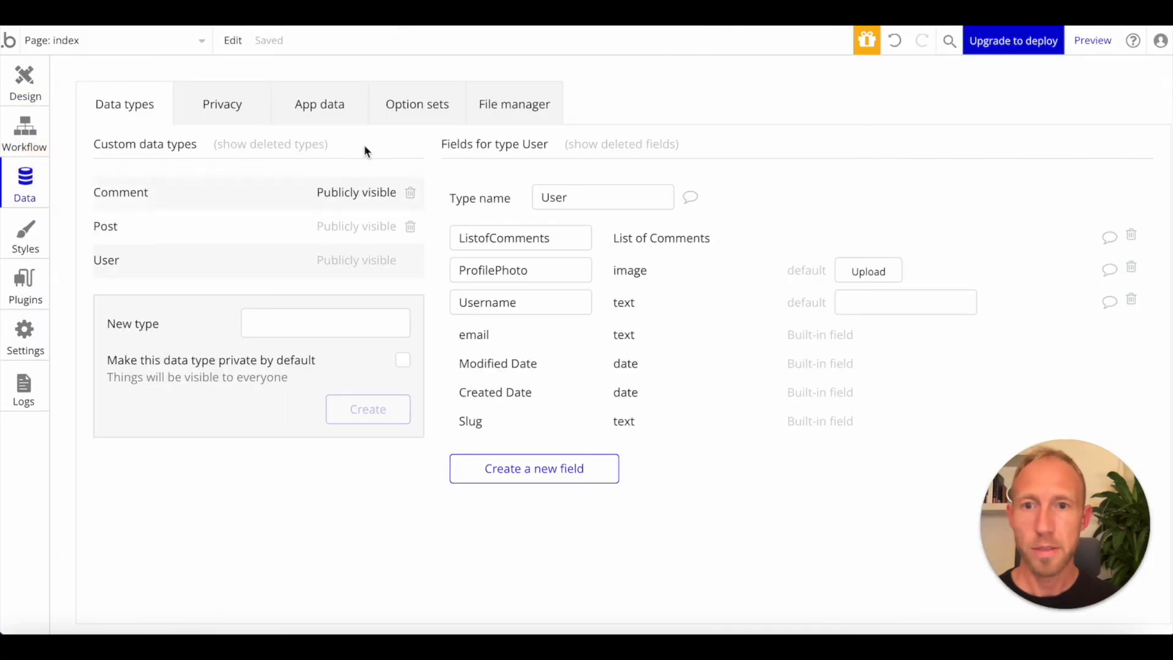
left_click(296, 101)
left_click(191, 287)
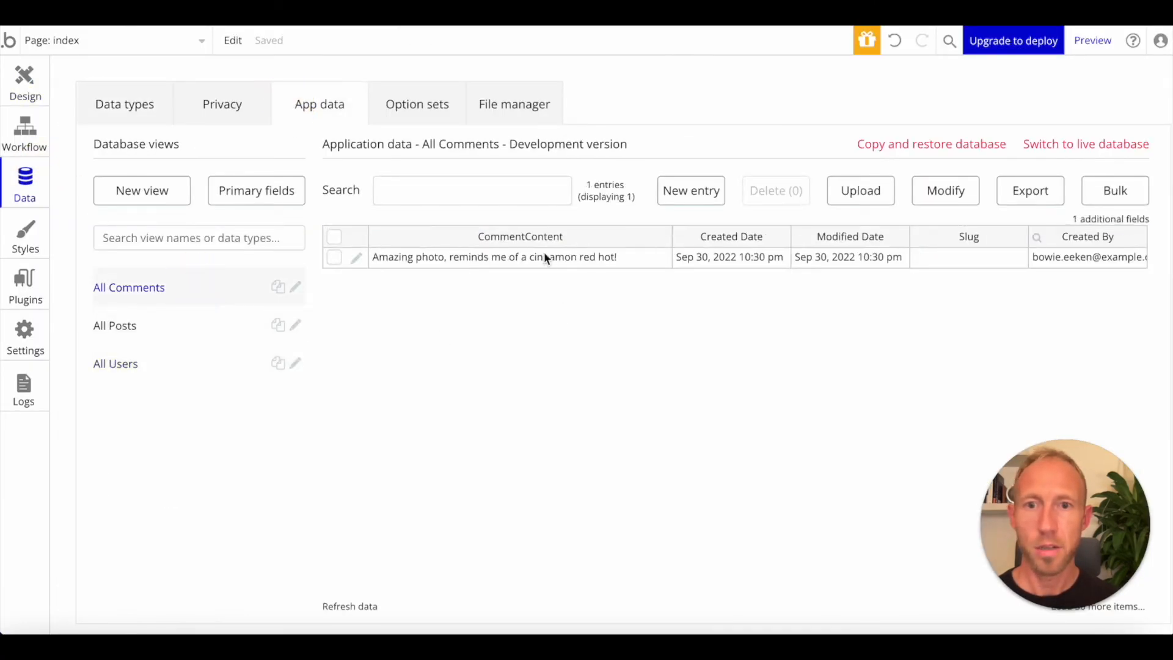
left_click(449, 258)
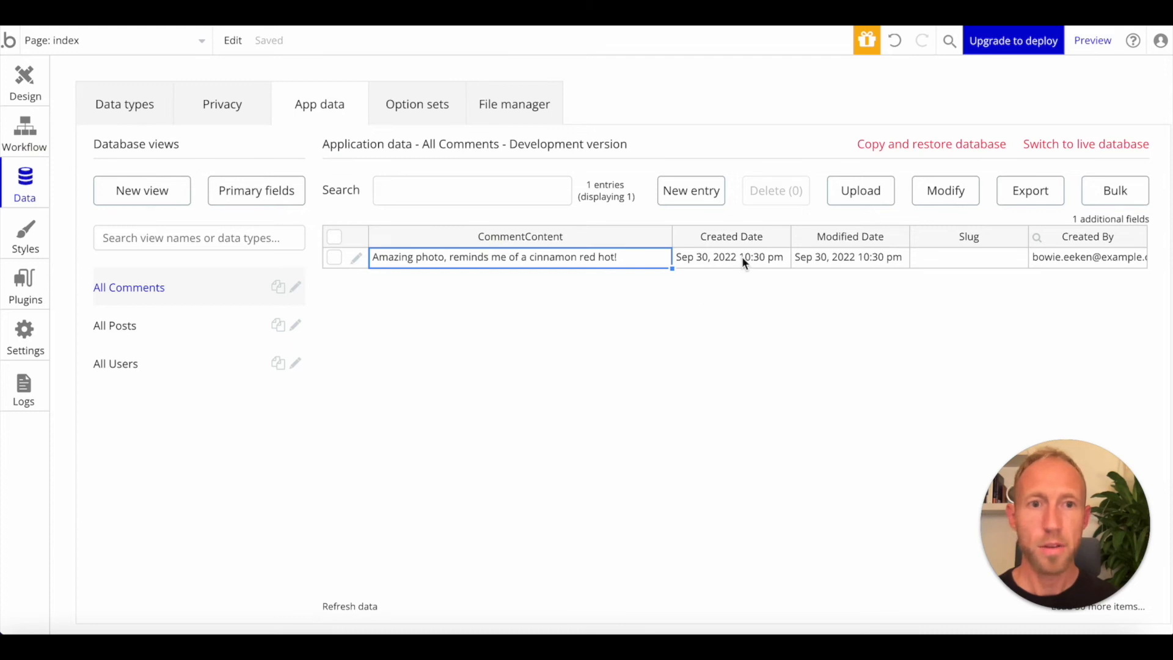
left_click_drag(743, 258, 564, 258)
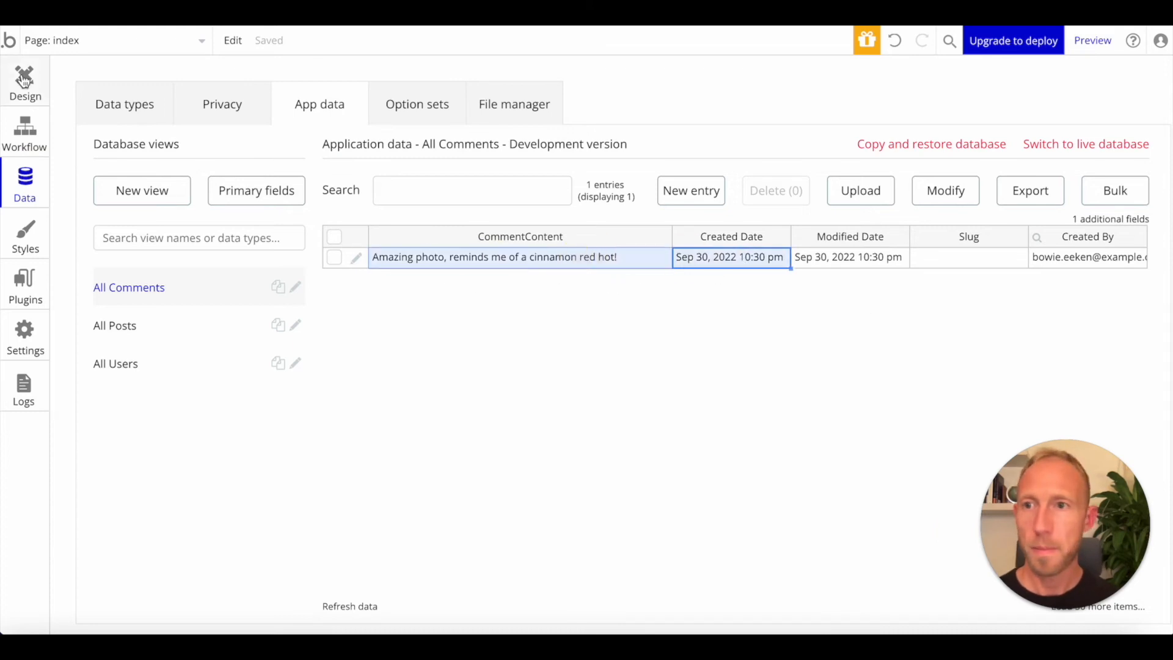
left_click(179, 326)
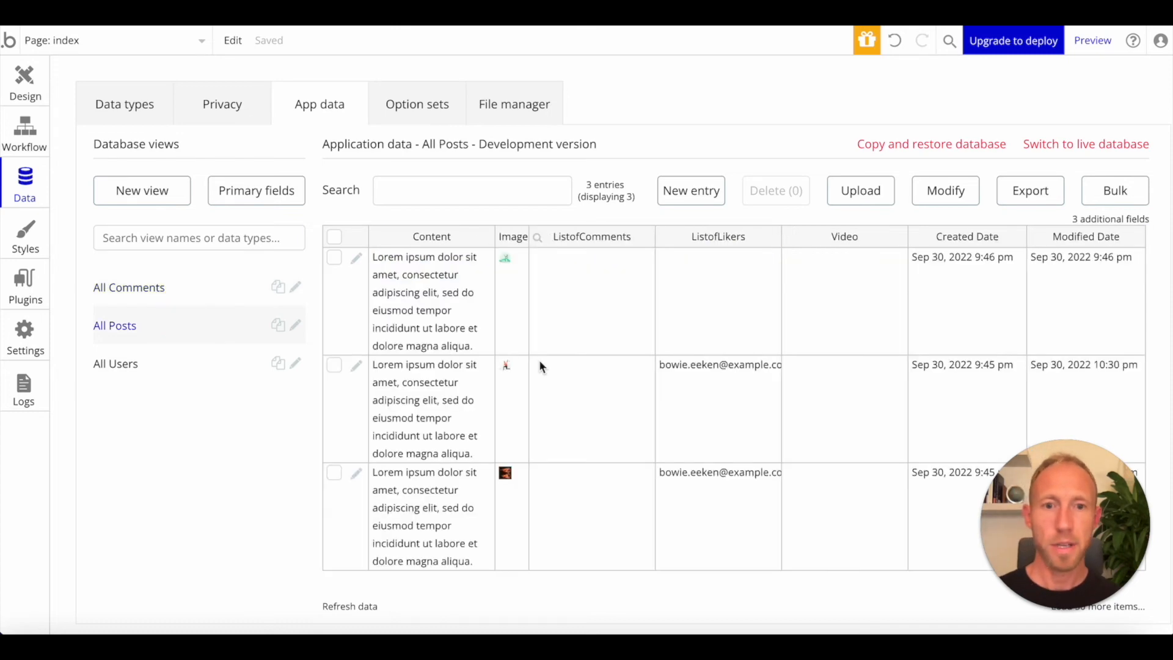
left_click(731, 310)
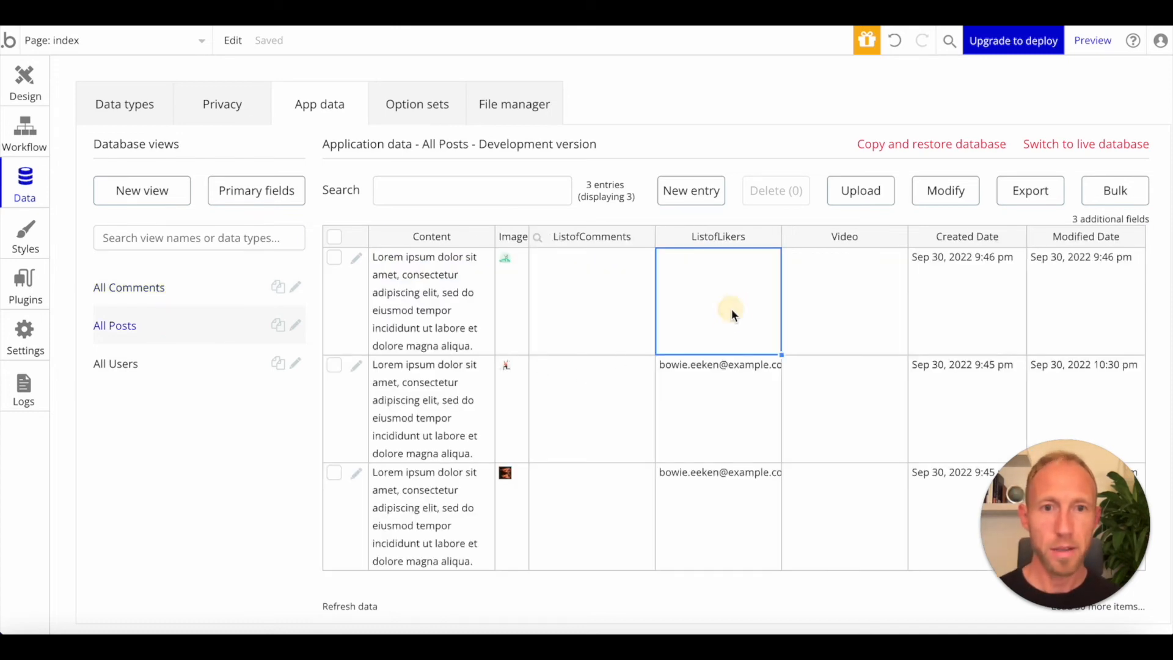
Insert a "Make changes to thing" action after the reset inputs step of the Button Post workflow, targeting Parent group's Post
left_click(26, 137)
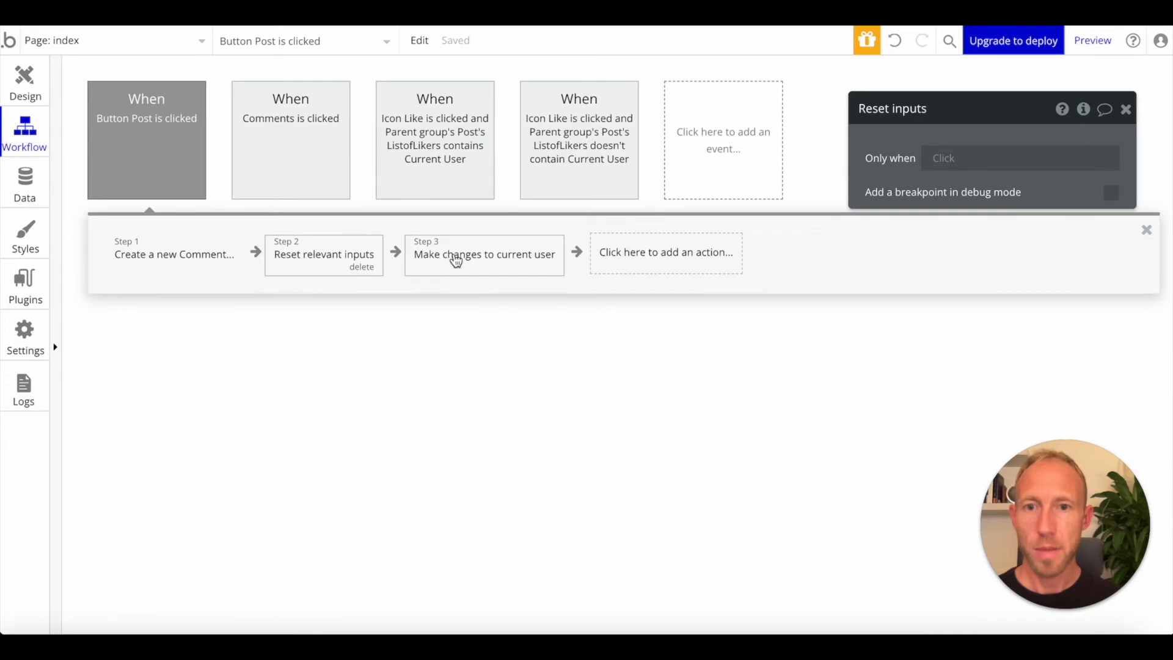
left_click(399, 253)
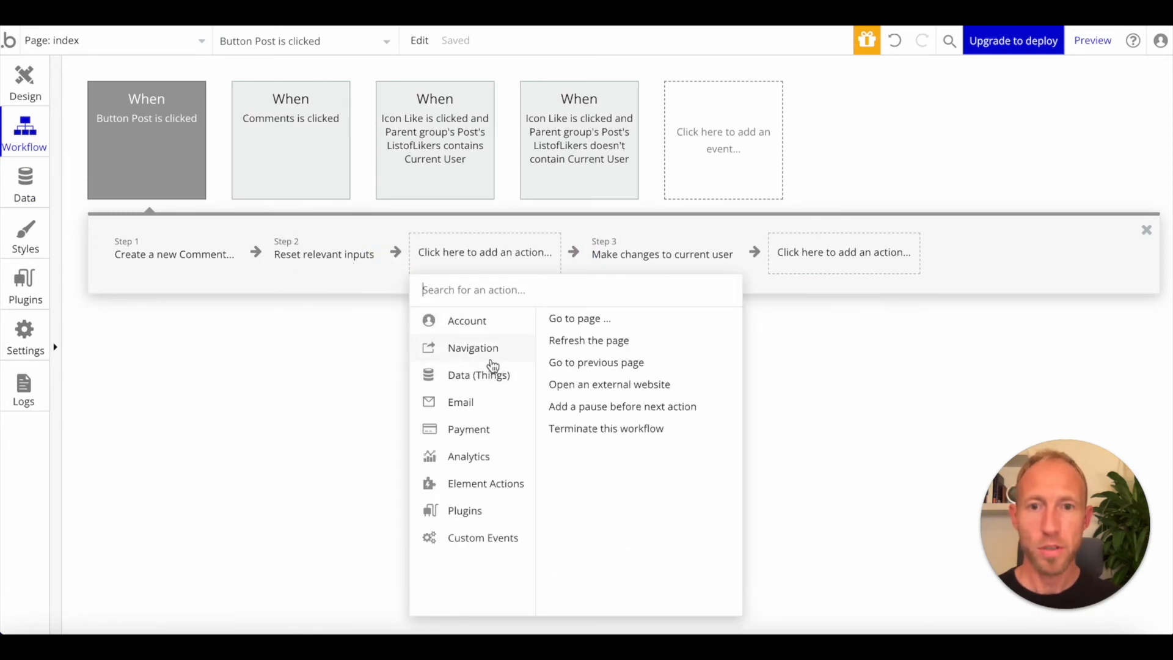
mouse_move(478, 379)
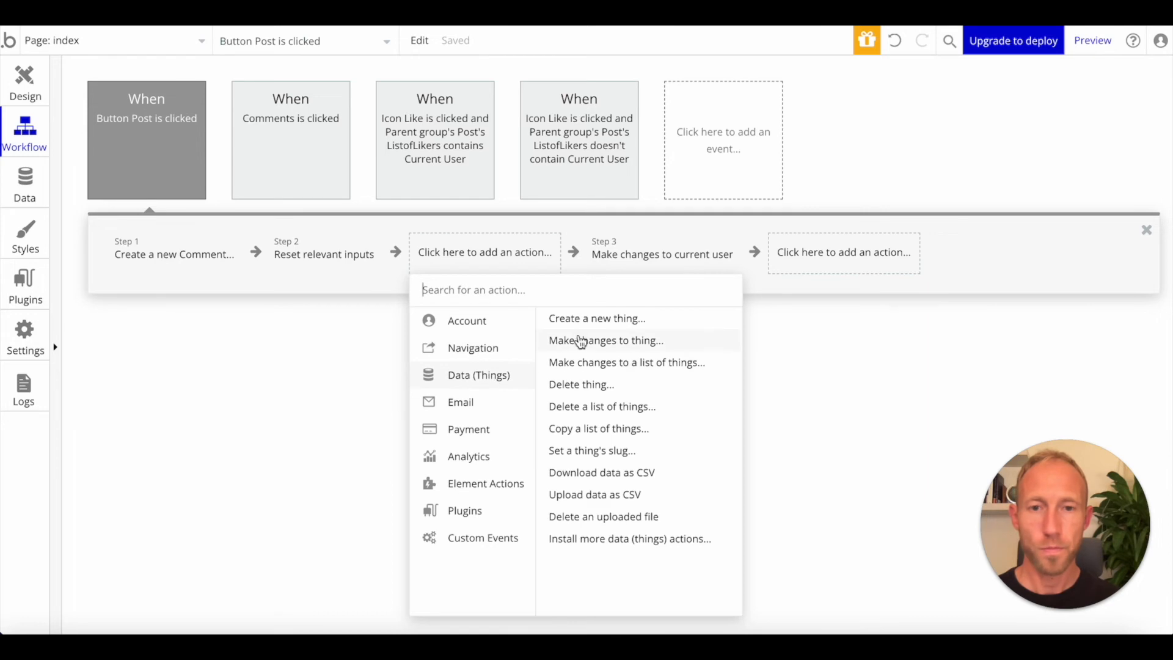
left_click(580, 341)
left_click(998, 148)
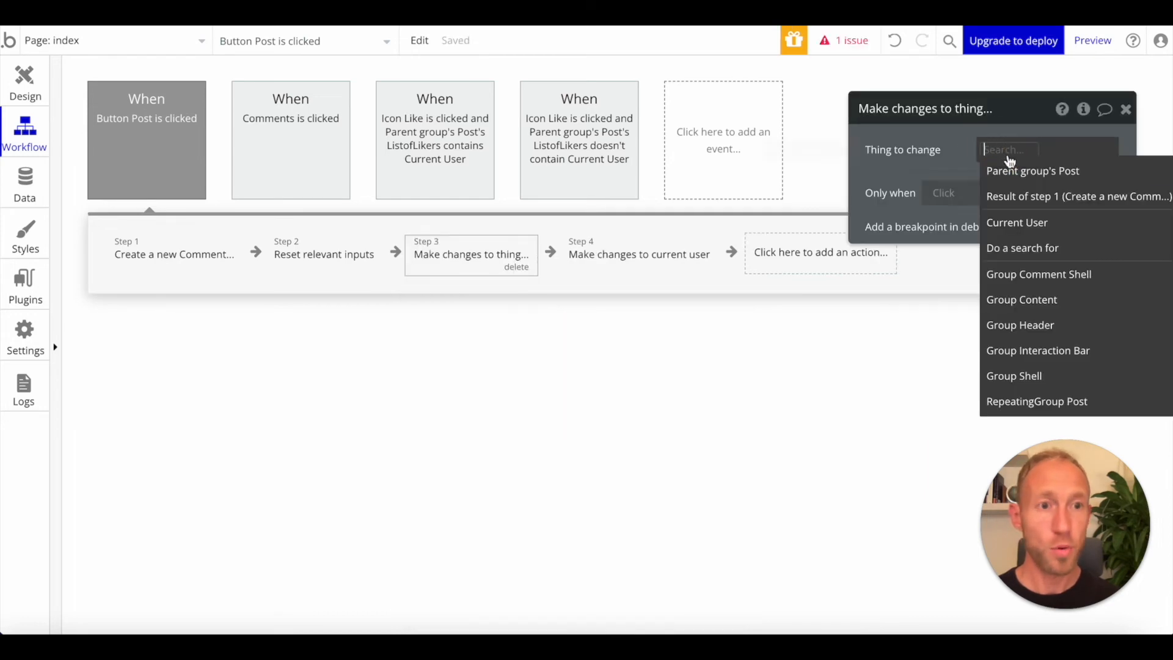
left_click(1014, 167)
Have the post's ListofComments add the result of step 1, the newly created comment
left_click(971, 207)
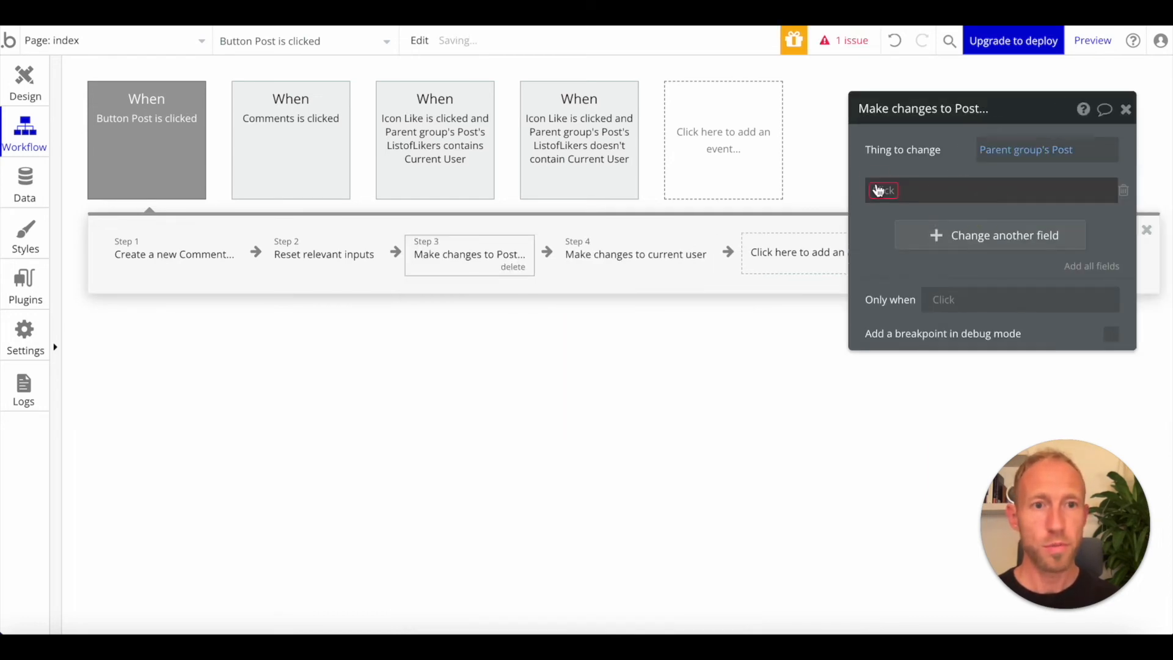
left_click(878, 190)
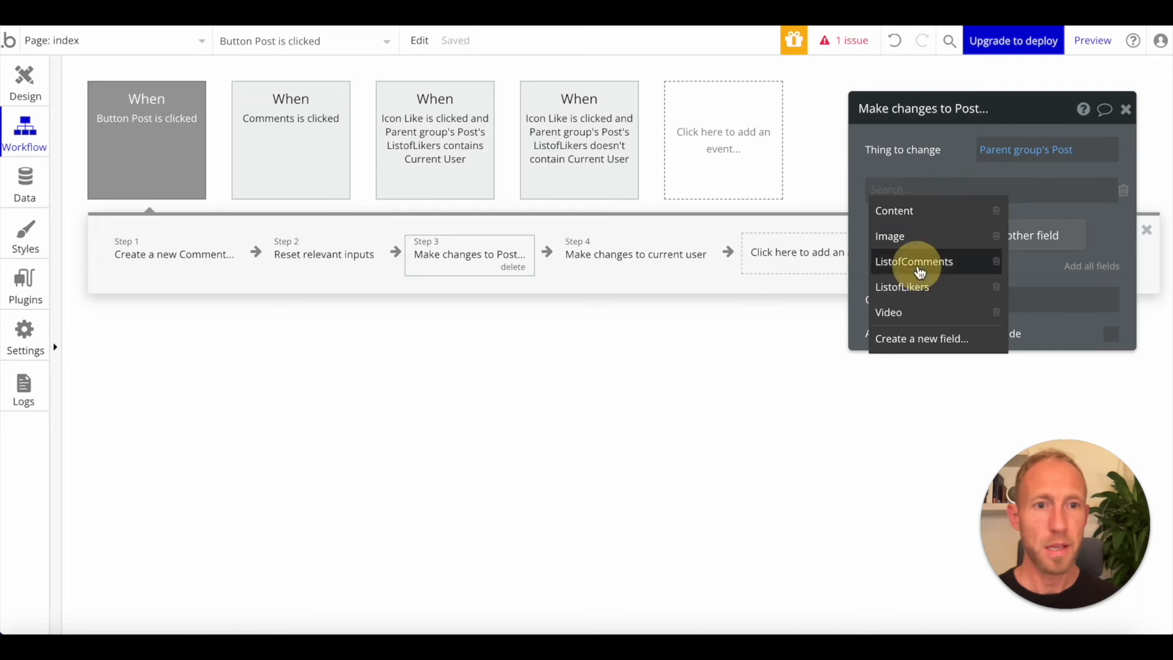
left_click(919, 262)
left_click(969, 192)
left_click(971, 209)
left_click(990, 191)
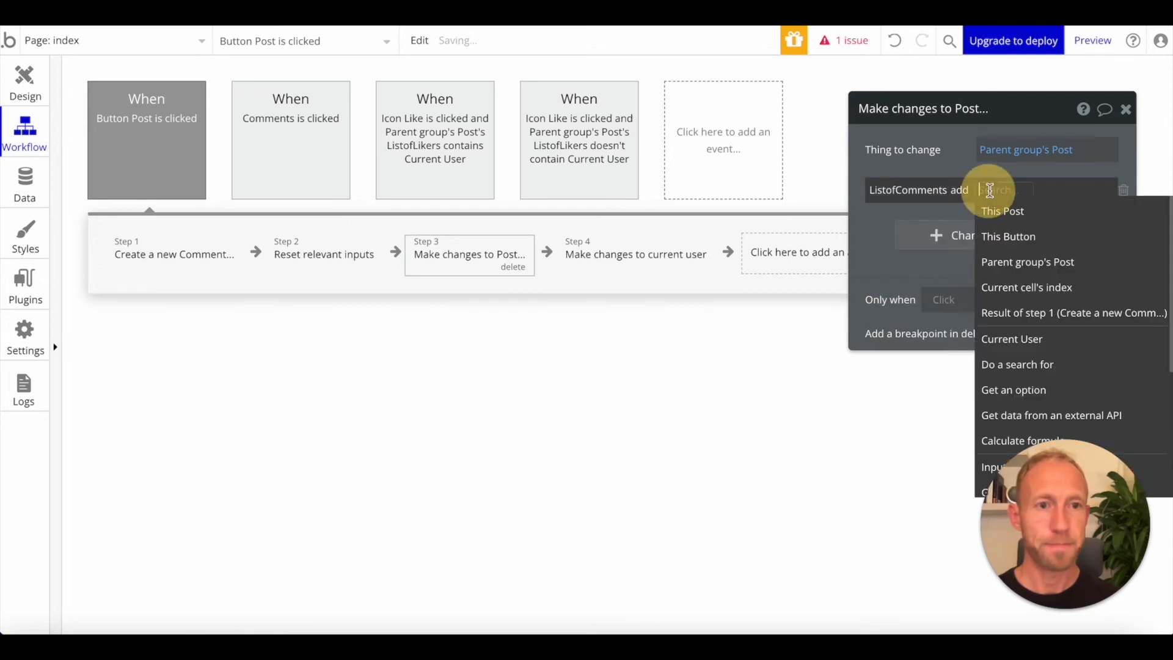
left_click(1014, 313)
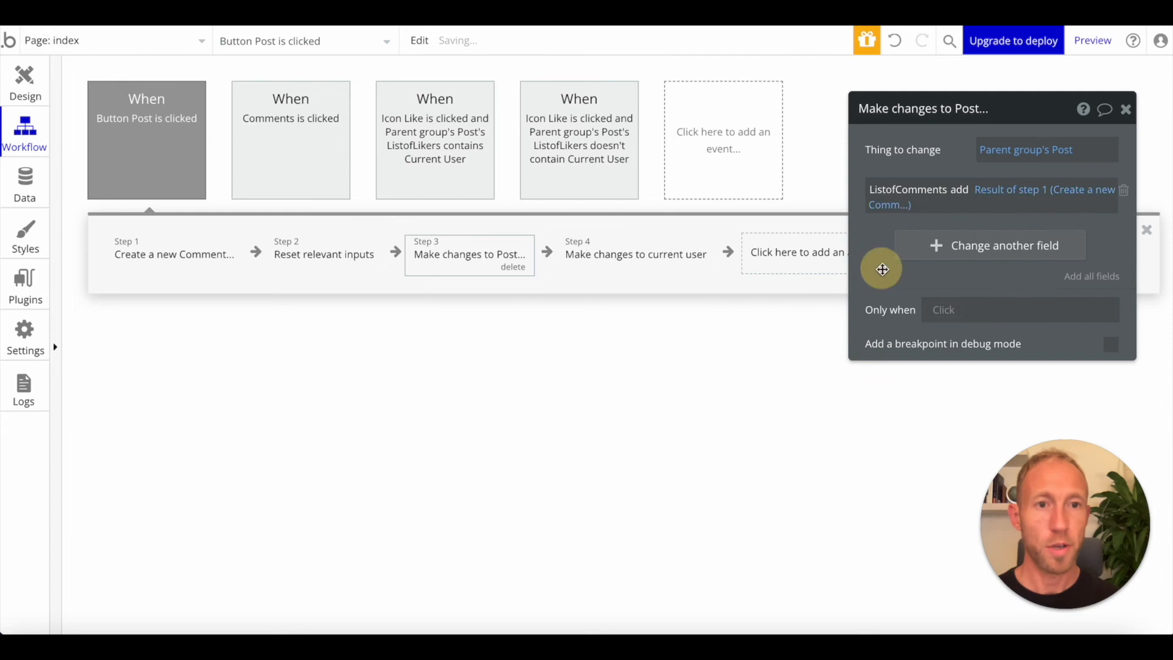
left_click(1126, 109)
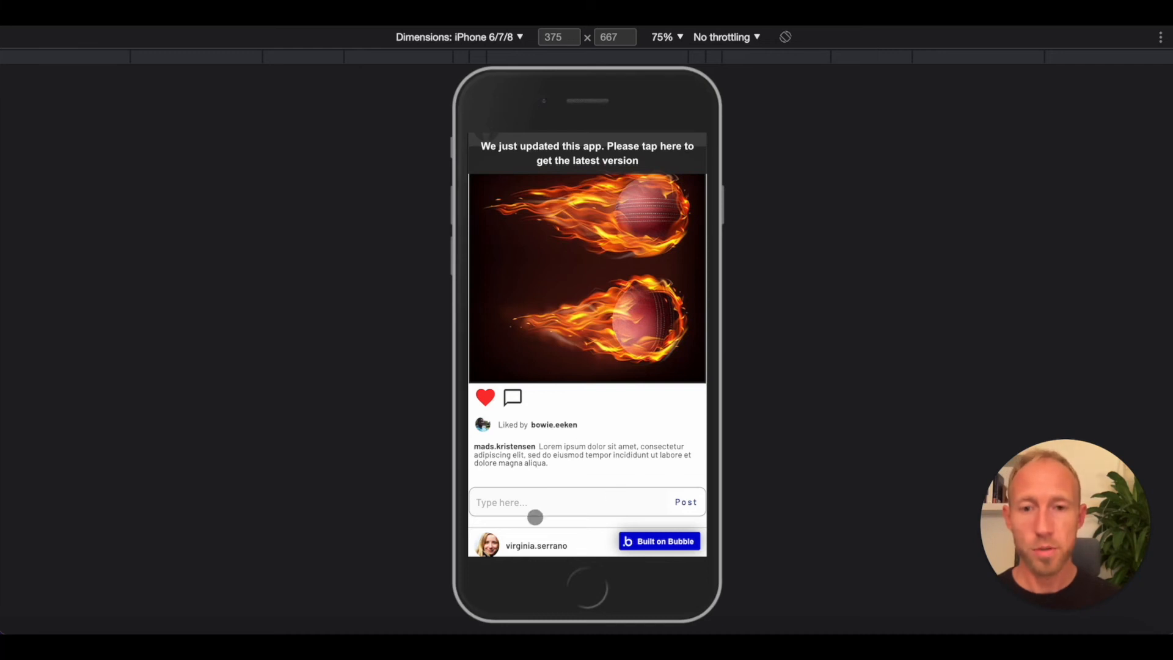
Review the flaming cricket ball post in the preview, the Make changes to Post action, and the stored comments and posts
left_click_drag(535, 517, 295, 183)
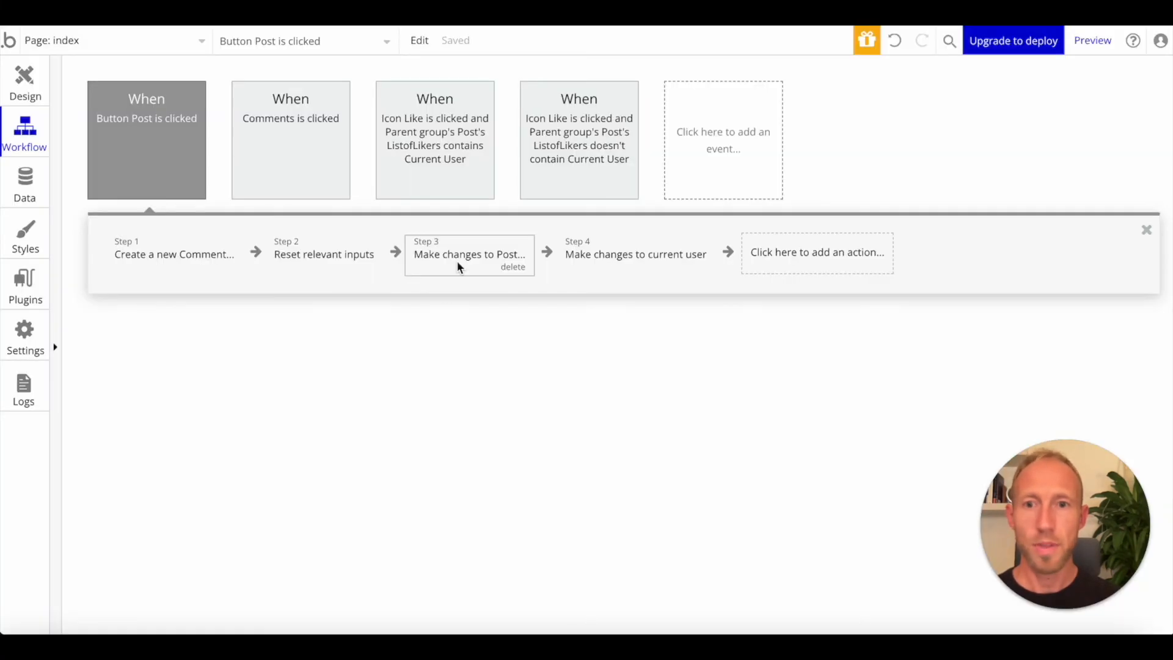
left_click(460, 264)
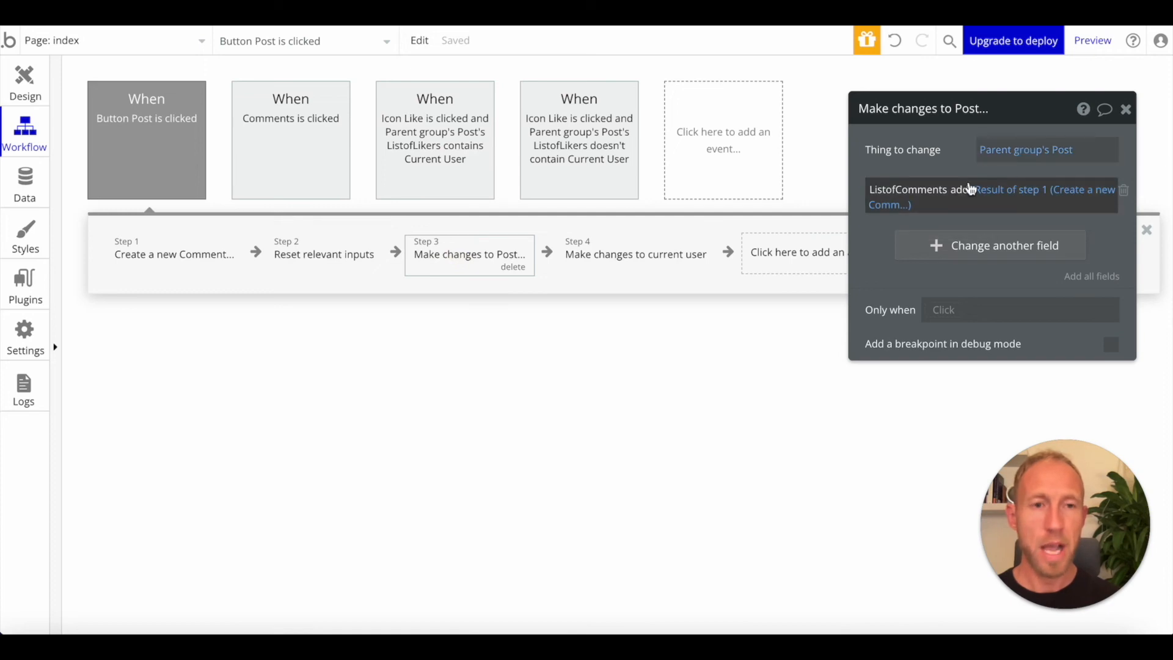
left_click(16, 179)
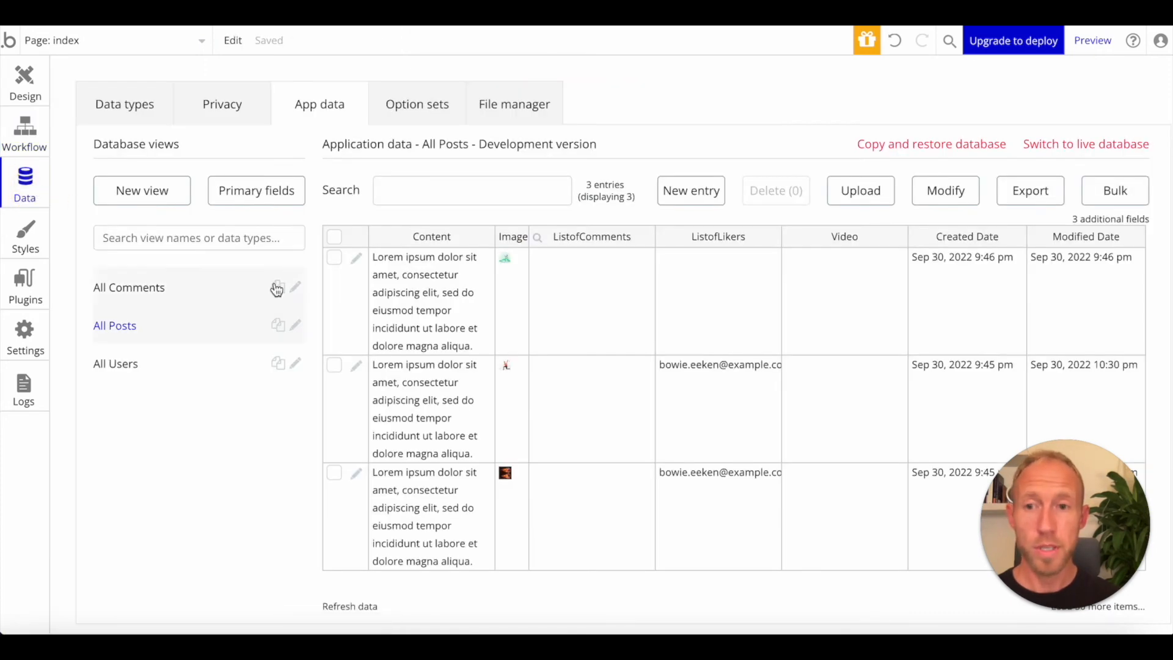
left_click(186, 299)
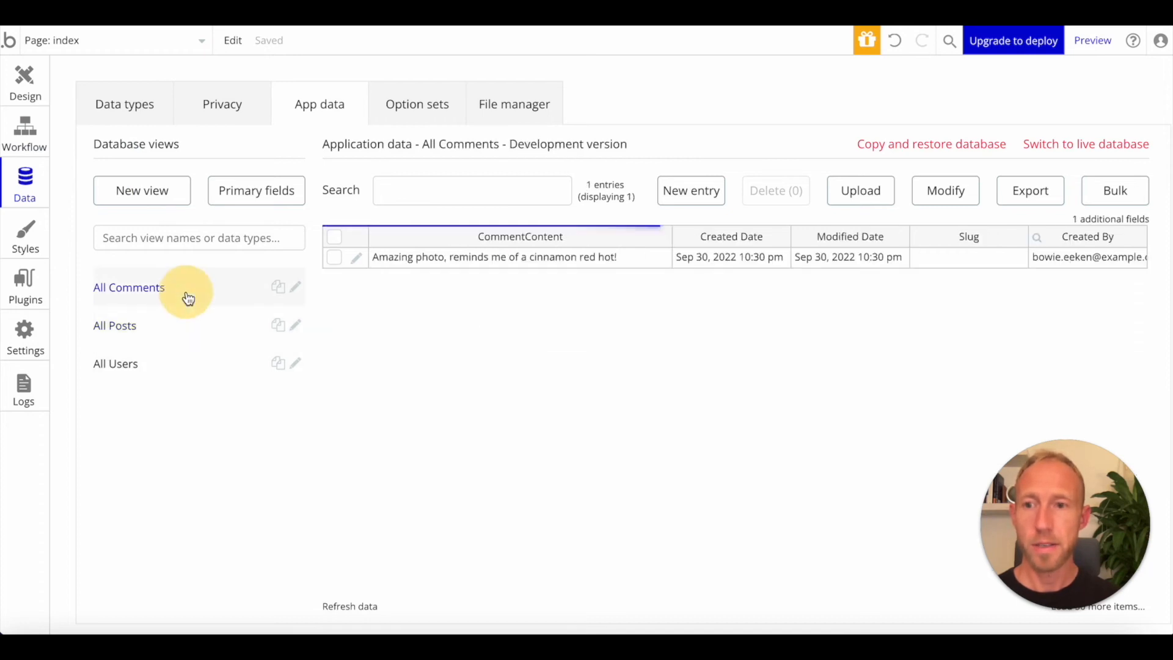
left_click(160, 330)
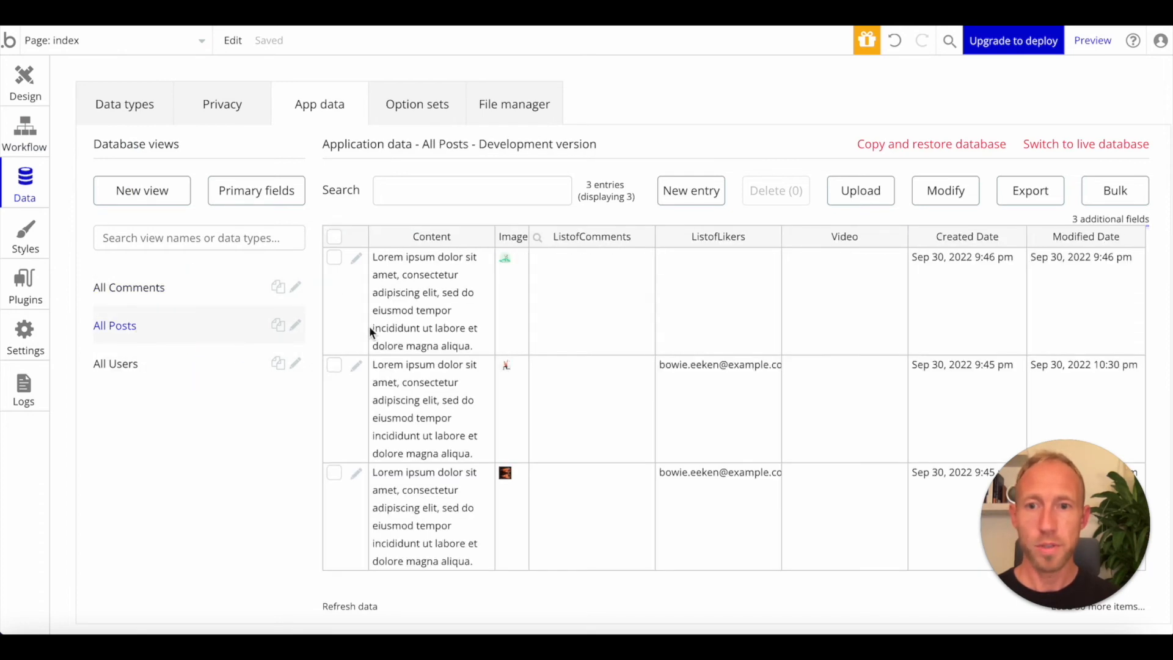
Set the primary display field of the Comment type to CommentContent and save
left_click(195, 298)
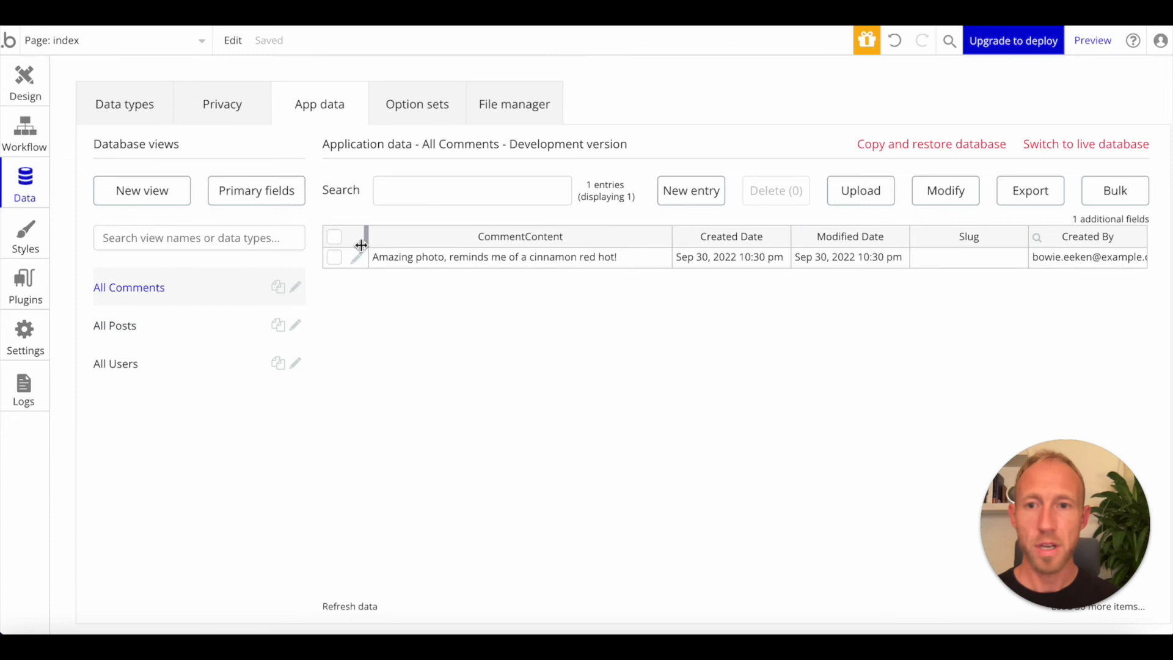
left_click(281, 196)
left_click(242, 156)
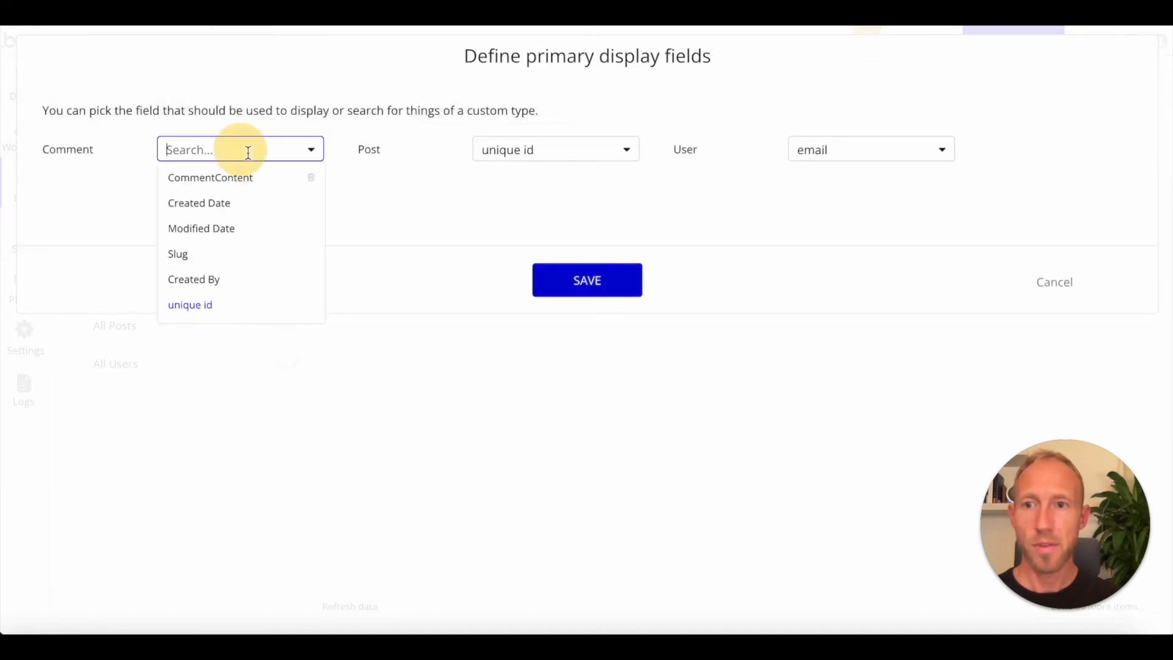
left_click(244, 178)
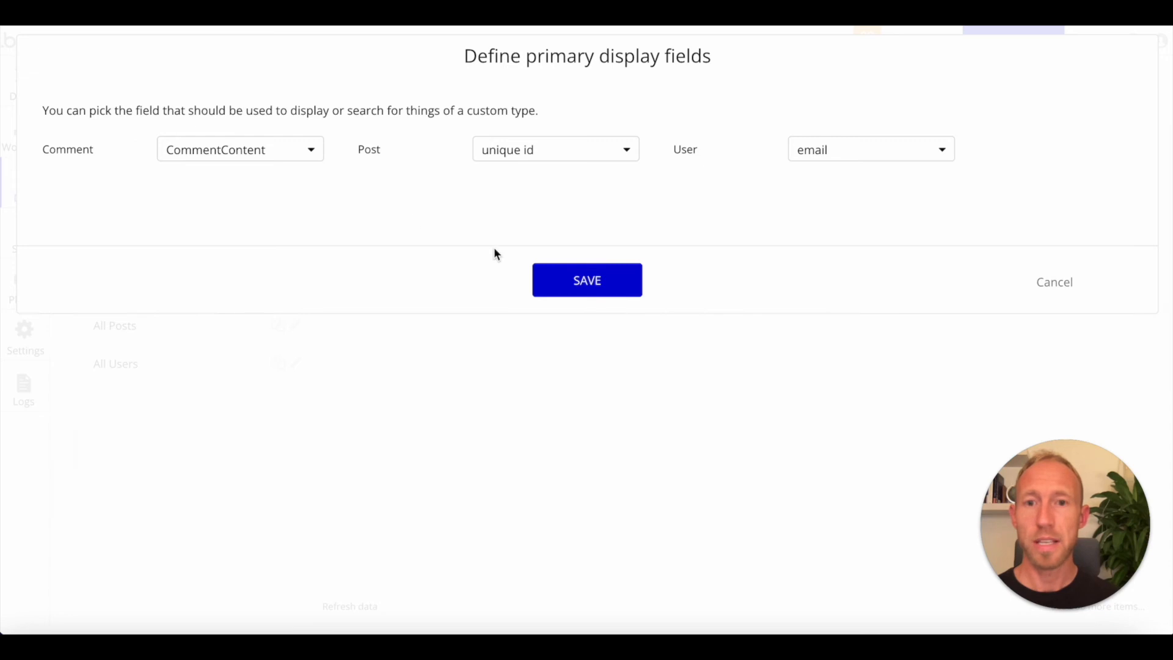
left_click(597, 283)
Add the existing comment "Amazing photo, reminds me of a cinnamon red hot!" to the flaming cricket ball post's ListofComments and save the entry
left_click(177, 333)
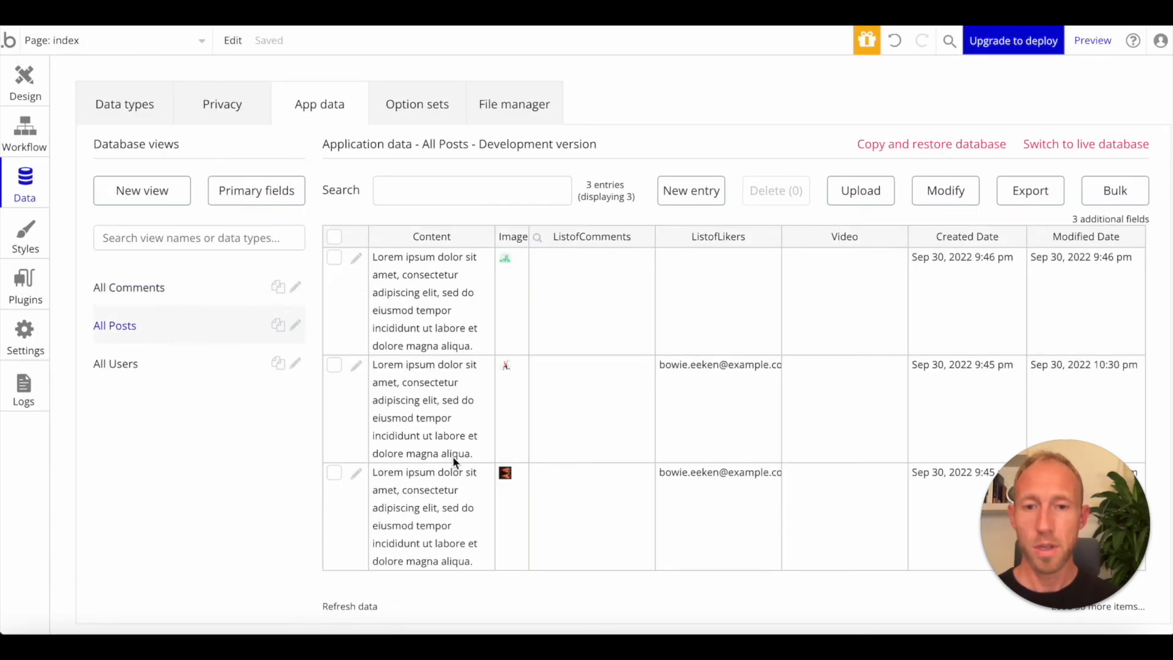
left_click(505, 472)
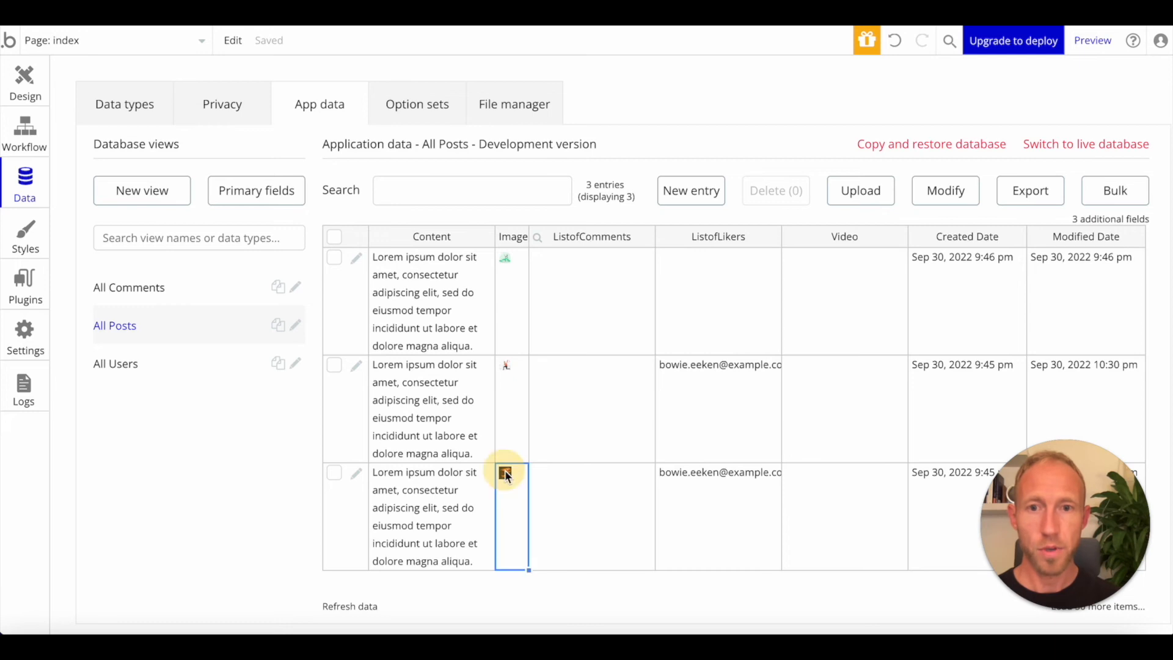
left_click(356, 473)
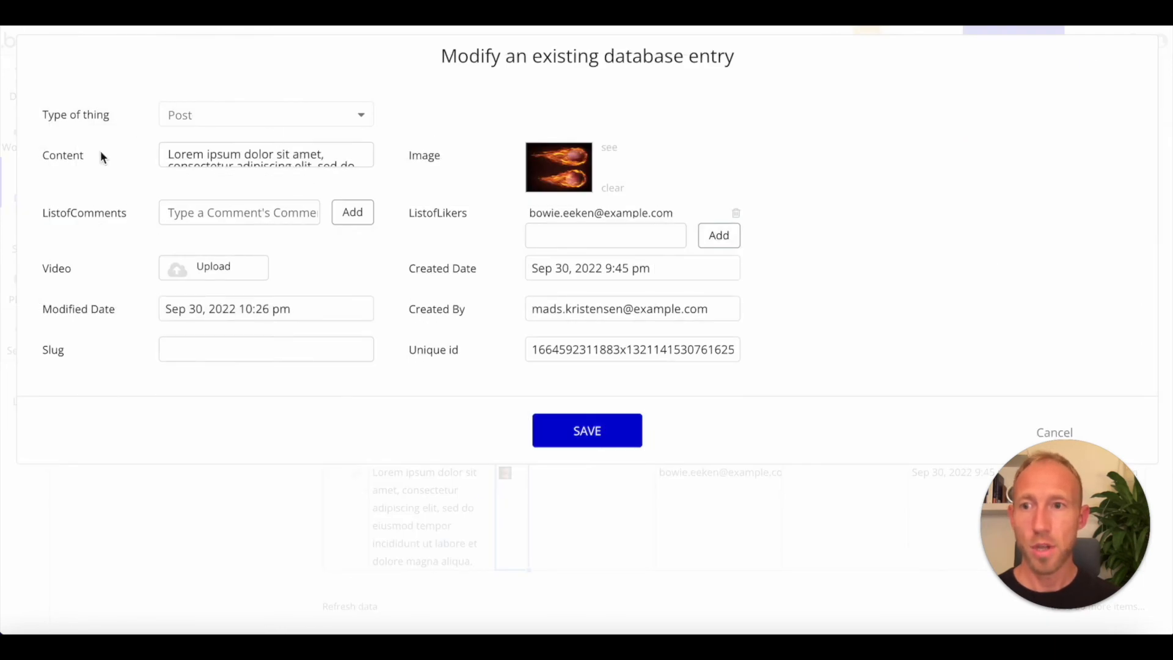
left_click(172, 213)
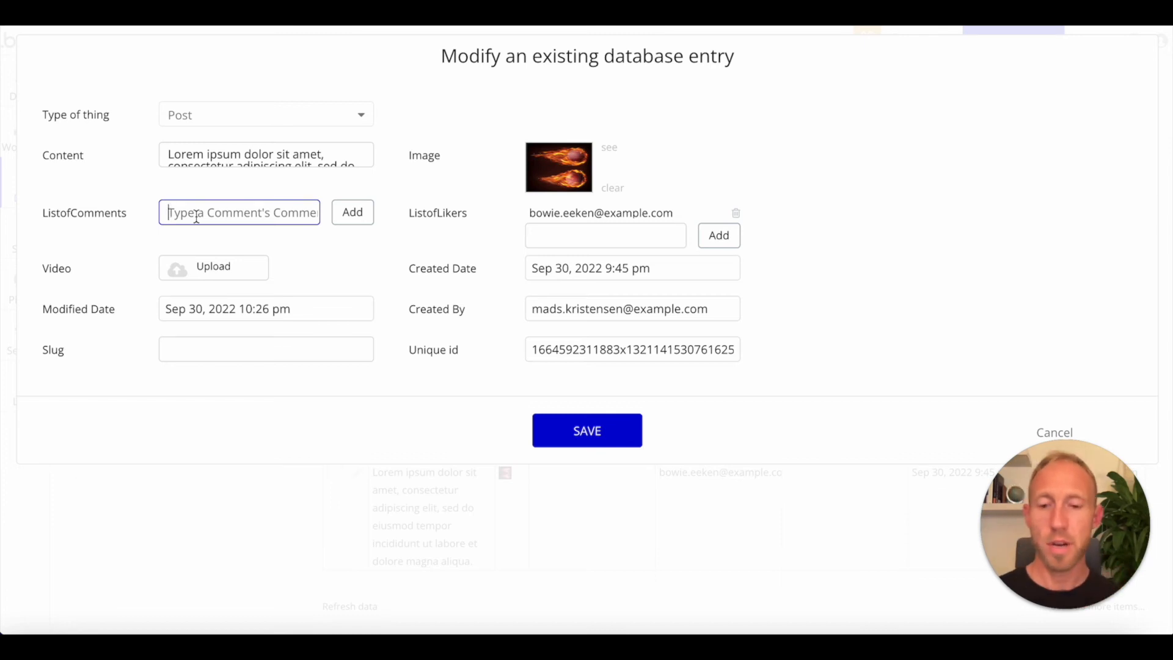
left_click(196, 214)
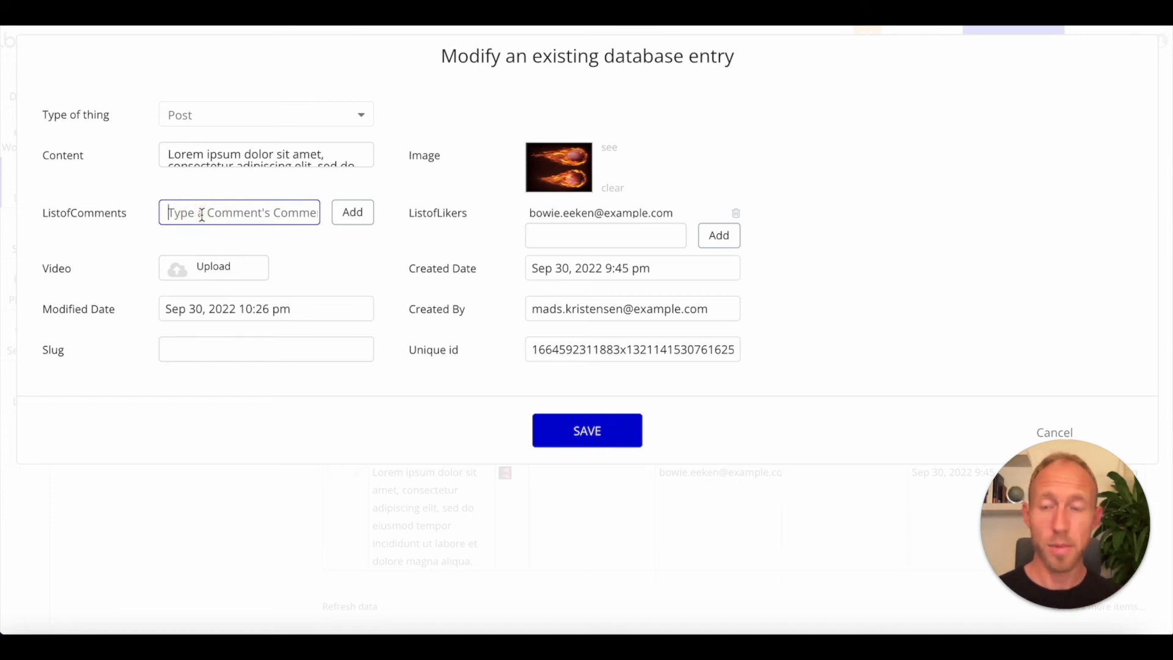
type("amas")
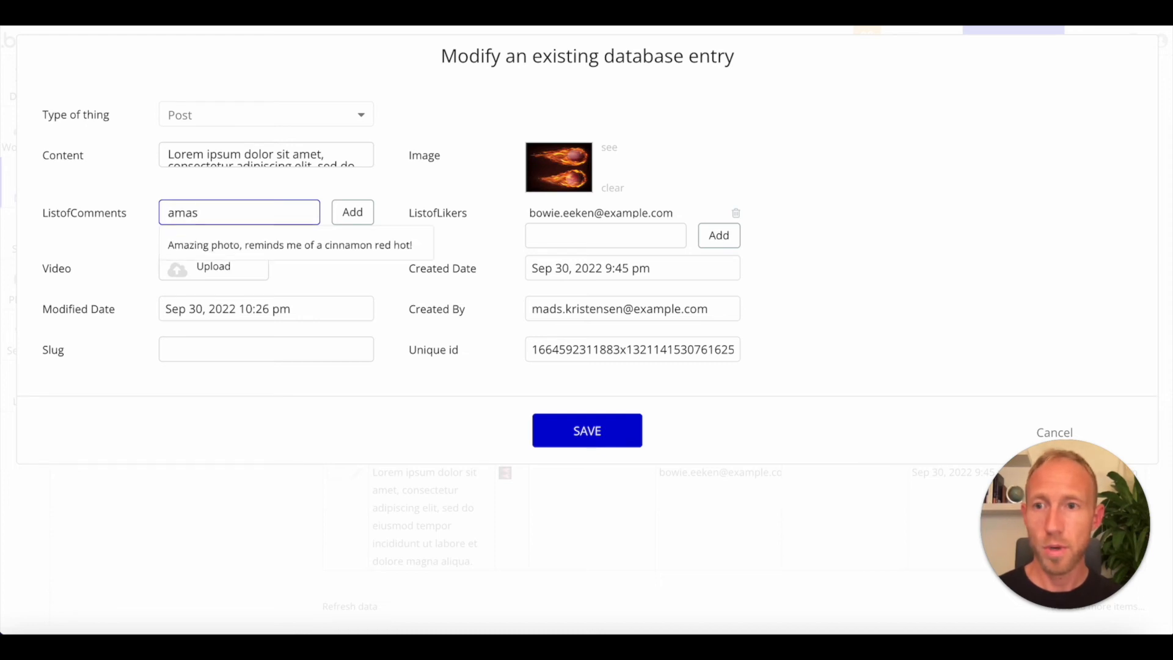
left_click(214, 252)
left_click(346, 212)
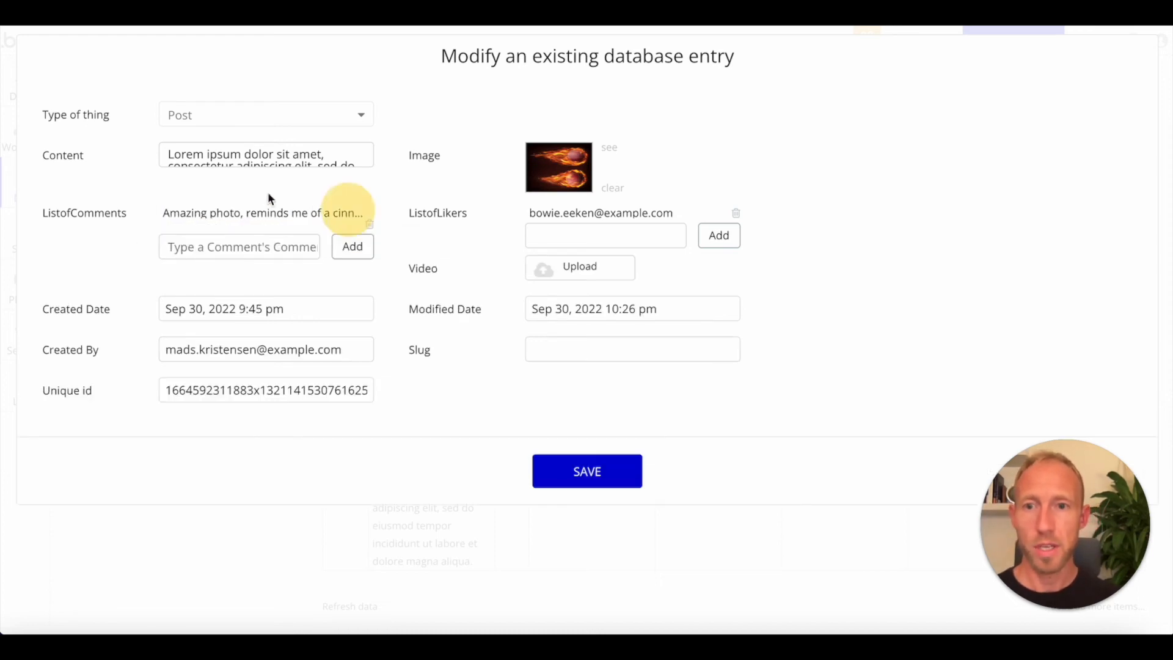
left_click(592, 470)
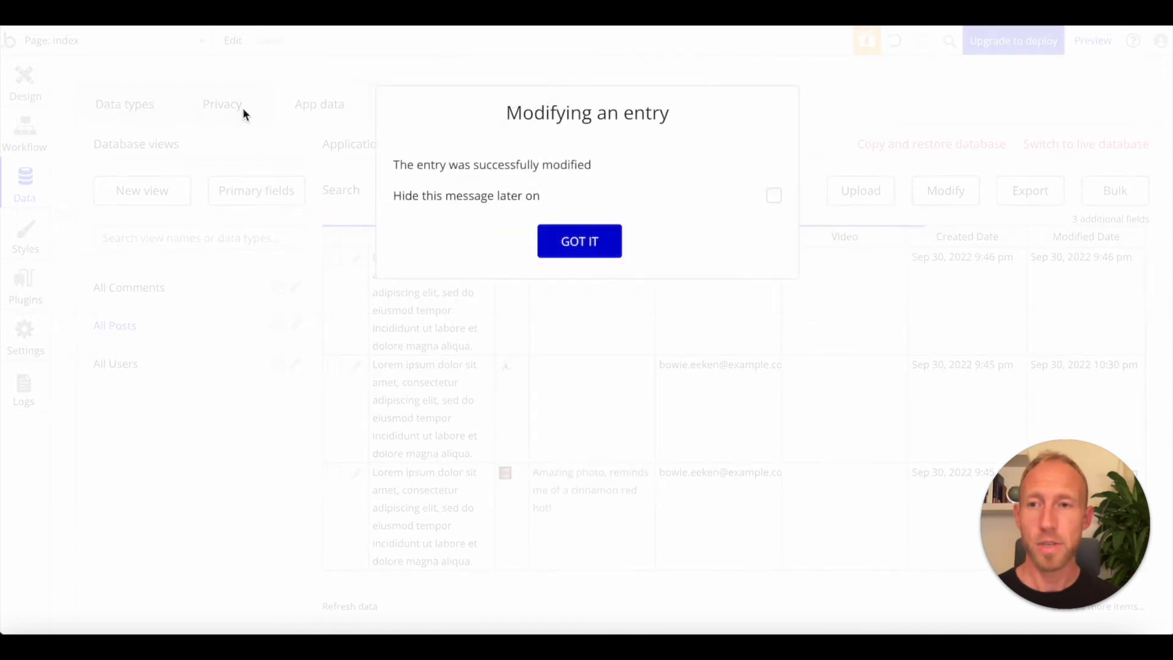
left_click(586, 247)
Load the latest version in the mobile preview, then view all user records in the app database
left_click(38, 129)
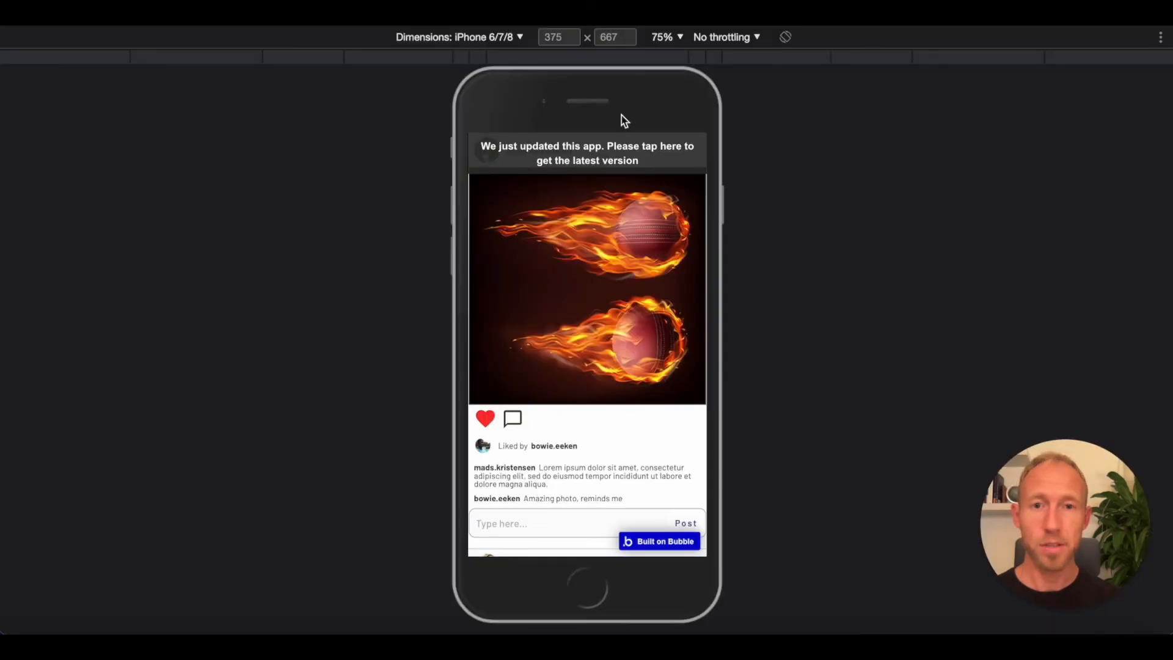
left_click(594, 147)
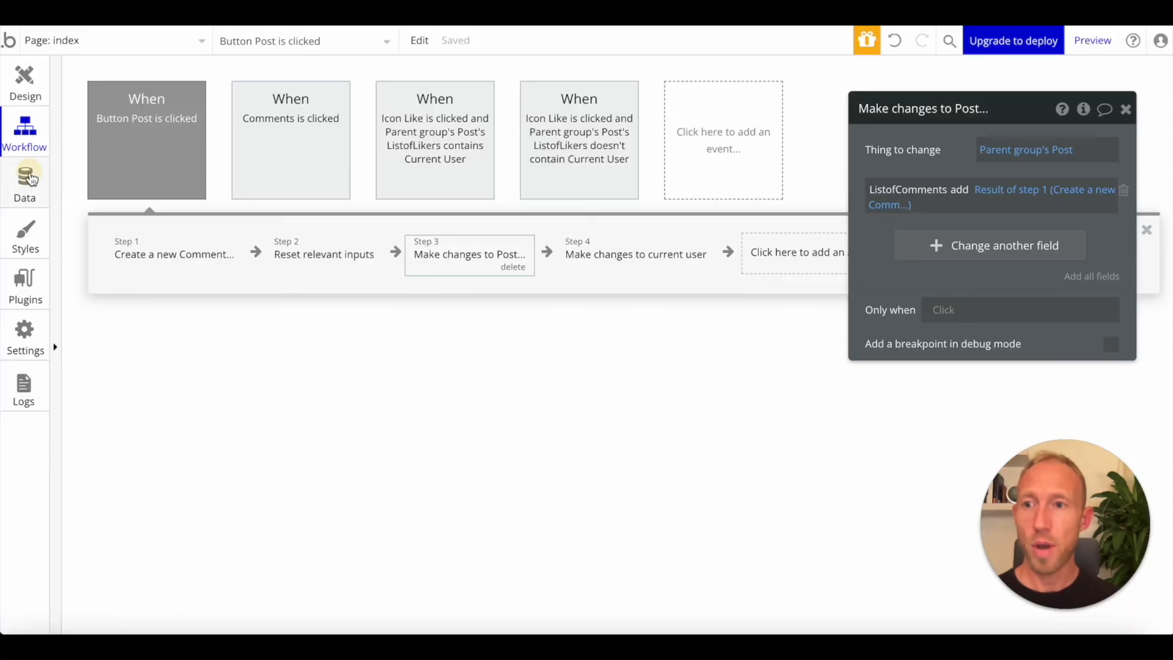
left_click(25, 178)
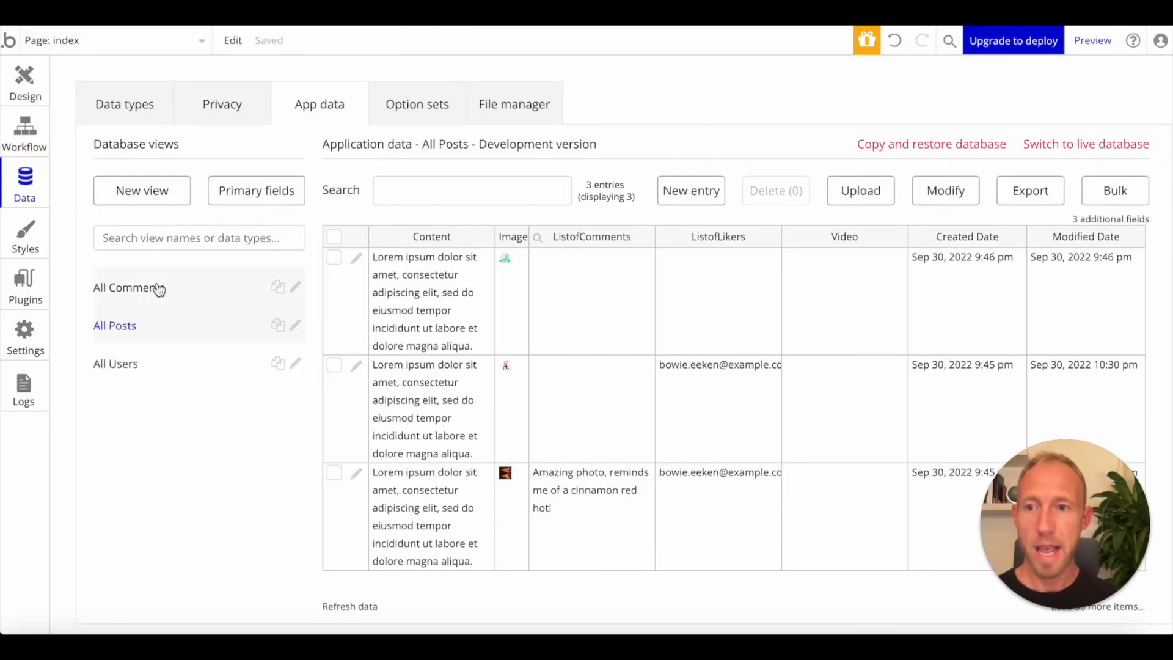
left_click(163, 363)
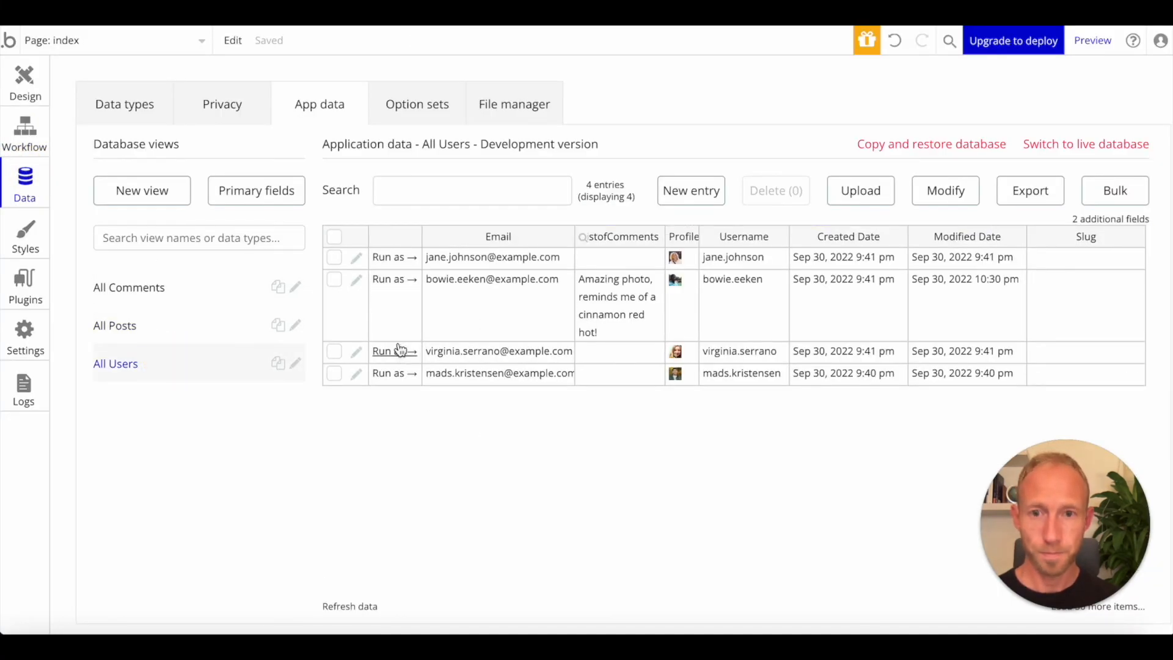
Run the app as the first listed user and like the flaming cricket ball post
left_click(394, 257)
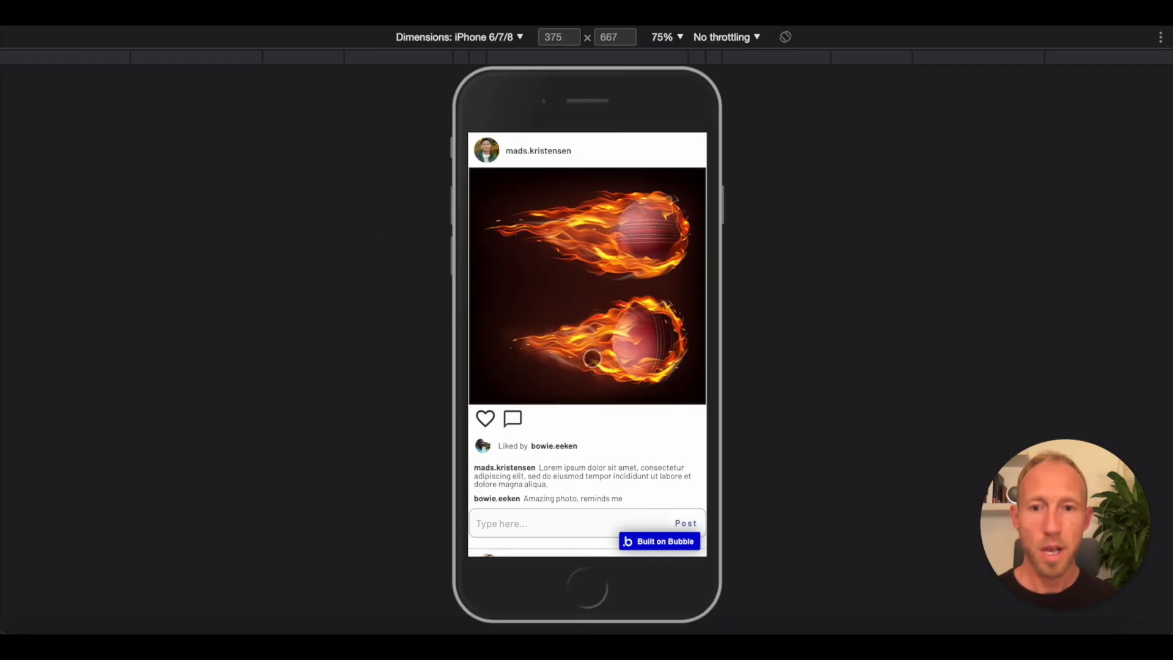
scroll(592, 358, "down", 3)
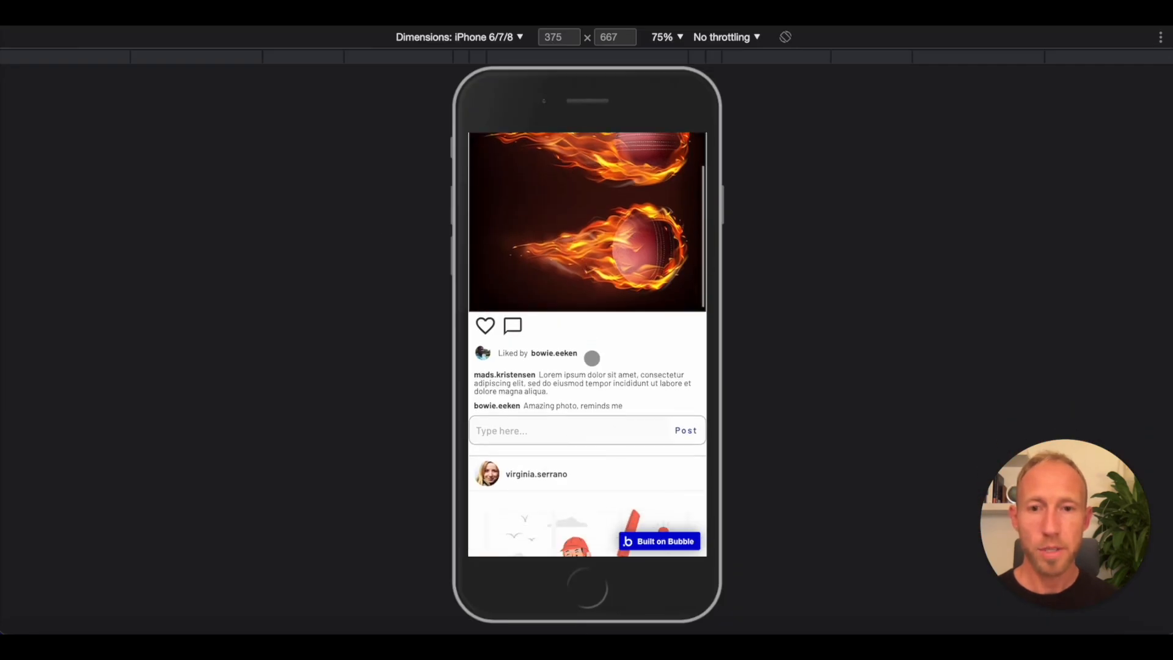
left_click(486, 329)
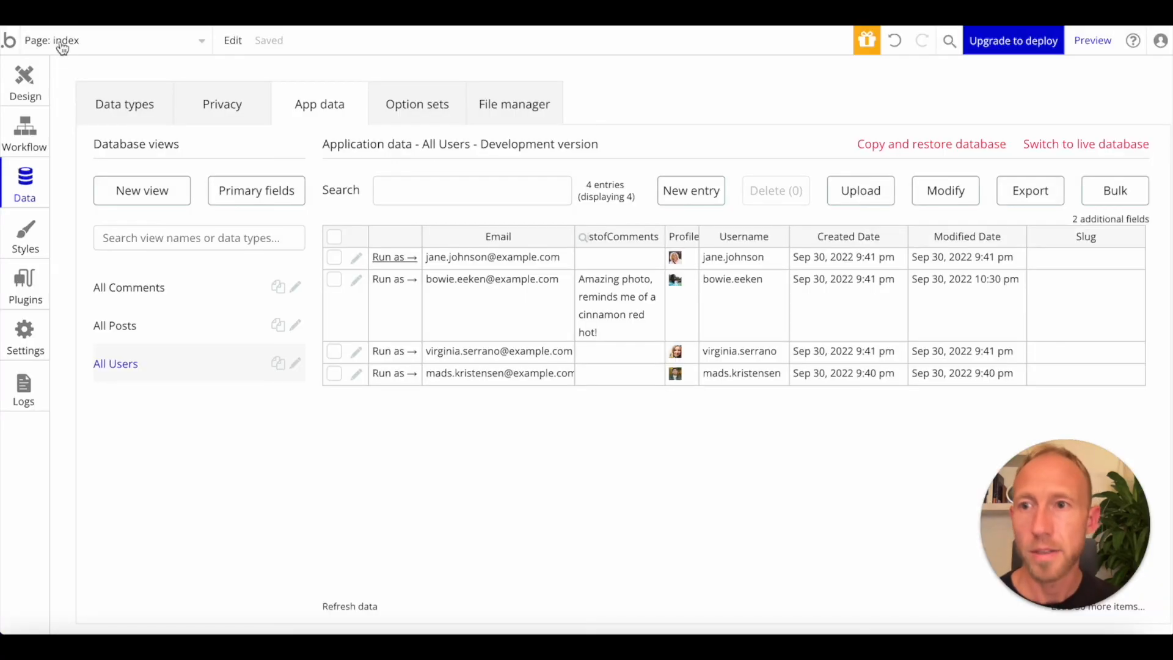
Set Liker Image 2's dynamic image to the ProfilePhoto of item #2 in the parent group's Post's ListofLikers
left_click(27, 78)
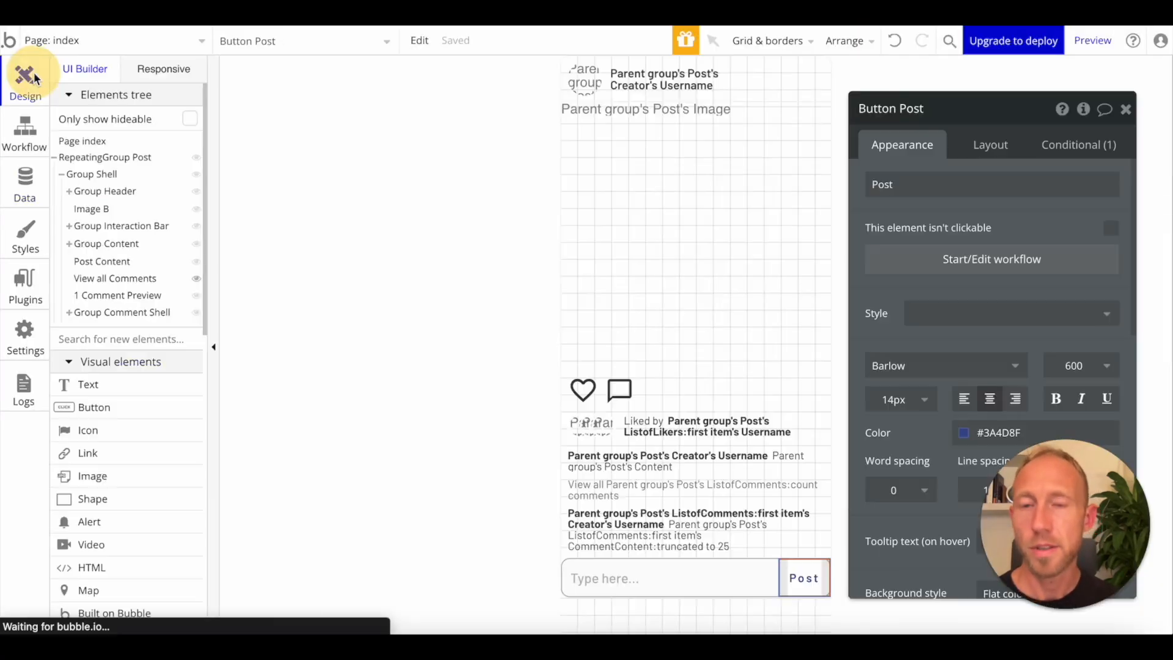
left_click(598, 424)
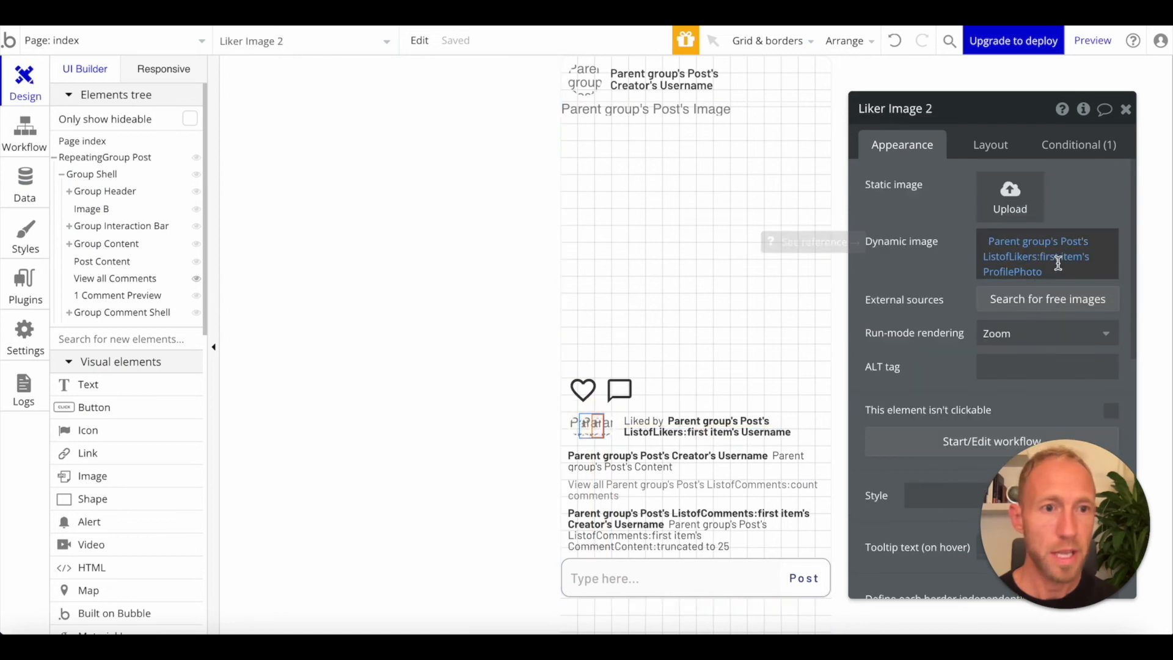
left_click(1059, 261)
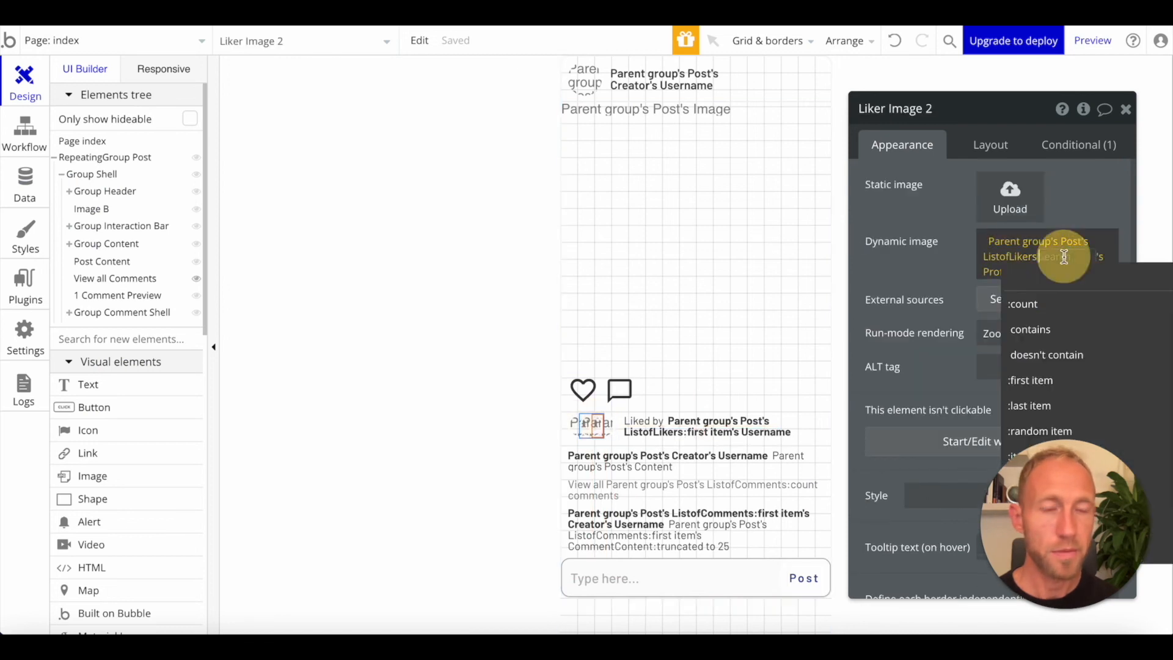
left_click(1062, 456)
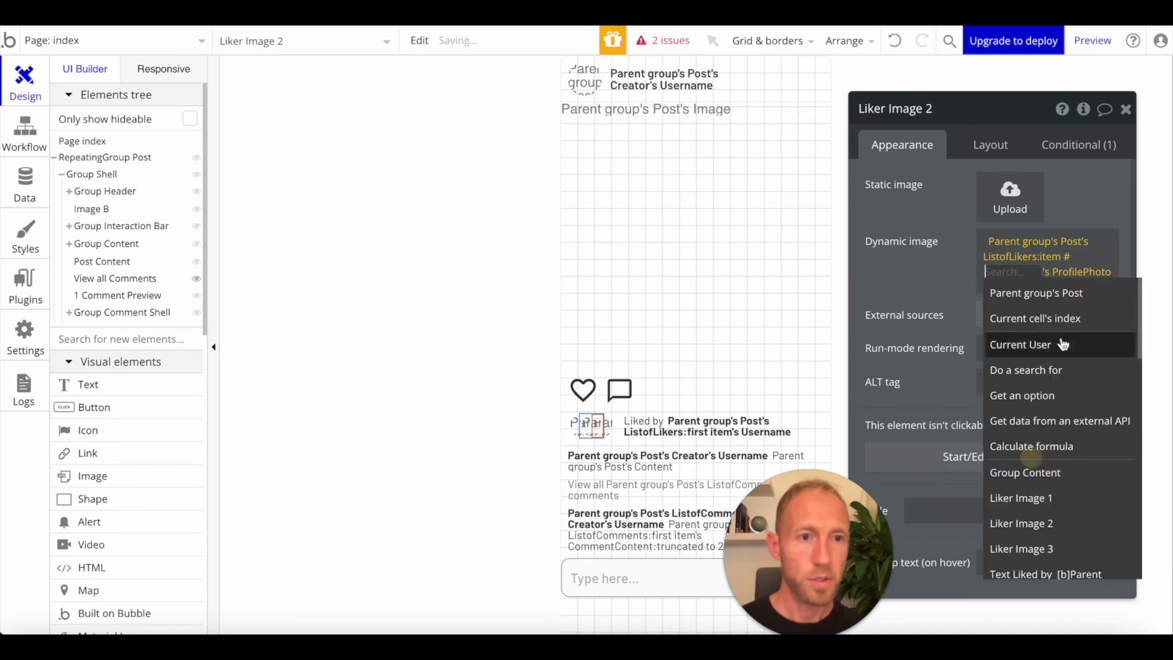
type("2")
key("Return")
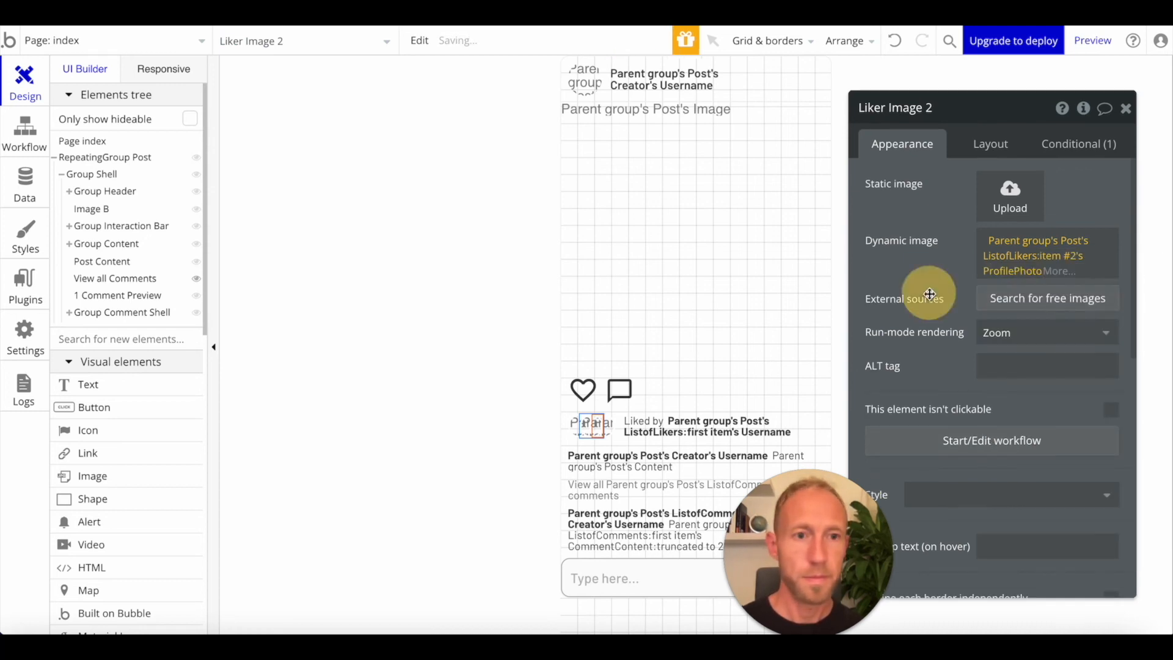
Set Liker Image 3's dynamic image to the ProfilePhoto of item #3 in the parent group's Post's ListofLikers
left_click(603, 422)
left_click(1053, 258)
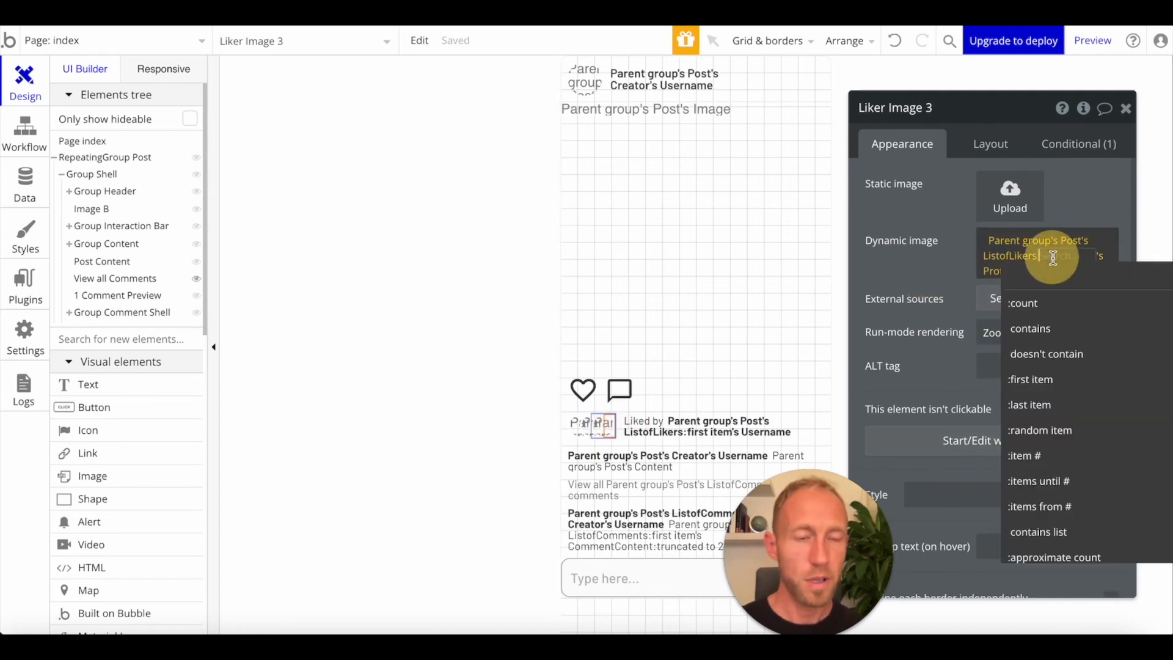
left_click(1033, 456)
type("3")
key("Return")
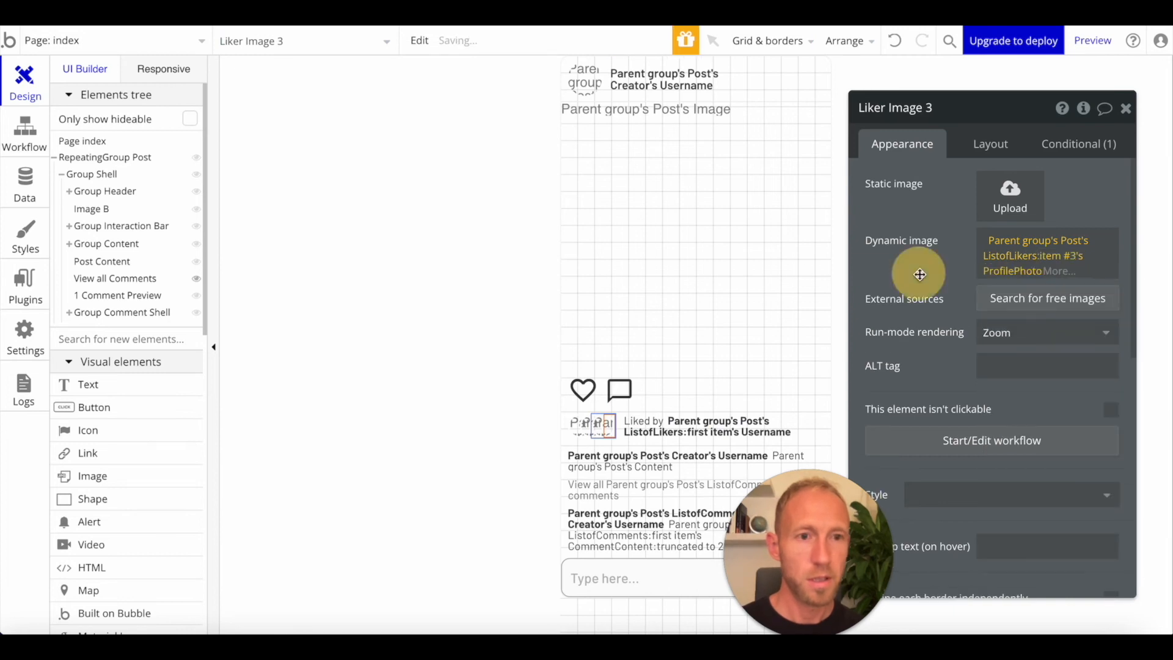
left_click(1126, 108)
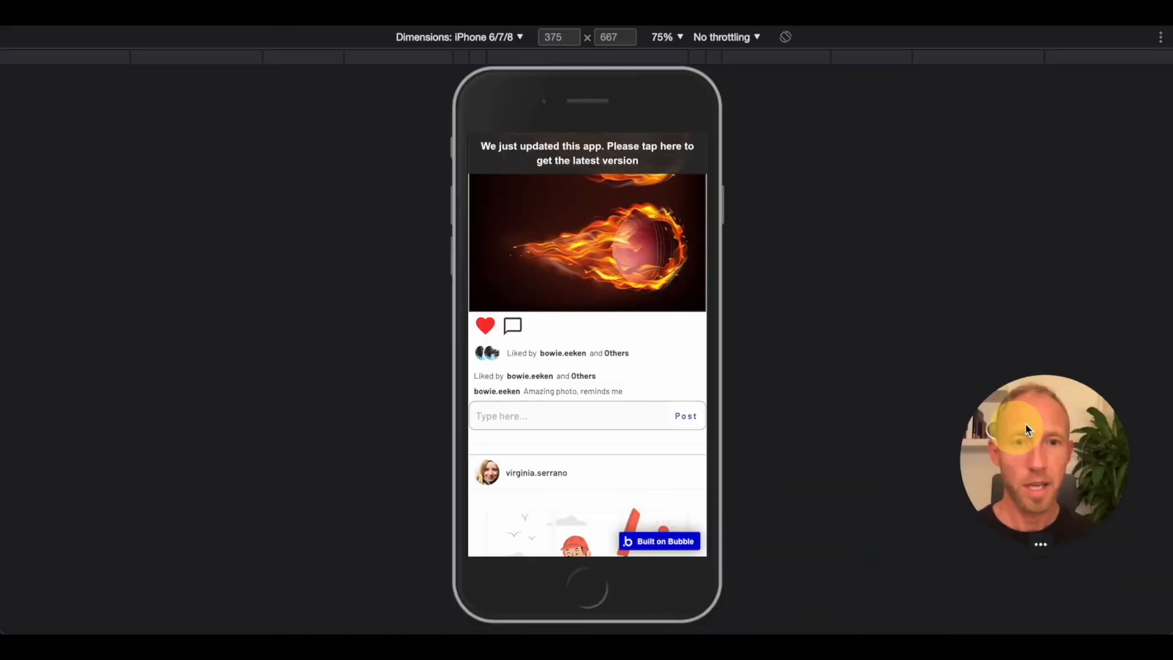
Load the latest version in the mobile preview and examine the liker photos and text under the flaming cricket ball post
left_click_drag(1027, 430, 1036, 426)
left_click(628, 160)
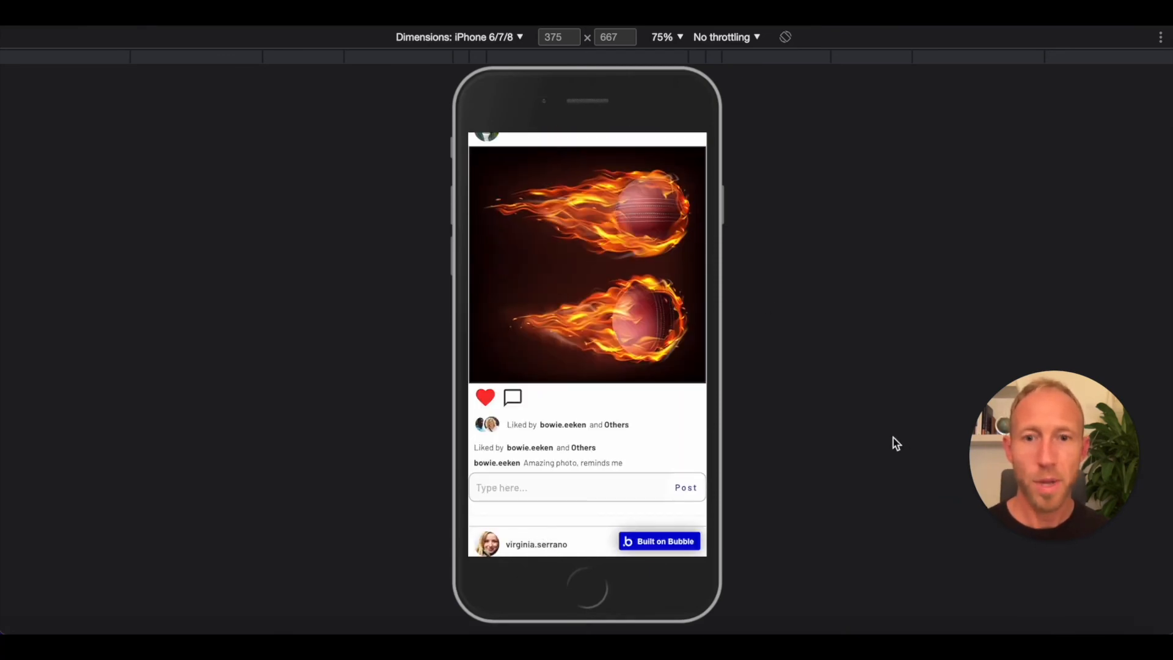
scroll(641, 343, "up", 1)
scroll(621, 391, "down", 3)
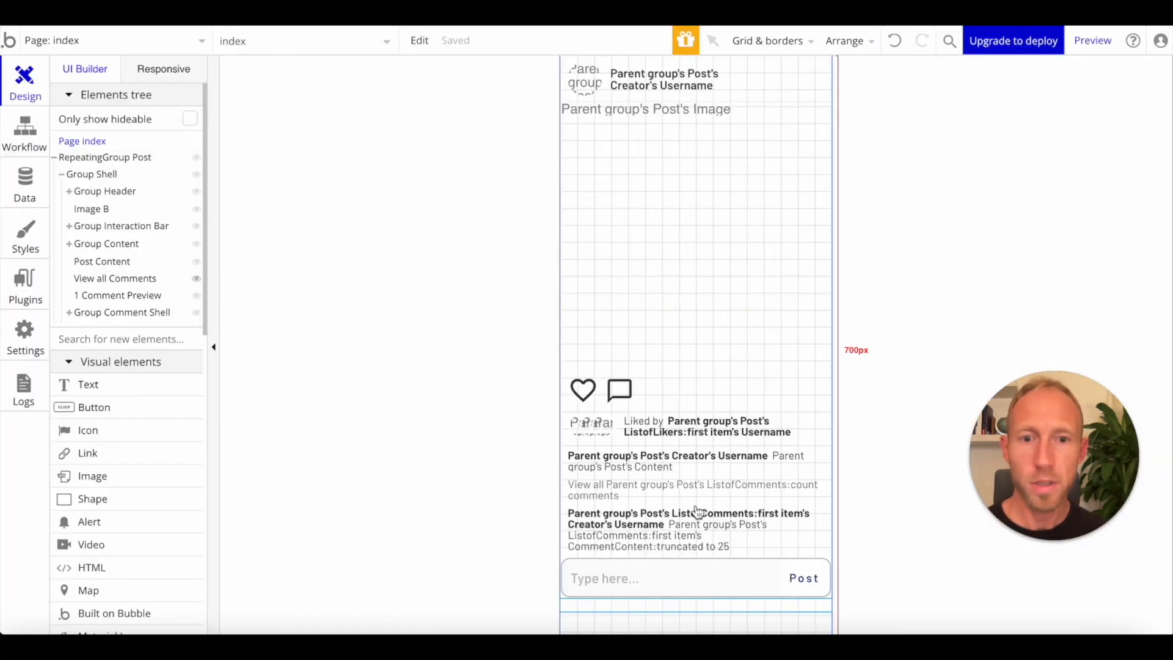
Remove the ListofLikers:count > 1 condition from the Post Content text after checking the neighbouring text elements
left_click(669, 463)
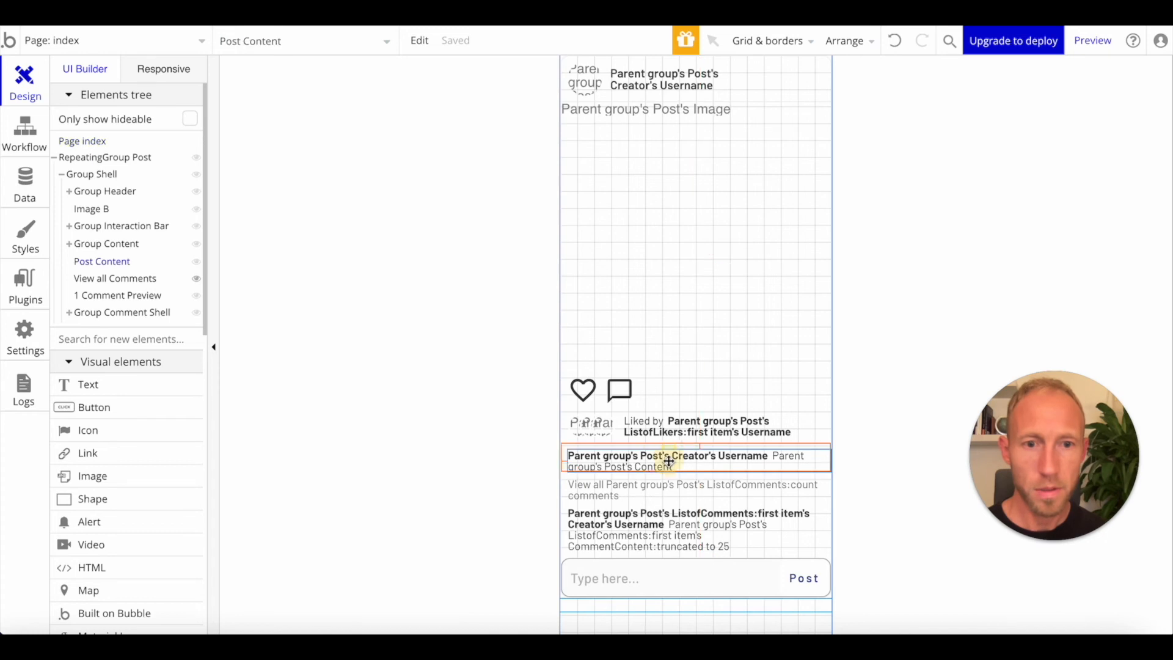
double_click(668, 462)
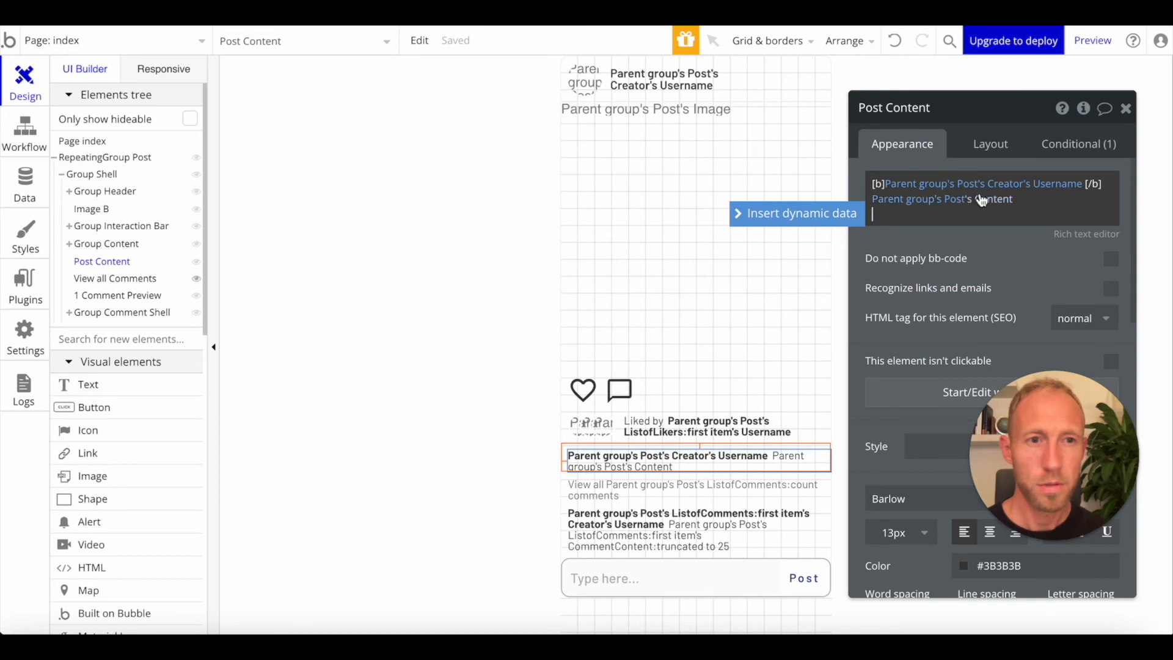
left_click(726, 430)
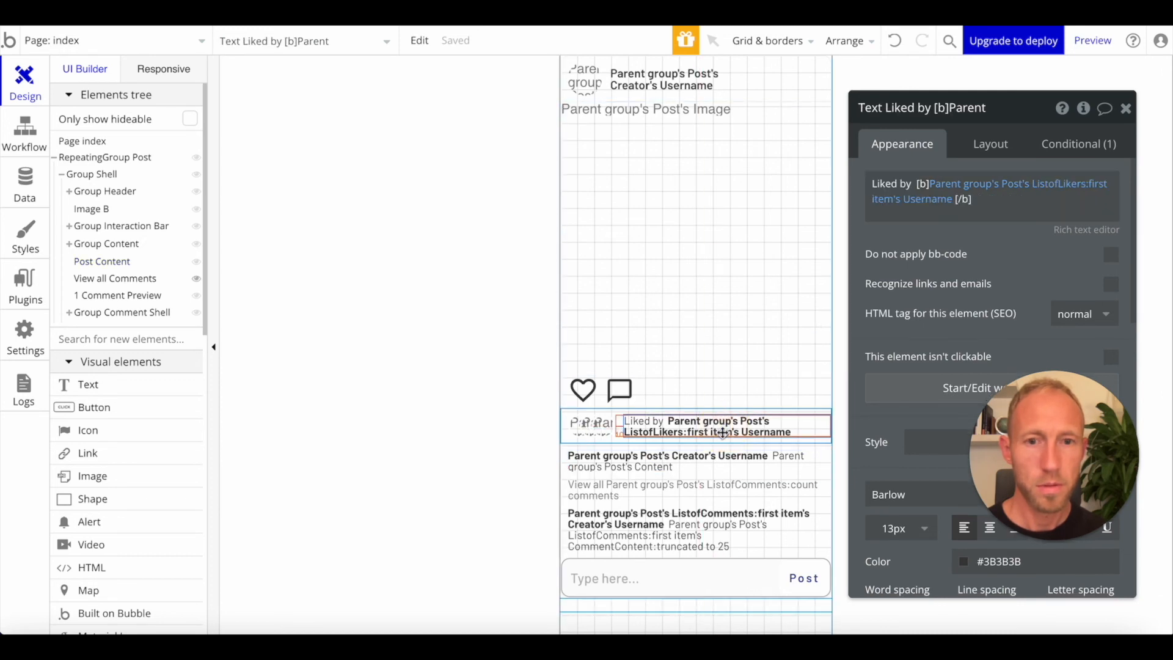
left_click(704, 533)
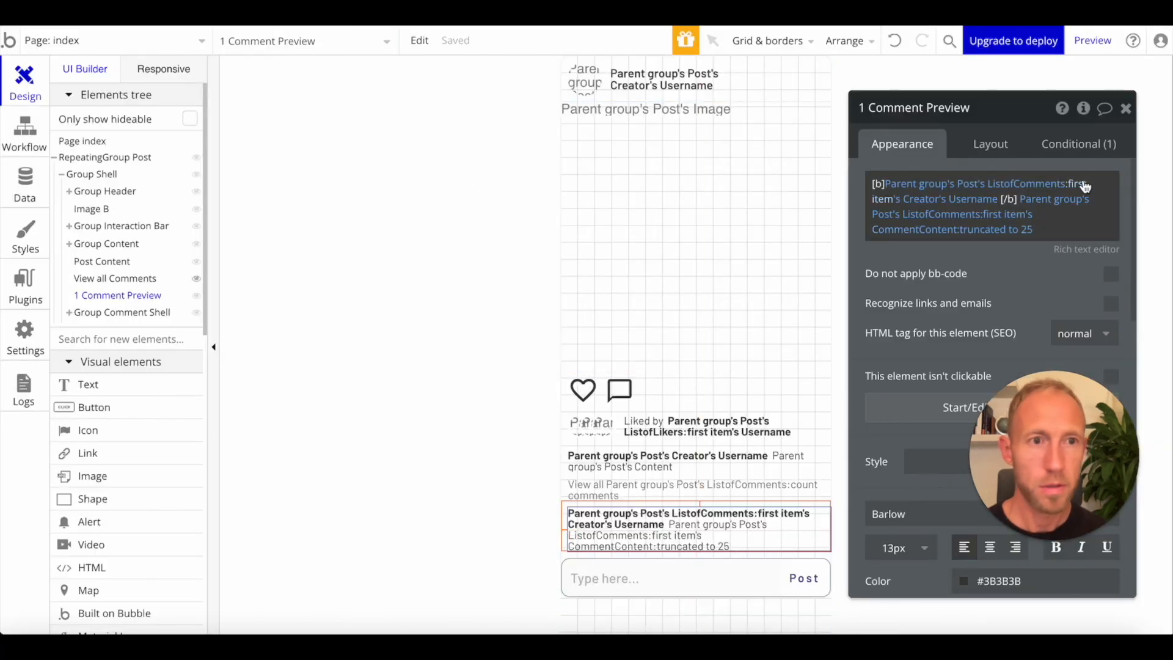
left_click(1082, 143)
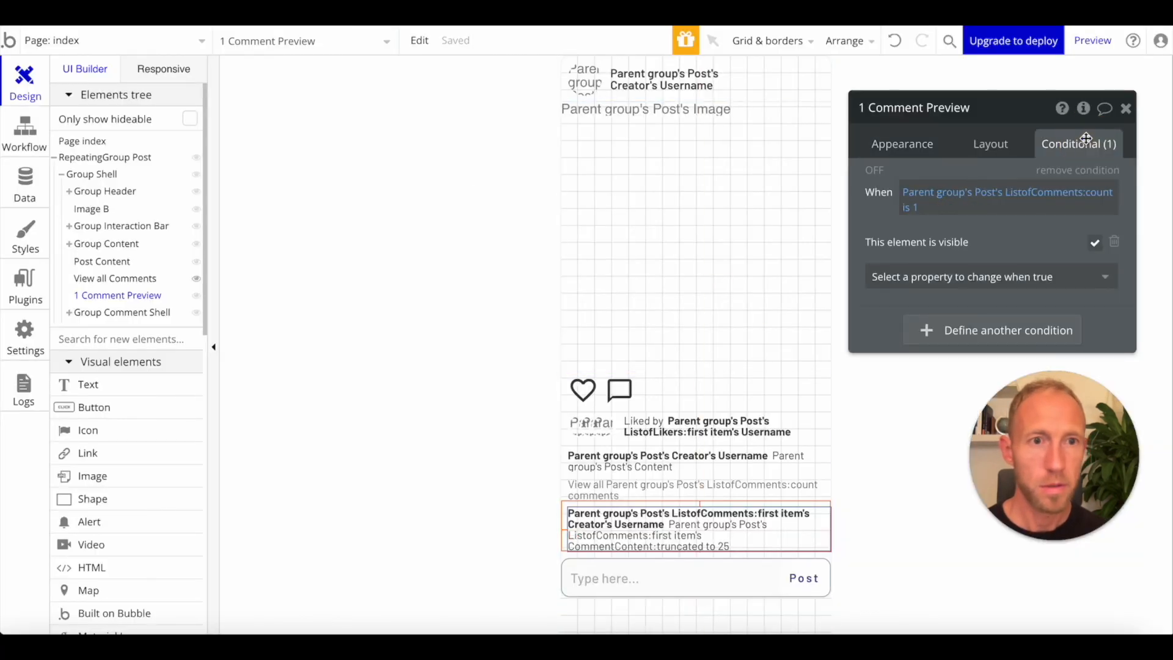
left_click(701, 458)
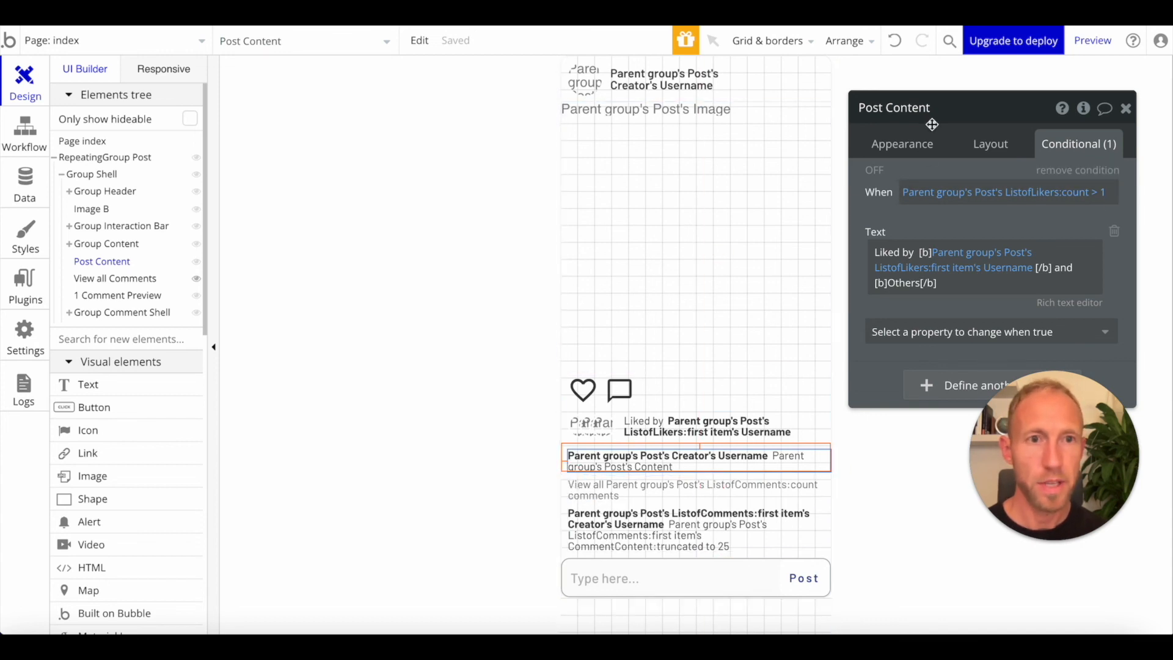
left_click(916, 145)
left_click(1074, 144)
left_click(1078, 169)
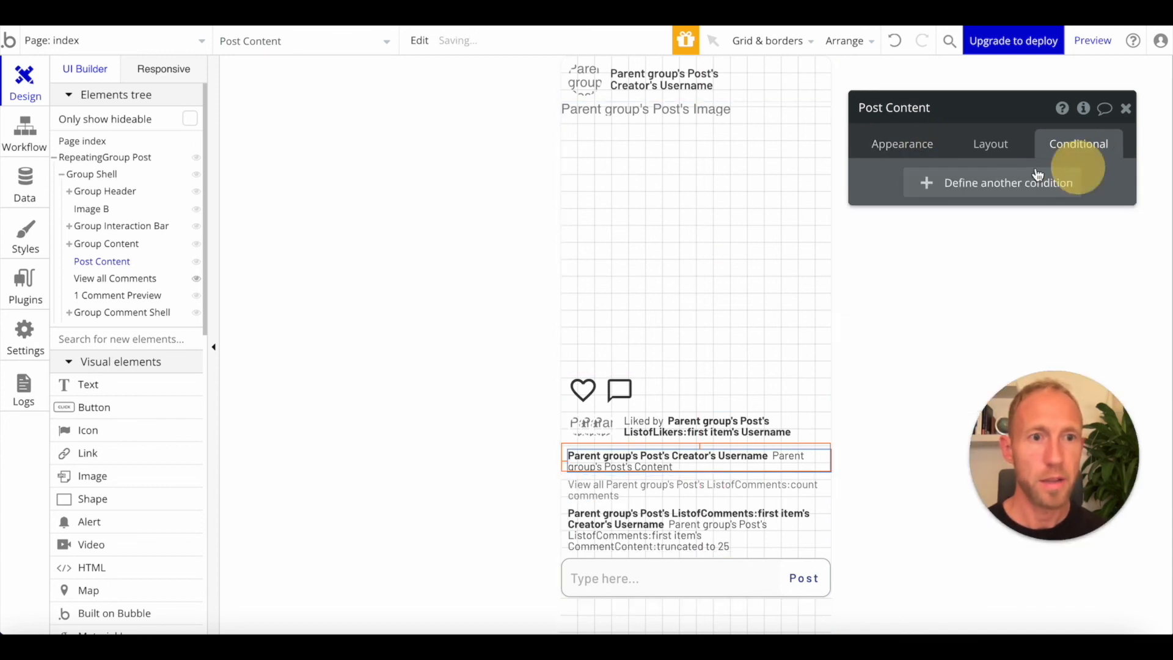
left_click(886, 182)
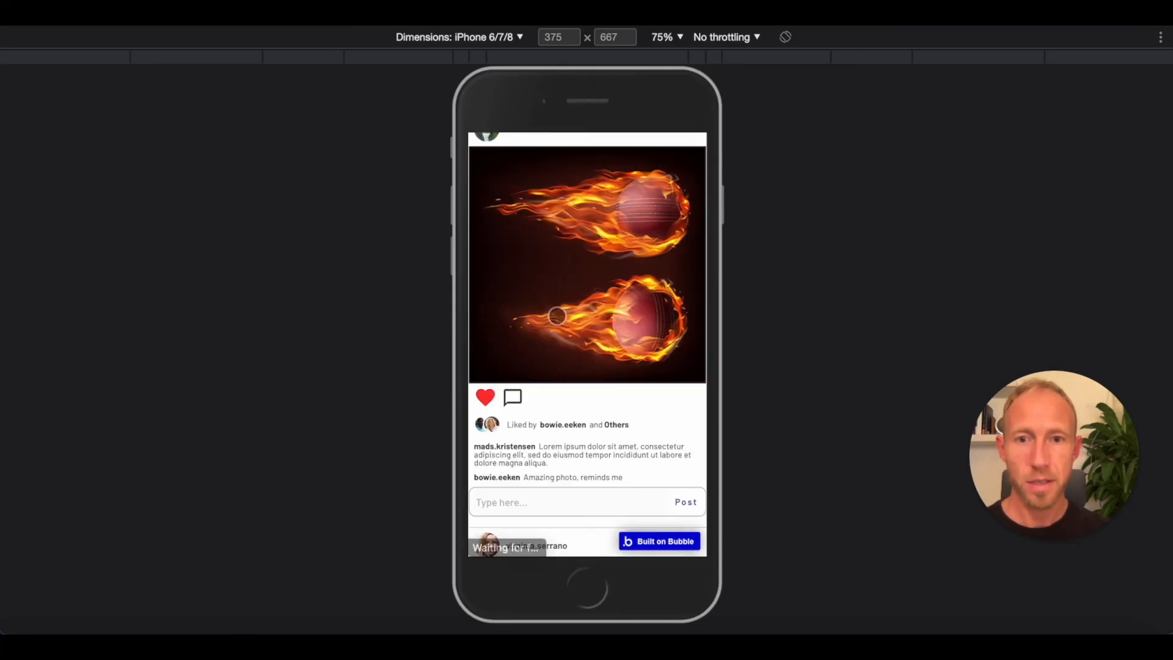
Review the flaming cricket ball post in the mobile preview and post the comment "Fire emoji" on it
scroll(529, 459, "down", 1)
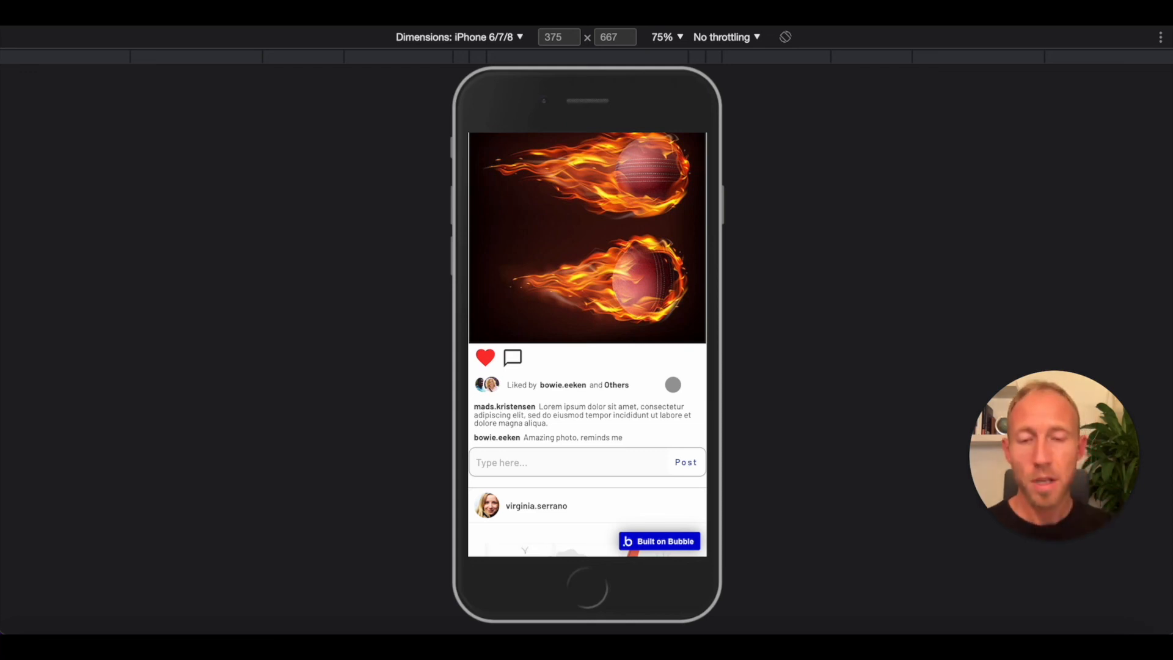
scroll(628, 386, "down", 2)
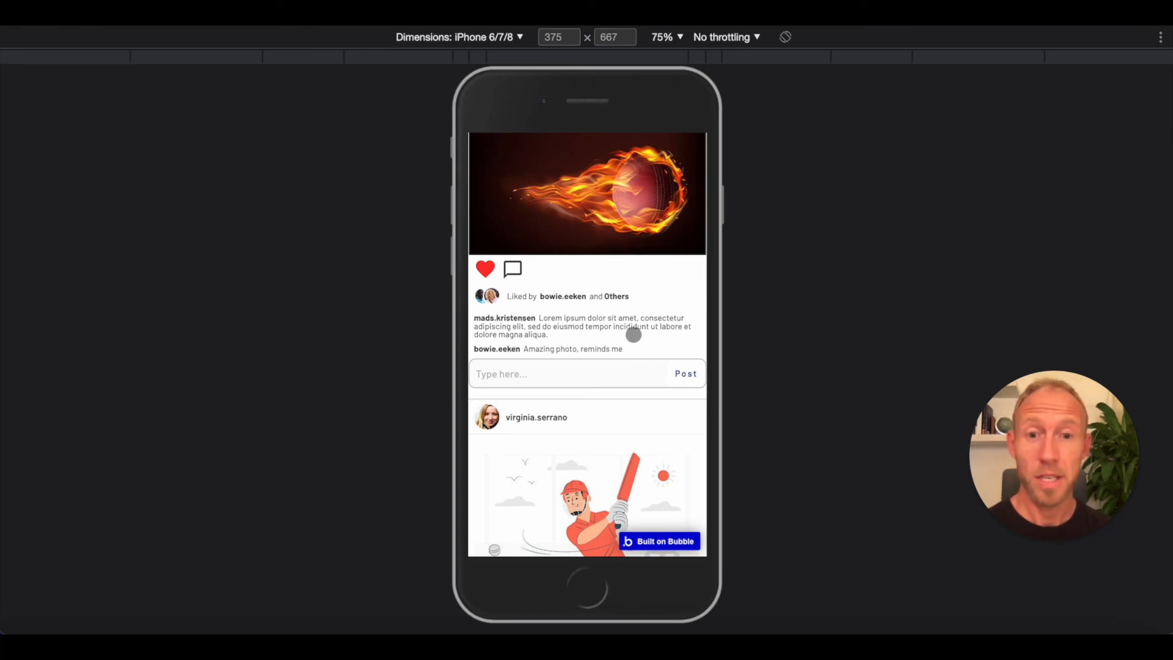
scroll(570, 369, "up", 3)
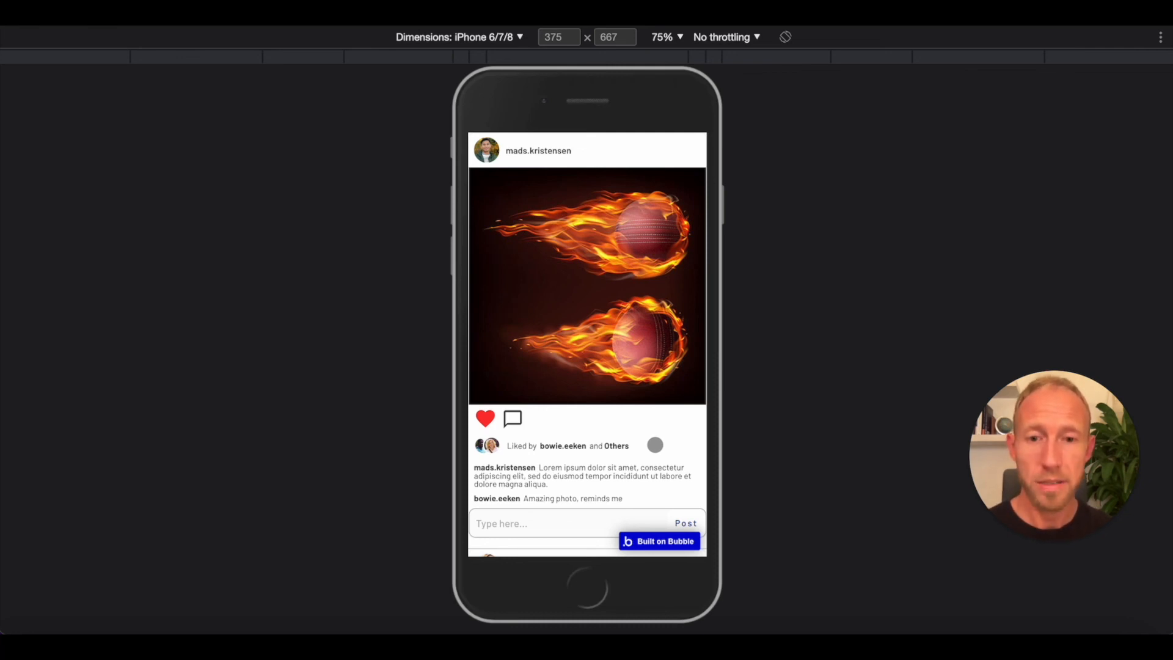
scroll(655, 447, "down", 1)
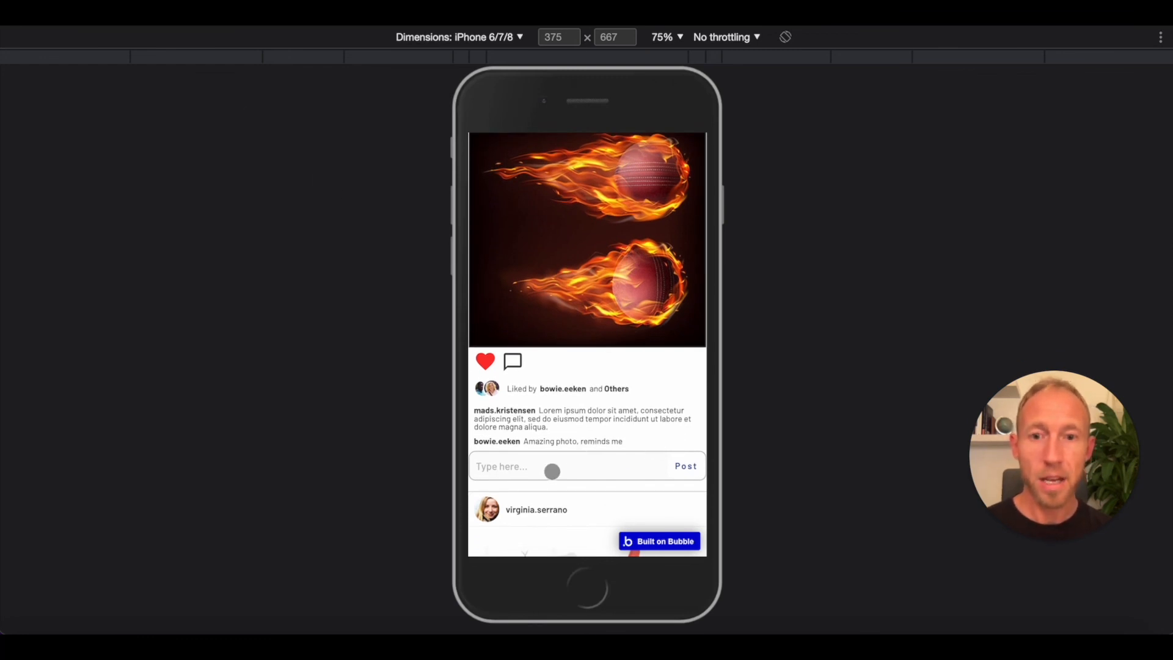
left_click(553, 472)
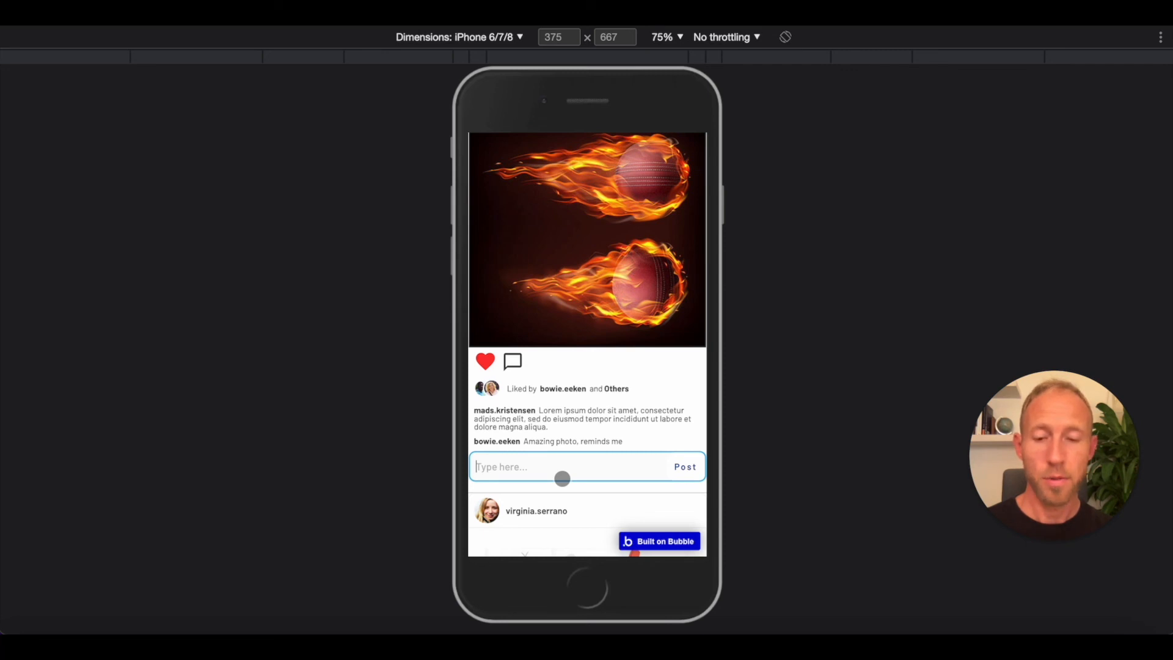
type("Fire emoji")
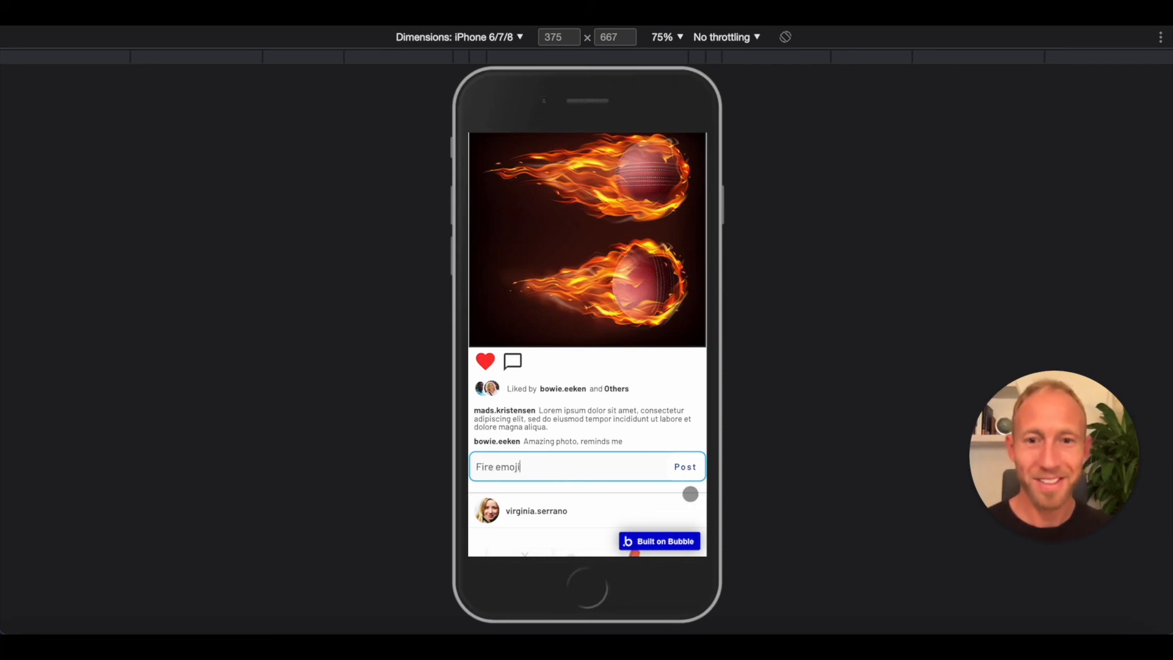
left_click(684, 467)
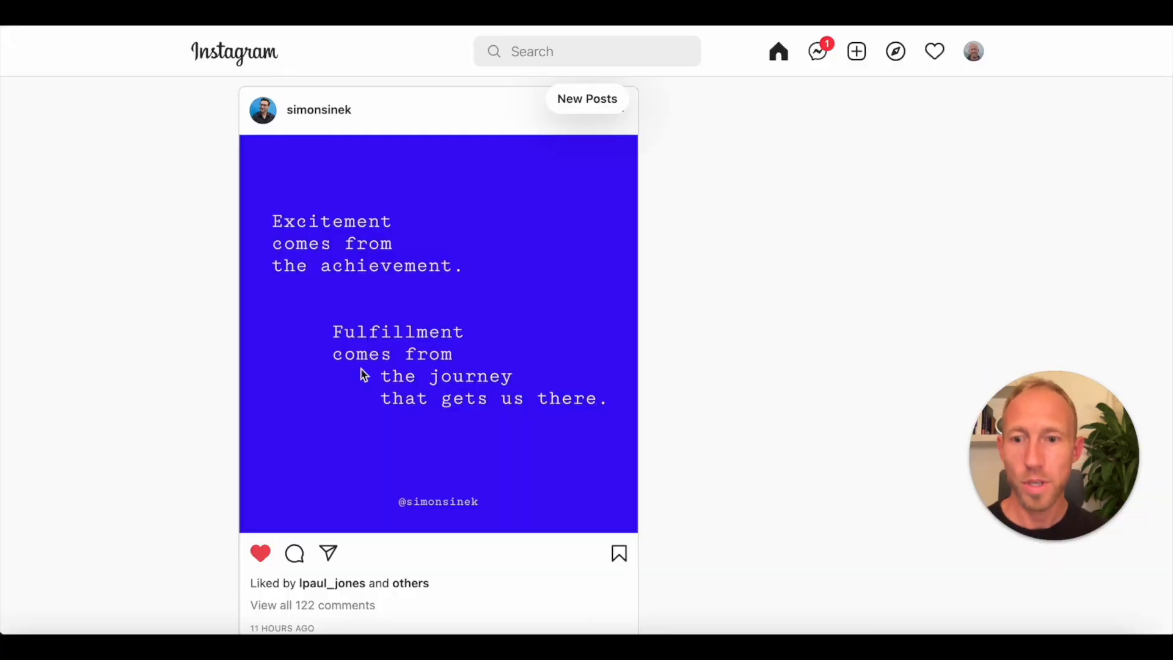
Make the 1 Comment Preview text not visible on page load and load the latest version in the mobile preview
scroll(354, 385, "down", 3)
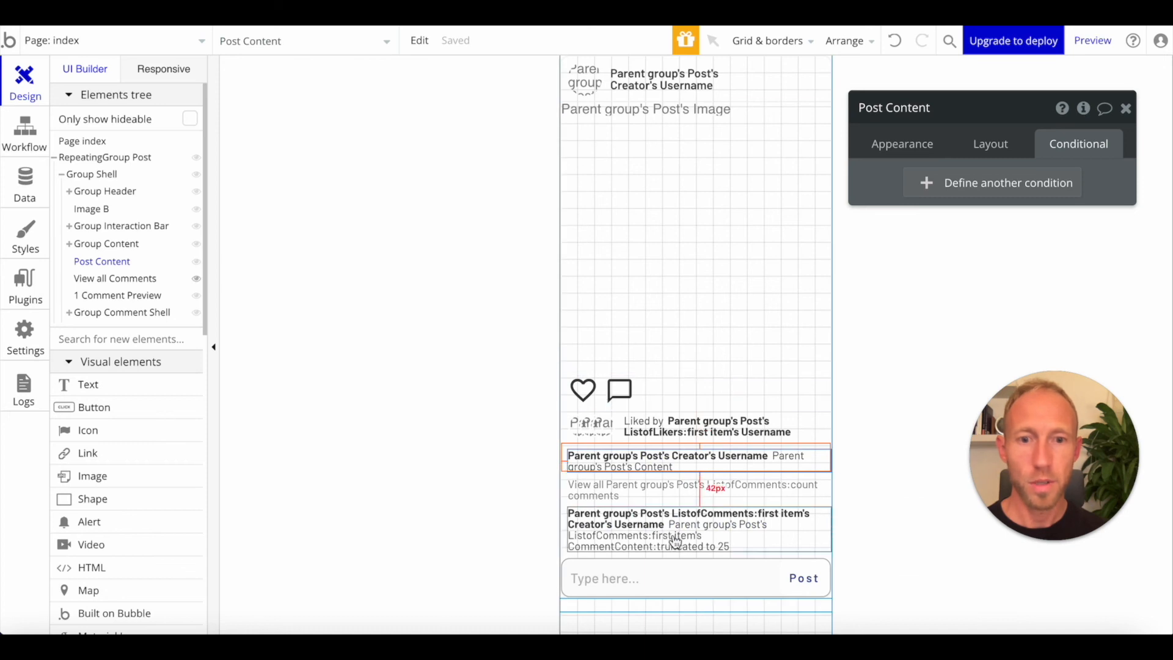
left_click(675, 542)
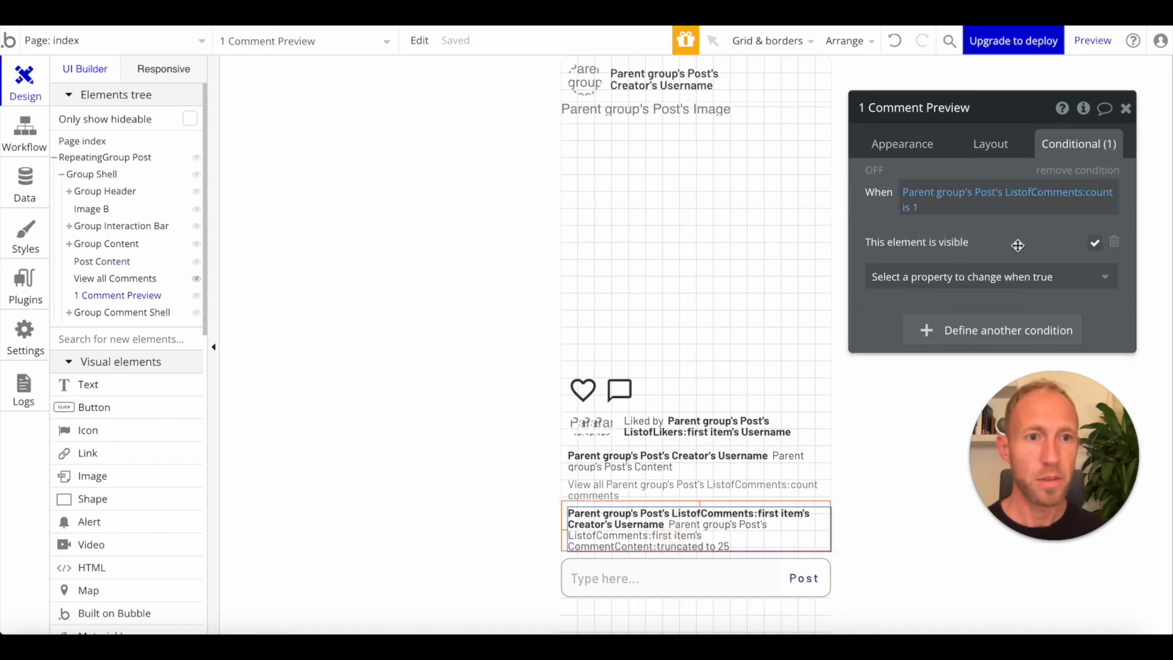
left_click(990, 145)
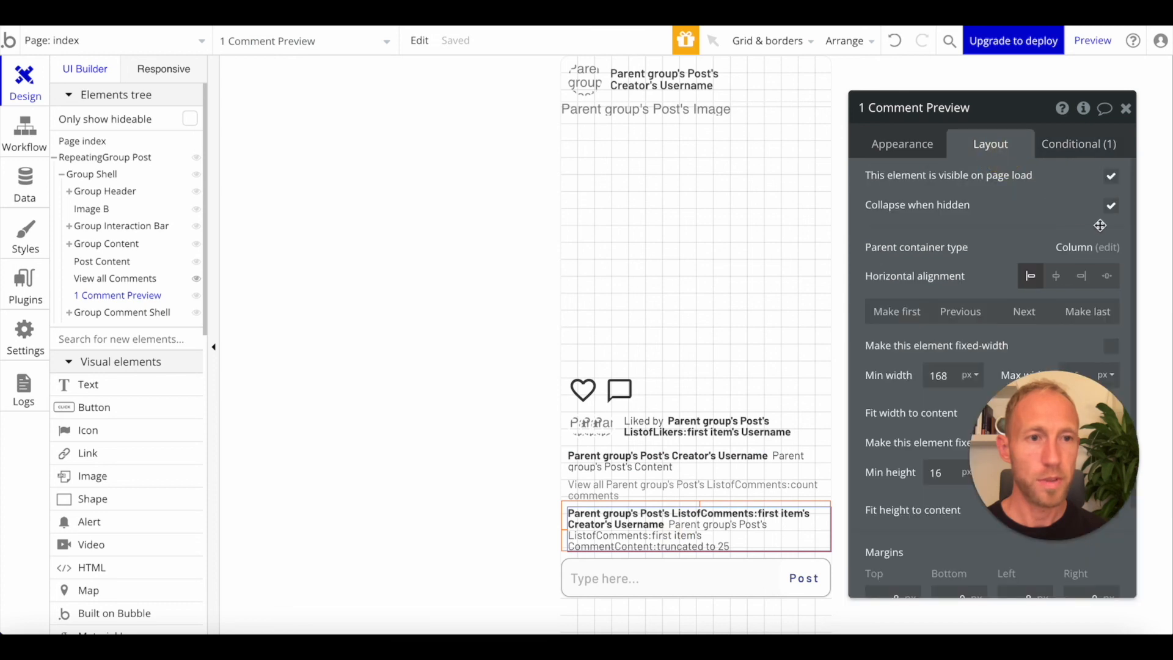
left_click(1111, 178)
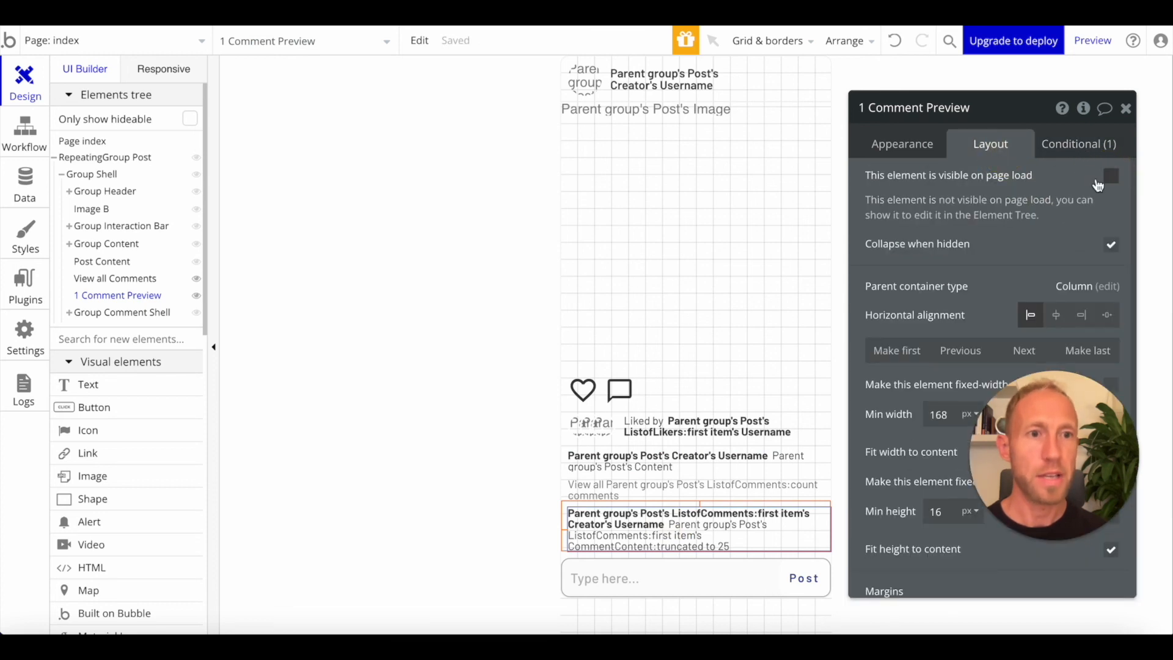
left_click(1079, 144)
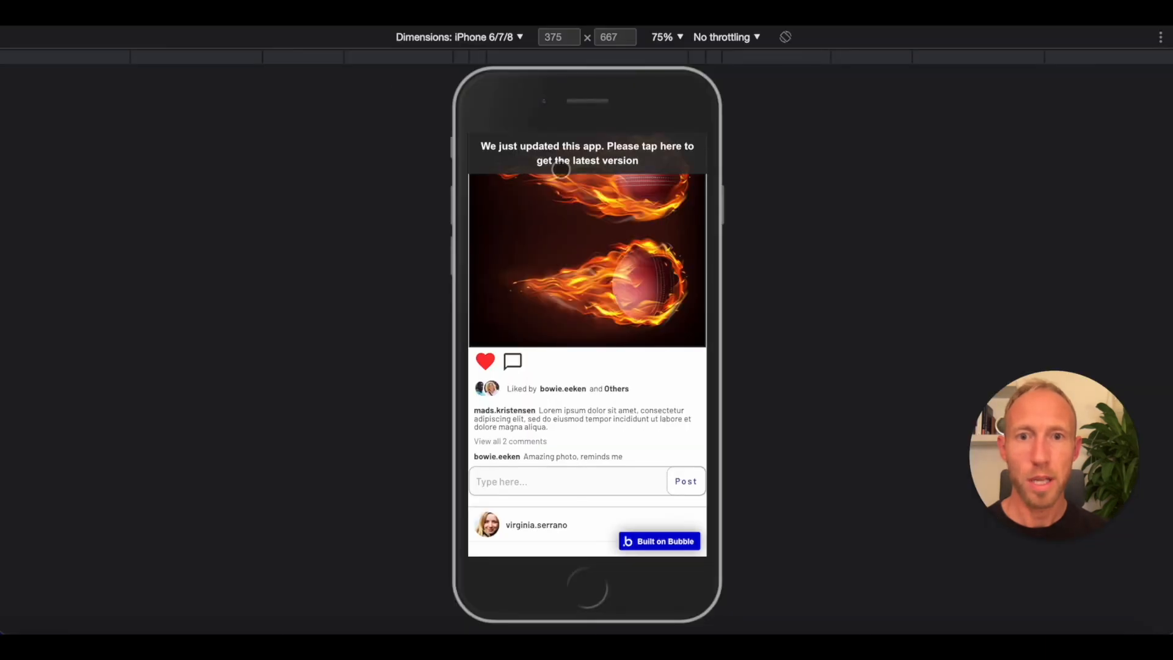
left_click(569, 161)
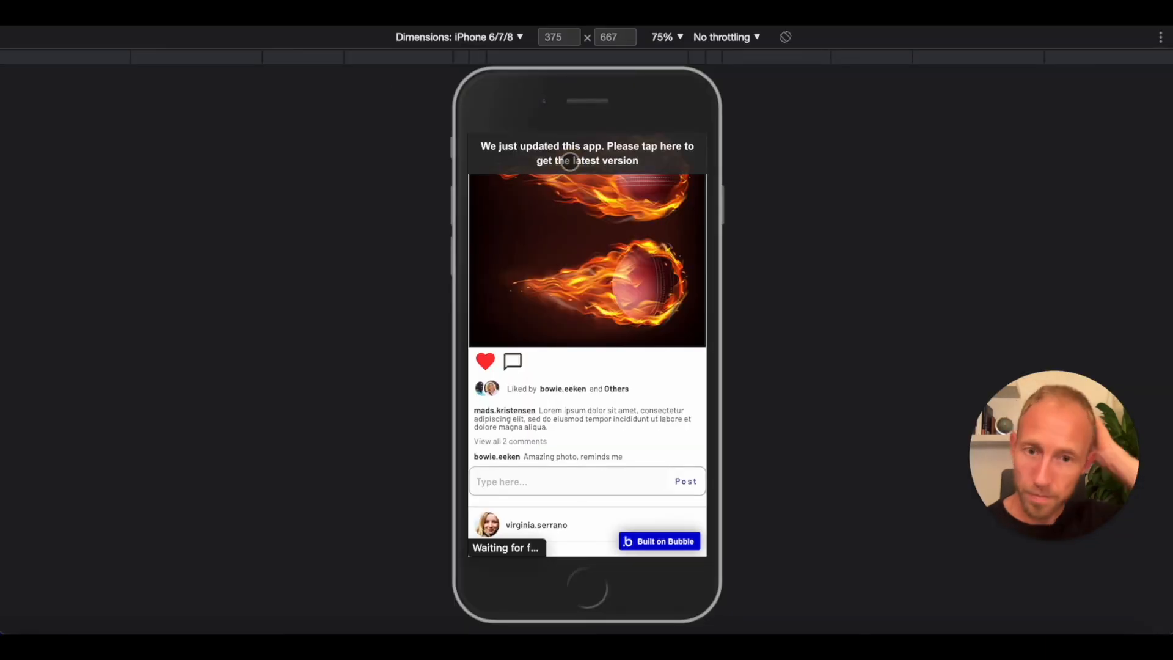